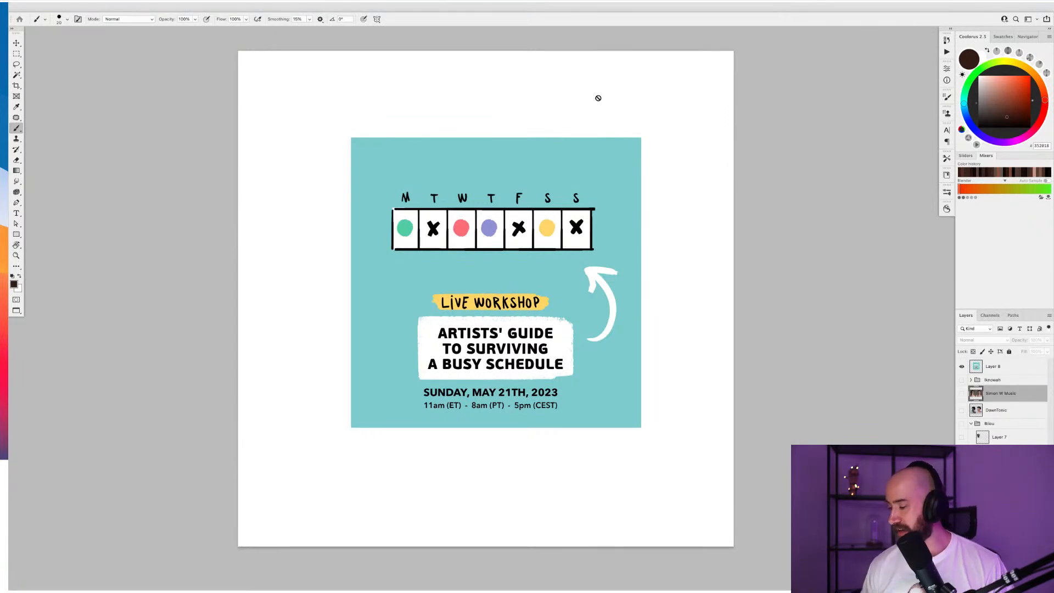
# Hide the workshop poster layer and show the bespectacled man's portrait group together with its reference photo layer
pyautogui.click(961, 366)
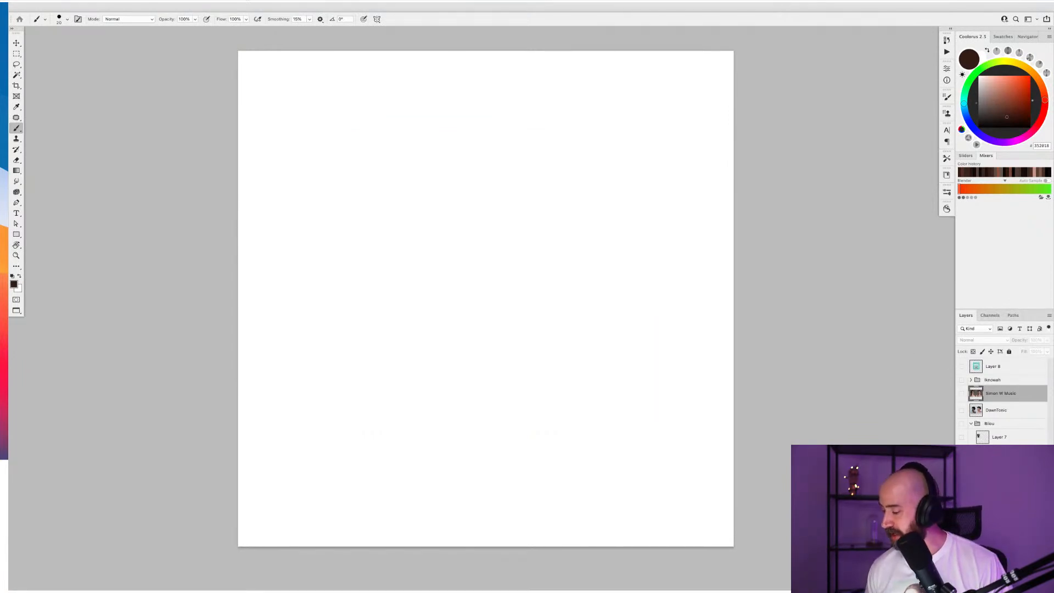
pyautogui.click(961, 423)
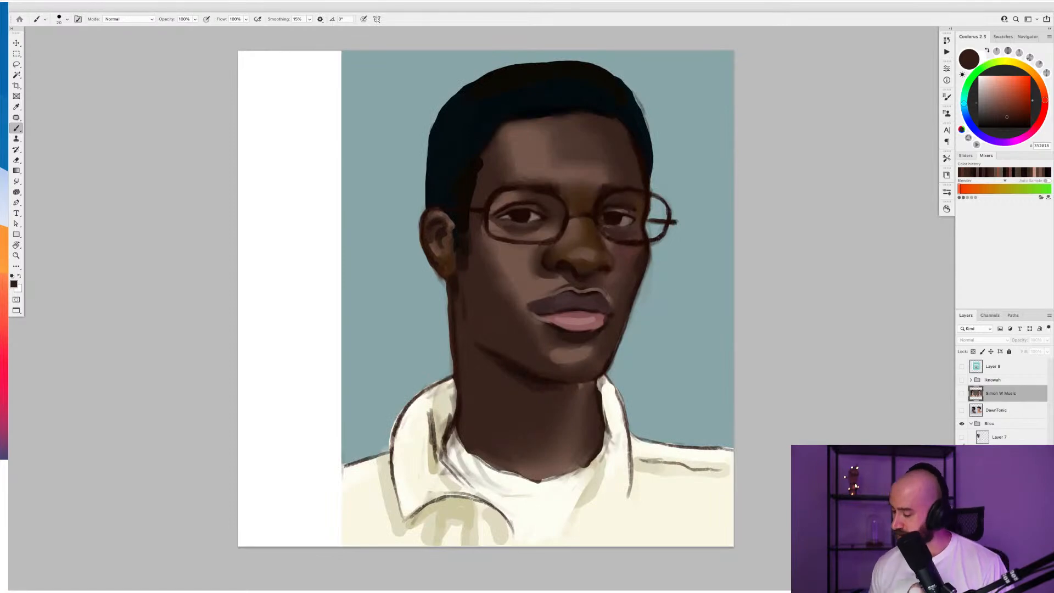
pyautogui.click(962, 437)
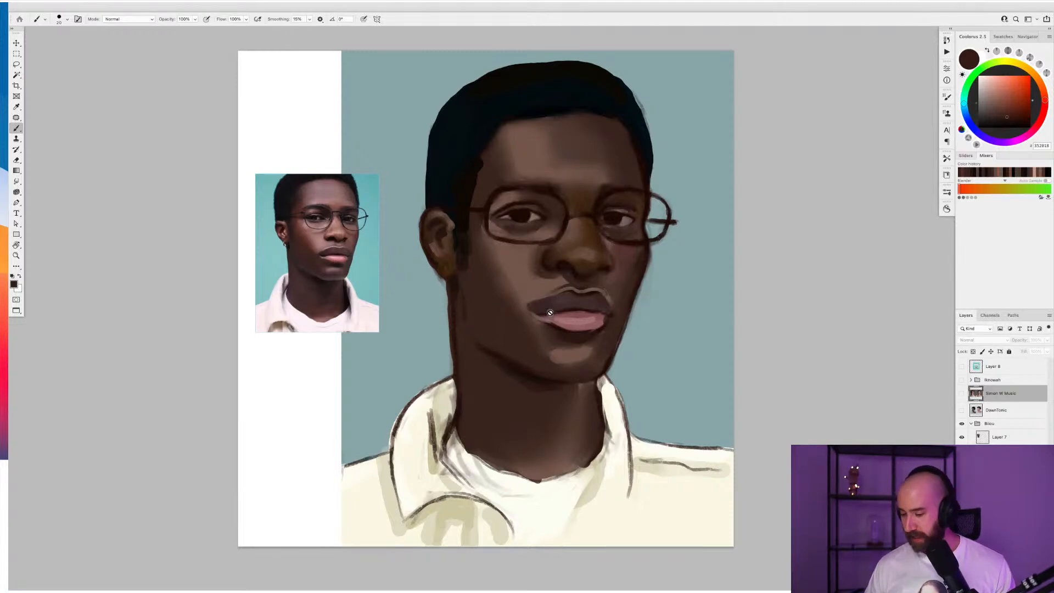
pyautogui.scroll(-3, 571, 321)
pyautogui.scroll(2, 582, 325)
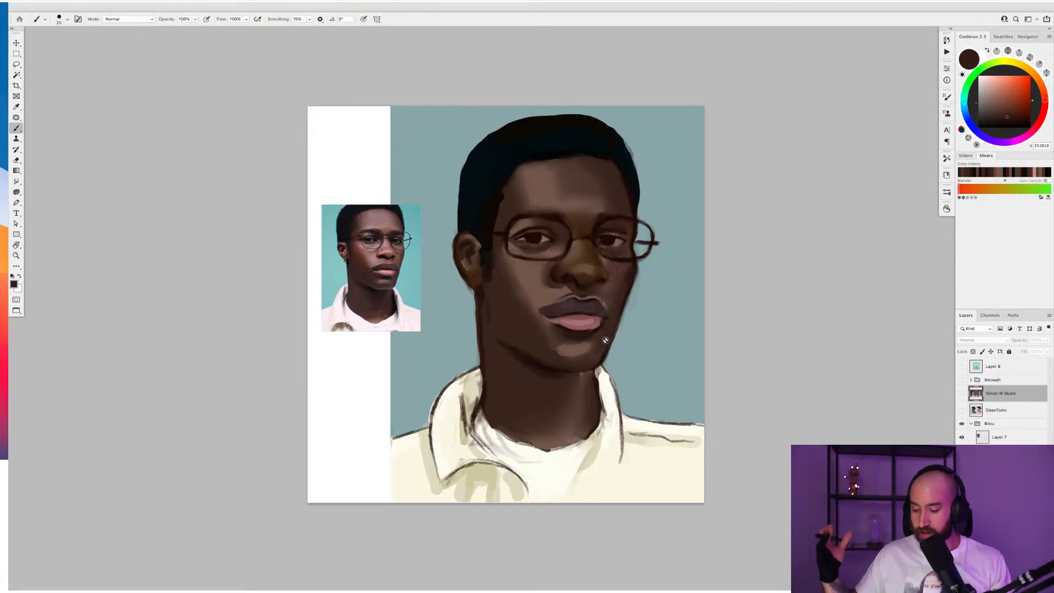
# Add a new empty layer above the reference photo inside the portrait group
pyautogui.click(1007, 439)
pyautogui.press('alt+shift+super+n')
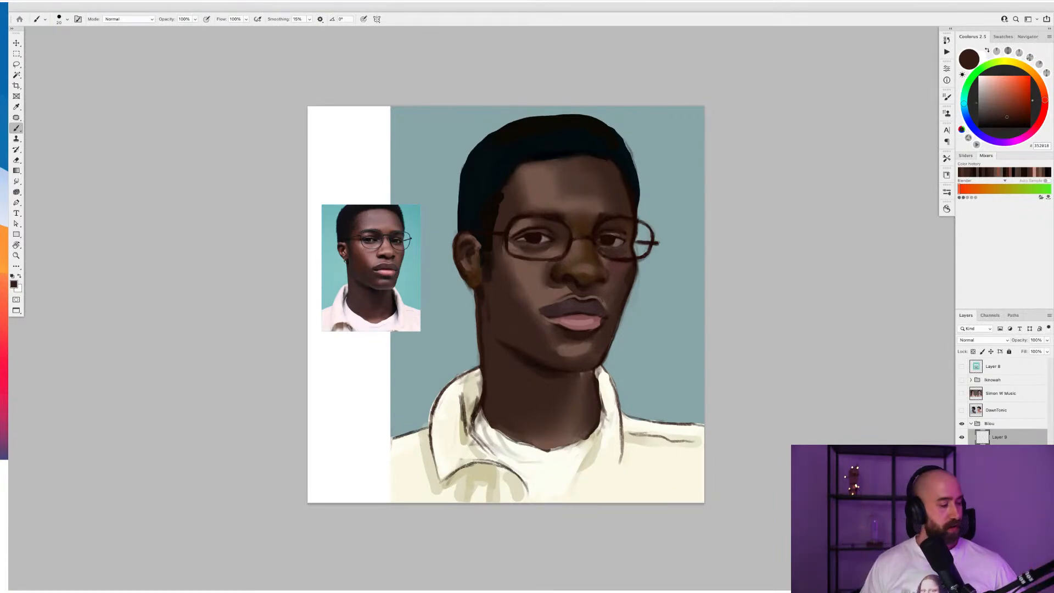
pyautogui.press('Tab')
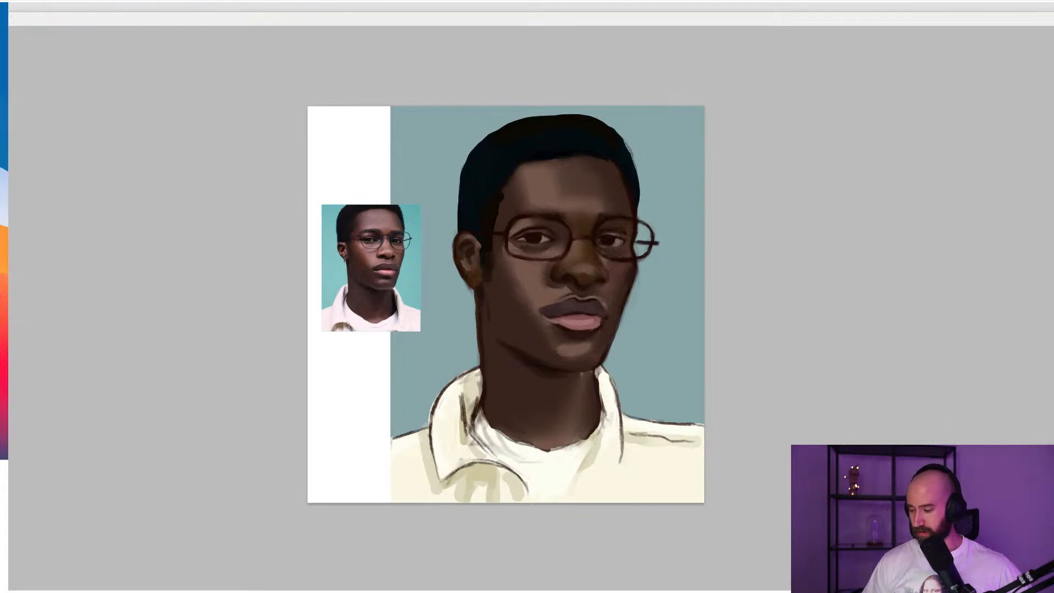
pyautogui.press('Tab')
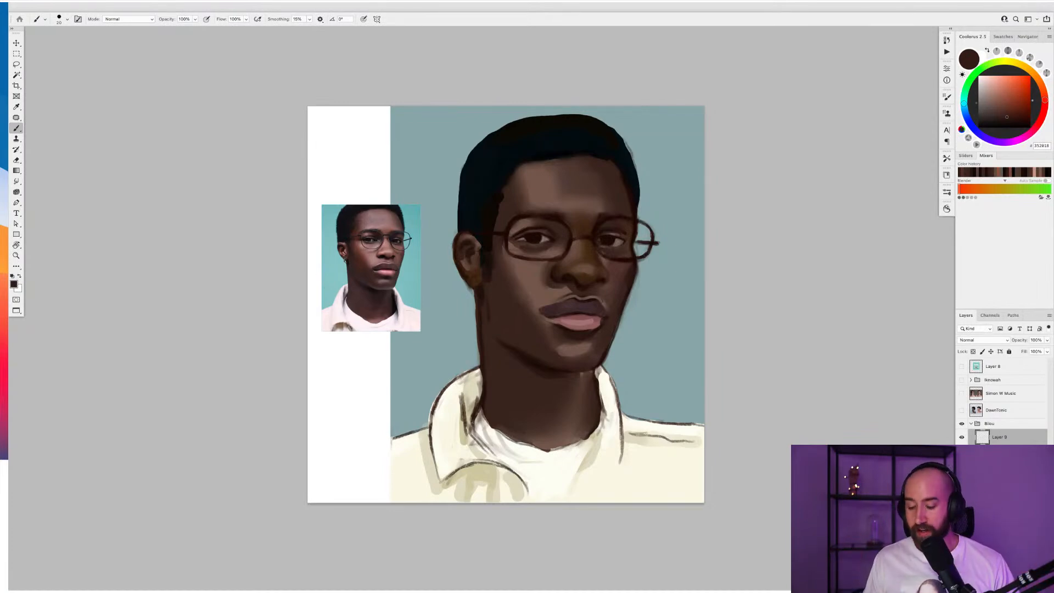
# Try a dark line down the painted cheek from the glasses to the mouth corner, and undo it
pyautogui.scroll(8, 387, 265)
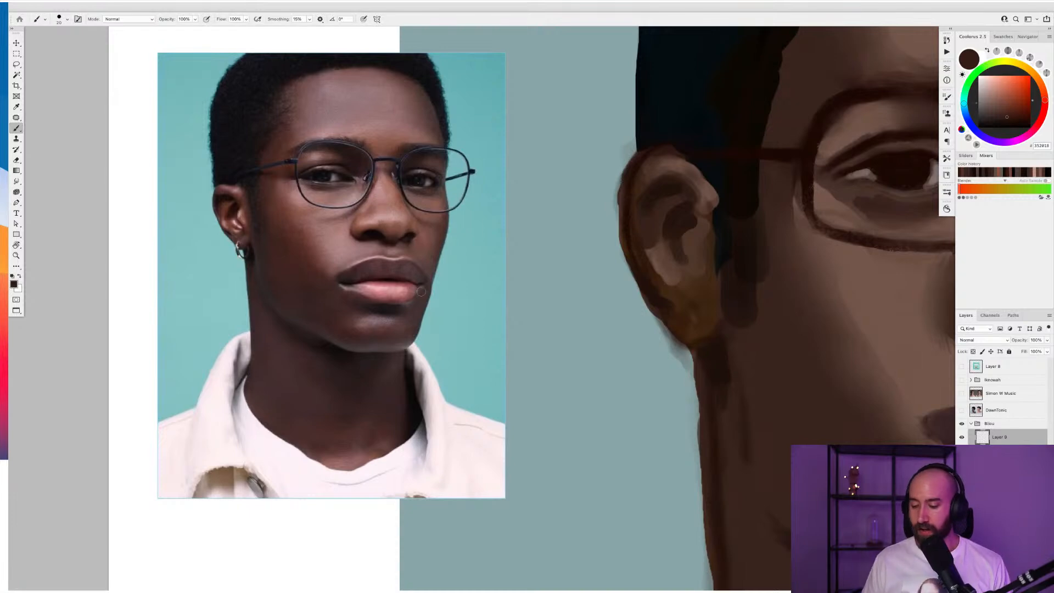
pyautogui.scroll(-8, 395, 186)
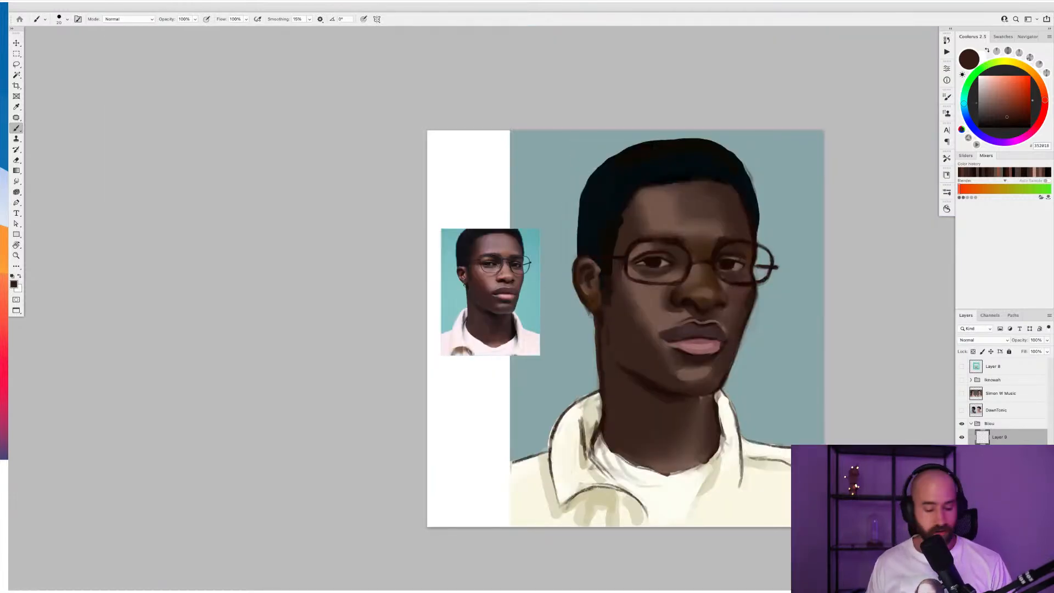
pyautogui.moveTo(710, 324)
pyautogui.mouseDown()
pyautogui.moveTo(541, 335)
pyautogui.moveTo(526, 315)
pyautogui.mouseUp()
pyautogui.scroll(3, 492, 387)
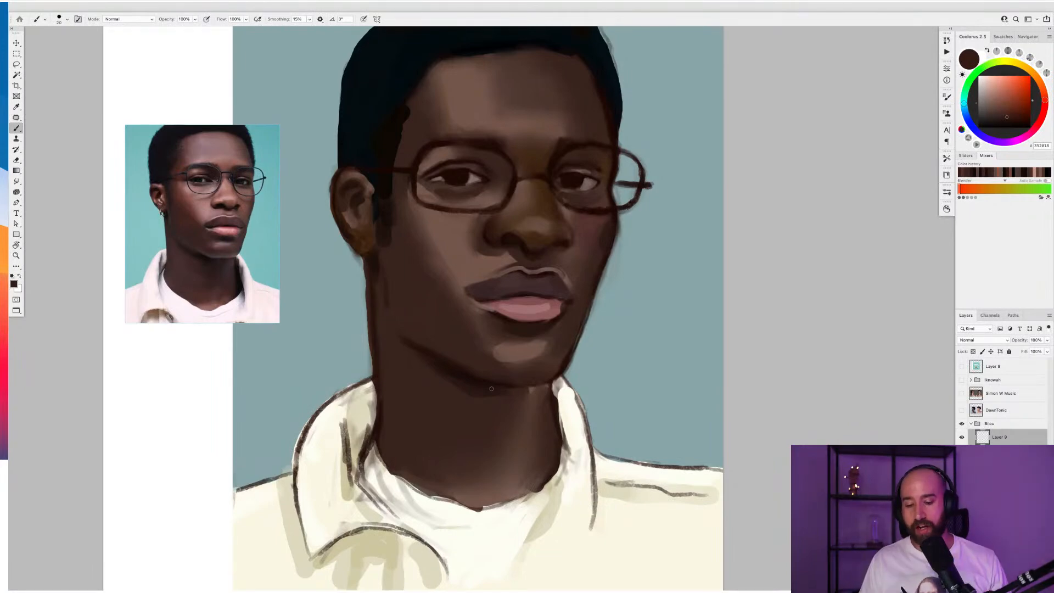
pyautogui.moveTo(413, 203); pyautogui.dragTo(466, 289)
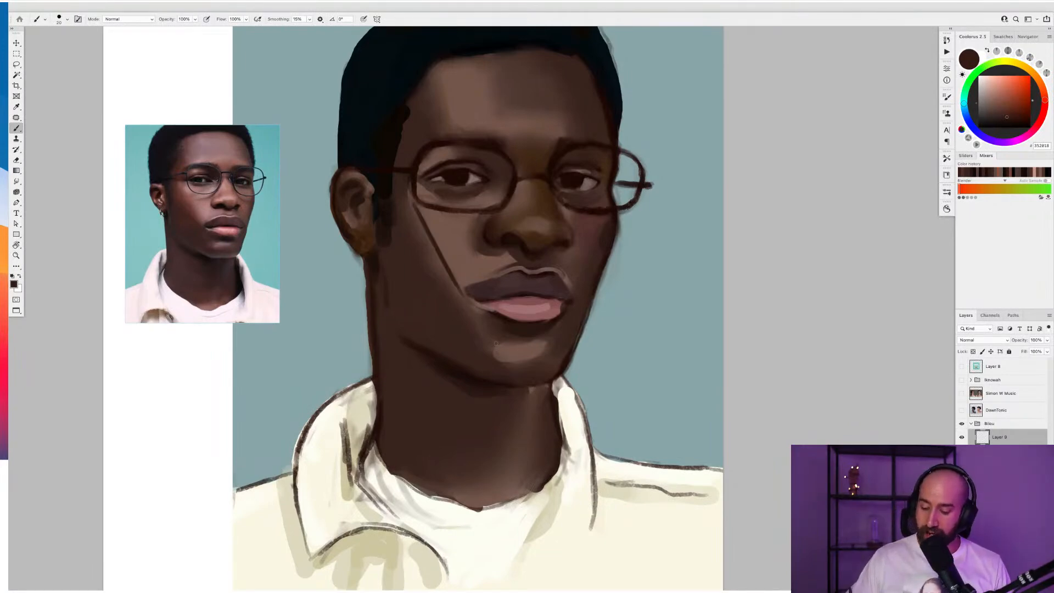
pyautogui.hotkey('ctrl', 'z')
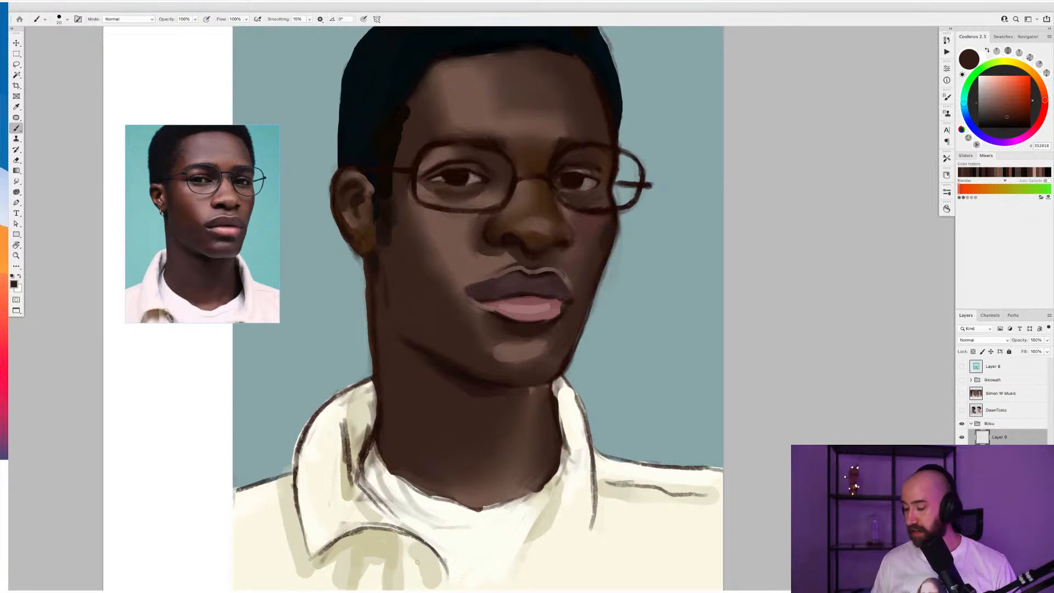
# Tint the near cheek of the painted portrait with a soft reddish-brown glaze using the Soft Round Brush
pyautogui.rightClick(635, 339)
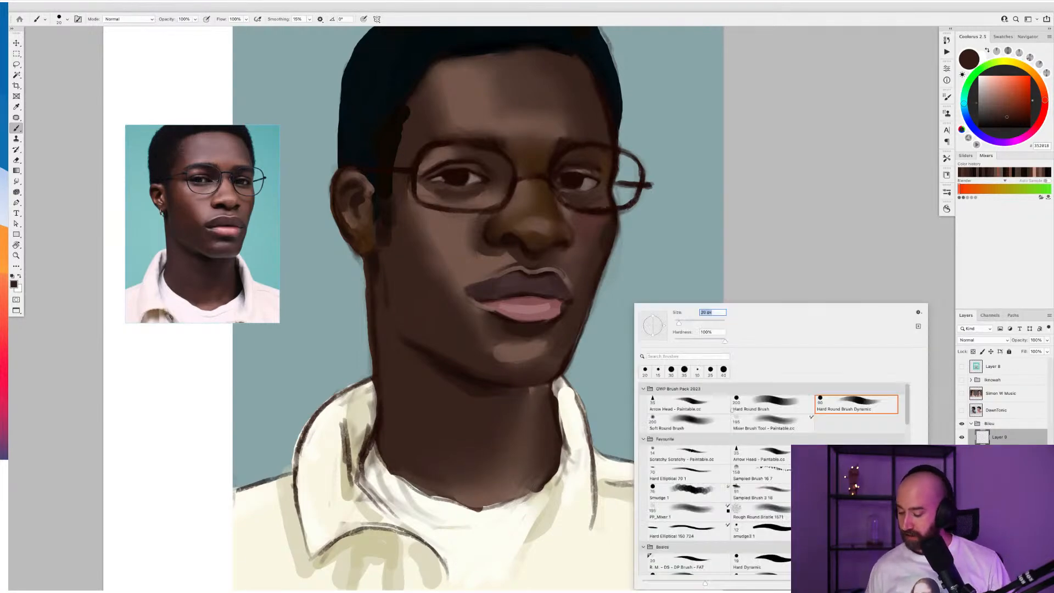
pyautogui.click(681, 422)
pyautogui.press('Return')
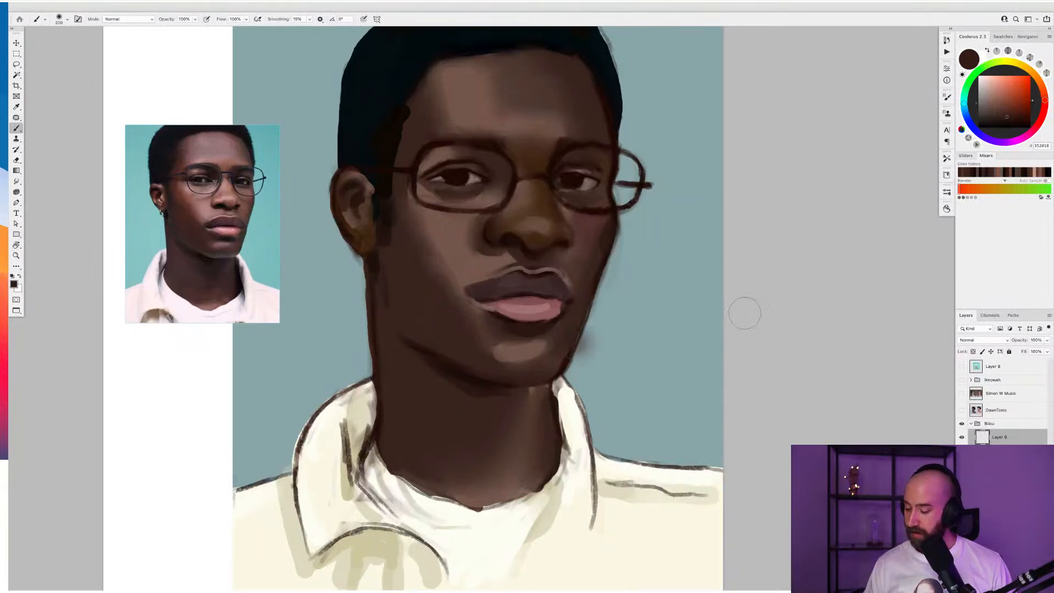
pyautogui.moveTo(1023, 101); pyautogui.dragTo(1020, 95)
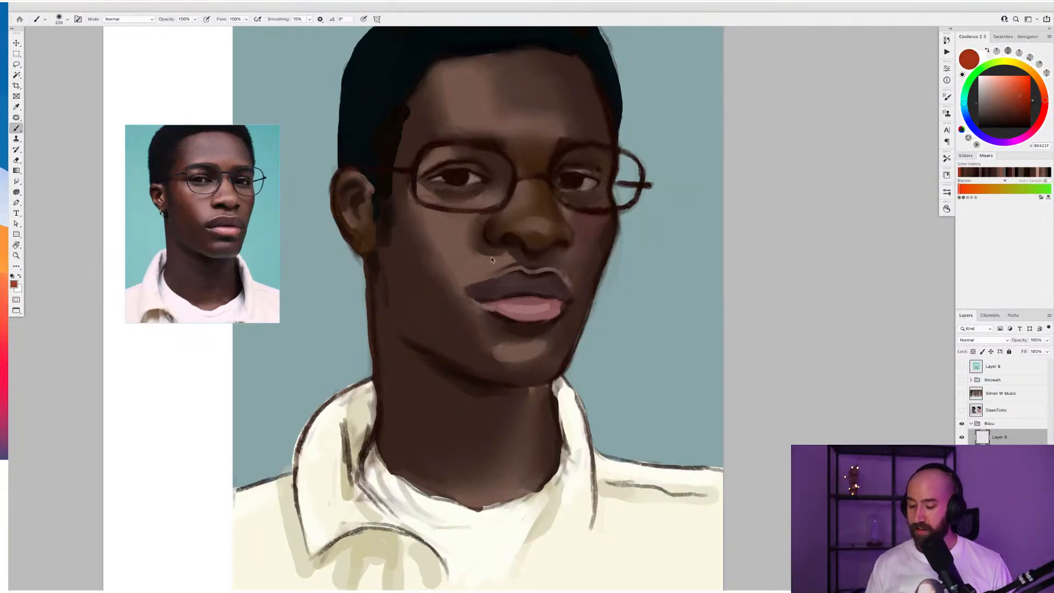
pyautogui.moveTo(447, 241)
pyautogui.mouseDown()
pyautogui.moveTo(465, 311)
pyautogui.moveTo(430, 223)
pyautogui.moveTo(416, 206)
pyautogui.moveTo(425, 229)
pyautogui.moveTo(408, 206)
pyautogui.moveTo(411, 220)
pyautogui.moveTo(395, 176)
pyautogui.moveTo(458, 311)
pyautogui.moveTo(421, 235)
pyautogui.moveTo(478, 342)
pyautogui.moveTo(467, 302)
pyautogui.moveTo(481, 339)
pyautogui.moveTo(466, 321)
pyautogui.moveTo(490, 343)
pyautogui.mouseUp()
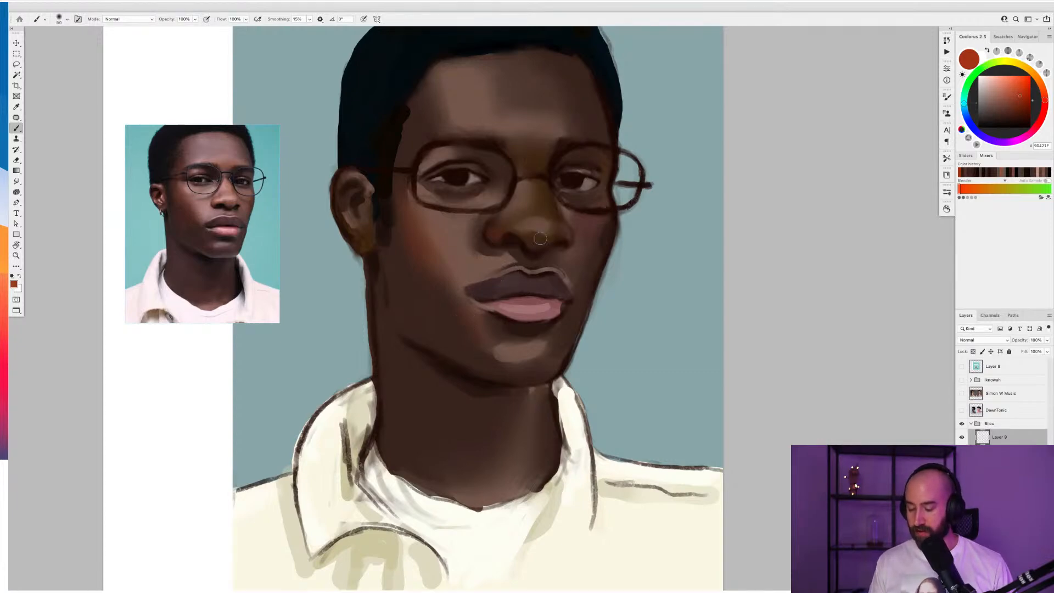
# Glaze the far cheek below the glasses with the same reddish tone, adjusting the soft brush size
pyautogui.scroll(-2, 529, 234)
pyautogui.scroll(1, 538, 189)
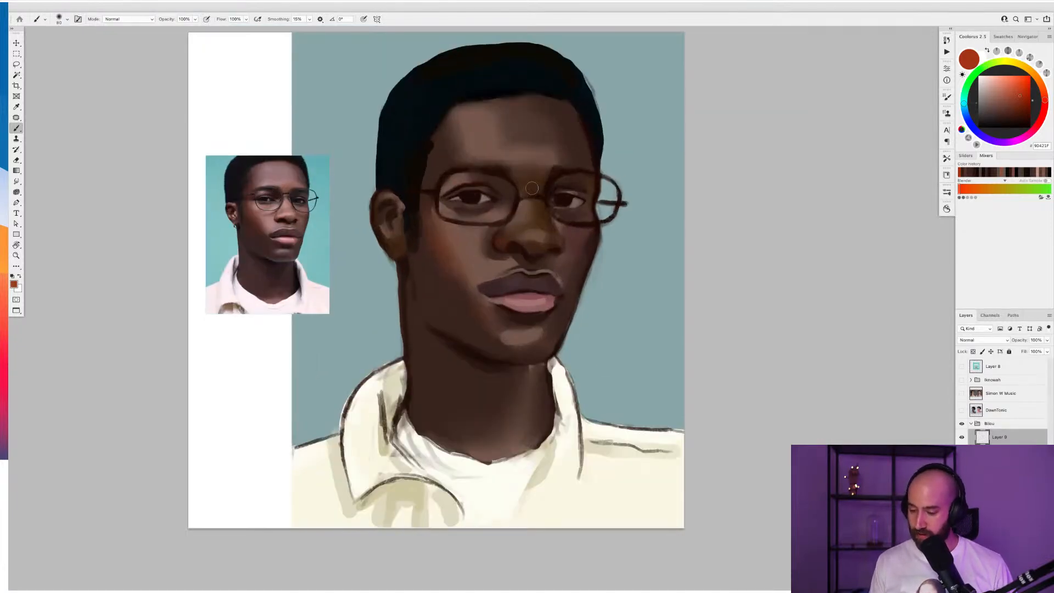
pyautogui.press(']')
pyautogui.press(']')
pyautogui.press(']')
pyautogui.press(']')
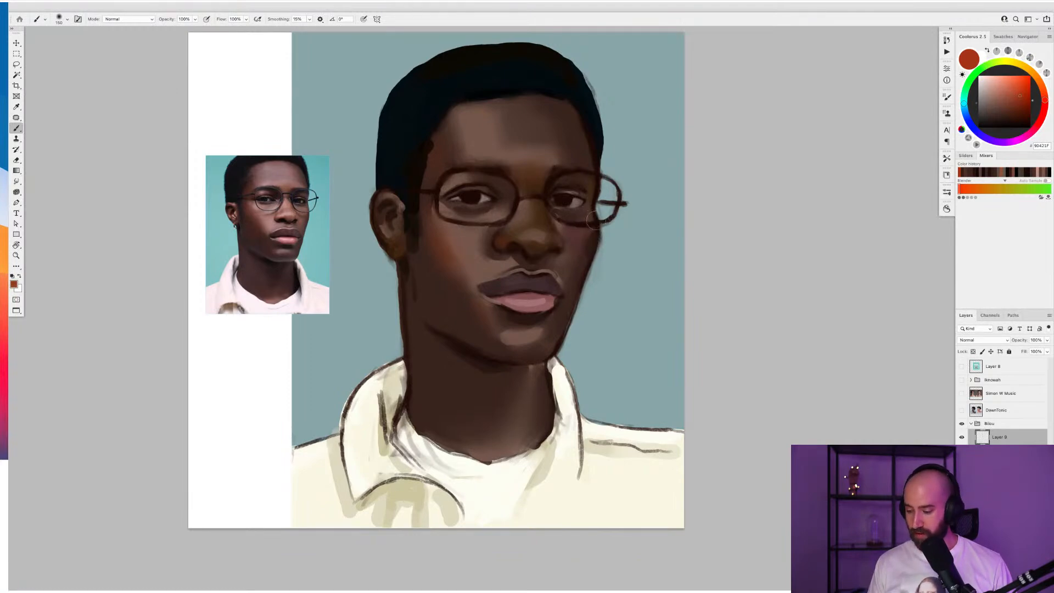
pyautogui.moveTo(593, 220); pyautogui.dragTo(594, 239)
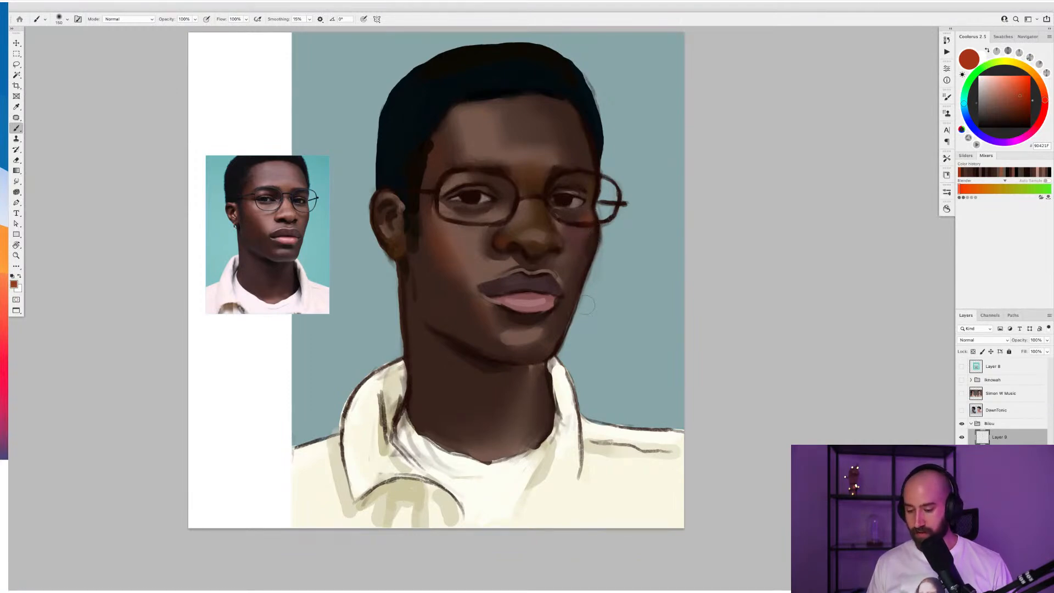
pyautogui.press('[')
pyautogui.press('[')
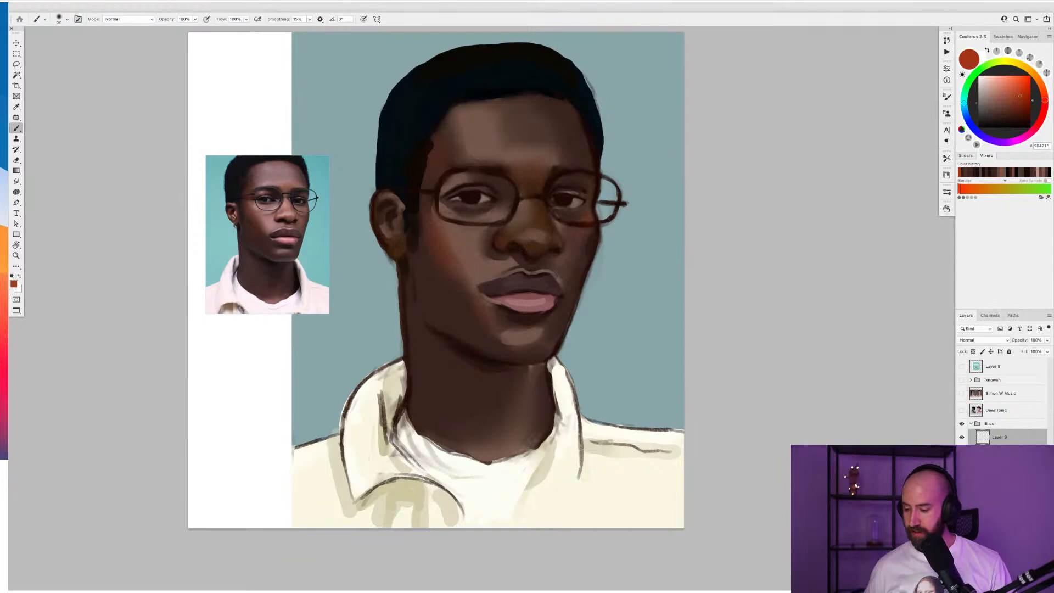
# Toggle the tint layer's visibility to compare the portrait with and without the reddish glaze
pyautogui.click(962, 440)
pyautogui.click(962, 438)
pyautogui.click(962, 440)
pyautogui.click(961, 439)
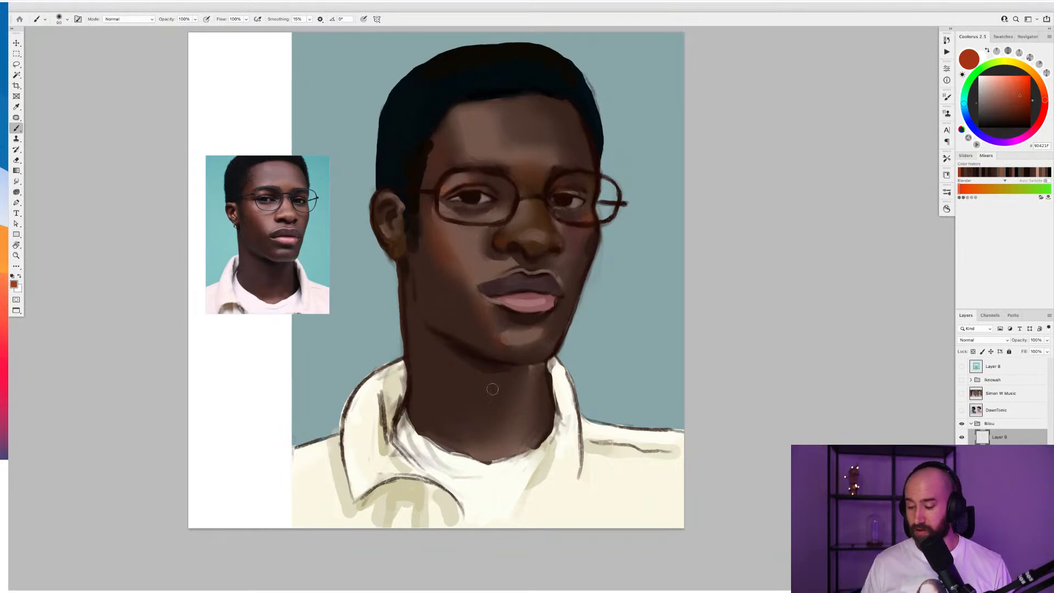
pyautogui.scroll(-2, 492, 390)
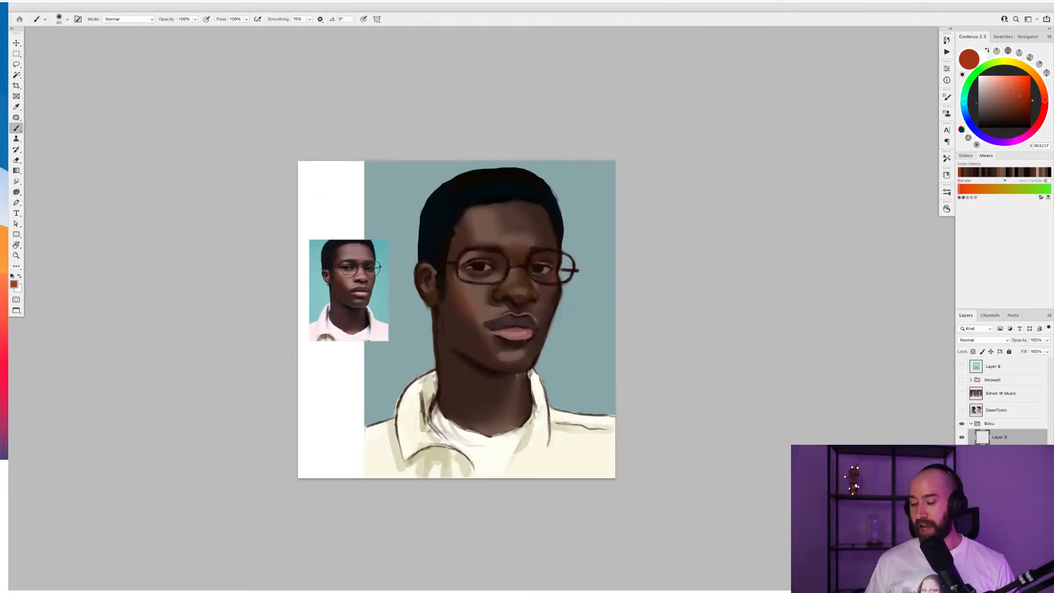
pyautogui.moveTo(552, 320); pyautogui.dragTo(553, 268)
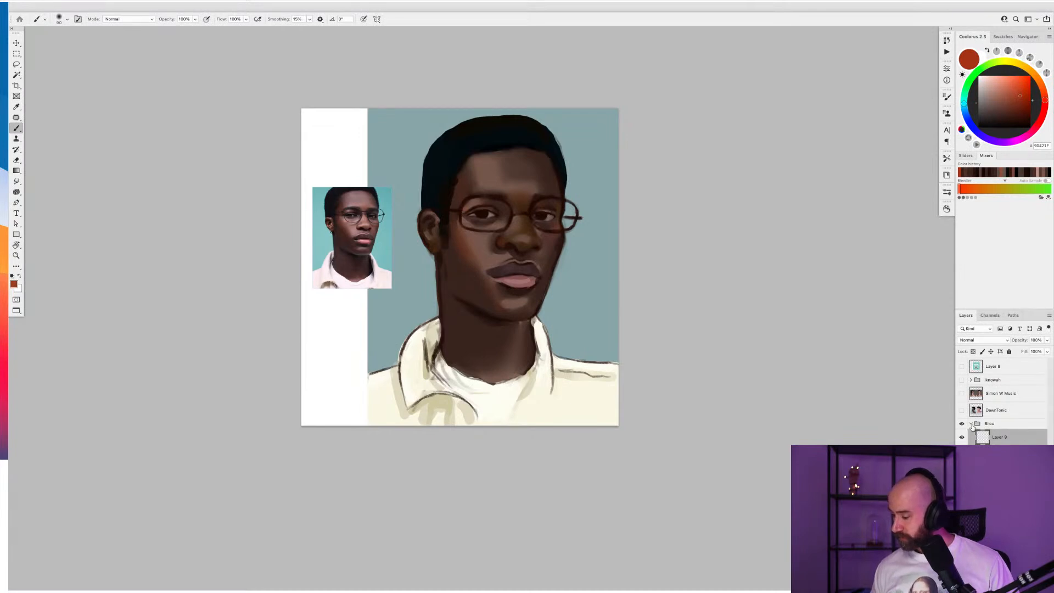
# Collapse and hide the bespectacled man's group, and show the layer pairing the dark-haired man's photo with its painting
pyautogui.click(971, 423)
pyautogui.click(961, 423)
pyautogui.click(961, 410)
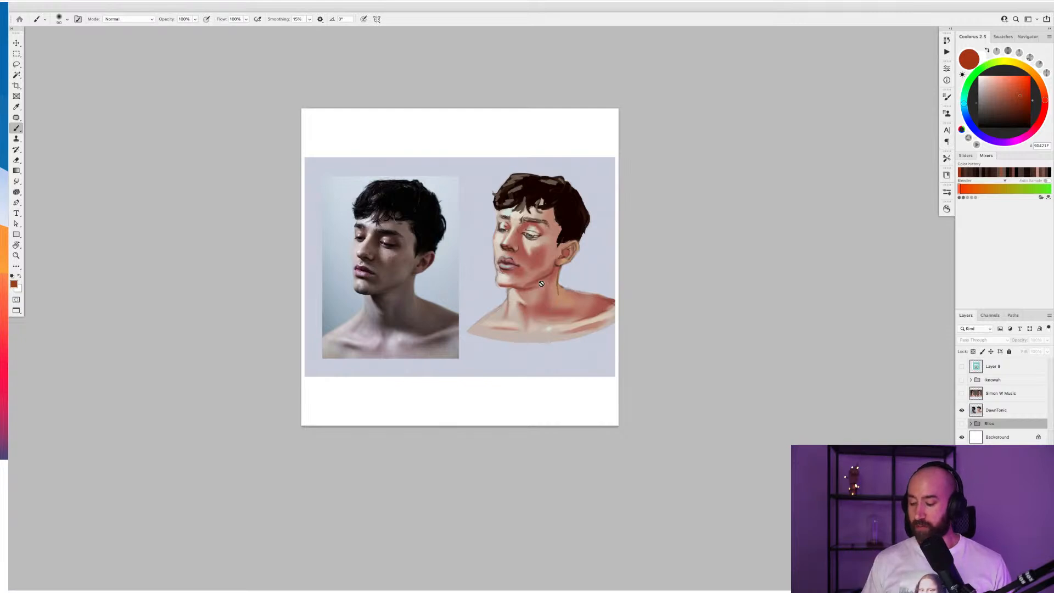
pyautogui.scroll(2, 550, 284)
pyautogui.scroll(1, 549, 284)
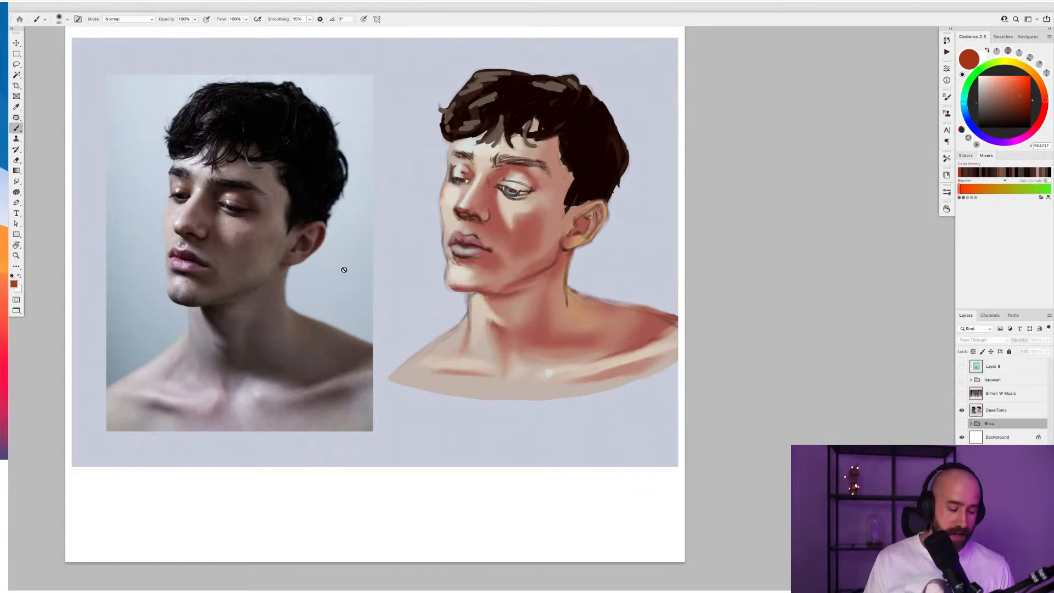
pyautogui.hscroll(-5, 376, 328)
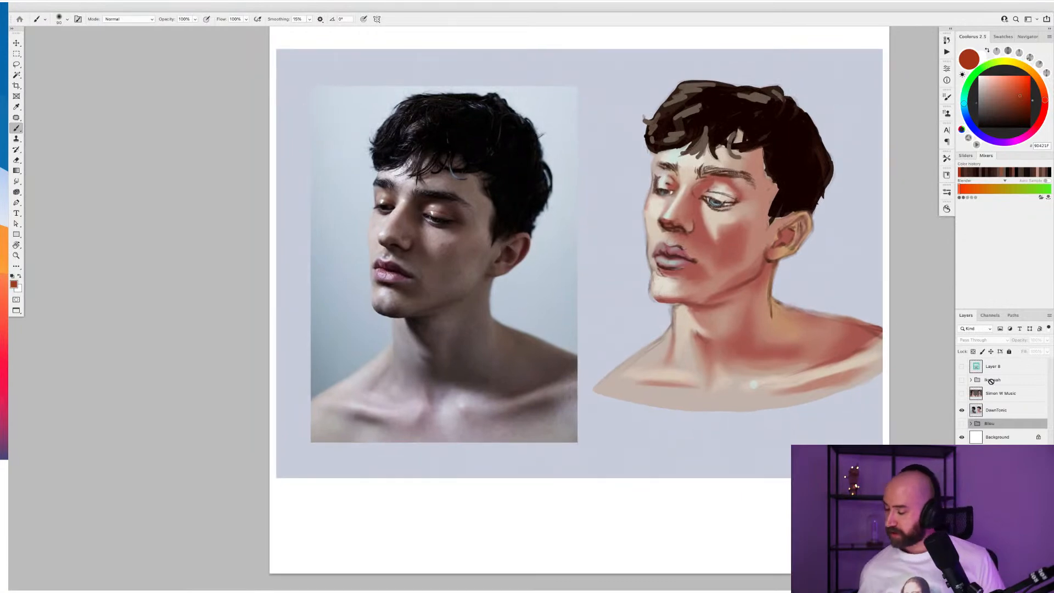
# Add a new layer above the dark-haired man's image and set up the Arrow Head - Paintable.cc brush with black
pyautogui.click(1010, 411)
pyautogui.press('alt+shift+super+n')
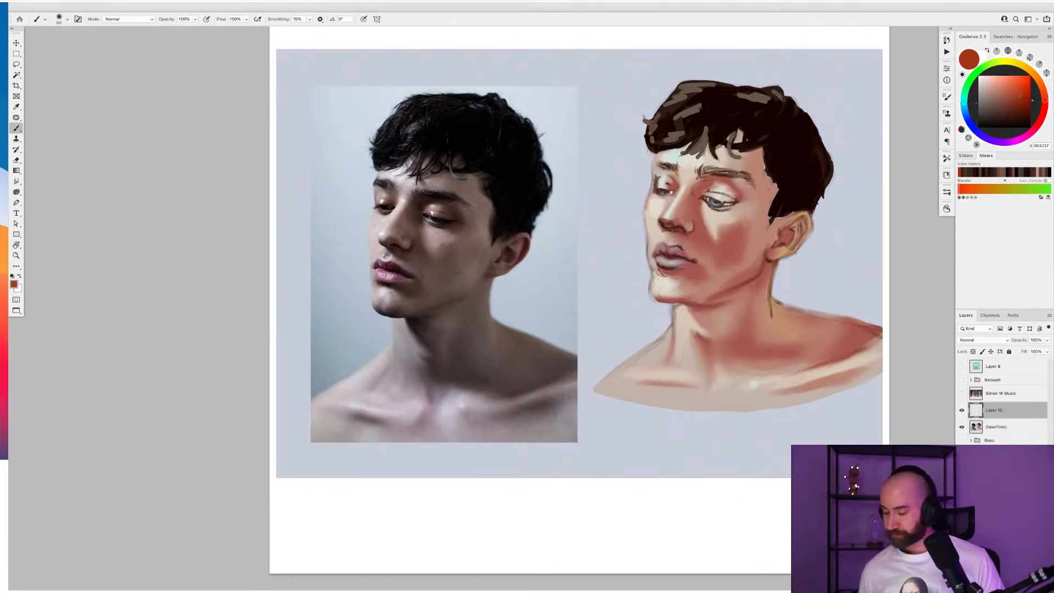
pyautogui.rightClick(461, 218)
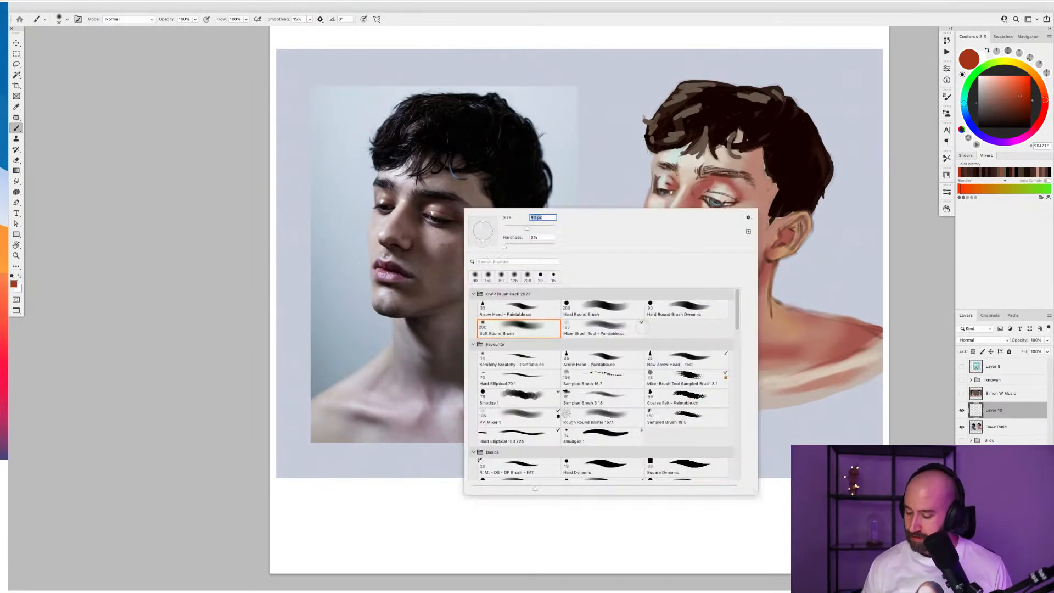
pyautogui.doubleClick(612, 357)
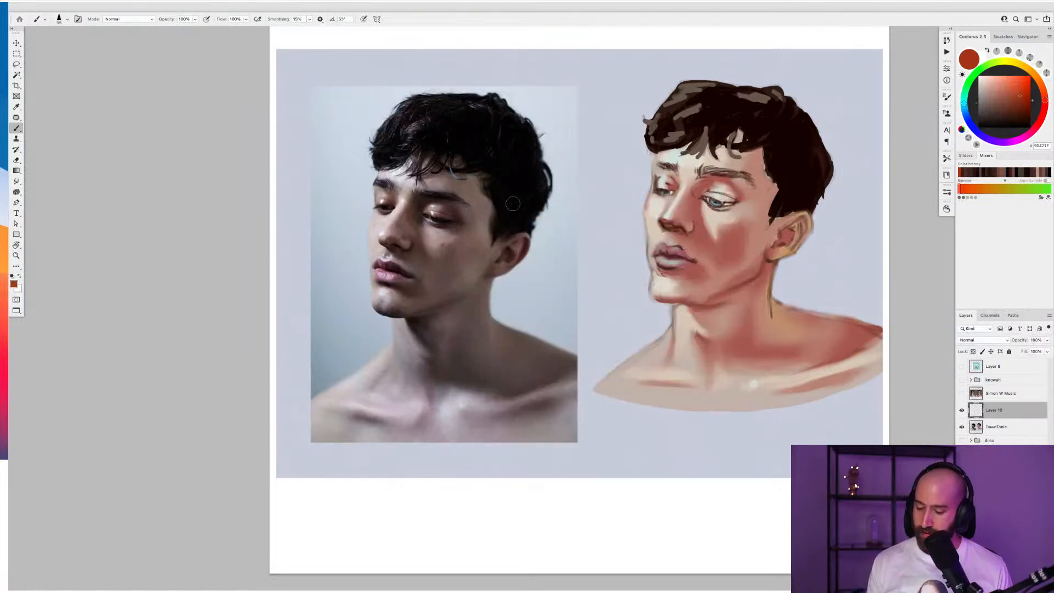
pyautogui.press('d')
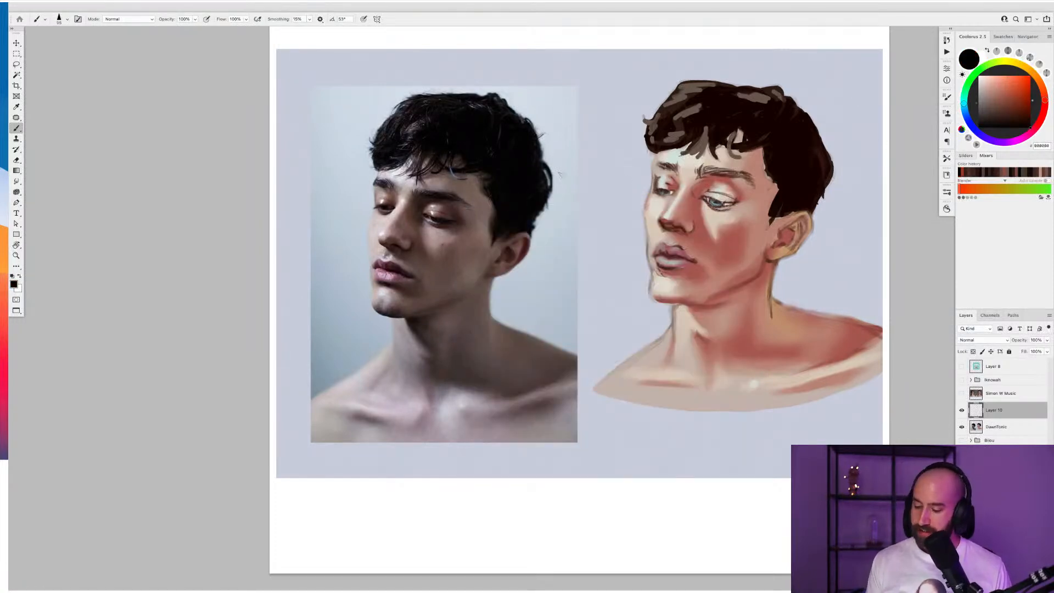
# Try circling both eye sockets on the reference photo and marking the painted brow, and undo the marks
pyautogui.moveTo(420, 199)
pyautogui.mouseDown()
pyautogui.moveTo(475, 225)
pyautogui.moveTo(411, 189)
pyautogui.mouseUp()
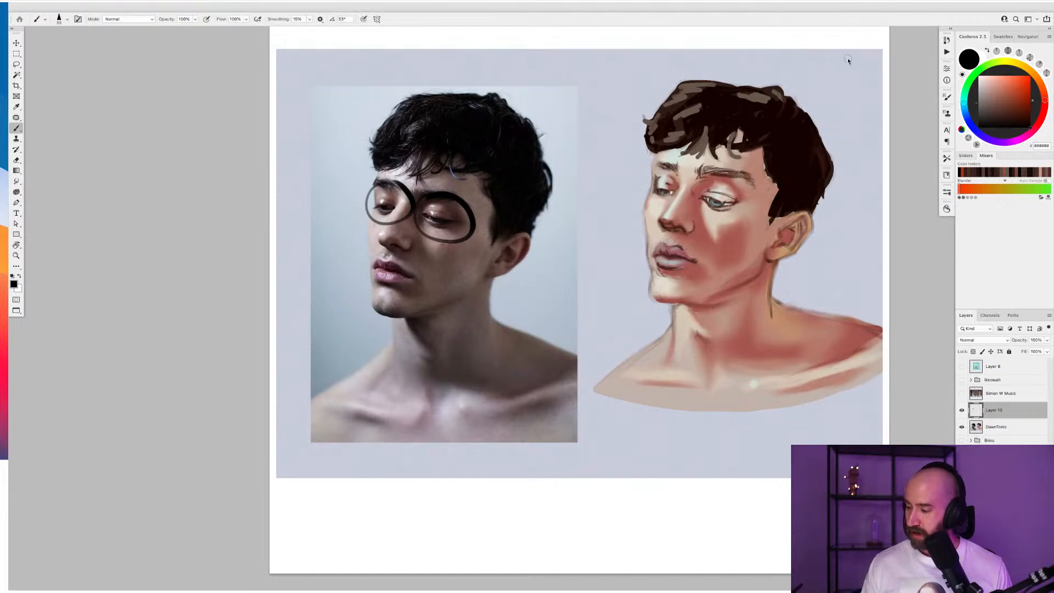
pyautogui.moveTo(744, 165)
pyautogui.mouseDown()
pyautogui.moveTo(687, 223)
pyautogui.moveTo(757, 177)
pyautogui.mouseUp()
pyautogui.hotkey('ctrl', 'z')
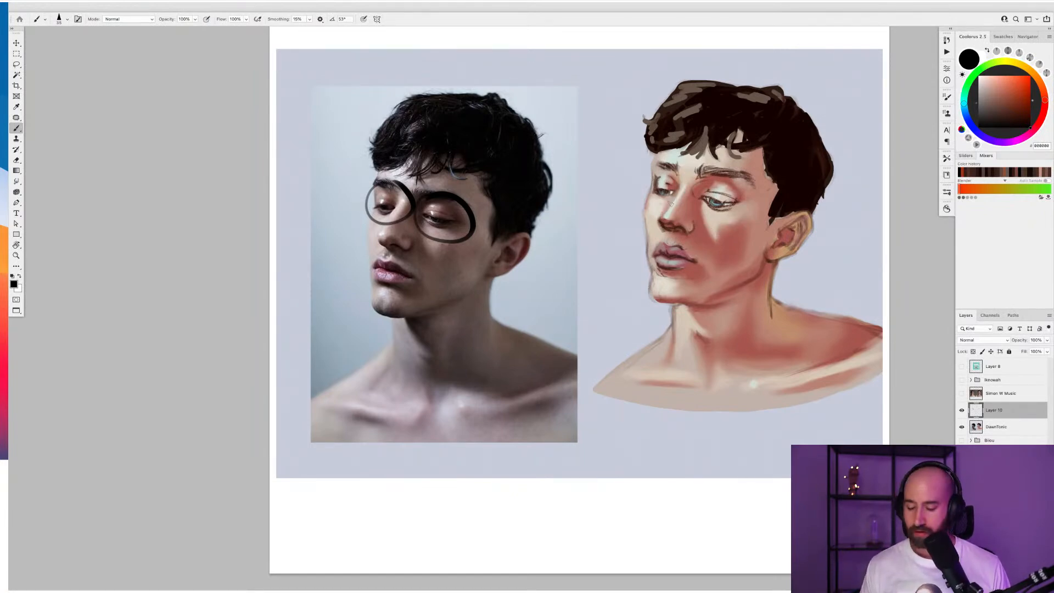
pyautogui.hotkey('ctrl', 'z')
pyautogui.hotkey('ctrl', 'z')
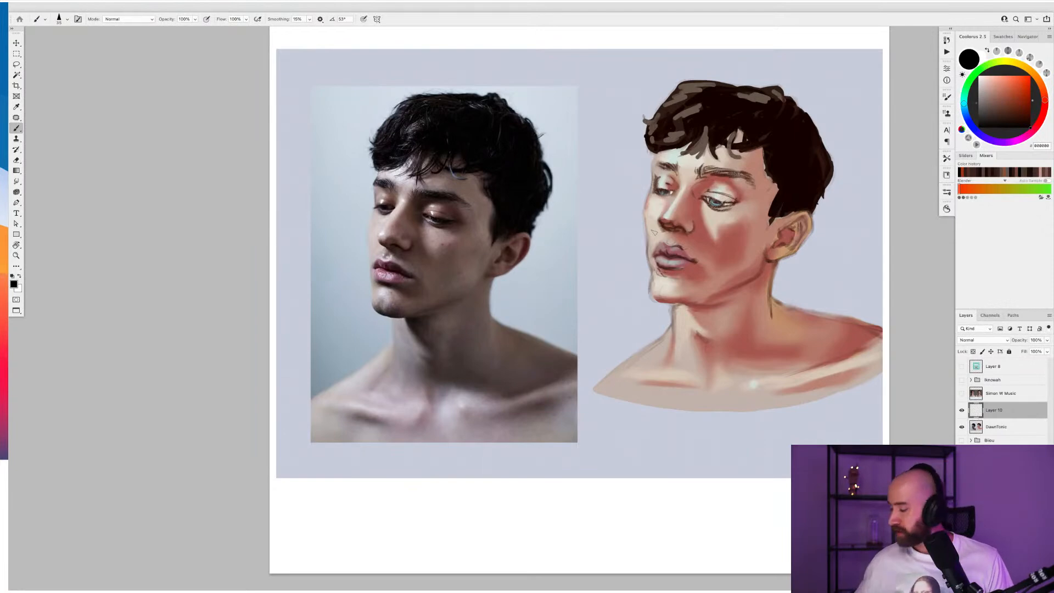
# Lasso the whole painted figure, following the outline of the hair, face, neck and shoulders
pyautogui.moveTo(634, 443); pyautogui.dragTo(558, 441)
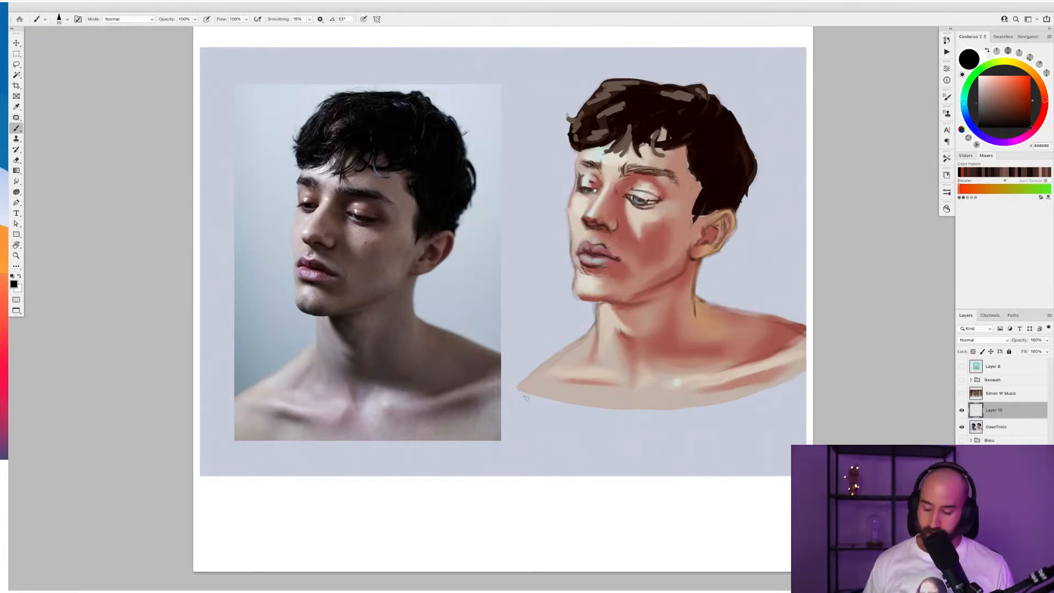
pyautogui.press('l')
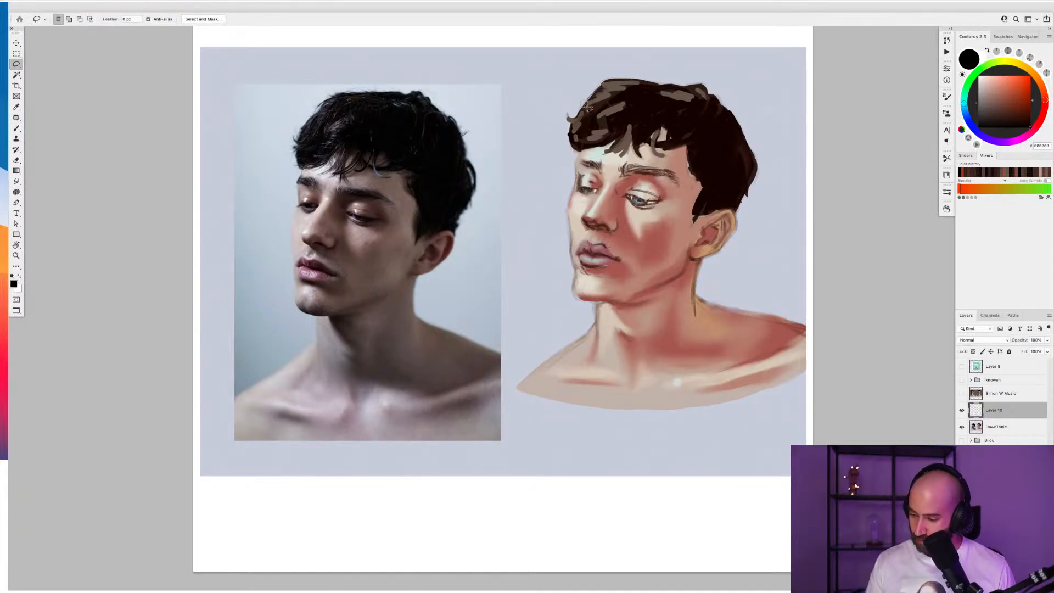
pyautogui.moveTo(573, 145)
pyautogui.mouseDown()
pyautogui.moveTo(571, 264)
pyautogui.moveTo(597, 328)
pyautogui.moveTo(513, 391)
pyautogui.moveTo(585, 409)
pyautogui.moveTo(728, 407)
pyautogui.moveTo(788, 377)
pyautogui.moveTo(806, 356)
pyautogui.moveTo(698, 300)
pyautogui.moveTo(700, 263)
pyautogui.moveTo(734, 239)
pyautogui.moveTo(755, 184)
pyautogui.moveTo(757, 162)
pyautogui.moveTo(738, 126)
pyautogui.moveTo(705, 91)
pyautogui.moveTo(597, 84)
pyautogui.mouseUp()
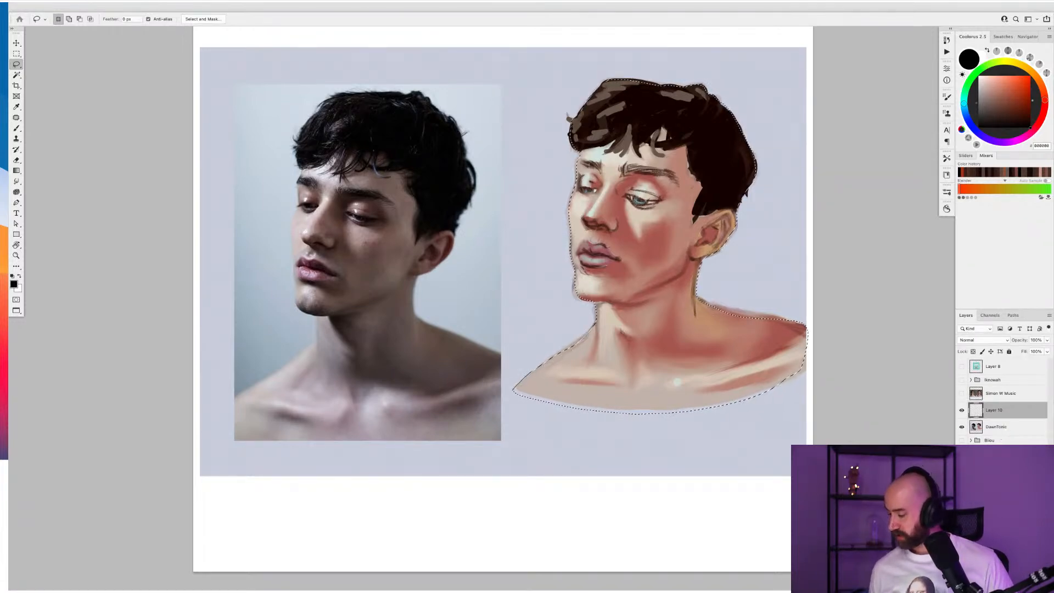
# Add a Hue/Saturation adjustment masked to the selected painted figure and lower its saturation to -58
pyautogui.click(1005, 585)
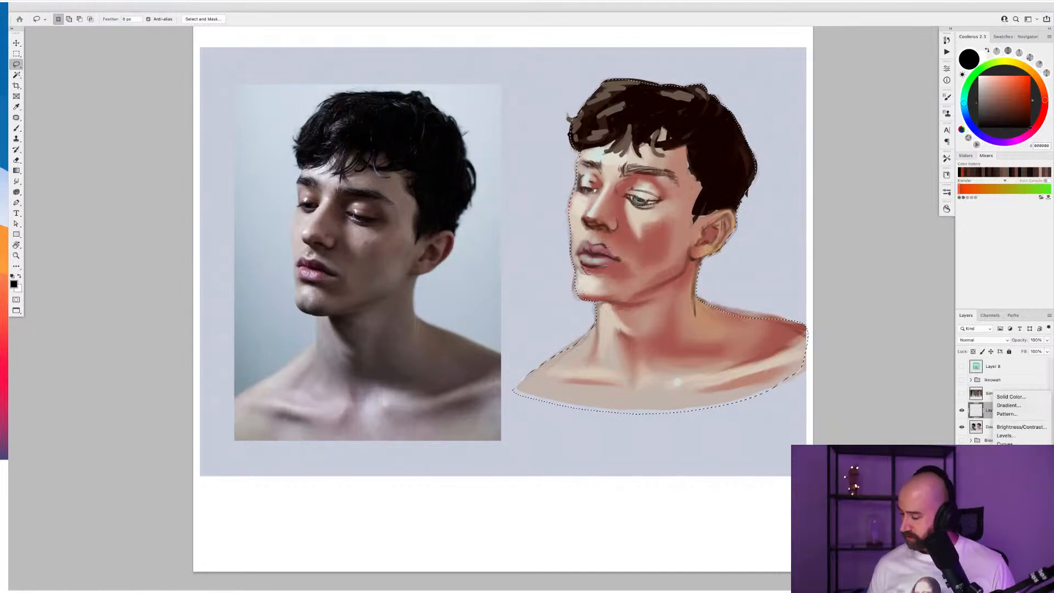
pyautogui.click(1013, 475)
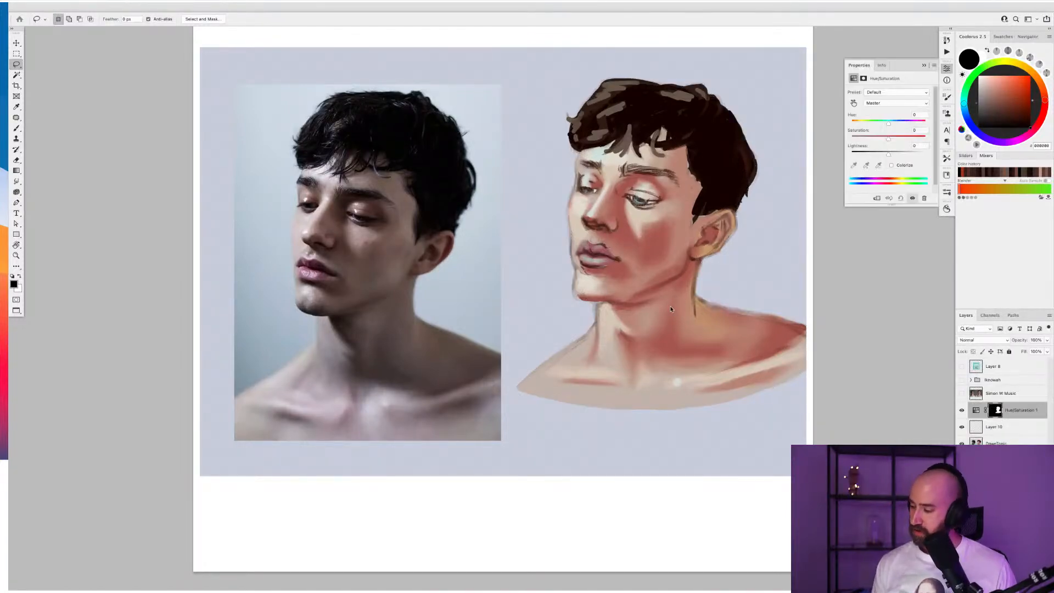
pyautogui.moveTo(1022, 341); pyautogui.dragTo(1021, 341)
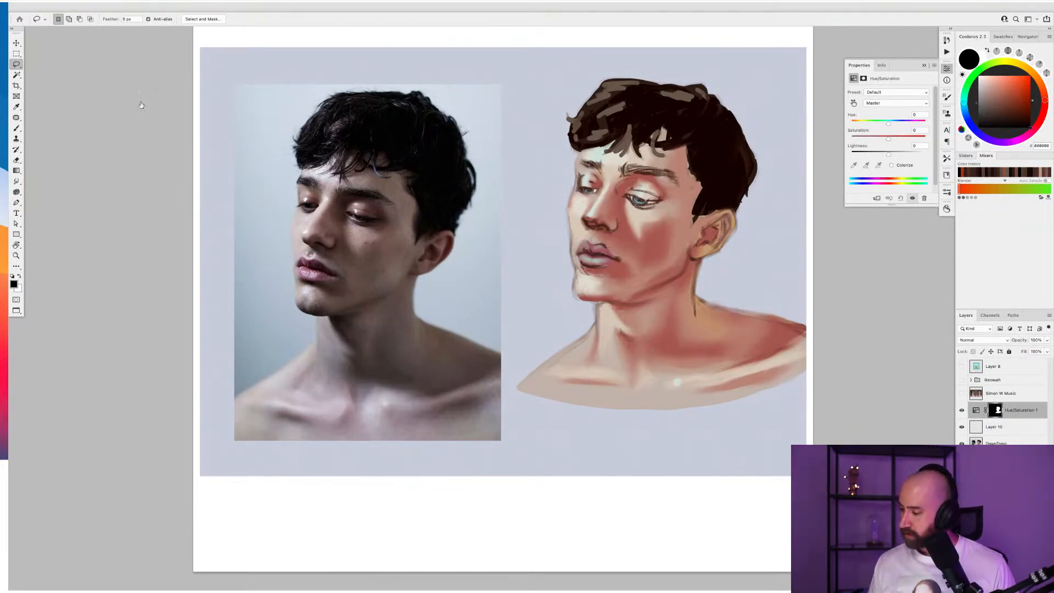
pyautogui.moveTo(888, 139); pyautogui.dragTo(867, 140)
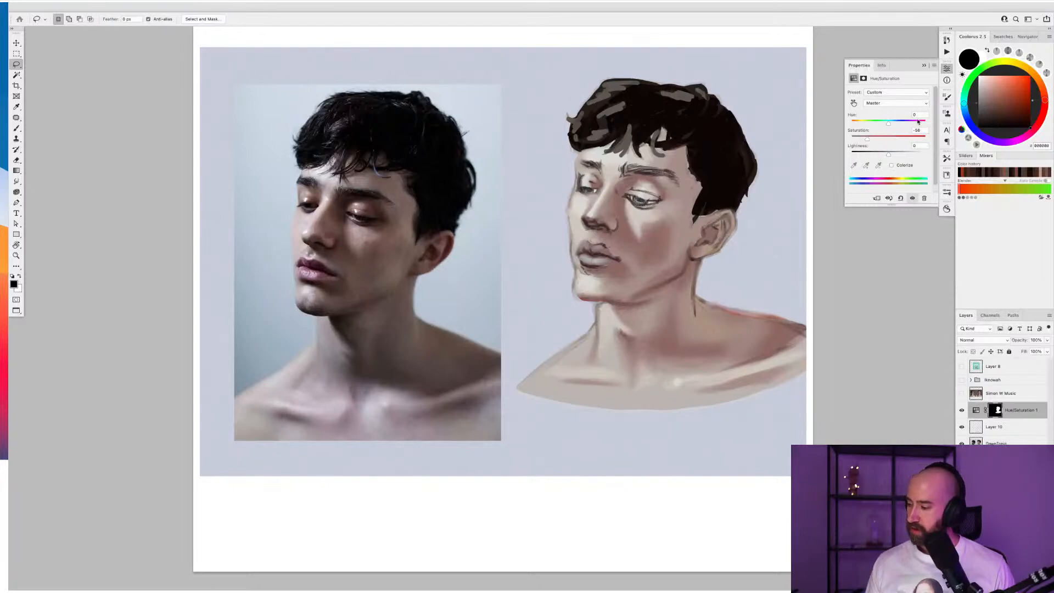
pyautogui.click(924, 66)
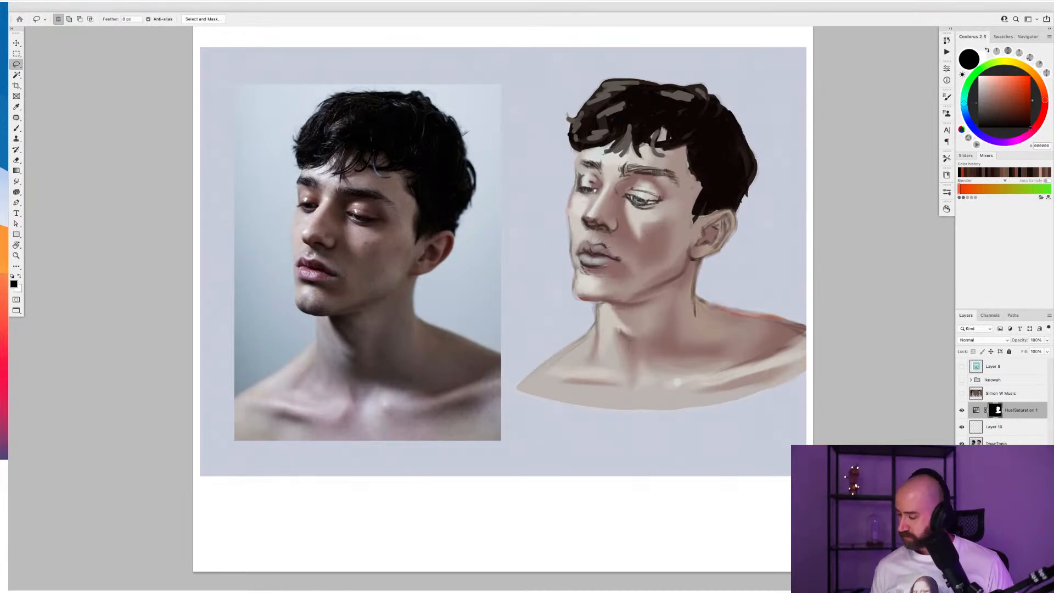
# Add a new layer and lasso the shadow side of the painted face, including the ear, neck and far shoulder
pyautogui.hotkey('ctrl', 'alt', 'shift', 'n')
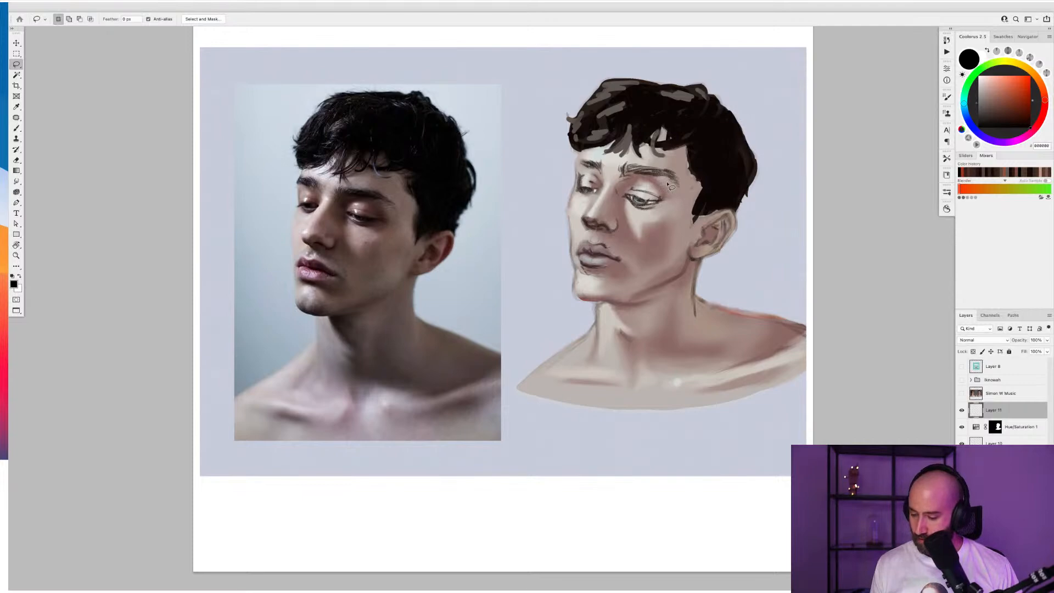
pyautogui.moveTo(674, 195)
pyautogui.mouseDown()
pyautogui.moveTo(651, 176)
pyautogui.moveTo(626, 175)
pyautogui.moveTo(587, 228)
pyautogui.moveTo(612, 254)
pyautogui.moveTo(602, 246)
pyautogui.mouseUp()
pyautogui.moveTo(601, 257)
pyautogui.mouseDown()
pyautogui.moveTo(612, 287)
pyautogui.moveTo(580, 300)
pyautogui.moveTo(612, 305)
pyautogui.moveTo(638, 374)
pyautogui.moveTo(724, 384)
pyautogui.moveTo(789, 341)
pyautogui.moveTo(779, 321)
pyautogui.moveTo(705, 302)
pyautogui.moveTo(700, 264)
pyautogui.moveTo(738, 219)
pyautogui.moveTo(731, 209)
pyautogui.moveTo(695, 216)
pyautogui.moveTo(703, 194)
pyautogui.moveTo(687, 145)
pyautogui.moveTo(654, 132)
pyautogui.moveTo(653, 164)
pyautogui.mouseUp()
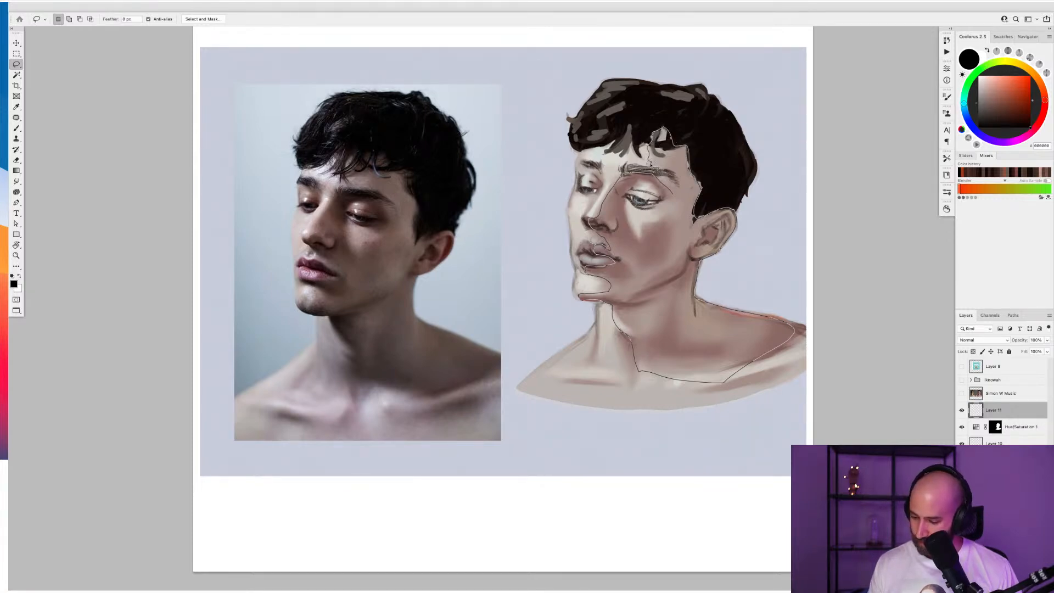
pyautogui.moveTo(651, 165)
pyautogui.mouseDown()
pyautogui.moveTo(655, 175)
pyautogui.moveTo(628, 174)
pyautogui.mouseUp()
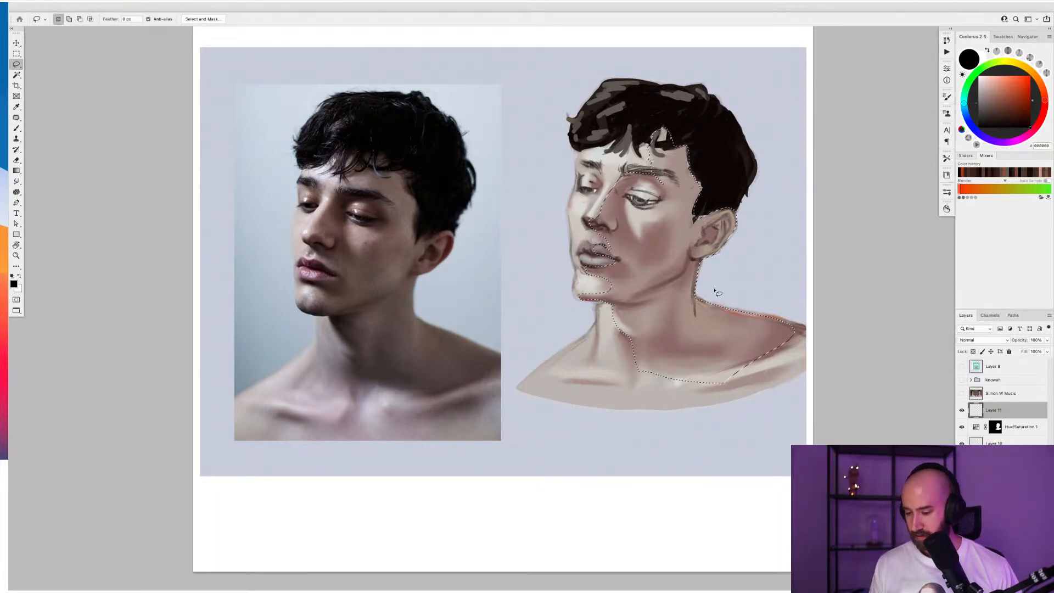
pyautogui.press('r')
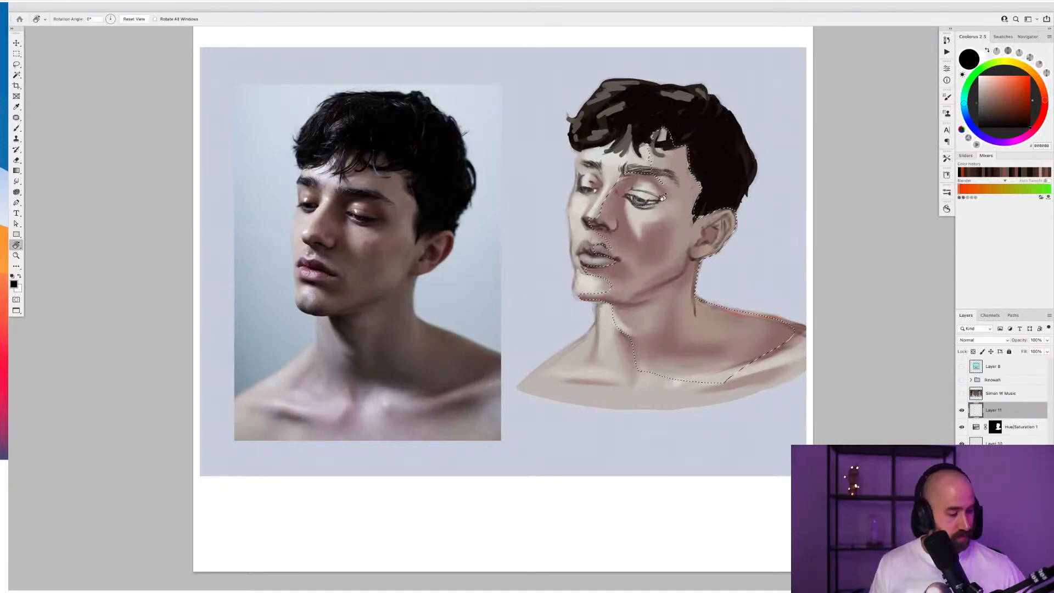
pyautogui.press('l')
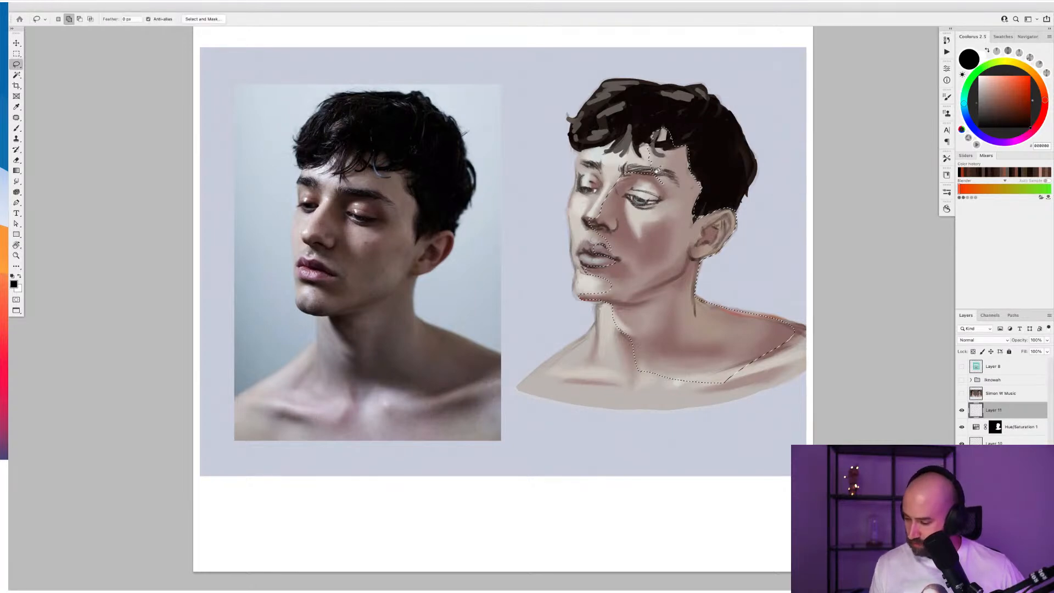
pyautogui.moveTo(626, 172); pyautogui.dragTo(659, 190)
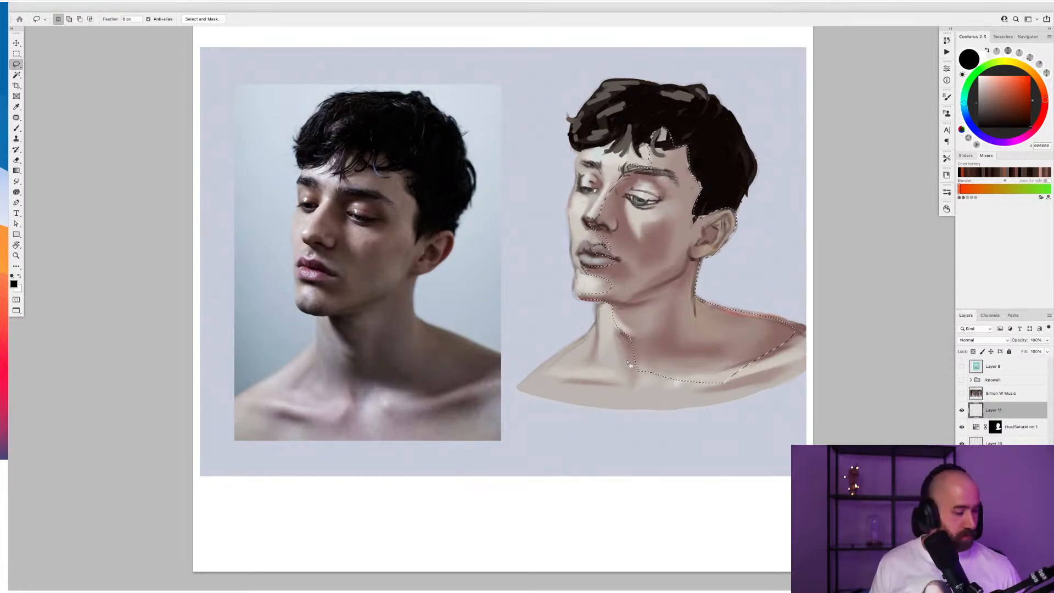
# Switch to the Soft Round Brush and enlarge it well beyond 200 px for broad shading
pyautogui.press('b')
pyautogui.rightClick(652, 245)
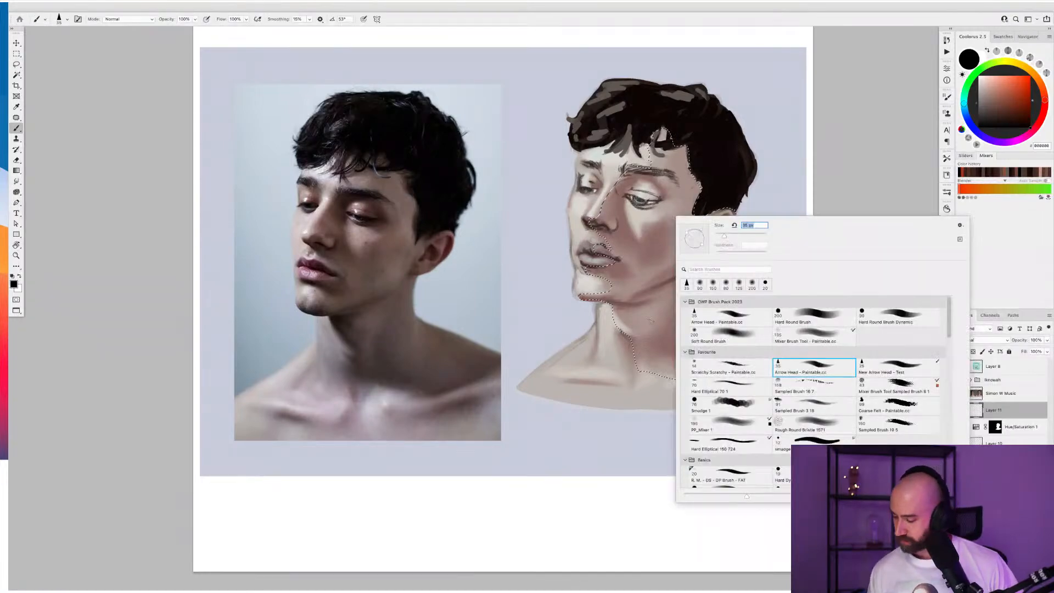
pyautogui.click(761, 331)
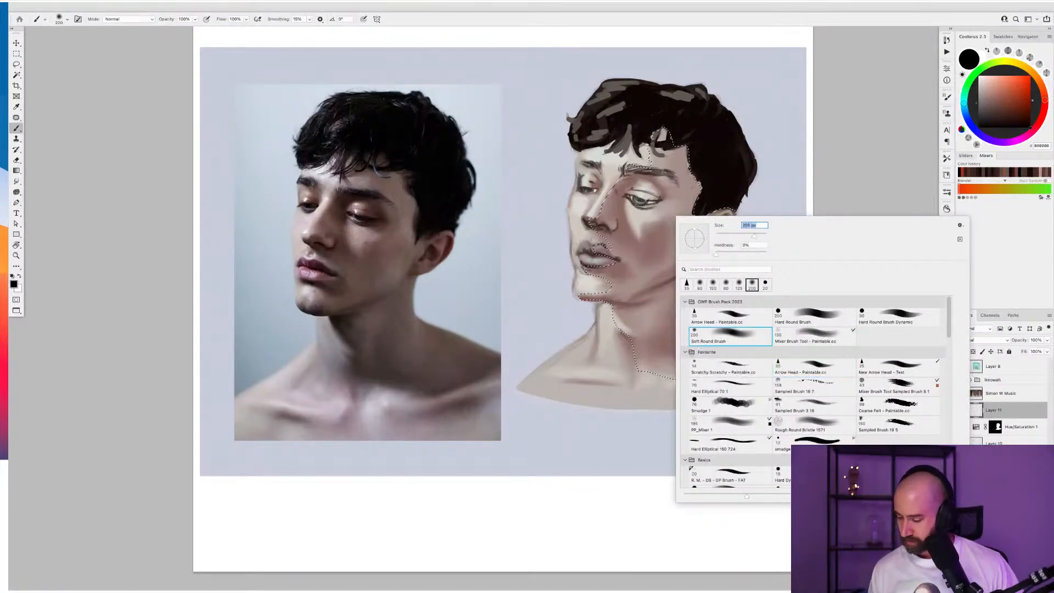
pyautogui.click(618, 383)
pyautogui.press(']')
pyautogui.press(']')
pyautogui.press(']')
pyautogui.press(']')
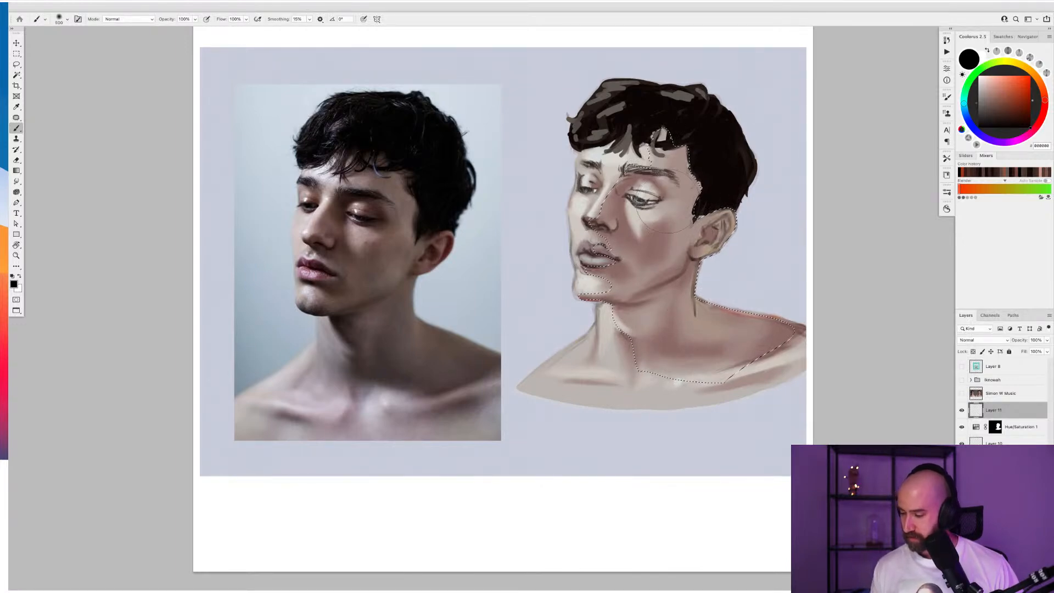
pyautogui.moveTo(656, 268)
pyautogui.mouseDown()
pyautogui.moveTo(605, 271)
pyautogui.moveTo(648, 283)
pyautogui.moveTo(651, 249)
pyautogui.moveTo(683, 277)
pyautogui.moveTo(662, 267)
pyautogui.mouseUp()
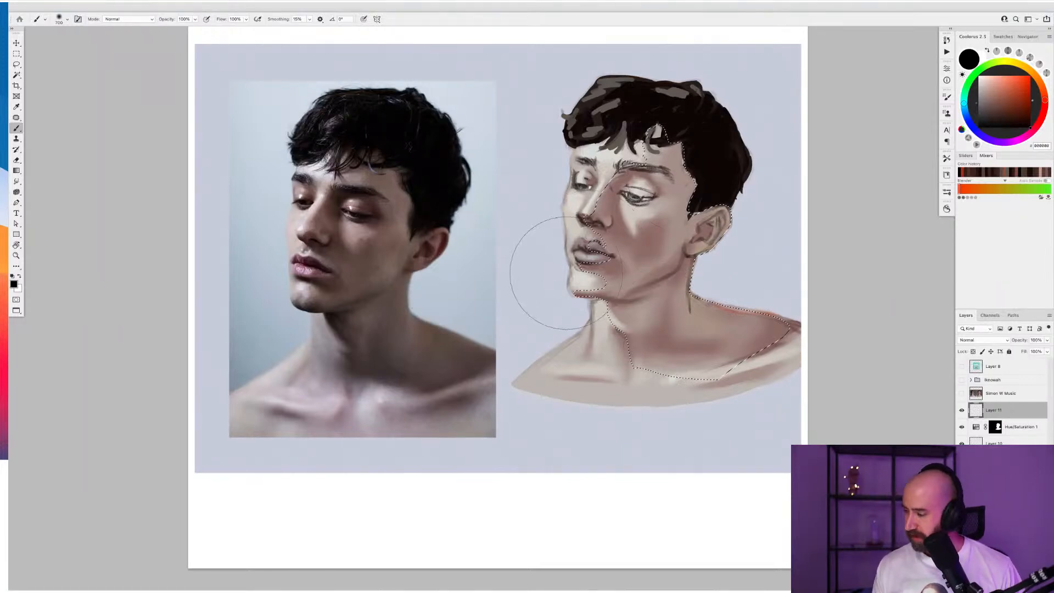
# Choose a dark greyish red-brown and softly shade the selected shadow side of the face and neck
pyautogui.click(986, 107)
pyautogui.moveTo(1045, 108)
pyautogui.mouseDown()
pyautogui.moveTo(1042, 118)
pyautogui.moveTo(990, 113)
pyautogui.mouseUp()
pyautogui.click(992, 115)
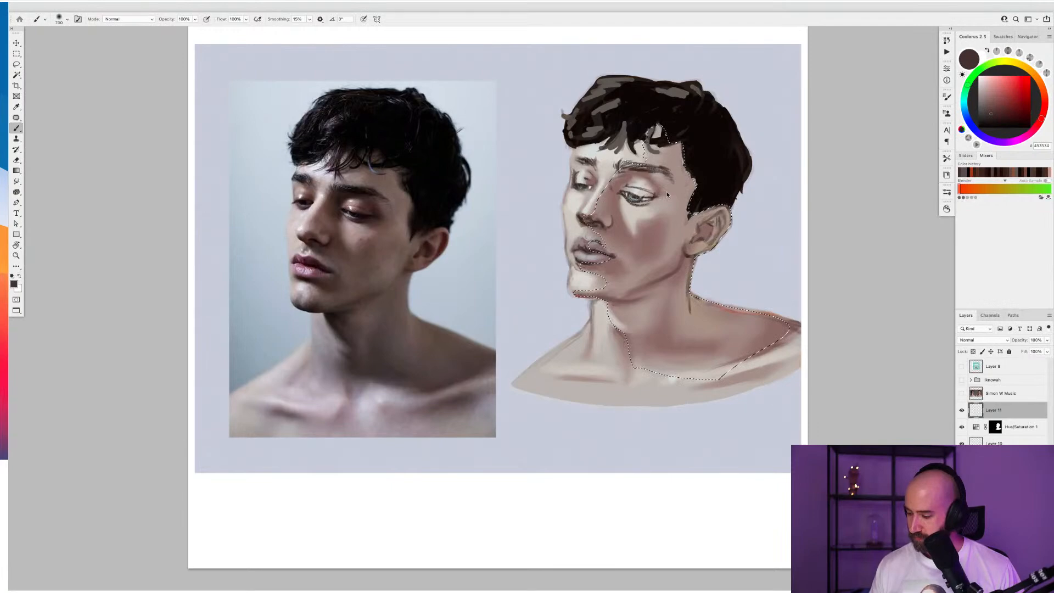
pyautogui.click(634, 320)
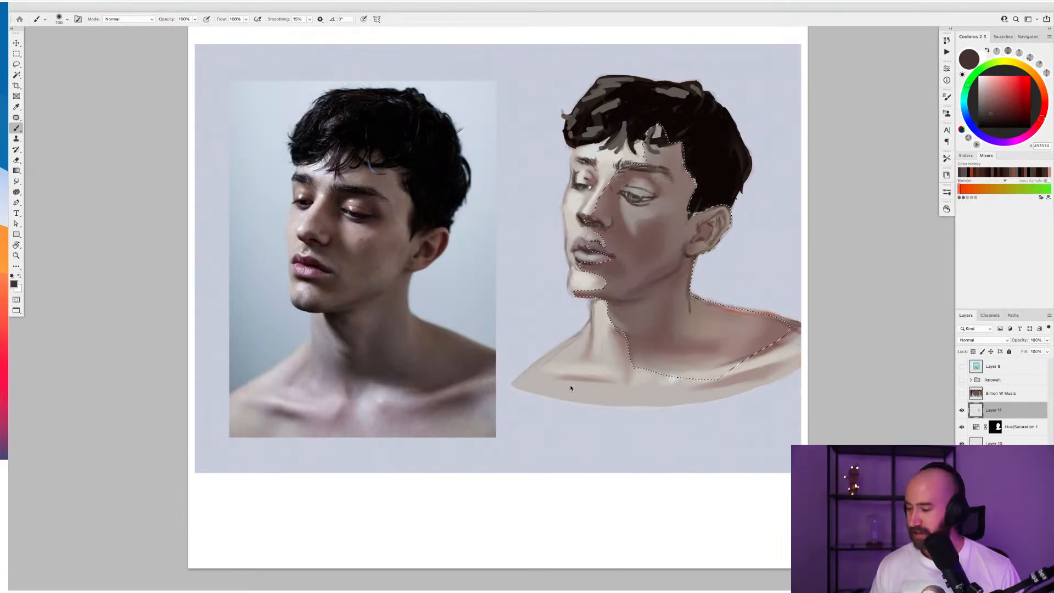
# Deepen the shading on the selected cheek, jaw and neck with darker, more saturated red-browns
pyautogui.click(1001, 117)
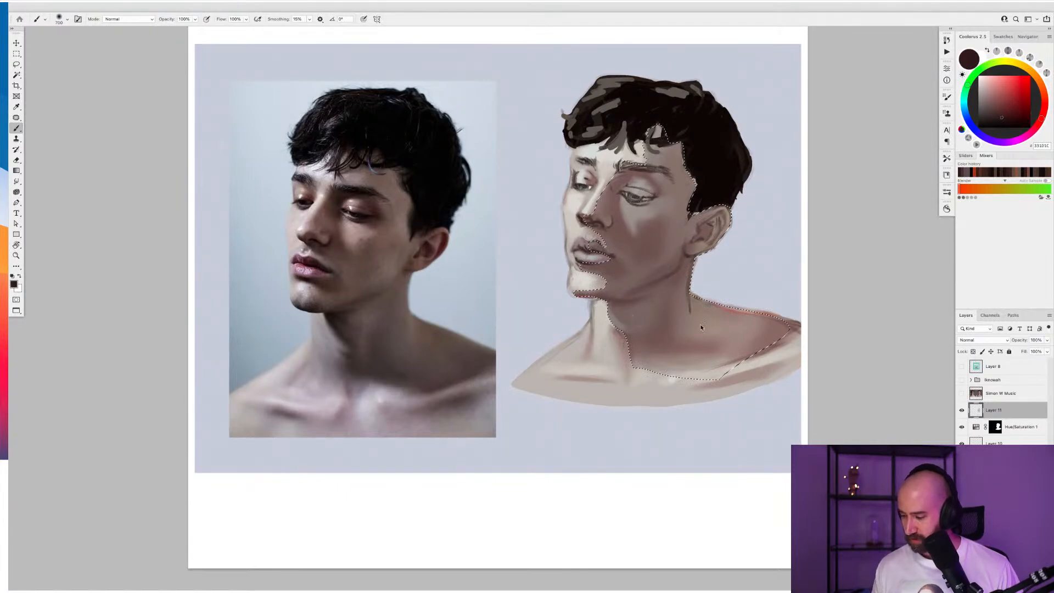
pyautogui.moveTo(705, 223); pyautogui.dragTo(675, 241)
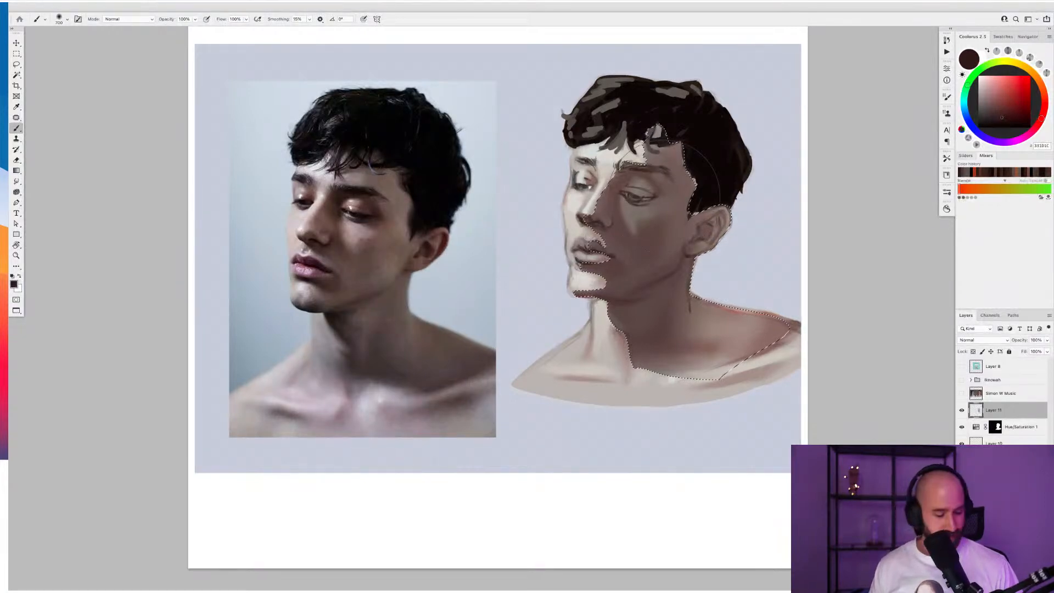
pyautogui.scroll(-2, 664, 196)
pyautogui.scroll(2, 664, 195)
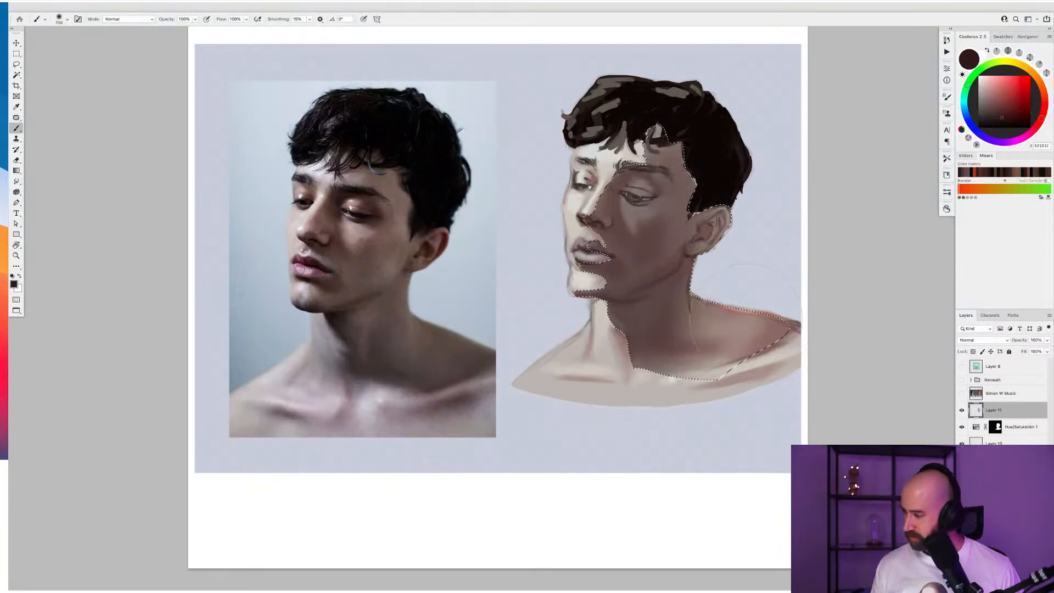
pyautogui.moveTo(1006, 117); pyautogui.dragTo(1009, 116)
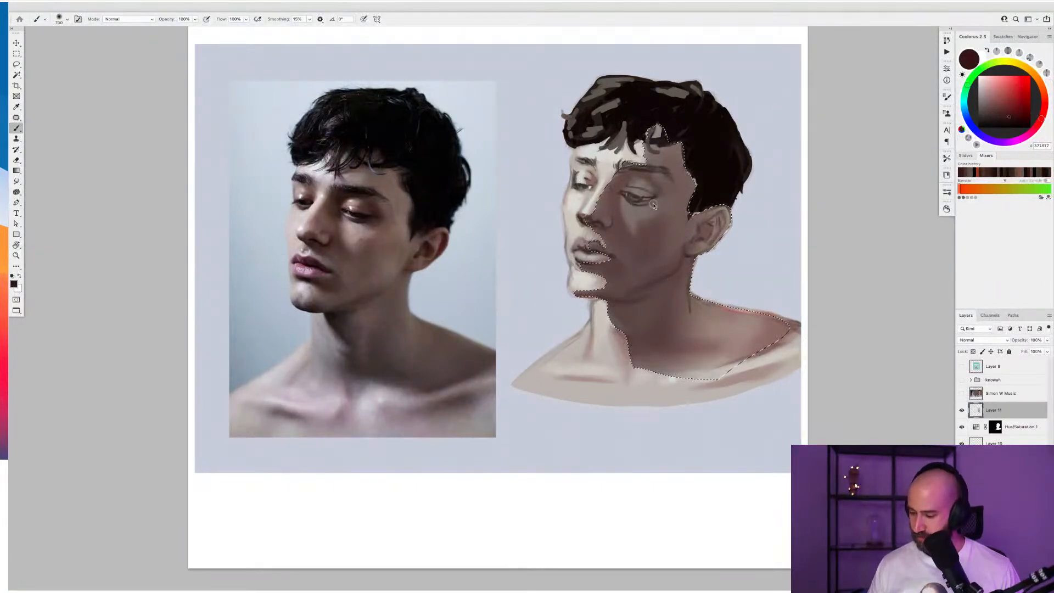
pyautogui.moveTo(695, 384); pyautogui.dragTo(701, 417)
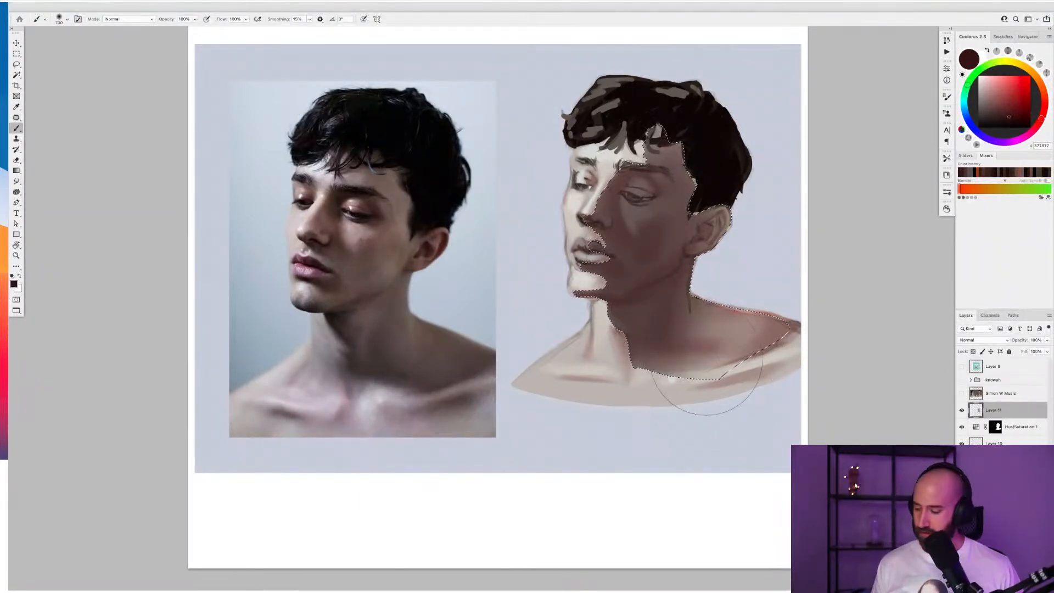
# Drop the shadow selection and lasso the triangular cheek highlight together with the eyelid on the shaded side
pyautogui.press('l')
pyautogui.moveTo(623, 162)
pyautogui.mouseDown()
pyautogui.moveTo(588, 192)
pyautogui.moveTo(587, 239)
pyautogui.mouseUp()
pyautogui.press('super+d')
pyautogui.moveTo(622, 200)
pyautogui.mouseDown()
pyautogui.moveTo(632, 234)
pyautogui.moveTo(655, 209)
pyautogui.moveTo(622, 200)
pyautogui.mouseUp()
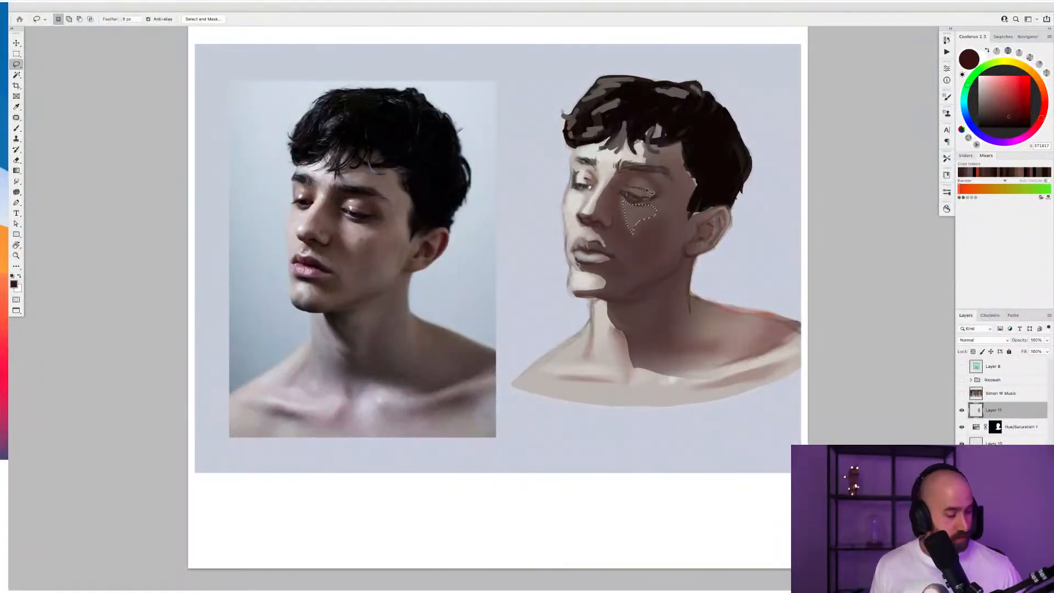
pyautogui.press('shift')
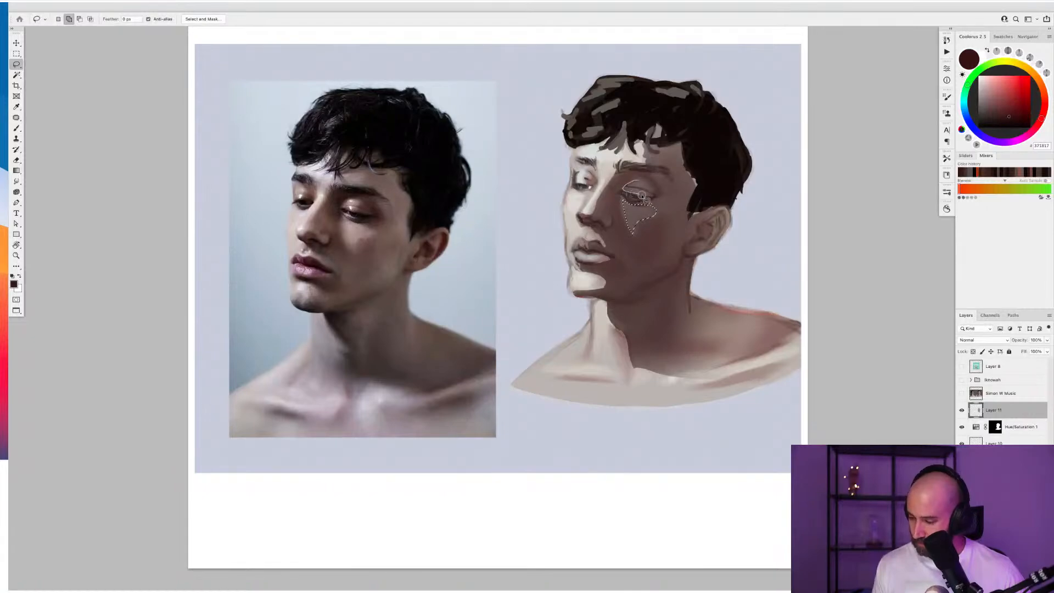
pyautogui.moveTo(649, 187); pyautogui.dragTo(666, 199)
# Softly erase the shading inside the selected cheek and eyelid areas with a Soft Round eraser, and deselect
pyautogui.press('Delete')
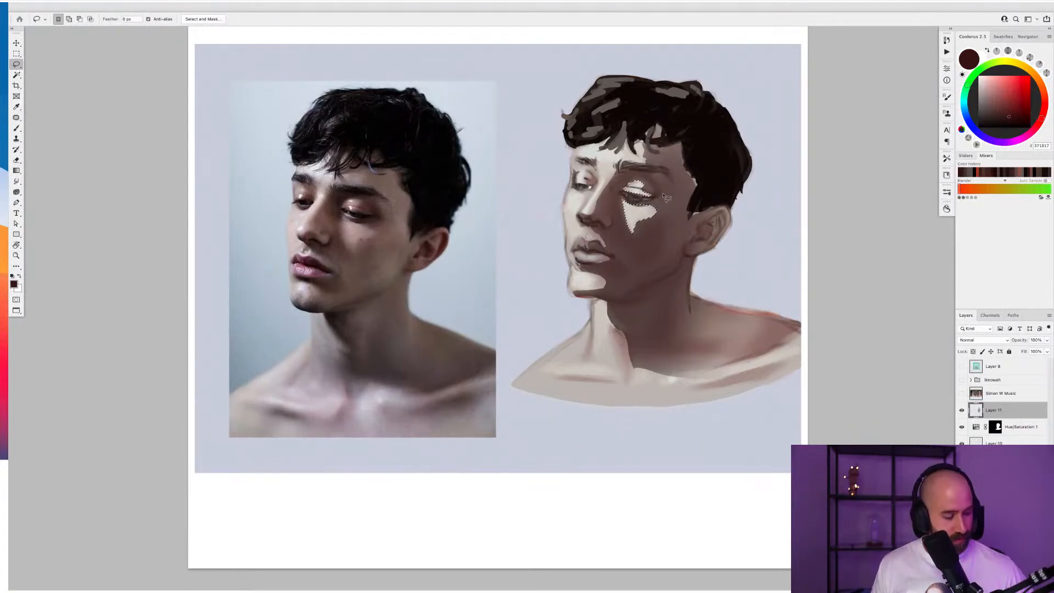
pyautogui.press('e')
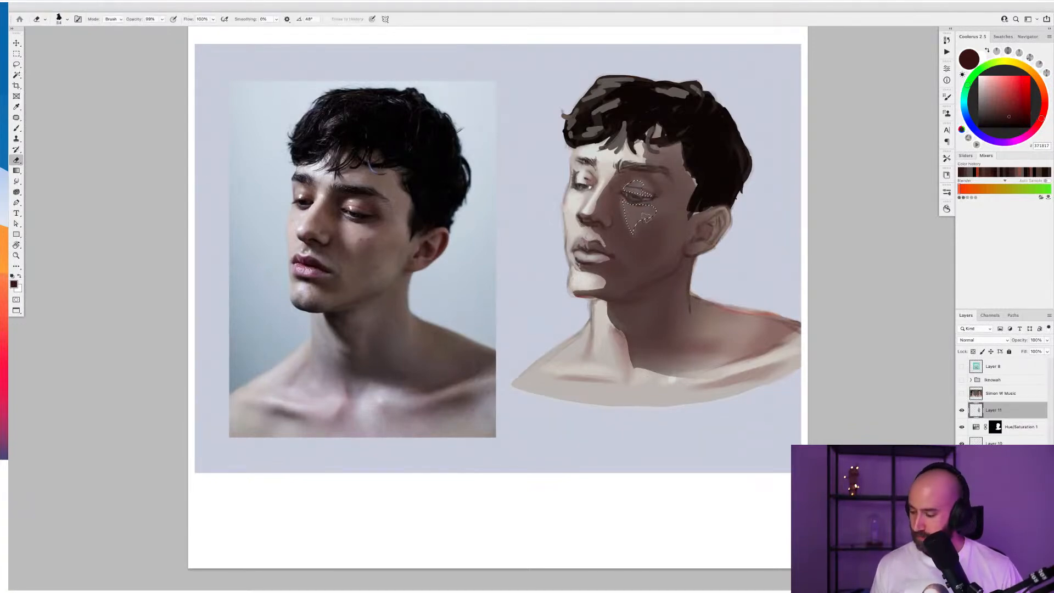
pyautogui.rightClick(666, 198)
pyautogui.doubleClick(714, 333)
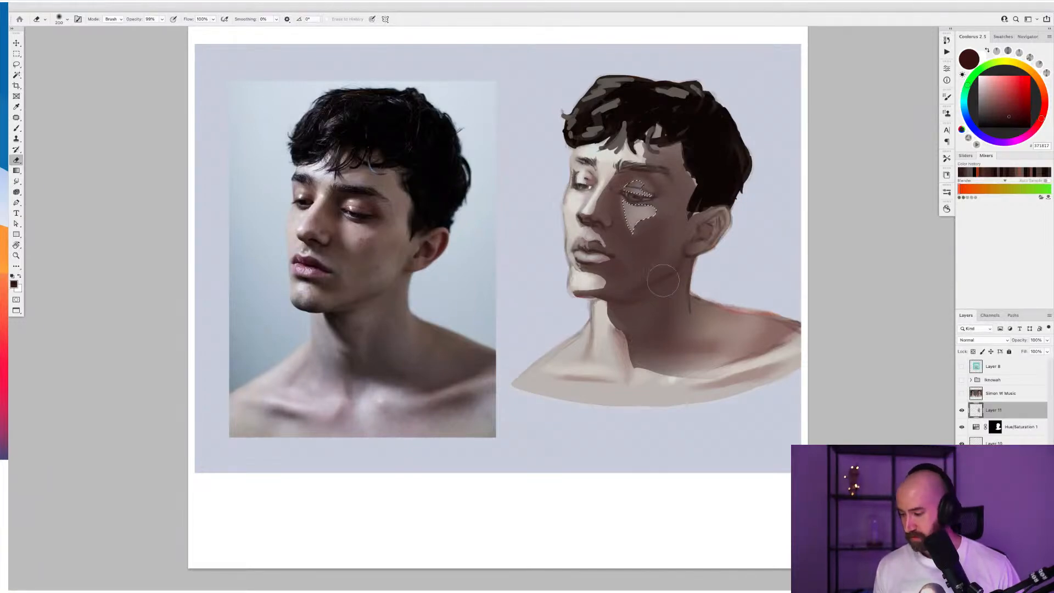
pyautogui.moveTo(635, 188)
pyautogui.mouseDown()
pyautogui.moveTo(638, 225)
pyautogui.moveTo(641, 211)
pyautogui.mouseUp()
pyautogui.hotkey('ctrl', 'd')
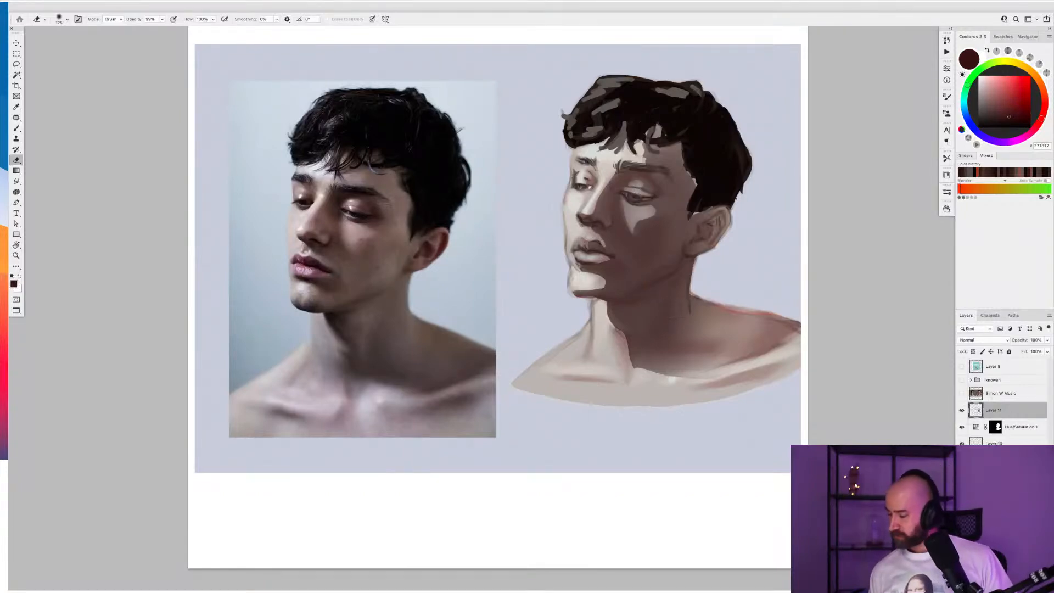
# Toggle the shading layer and Hue/Saturation adjustment off and on to compare the portrait before and after
pyautogui.moveTo(962, 410); pyautogui.dragTo(961, 427)
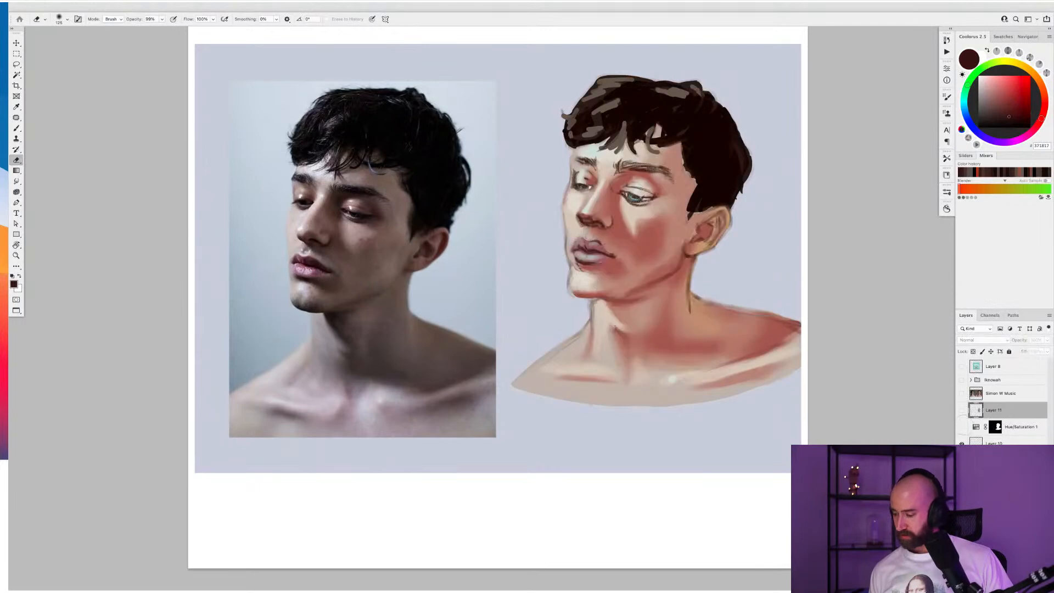
pyautogui.click(963, 428)
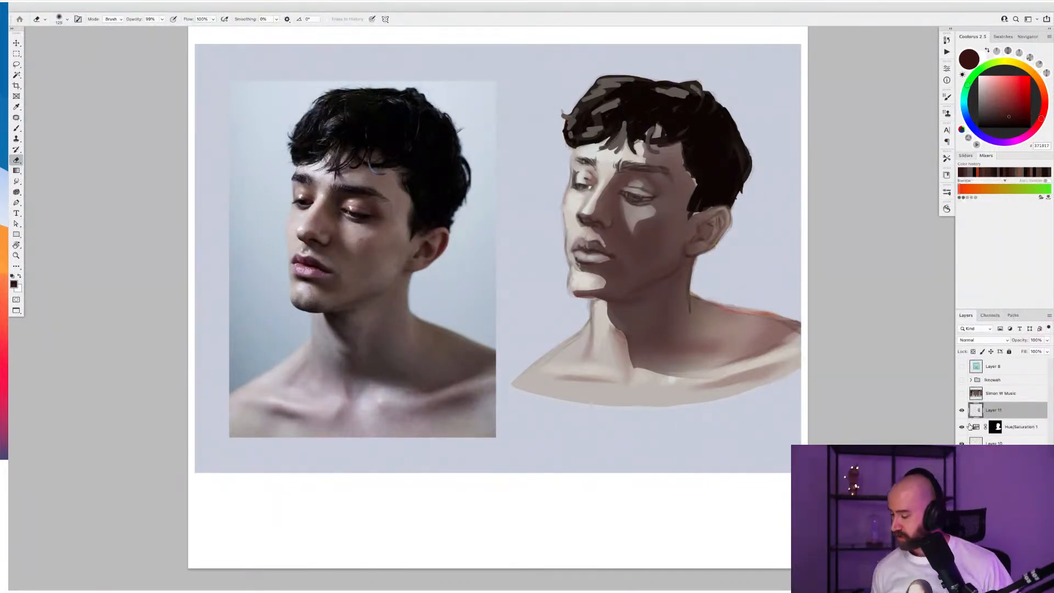
# Create a new Multiply layer and softly tint both eyelids with a muted pink using the Brush
pyautogui.press('alt+shift+super+n')
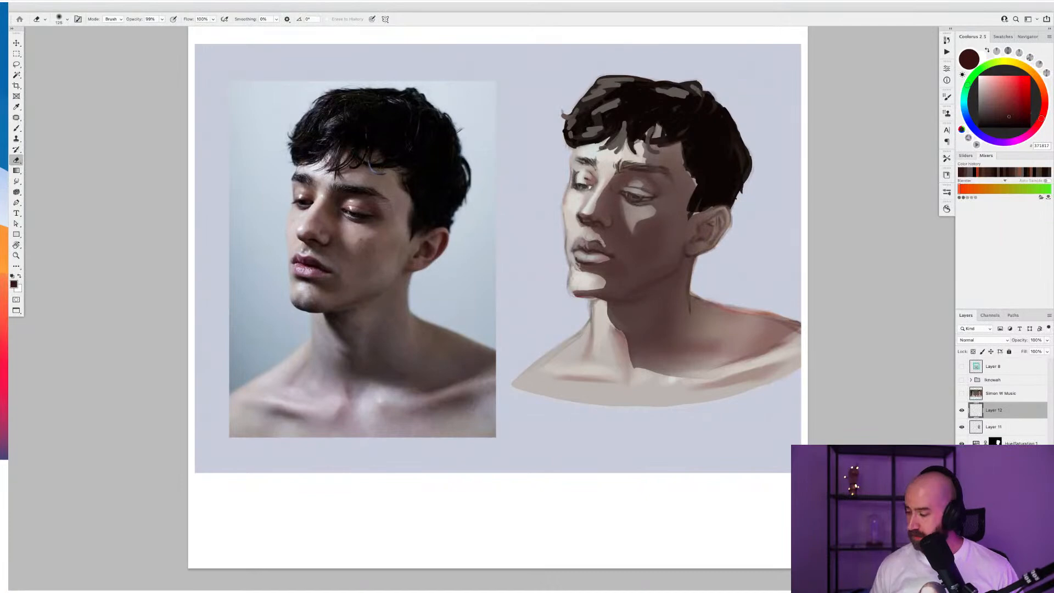
pyautogui.click(984, 340)
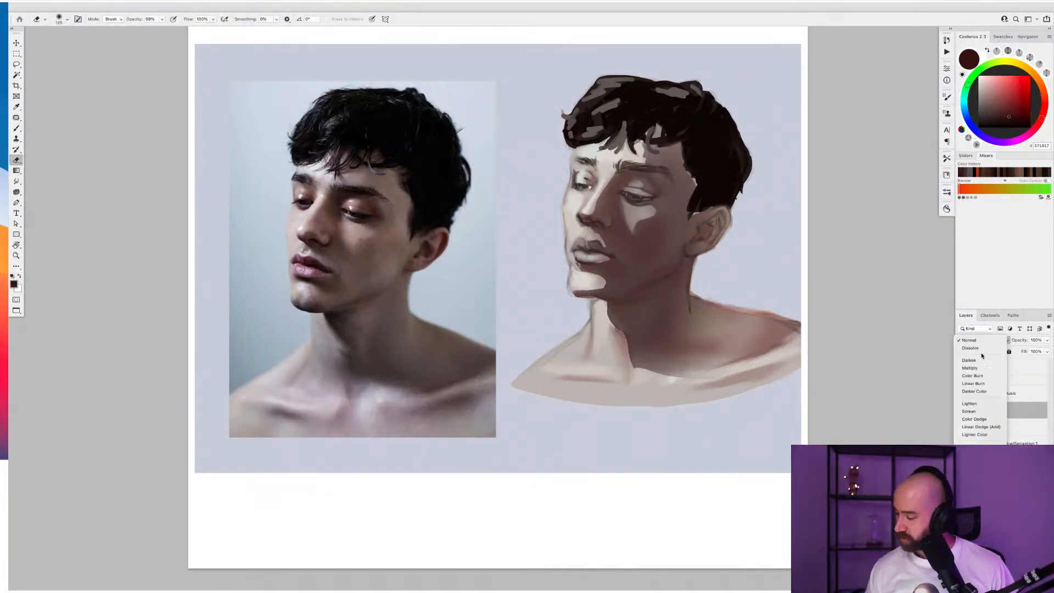
pyautogui.click(984, 365)
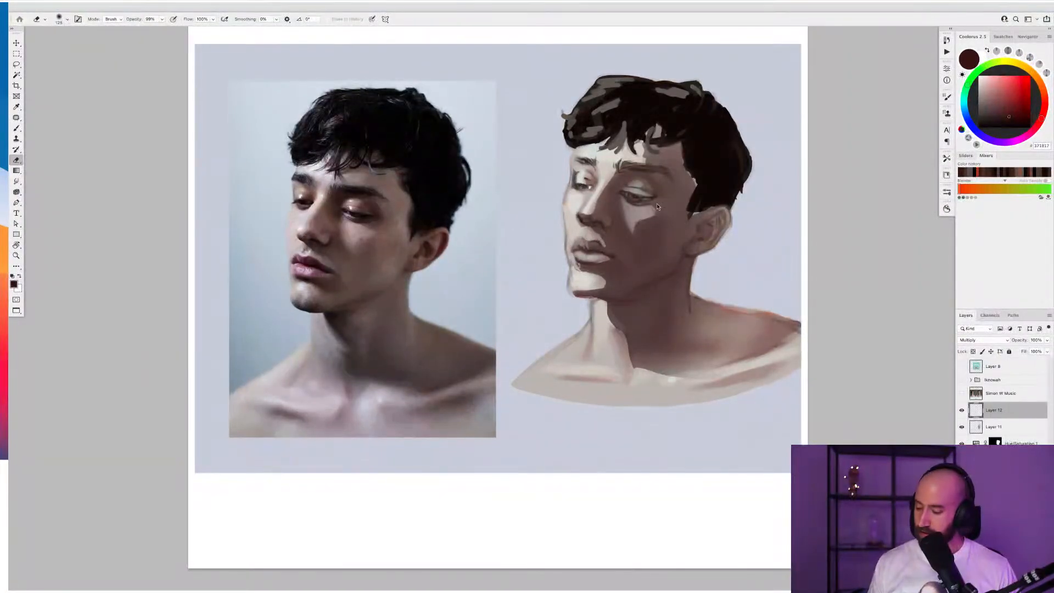
pyautogui.press('b')
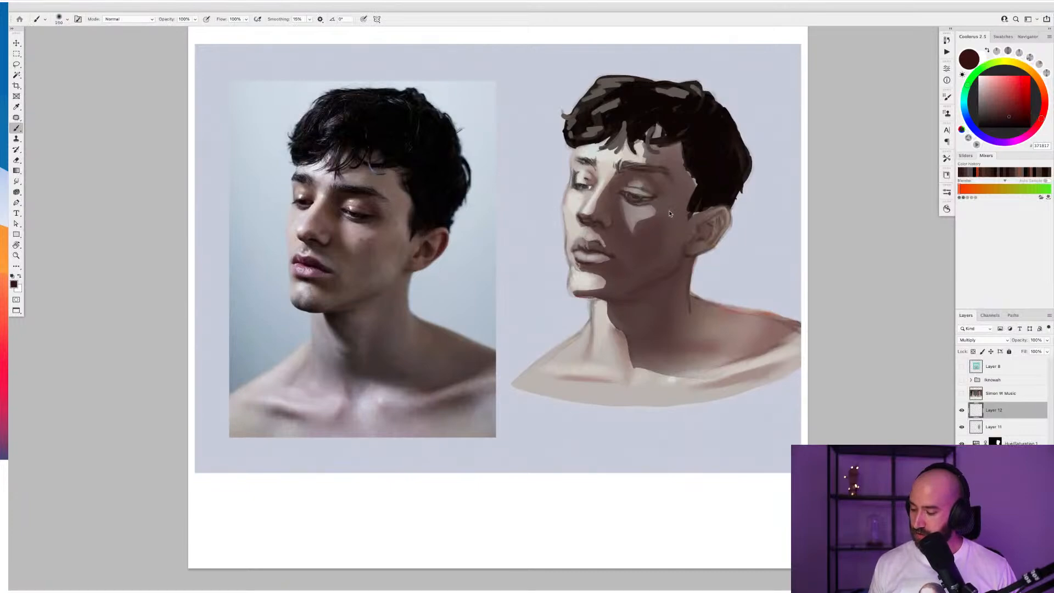
pyautogui.moveTo(1009, 112); pyautogui.dragTo(999, 82)
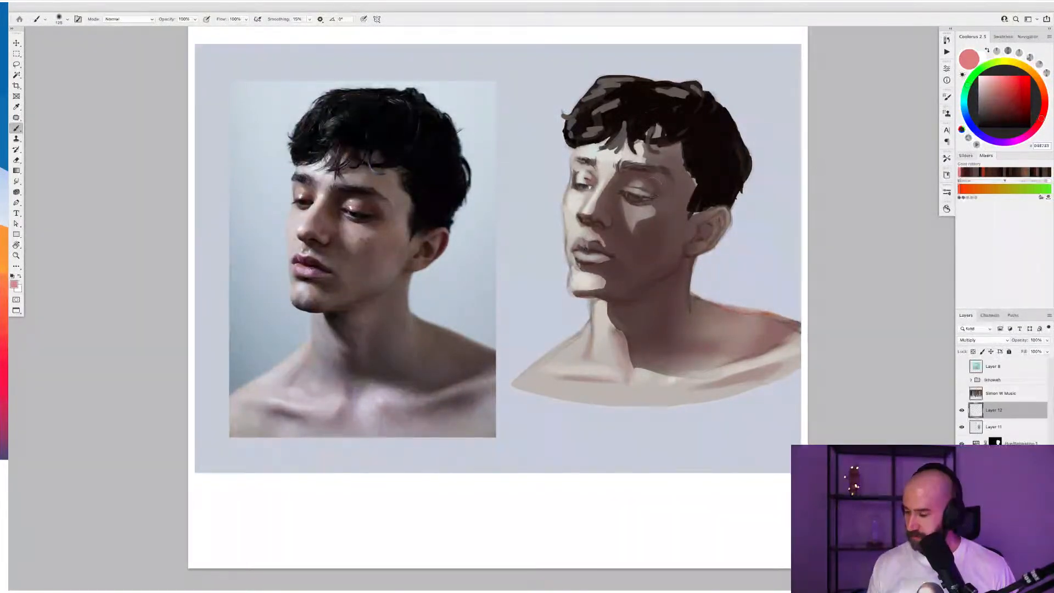
pyautogui.moveTo(650, 189)
pyautogui.mouseDown()
pyautogui.moveTo(637, 185)
pyautogui.moveTo(642, 196)
pyautogui.mouseUp()
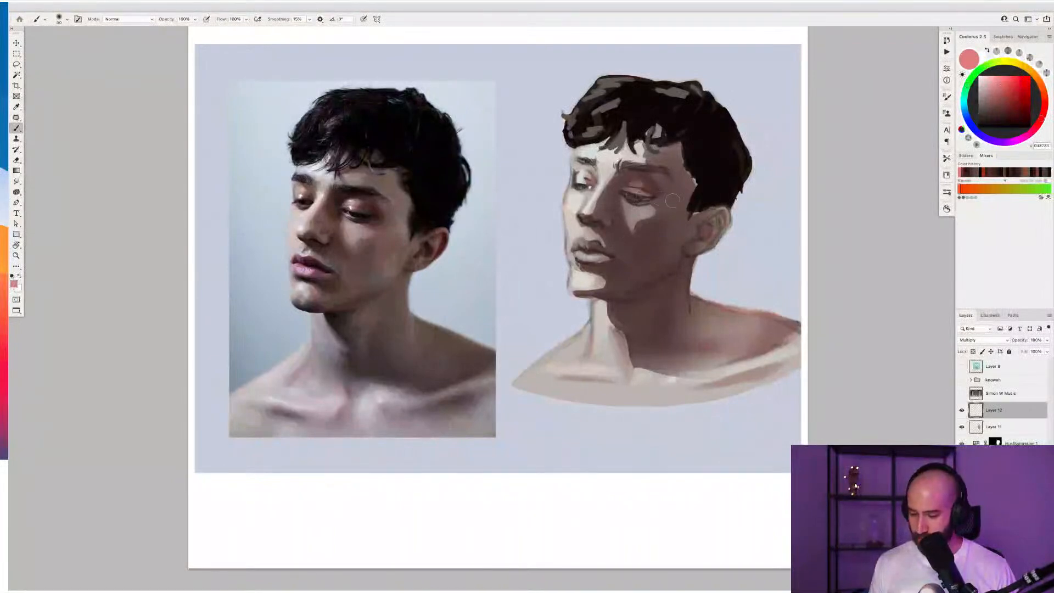
pyautogui.moveTo(583, 174); pyautogui.dragTo(589, 179)
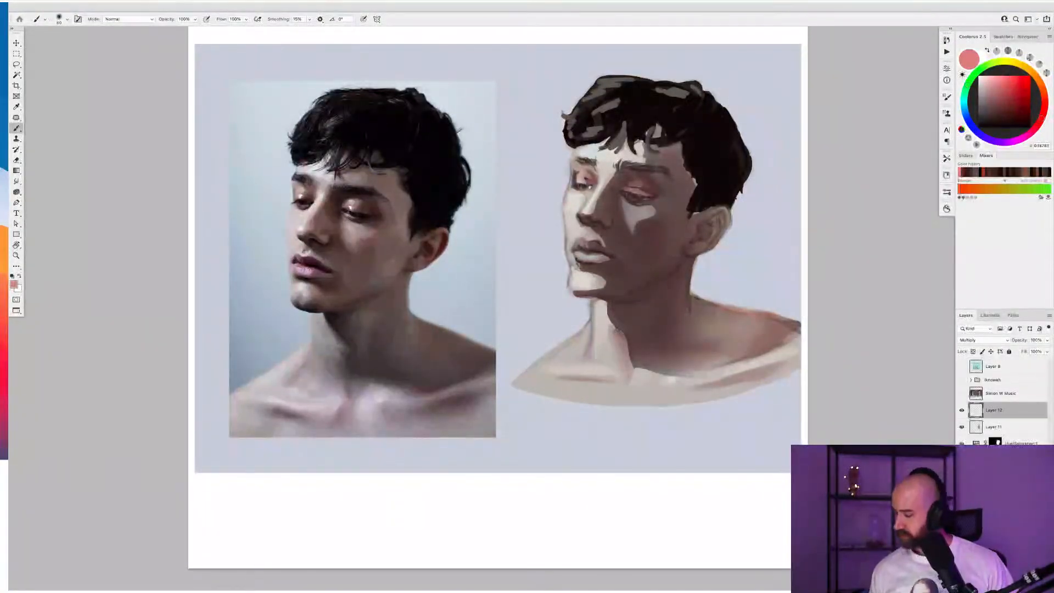
# Add new Normal layers above the eyelid tint and switch to the Hard Round Brush Dynamic preset
pyautogui.click(1030, 585)
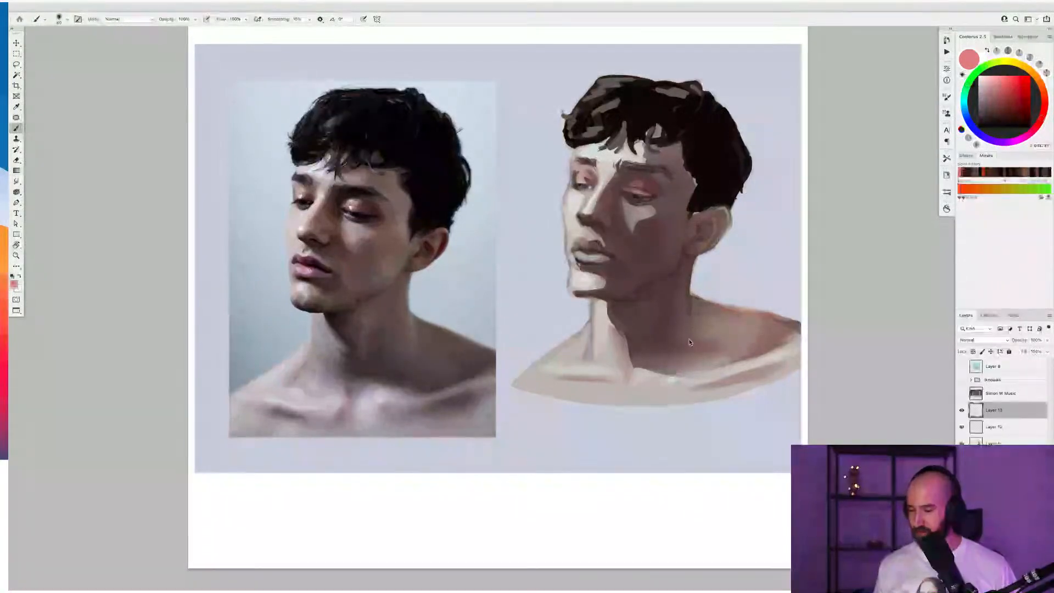
pyautogui.scroll(-1, 683, 335)
pyautogui.moveTo(657, 293); pyautogui.dragTo(617, 290)
pyautogui.scroll(1, 623, 296)
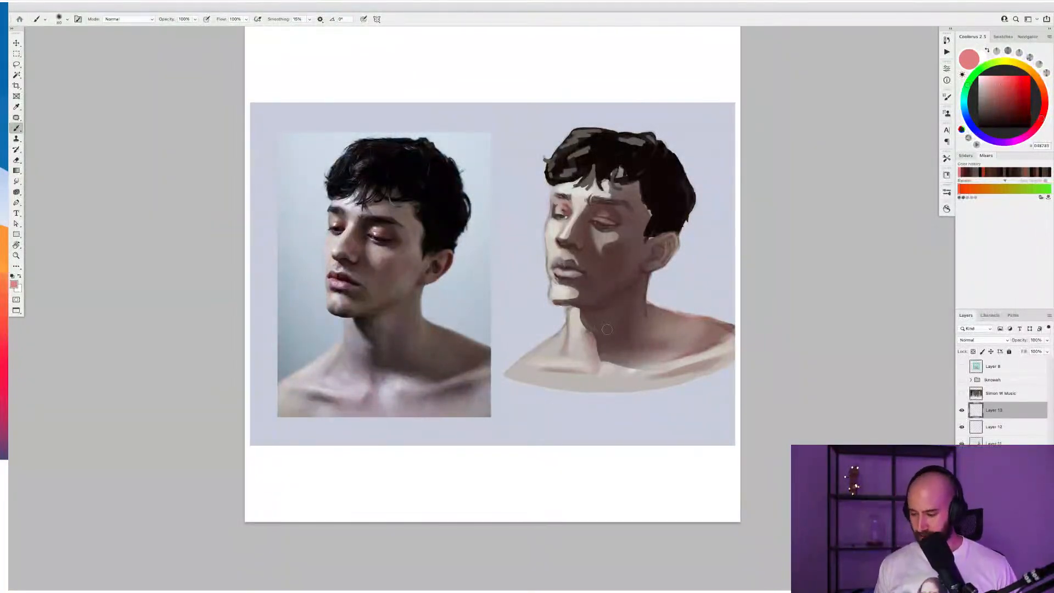
pyautogui.hotkey('ctrl', 'shift', 'alt', 'n')
pyautogui.rightClick(621, 219)
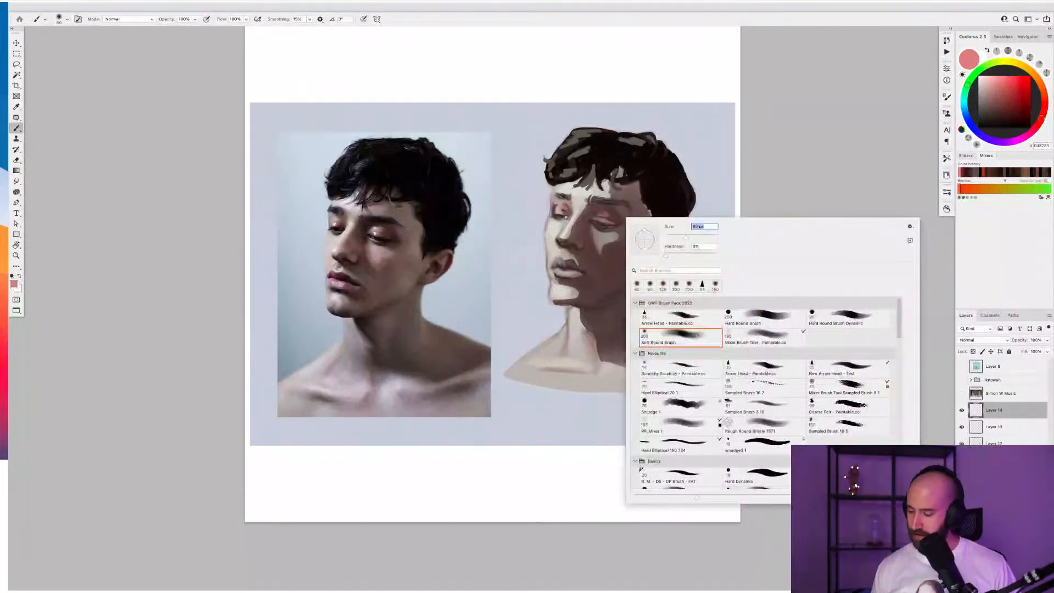
pyautogui.doubleClick(846, 314)
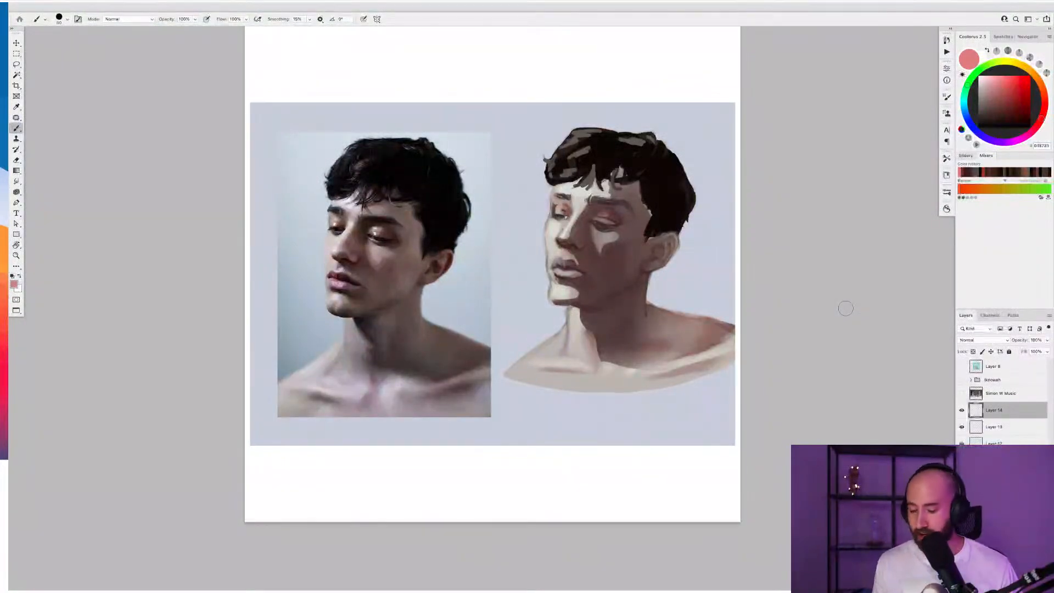
# Undo the pink ring marked around the reference eye, and darken the shaded-side eyebrow with near-black sampled from the hair
pyautogui.moveTo(338, 254); pyautogui.dragTo(397, 241)
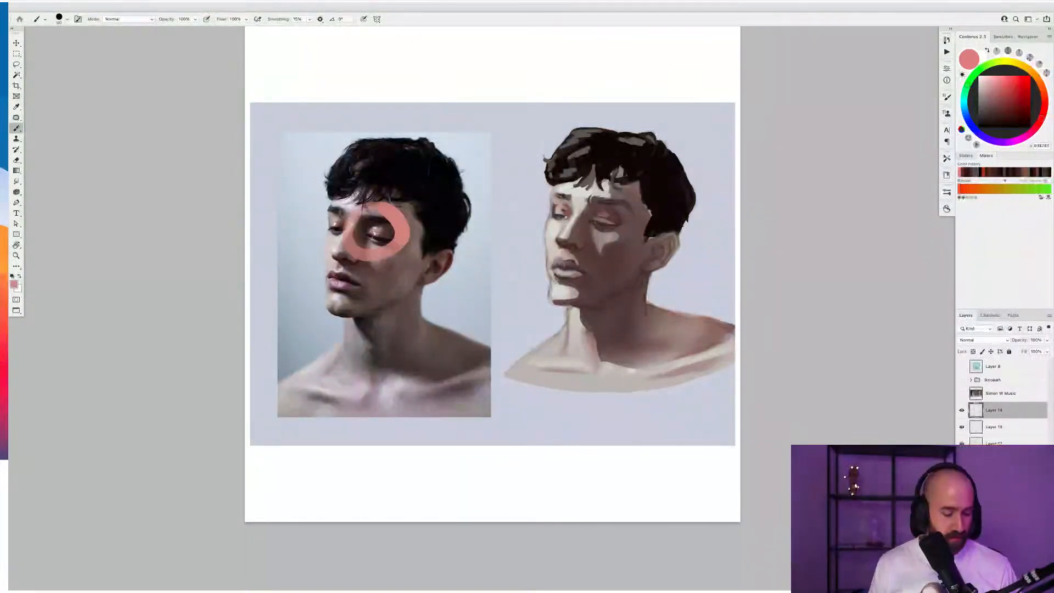
pyautogui.hotkey('ctrl', 'z')
pyautogui.keyDown('alt'); pyautogui.click(651, 198); pyautogui.keyUp('alt')
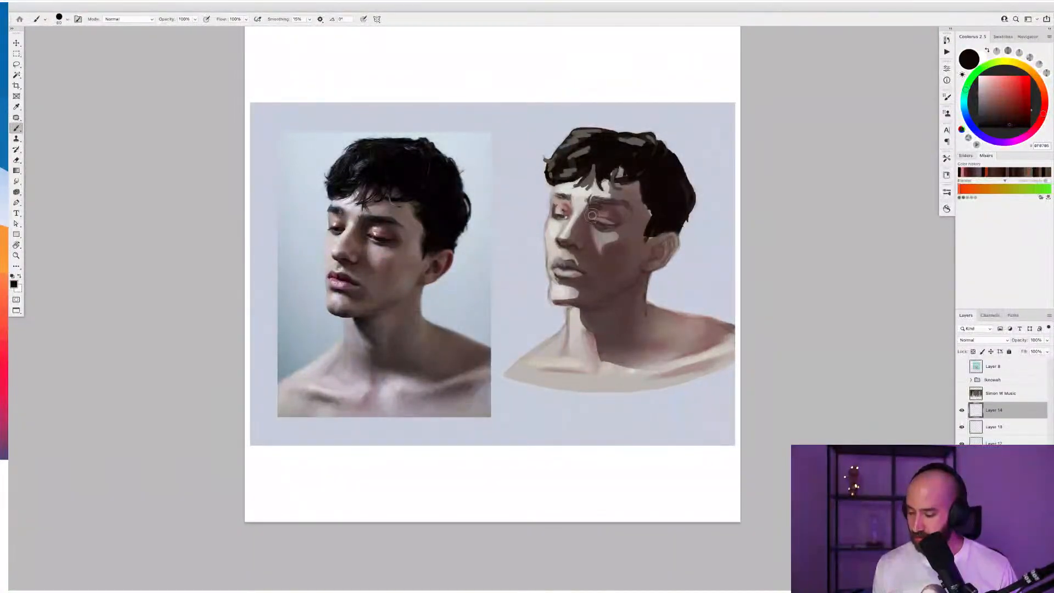
pyautogui.moveTo(599, 207); pyautogui.dragTo(604, 207)
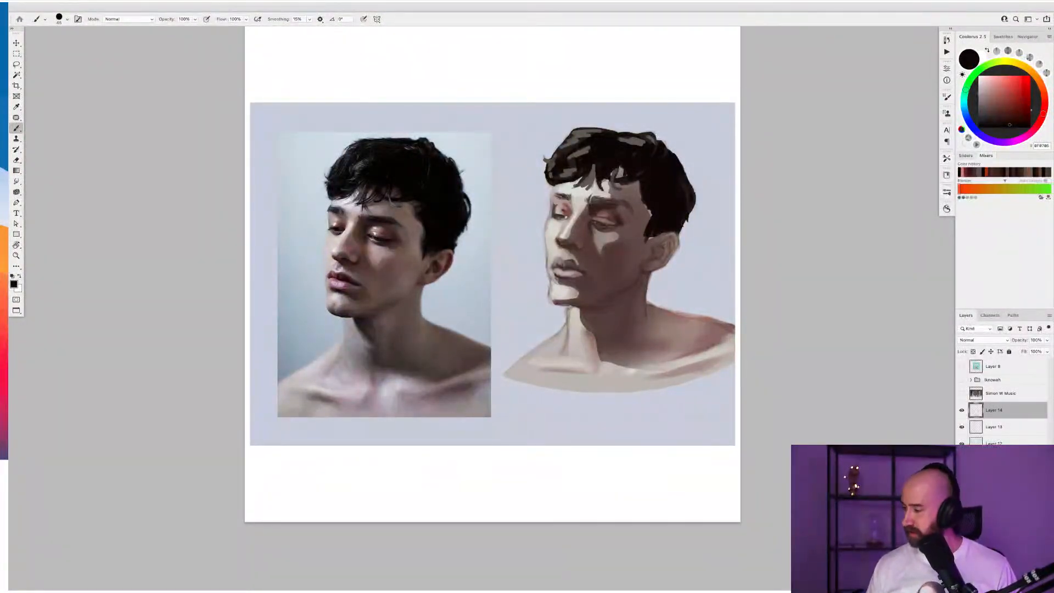
# Block in the painted portrait's lips with a dark, saturated red-brown, undoing the first stroke
pyautogui.click(1010, 112)
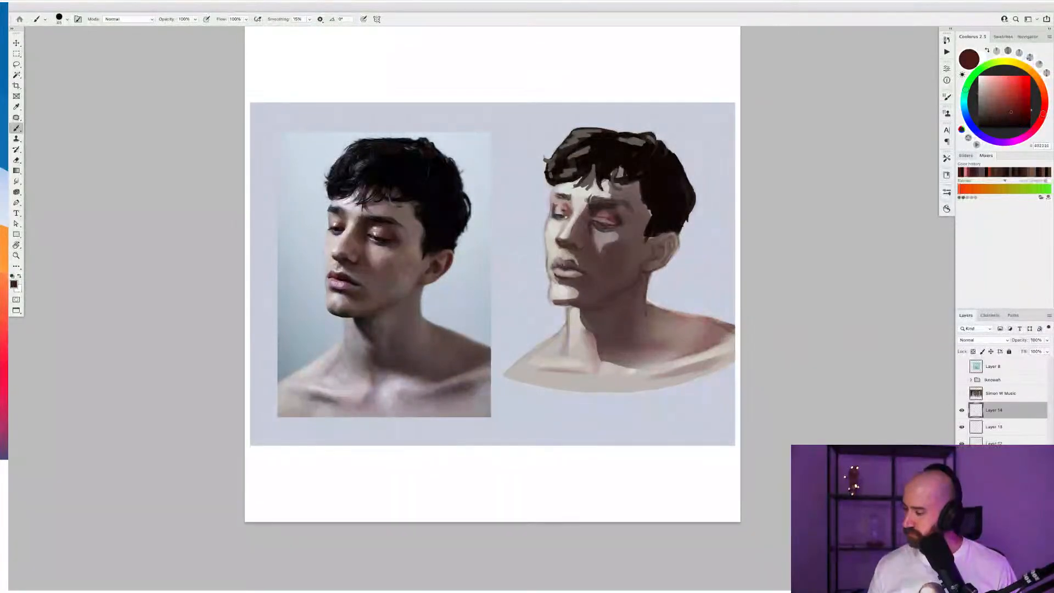
pyautogui.moveTo(1041, 121); pyautogui.dragTo(1014, 110)
pyautogui.moveTo(561, 266); pyautogui.dragTo(574, 266)
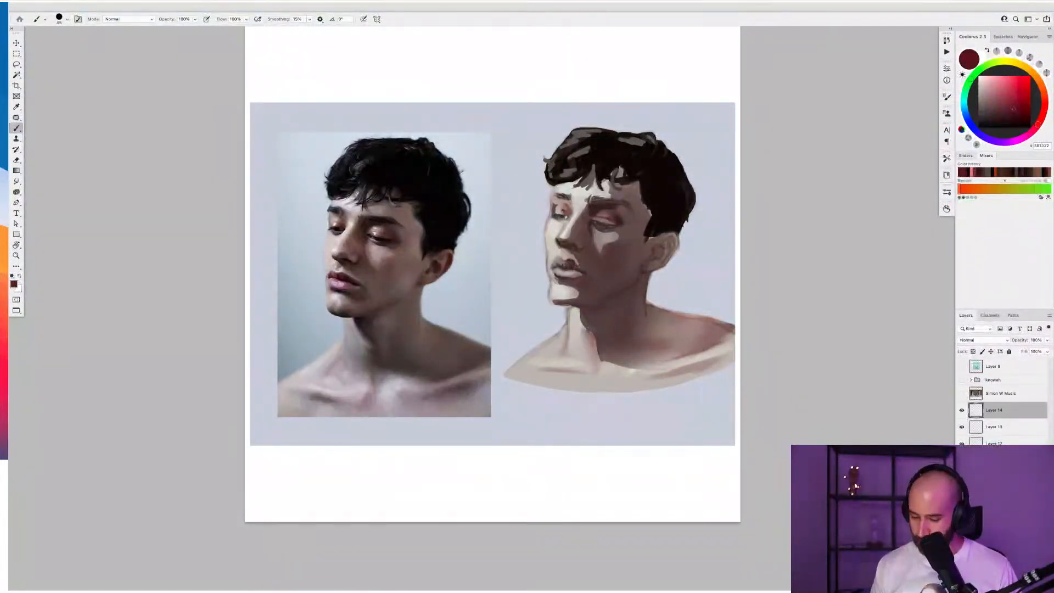
pyautogui.press('super+z')
pyautogui.click(1014, 114)
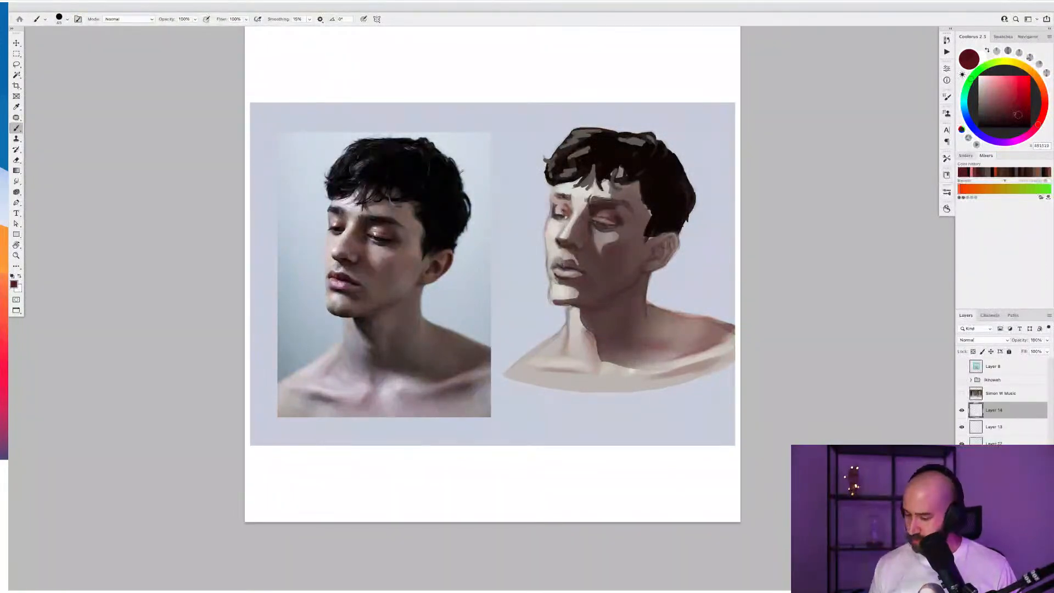
pyautogui.moveTo(566, 265)
pyautogui.mouseDown()
pyautogui.moveTo(578, 274)
pyautogui.moveTo(556, 262)
pyautogui.moveTo(561, 270)
pyautogui.mouseUp()
# Enrich the lips with a brighter crimson shifted slightly toward magenta
pyautogui.click(1017, 103)
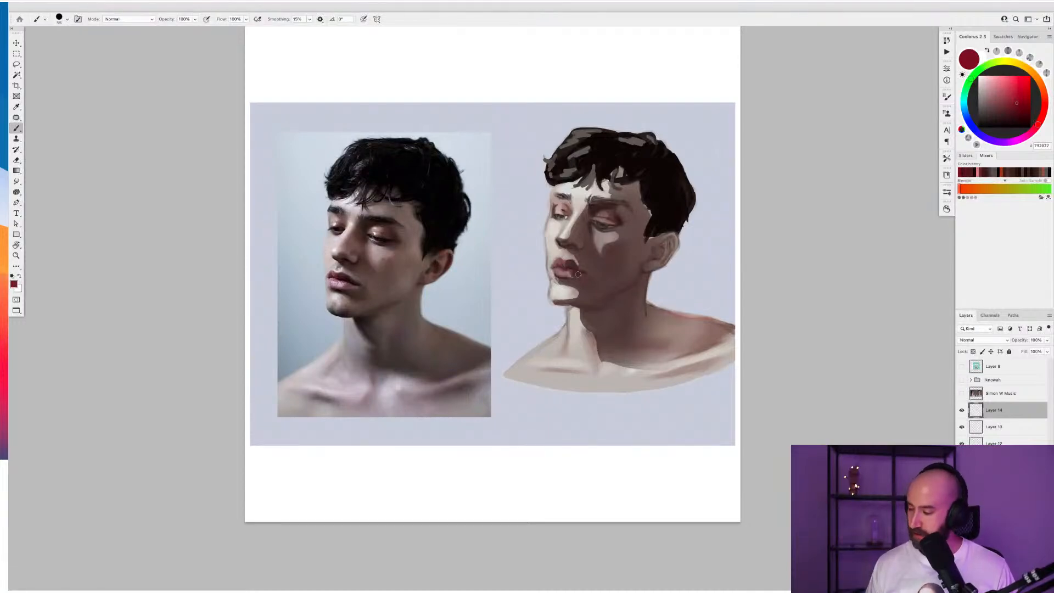
pyautogui.moveTo(1035, 128); pyautogui.dragTo(1032, 132)
pyautogui.moveTo(556, 264); pyautogui.dragTo(567, 274)
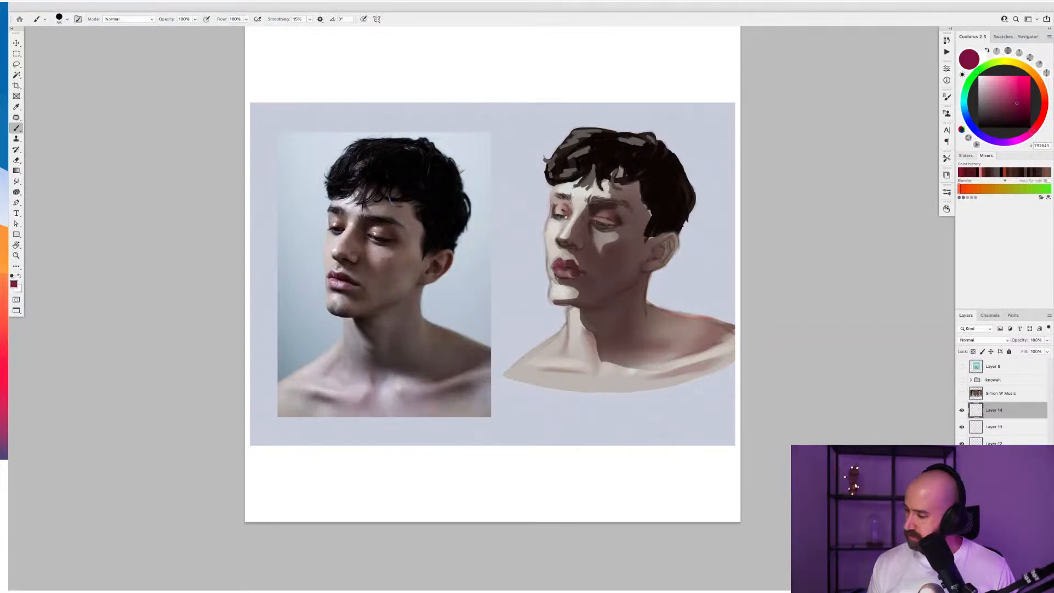
# Deepen the lips' shadows with dark maroon and refine the underside of the nose with sampled shadow brown
pyautogui.click(1015, 118)
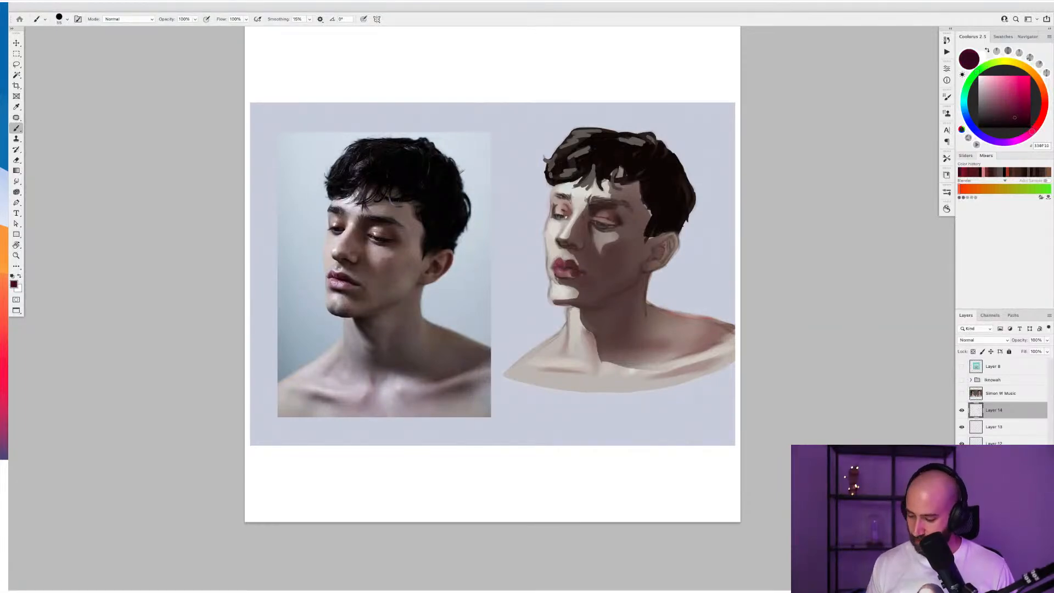
pyautogui.moveTo(567, 263); pyautogui.dragTo(578, 273)
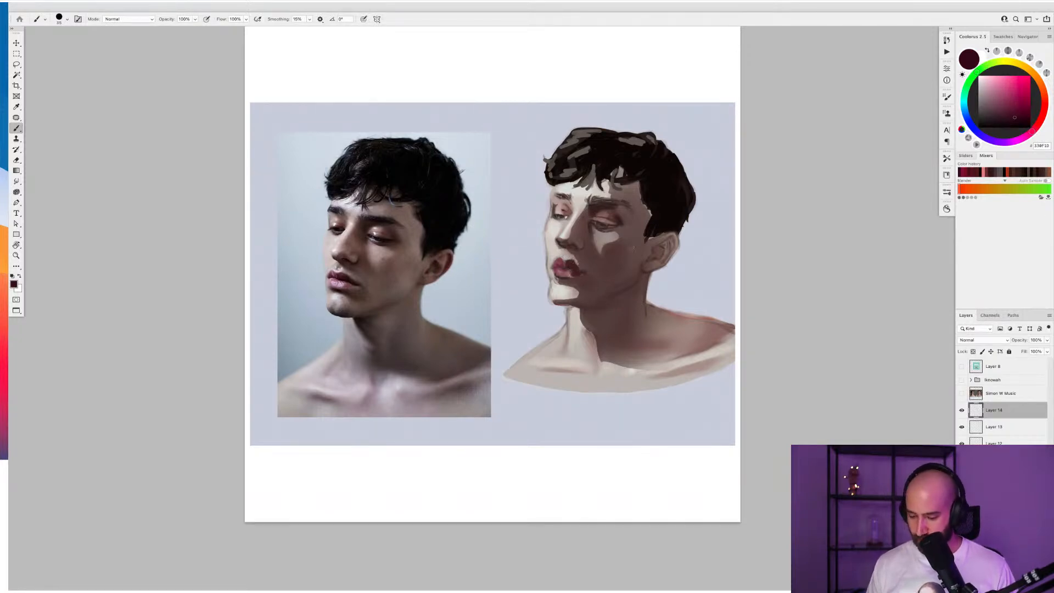
pyautogui.keyDown('alt'); pyautogui.click(572, 251); pyautogui.keyUp('alt')
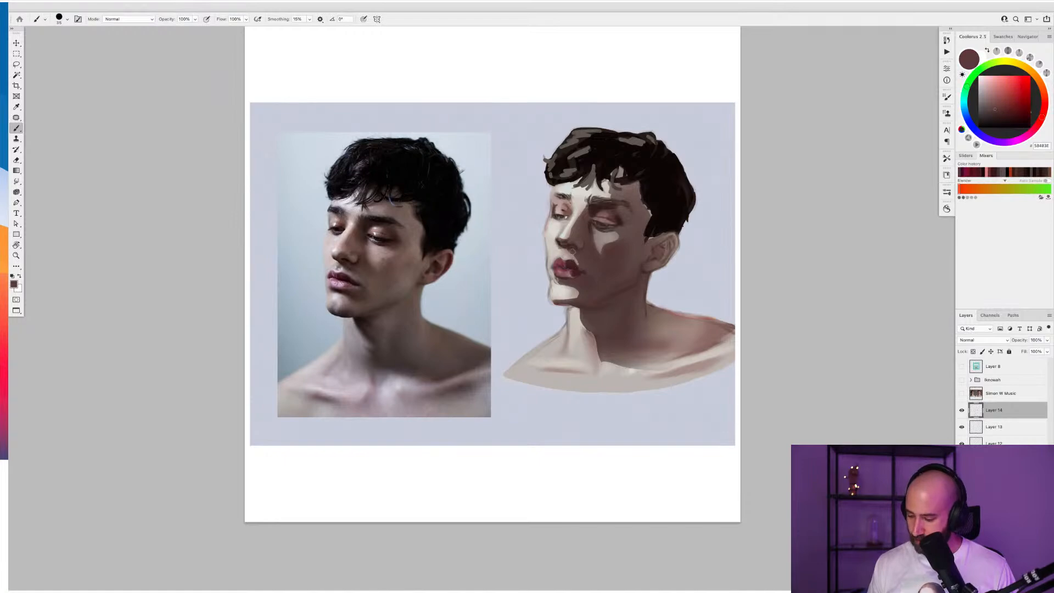
pyautogui.moveTo(568, 249); pyautogui.dragTo(567, 256)
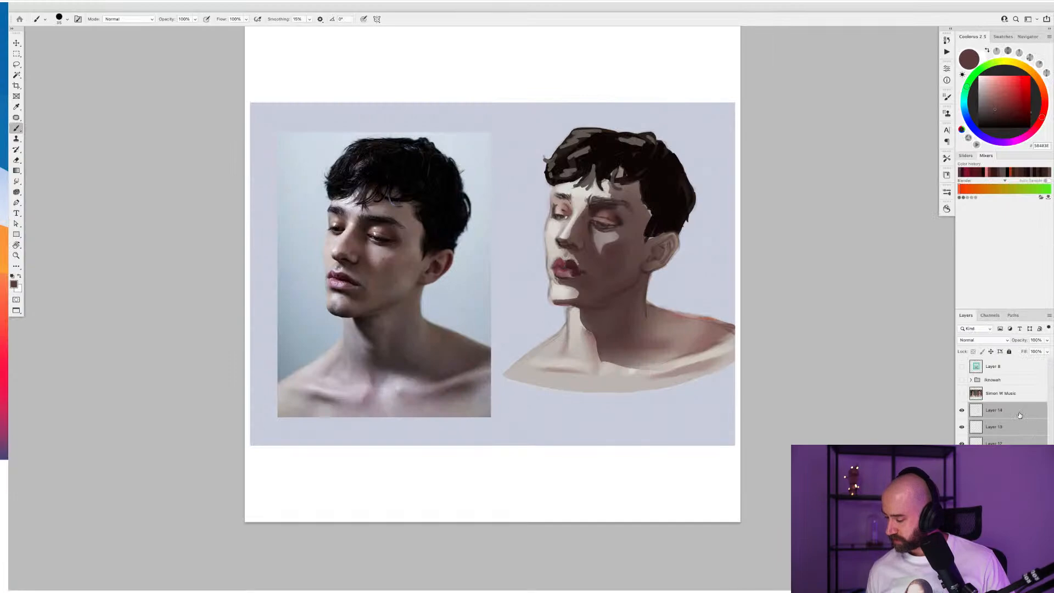
# Group the correction layers and toggle the group off and on to compare the portrait before and after
pyautogui.hotkey('ctrl', 'g')
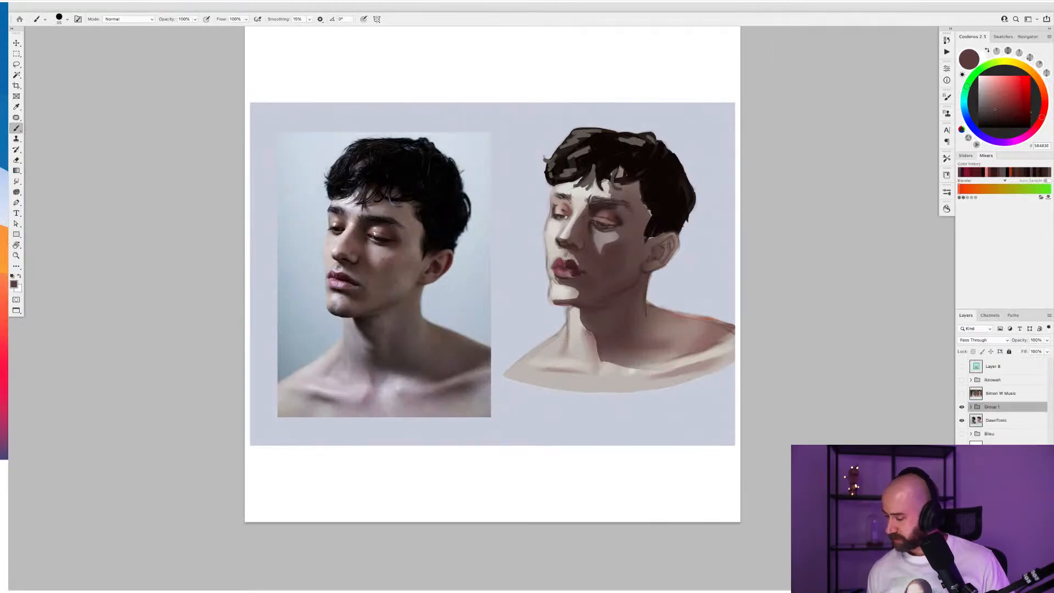
pyautogui.click(962, 408)
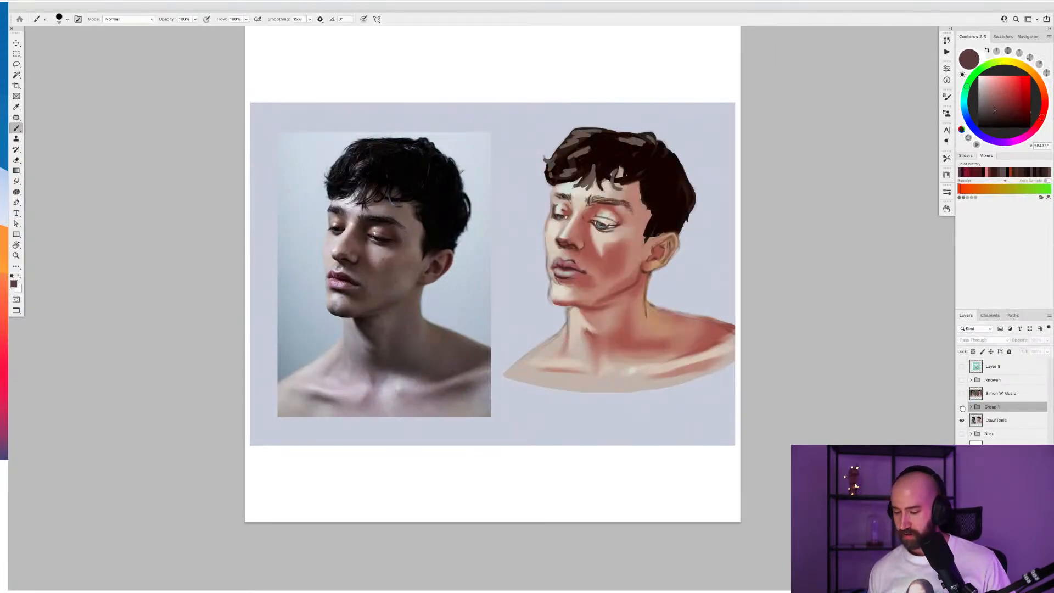
pyautogui.click(963, 408)
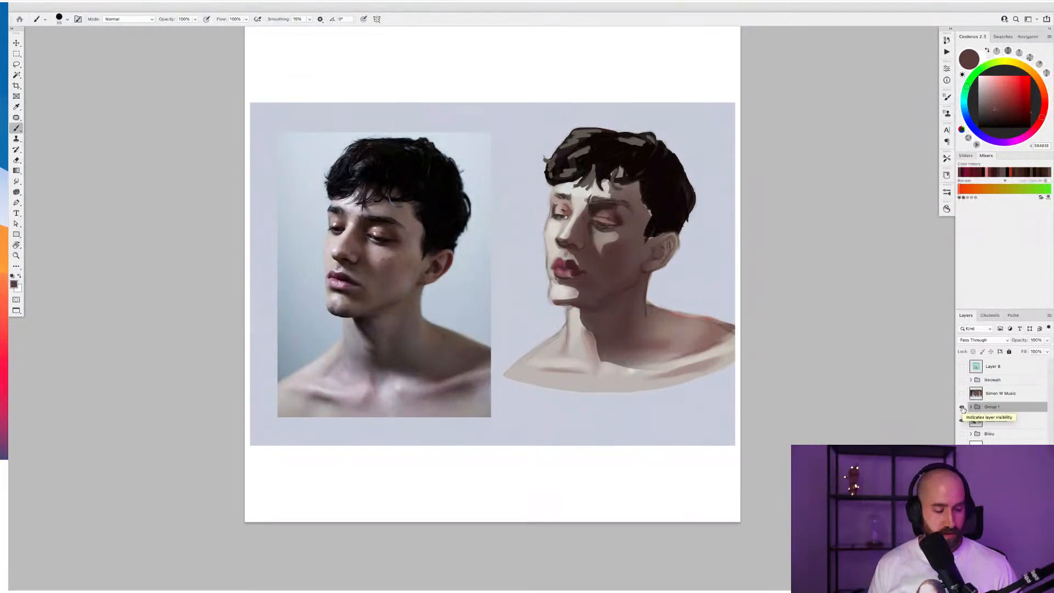
# Add a new layer and blend the triangular cheek highlight into the surrounding shadow with the Mixer Brush
pyautogui.hotkey('ctrl', 'shift', 'alt', 'n')
pyautogui.hotkey('shift', 'b')
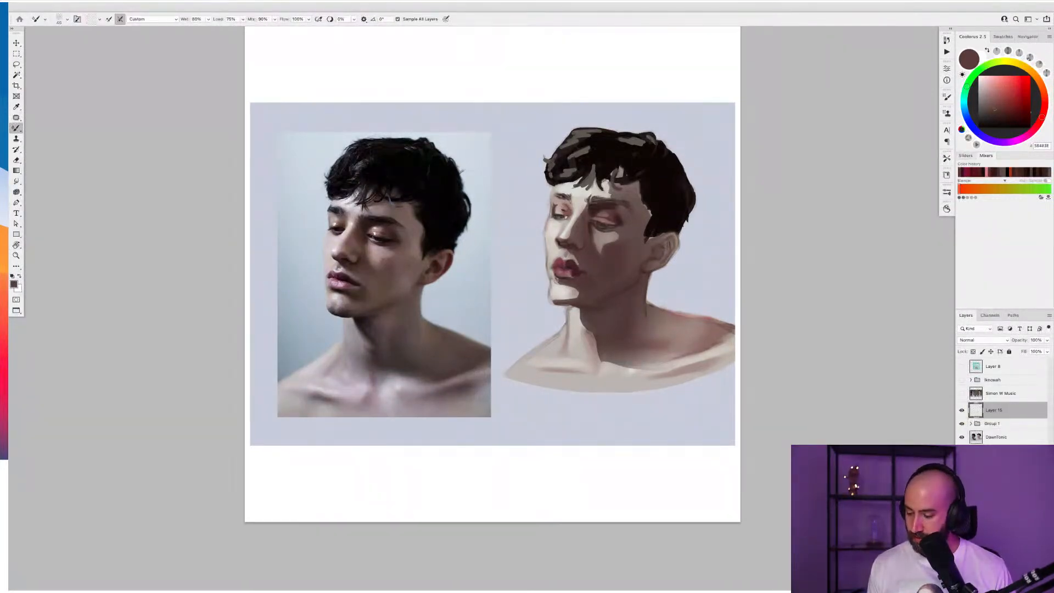
pyautogui.scroll(5, 579, 228)
pyautogui.hotkey('ctrl', '0')
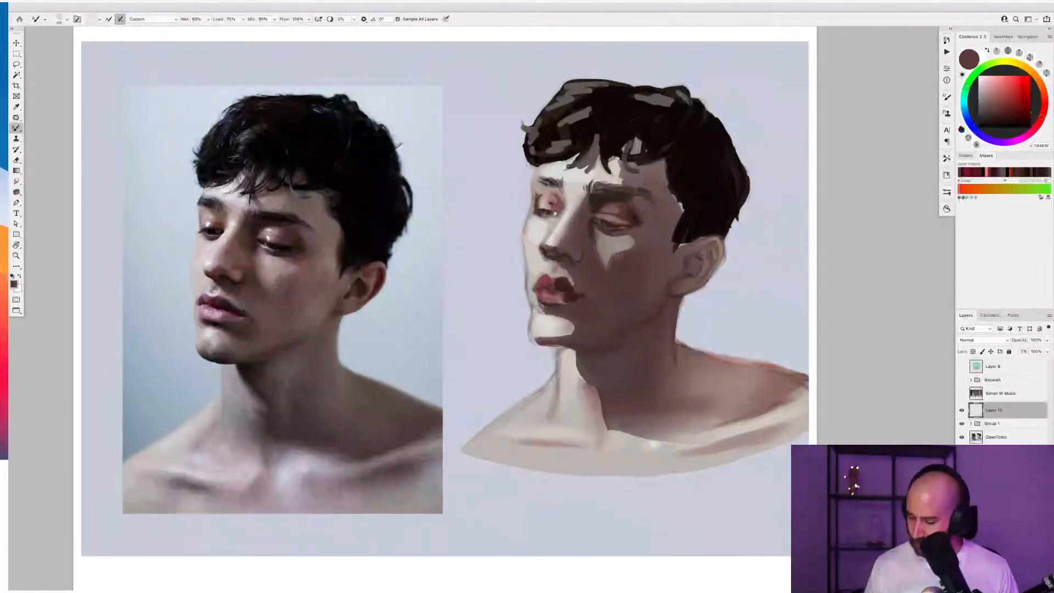
pyautogui.moveTo(611, 259); pyautogui.dragTo(628, 248)
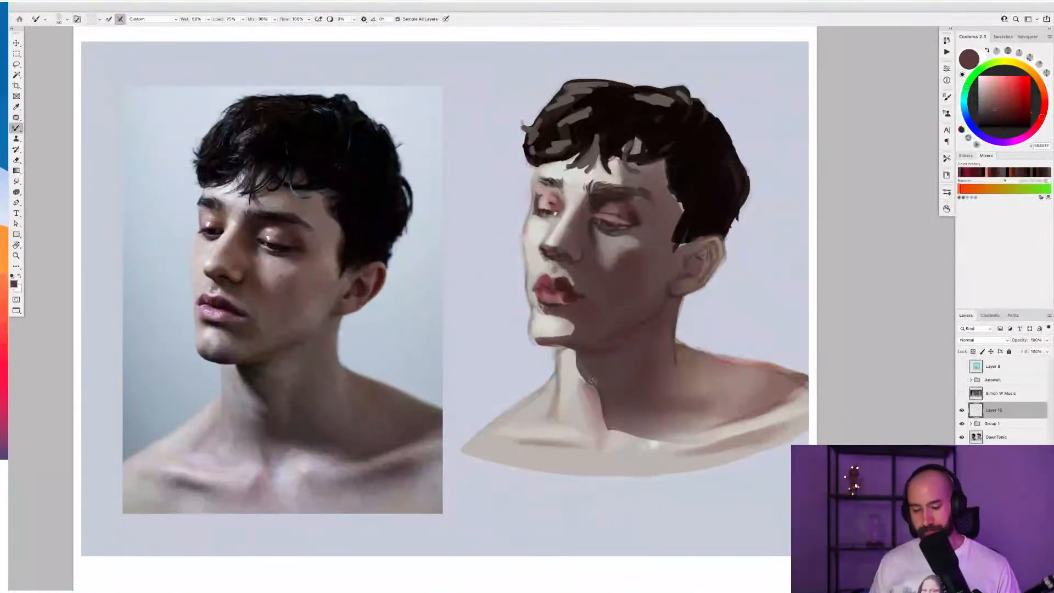
# Refine the shadow between the nose bridge and near eye with sampled brown shifted toward warmer, redder and deeper tones
pyautogui.hotkey('shift', 'b')
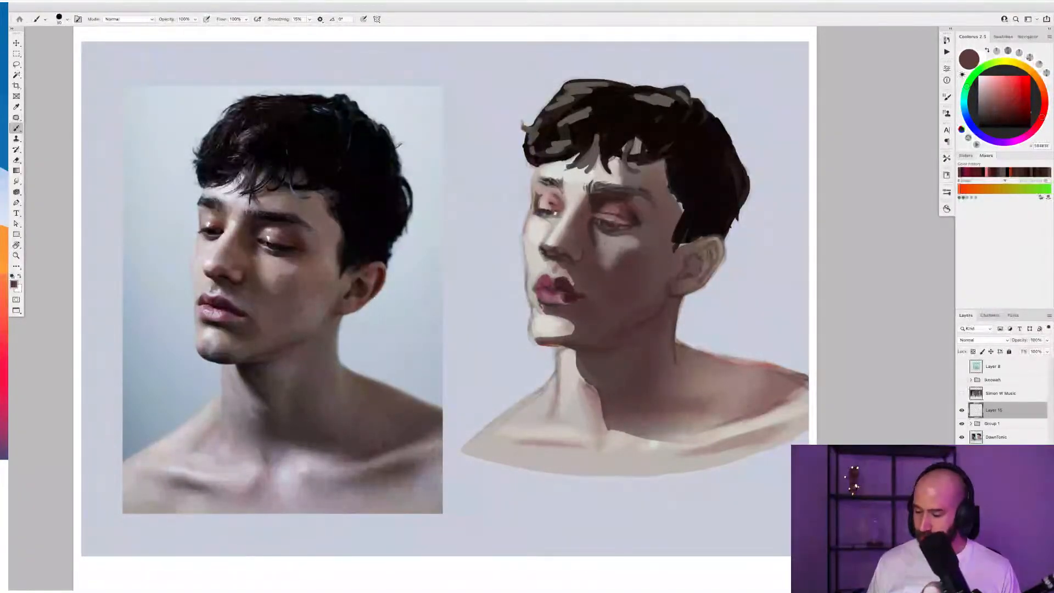
pyautogui.keyDown('alt'); pyautogui.click(582, 226); pyautogui.keyUp('alt')
pyautogui.moveTo(1045, 111); pyautogui.dragTo(1045, 103)
pyautogui.click(996, 112)
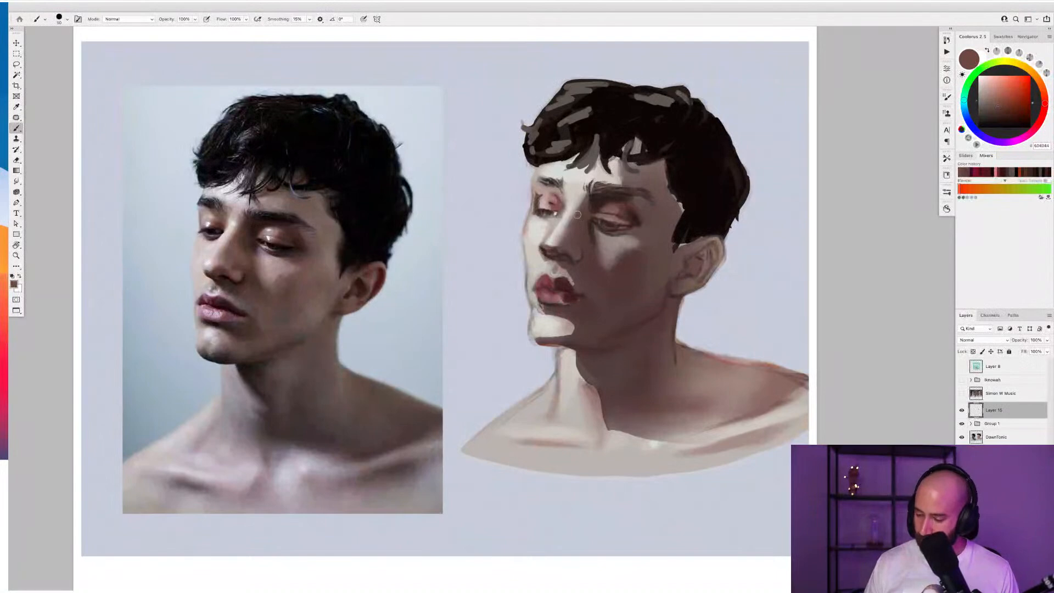
pyautogui.moveTo(999, 103); pyautogui.dragTo(1046, 98)
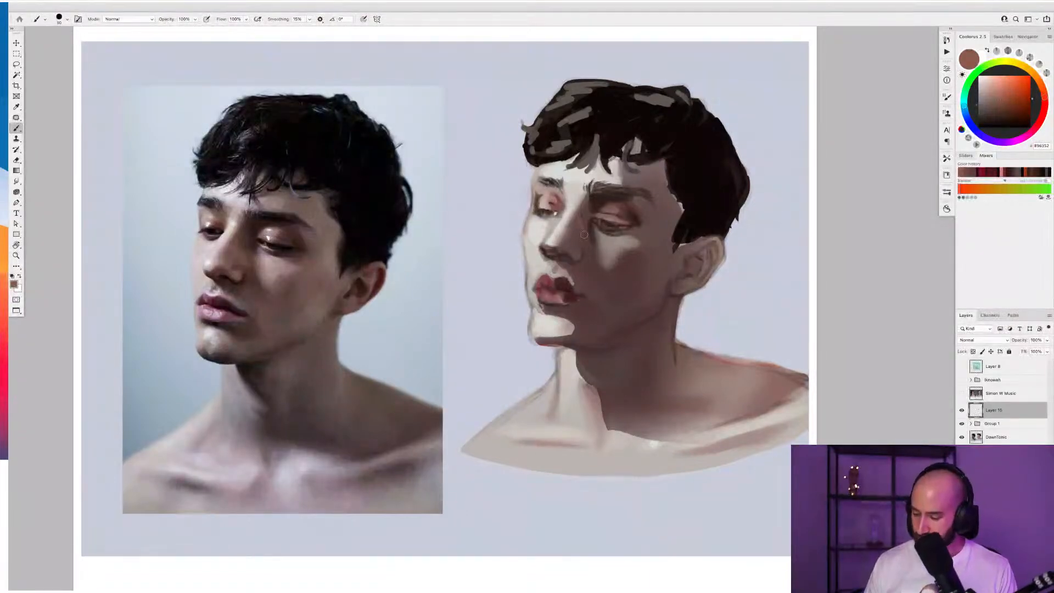
pyautogui.moveTo(1013, 108); pyautogui.dragTo(1010, 105)
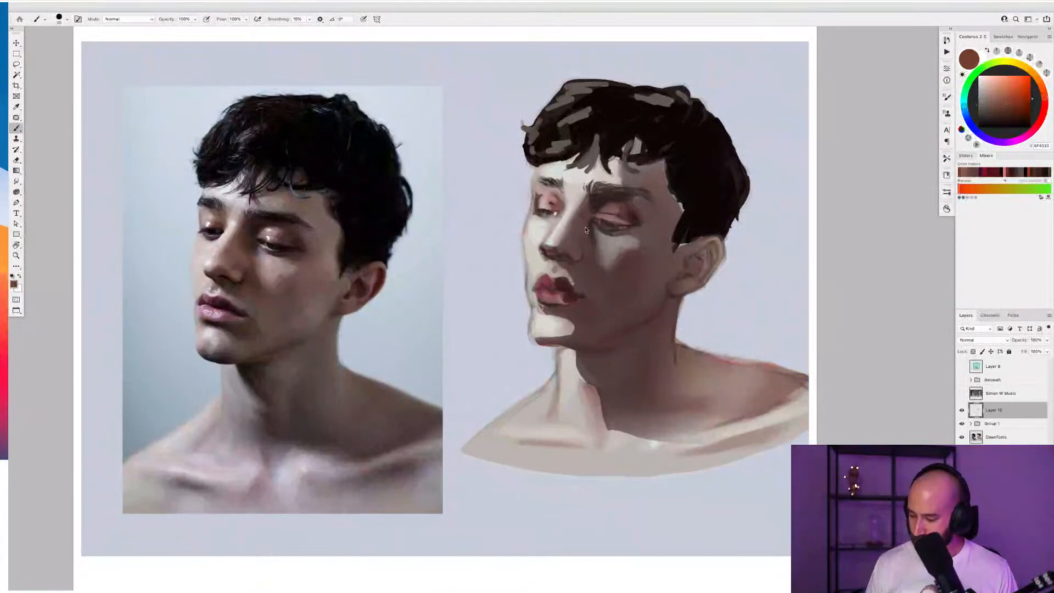
pyautogui.click(1017, 115)
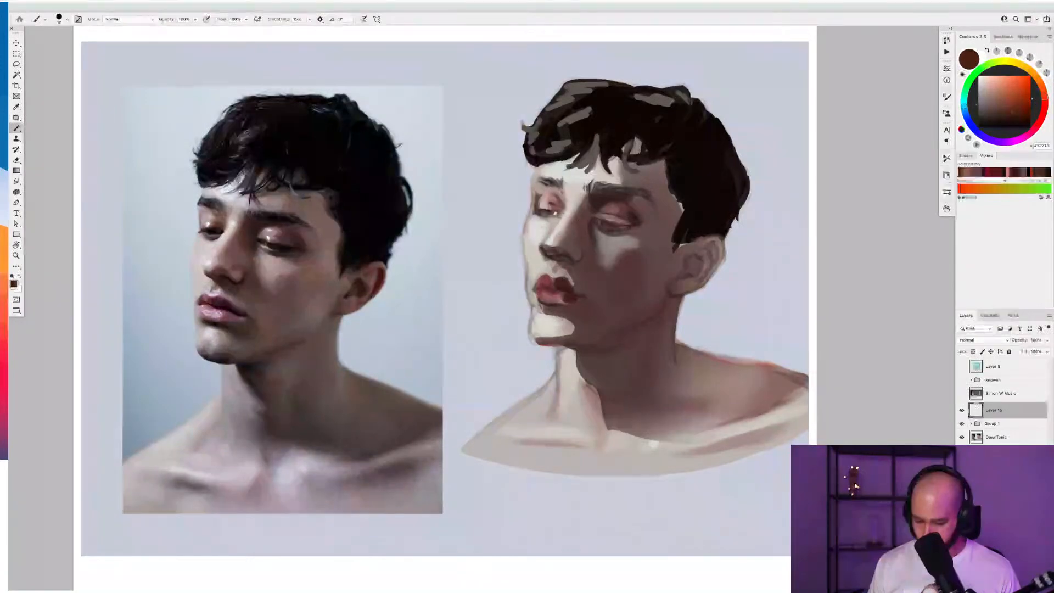
# Refine the near eyelid with sampled light skin tones and a more saturated dark red
pyautogui.keyDown('alt'); pyautogui.click(572, 182); pyautogui.keyUp('alt')
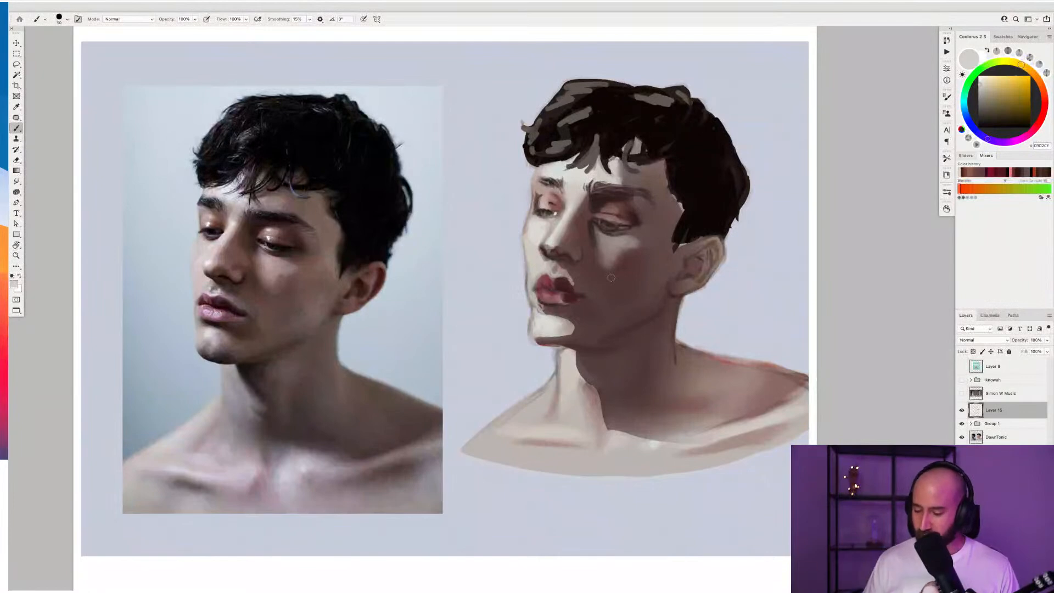
pyautogui.keyDown('alt'); pyautogui.click(612, 207); pyautogui.keyUp('alt')
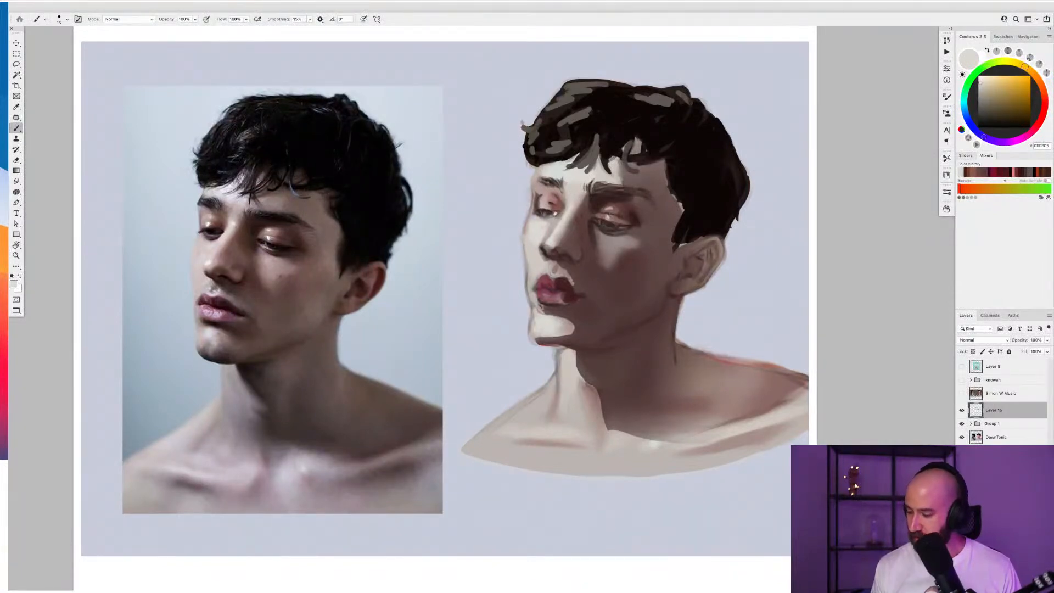
pyautogui.keyDown('alt'); pyautogui.click(636, 226); pyautogui.keyUp('alt')
pyautogui.click(1003, 102)
pyautogui.click(1014, 104)
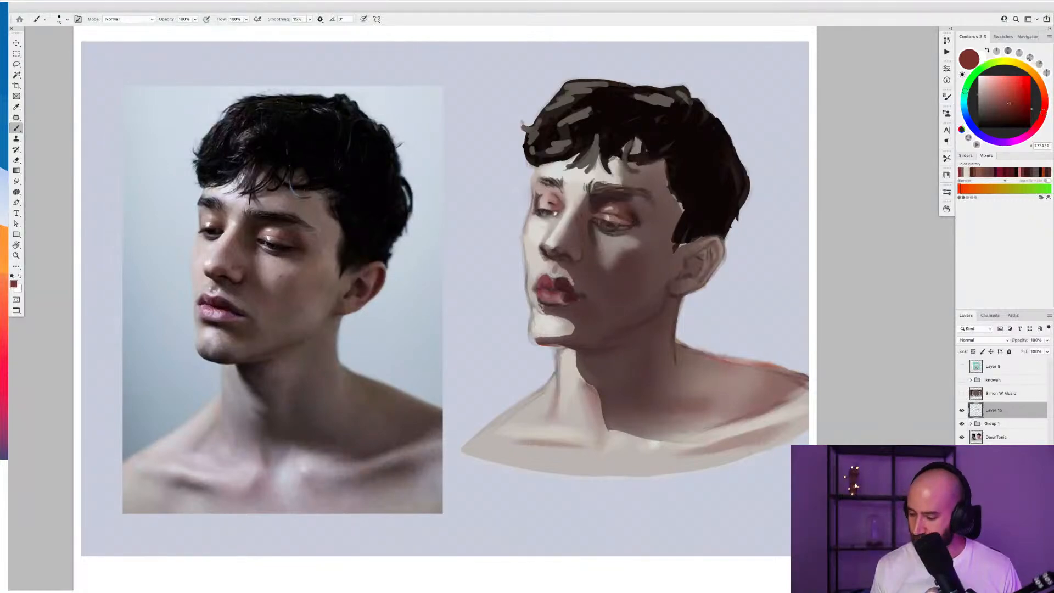
# Add small eyelid highlights with sampled light gray brightened to near-white
pyautogui.keyDown('alt'); pyautogui.click(566, 218); pyautogui.keyUp('alt')
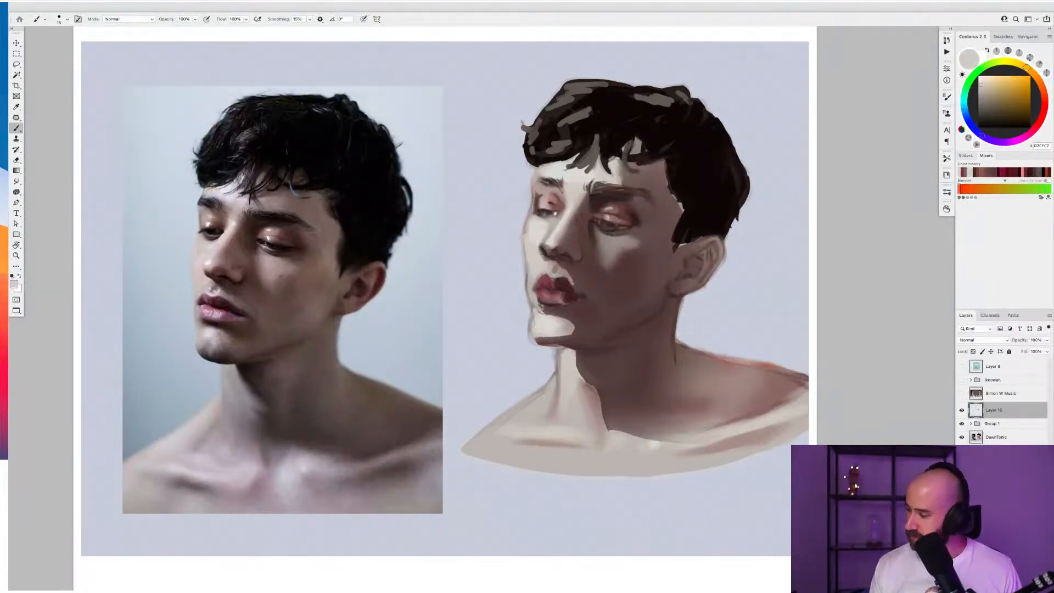
pyautogui.keyDown('alt'); pyautogui.click(620, 230); pyautogui.keyUp('alt')
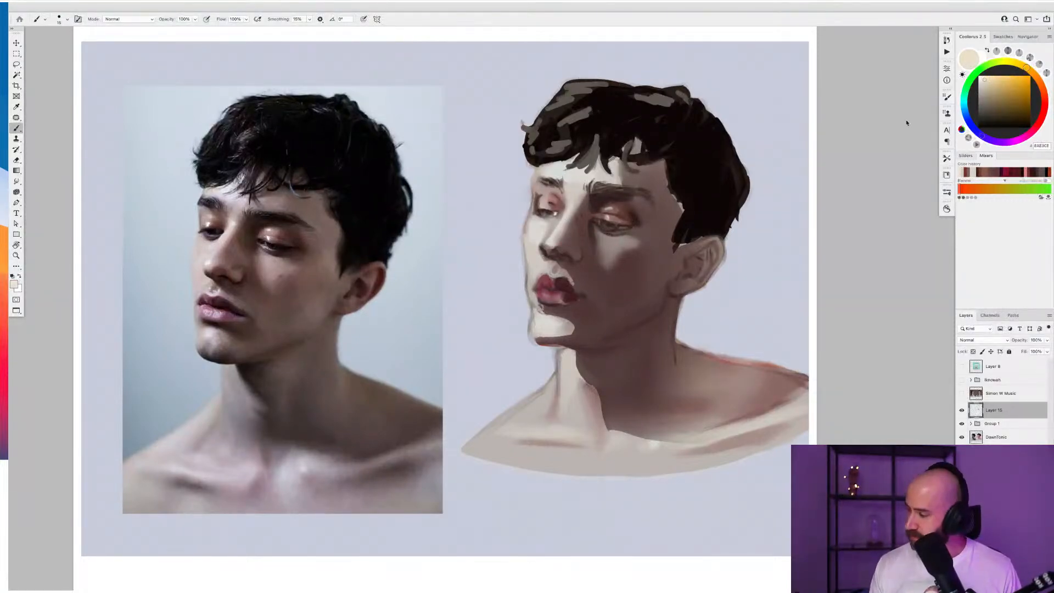
pyautogui.click(979, 78)
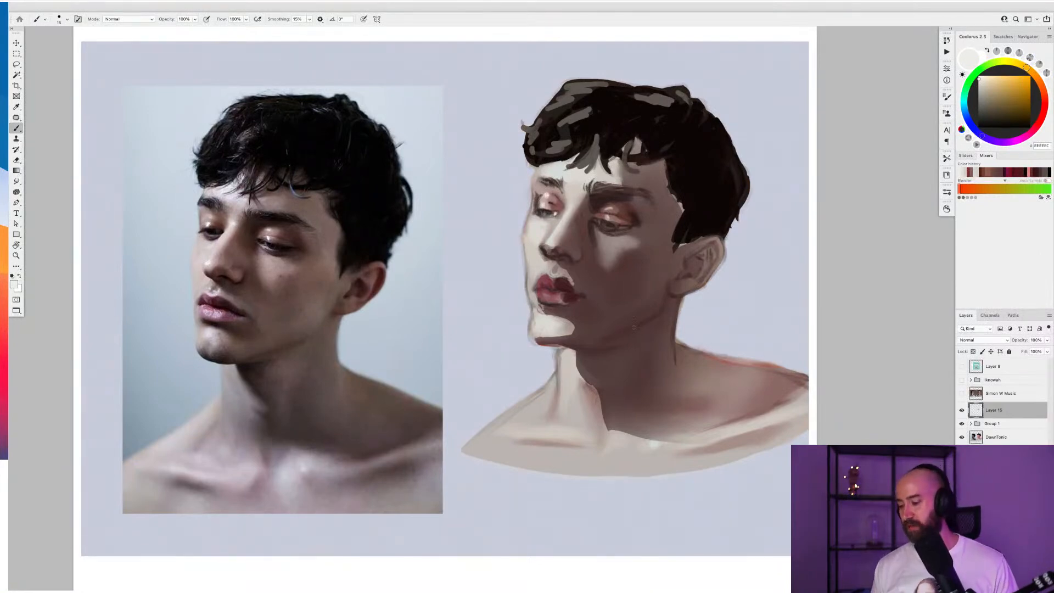
# Soften the edges of the chin highlight with the Mixer Brush
pyautogui.scroll(-2, 606, 257)
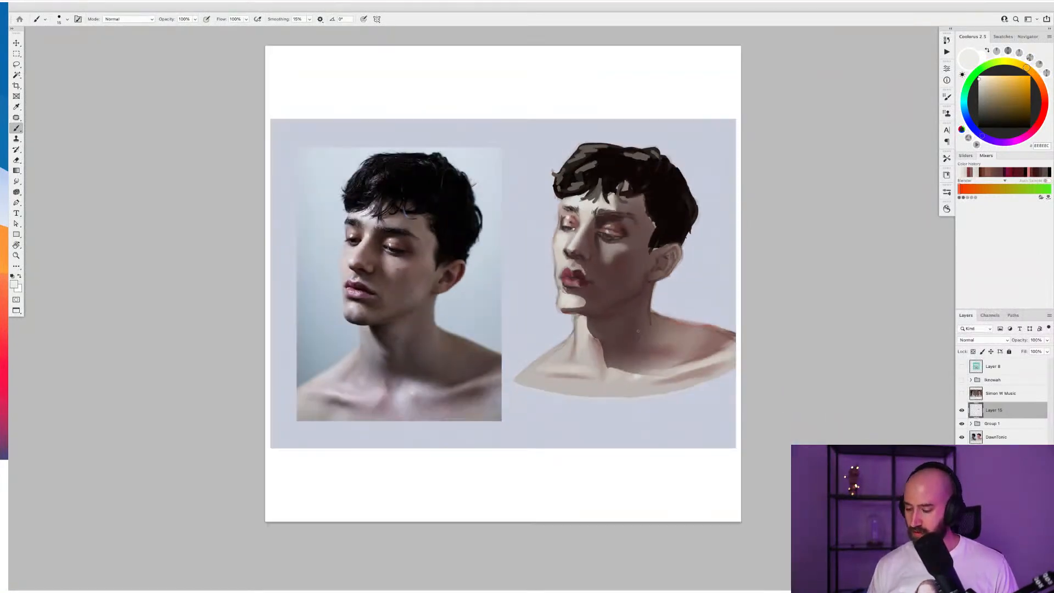
pyautogui.scroll(1, 638, 332)
pyautogui.hotkey('shift', 'b')
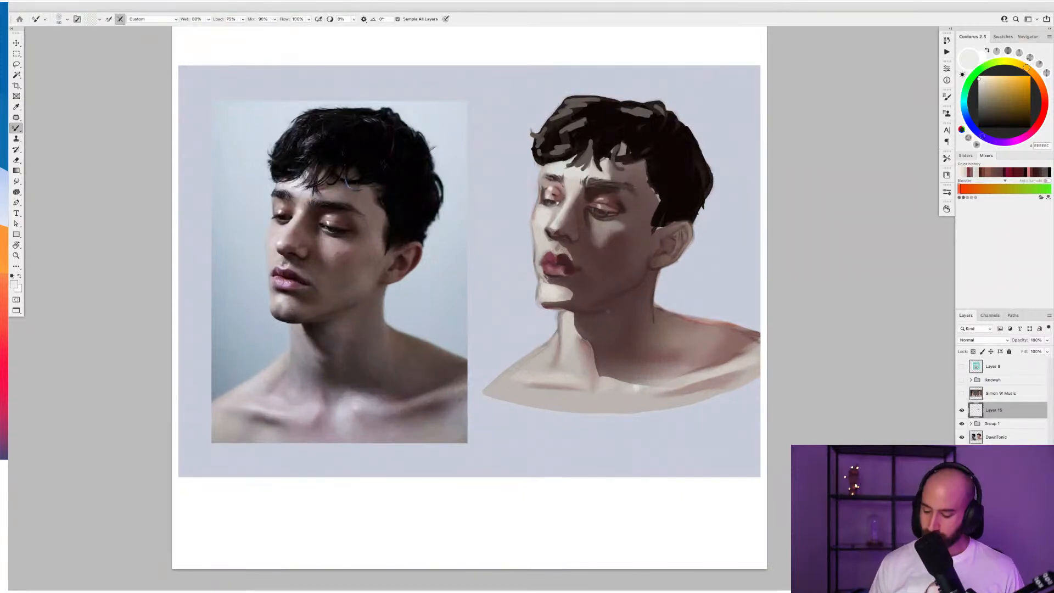
pyautogui.moveTo(544, 307)
pyautogui.mouseDown()
pyautogui.moveTo(575, 296)
pyautogui.moveTo(549, 303)
pyautogui.mouseUp()
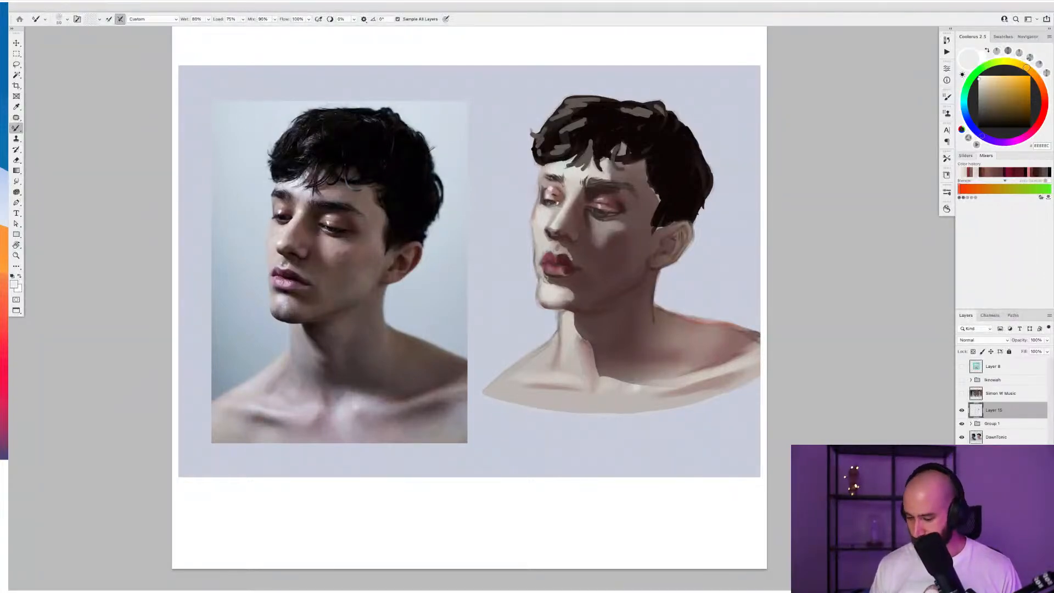
# Paint a dark lash line along the painted portrait's near eye with the regular Brush, using black
pyautogui.hotkey('shift', 'b')
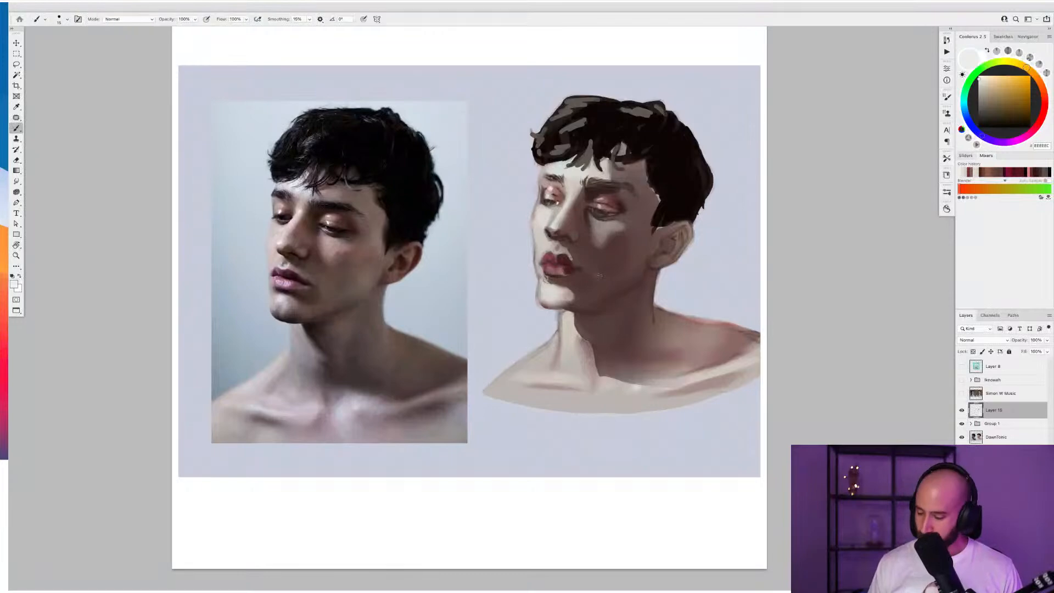
pyautogui.keyDown('alt'); pyautogui.click(665, 158); pyautogui.keyUp('alt')
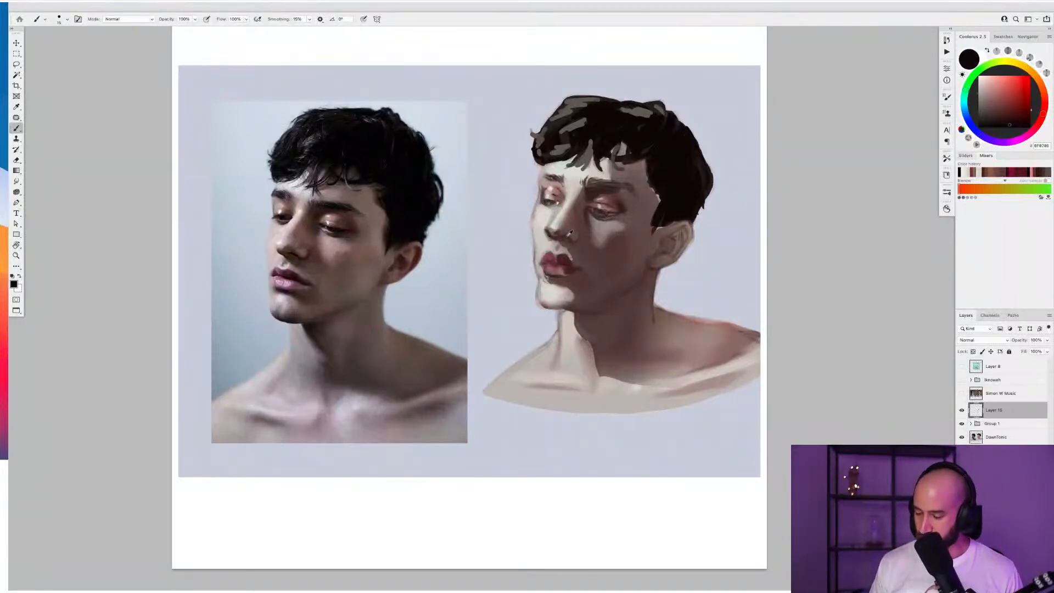
pyautogui.scroll(3, 570, 235)
pyautogui.moveTo(571, 236); pyautogui.dragTo(698, 228)
pyautogui.scroll(-2, 697, 236)
pyautogui.press('d')
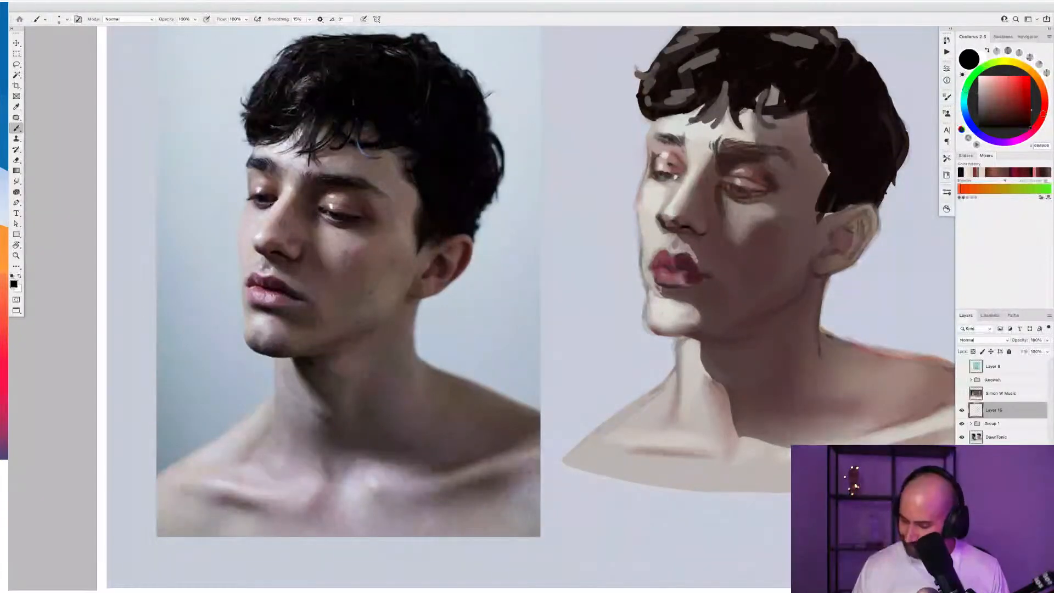
# Define the near eye's visible eyeball and lower lid with sampled gray-brown and black
pyautogui.keyDown('alt'); pyautogui.click(666, 219); pyautogui.keyUp('alt')
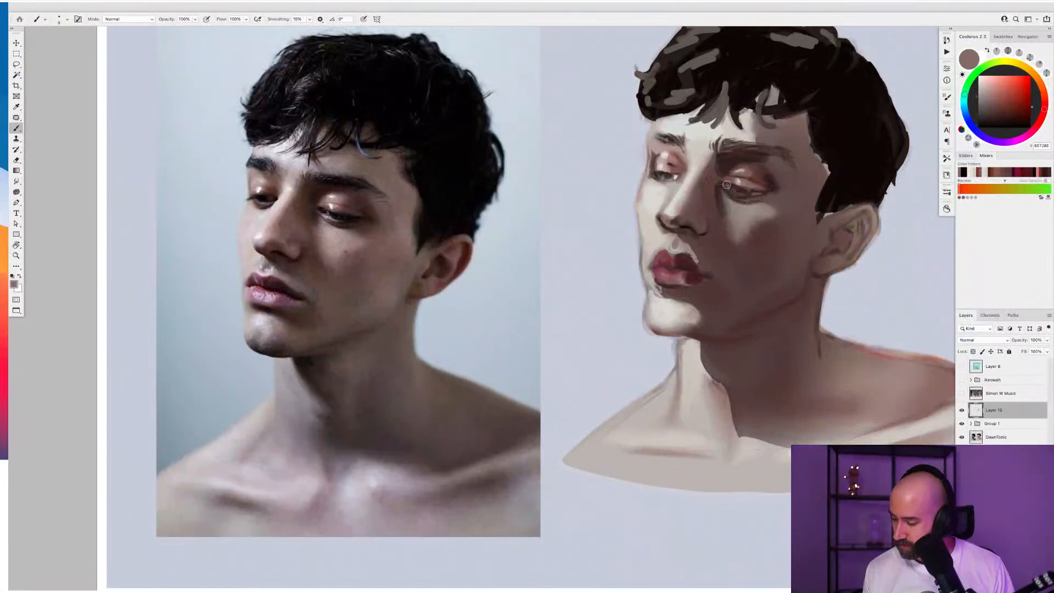
pyautogui.keyDown('alt'); pyautogui.click(852, 130); pyautogui.keyUp('alt')
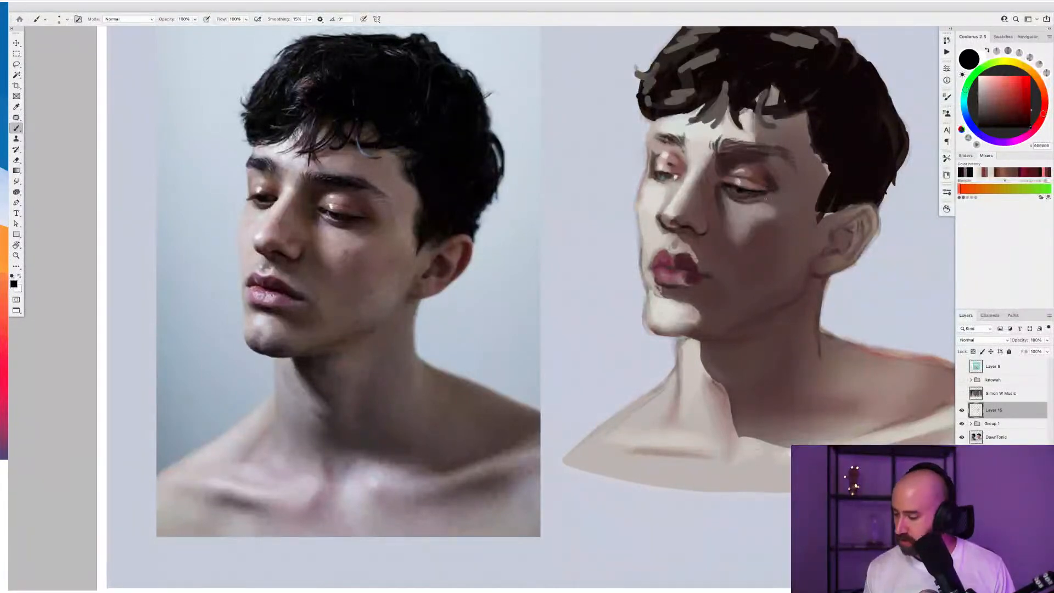
pyautogui.keyDown('alt'); pyautogui.click(737, 192); pyautogui.keyUp('alt')
pyautogui.moveTo(738, 194); pyautogui.dragTo(728, 191)
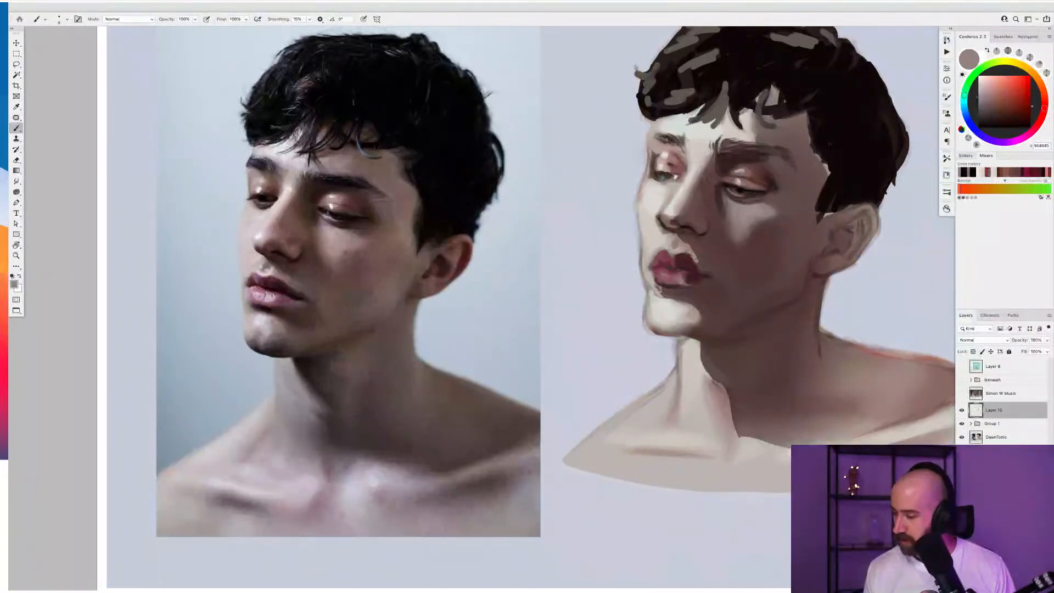
# Darken the far eye's lash line with black and a sampled dark tone
pyautogui.press('d')
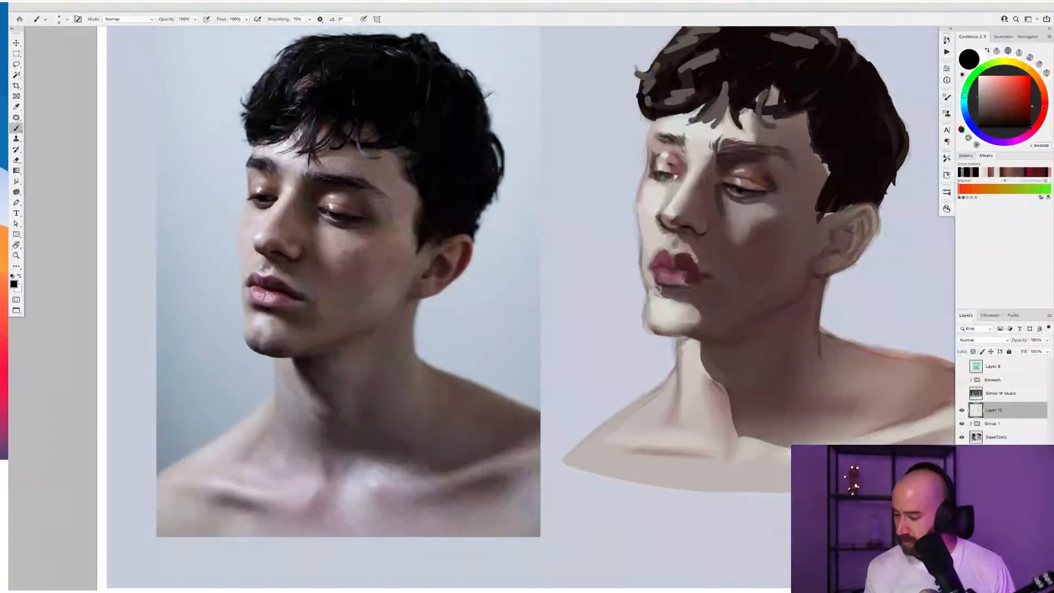
pyautogui.moveTo(661, 174); pyautogui.dragTo(669, 178)
pyautogui.keyDown('alt'); pyautogui.click(675, 176); pyautogui.keyUp('alt')
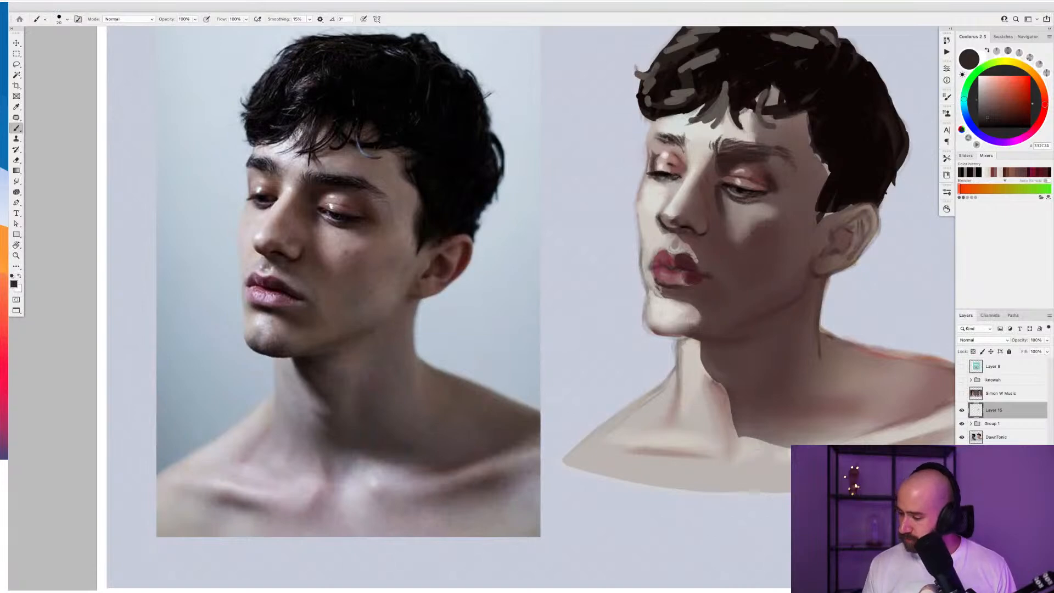
# Group the new paint layer with the earlier correction group and toggle its visibility to compare the portrait before and after
pyautogui.scroll(-2, 754, 386)
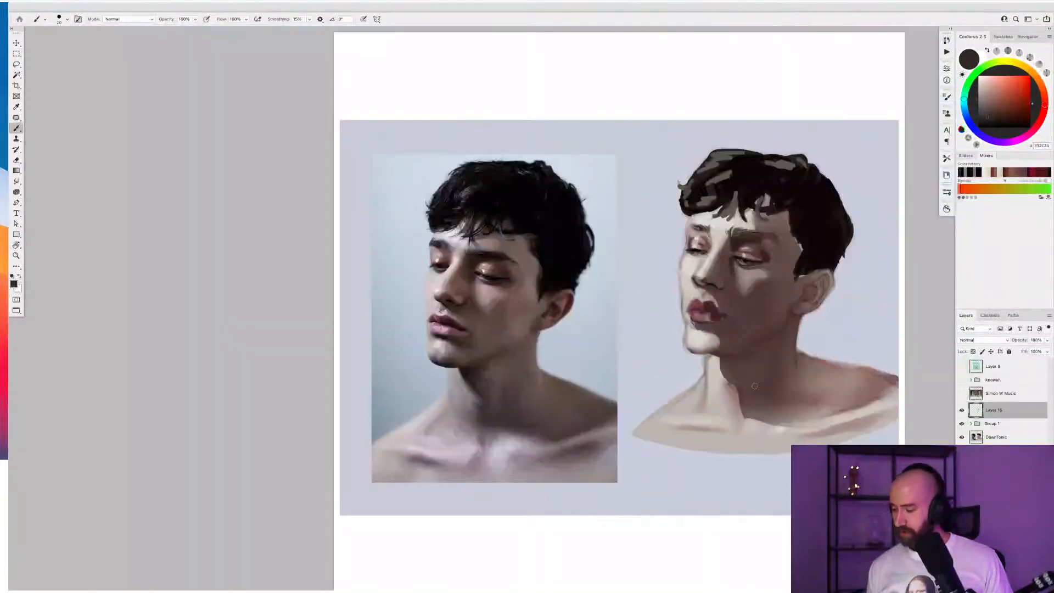
pyautogui.hscroll(3, 686, 318)
pyautogui.scroll(-1, 665, 293)
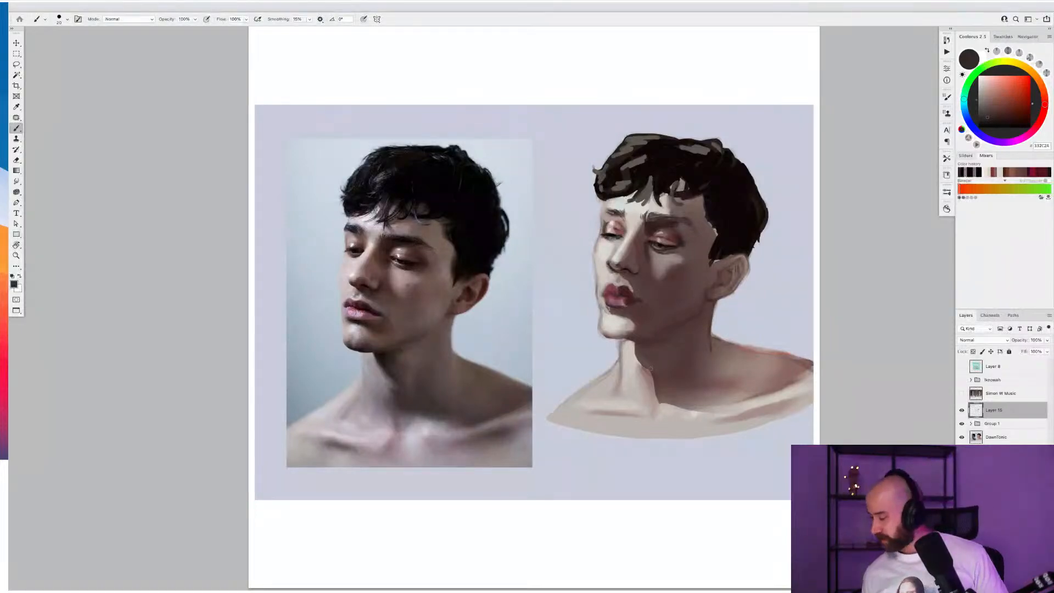
pyautogui.keyDown('shift'); pyautogui.click(1016, 423); pyautogui.keyUp('shift')
pyautogui.moveTo(1019, 424); pyautogui.dragTo(1022, 583)
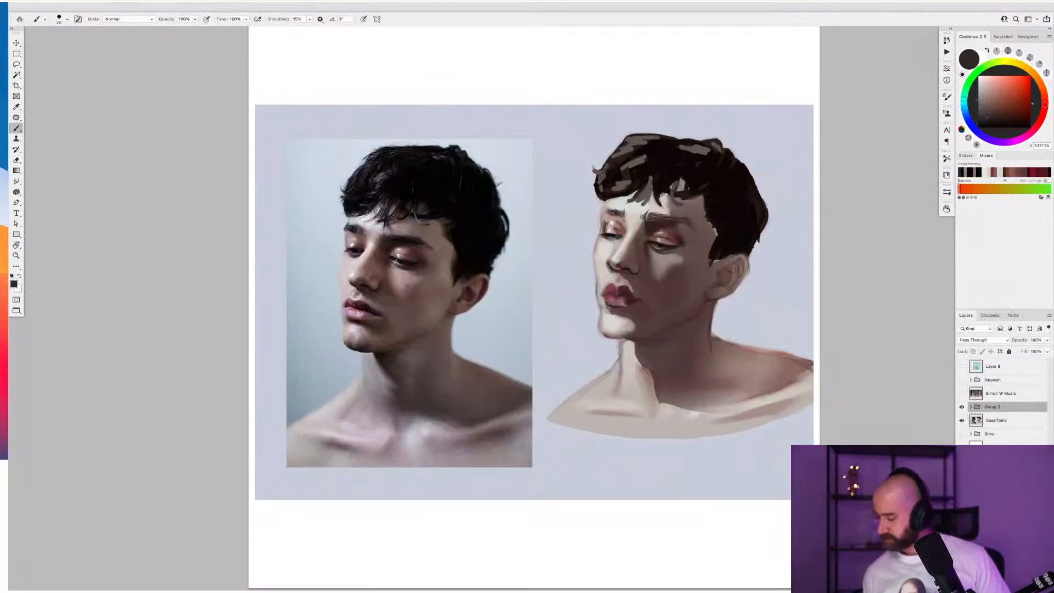
pyautogui.click(961, 406)
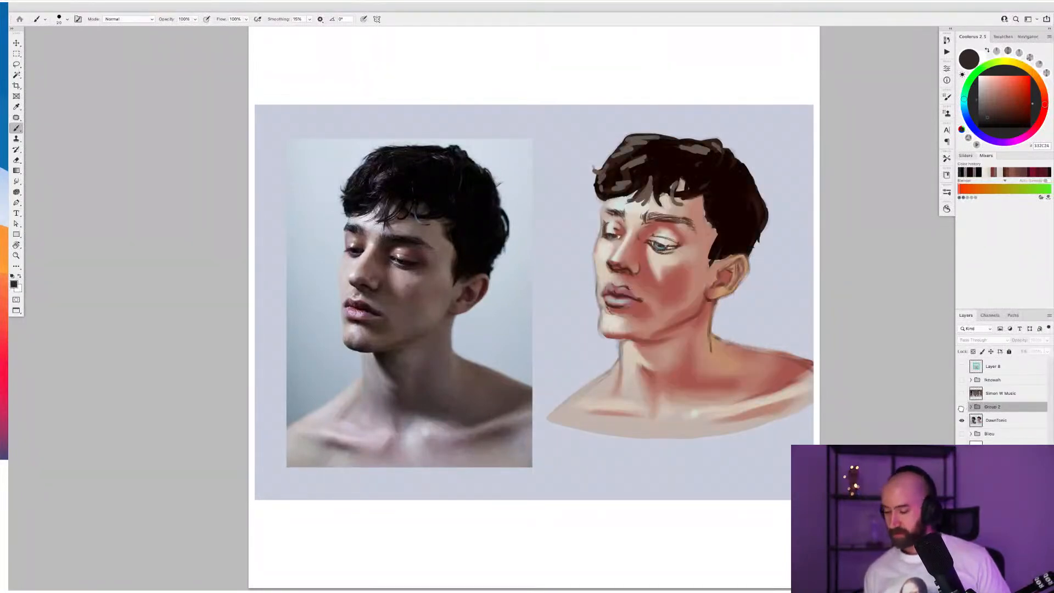
pyautogui.click(961, 407)
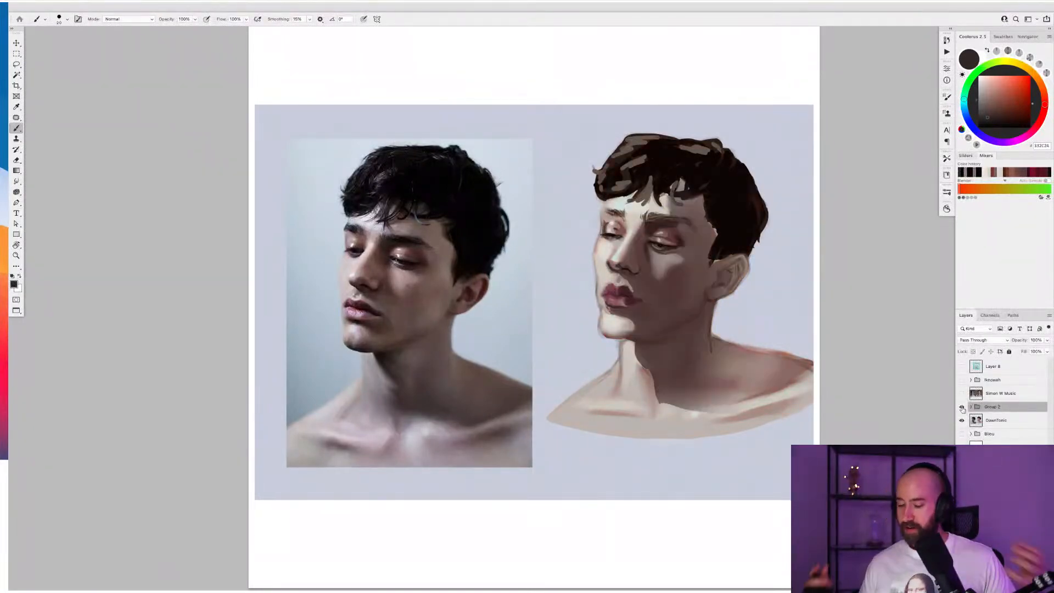
pyautogui.click(961, 406)
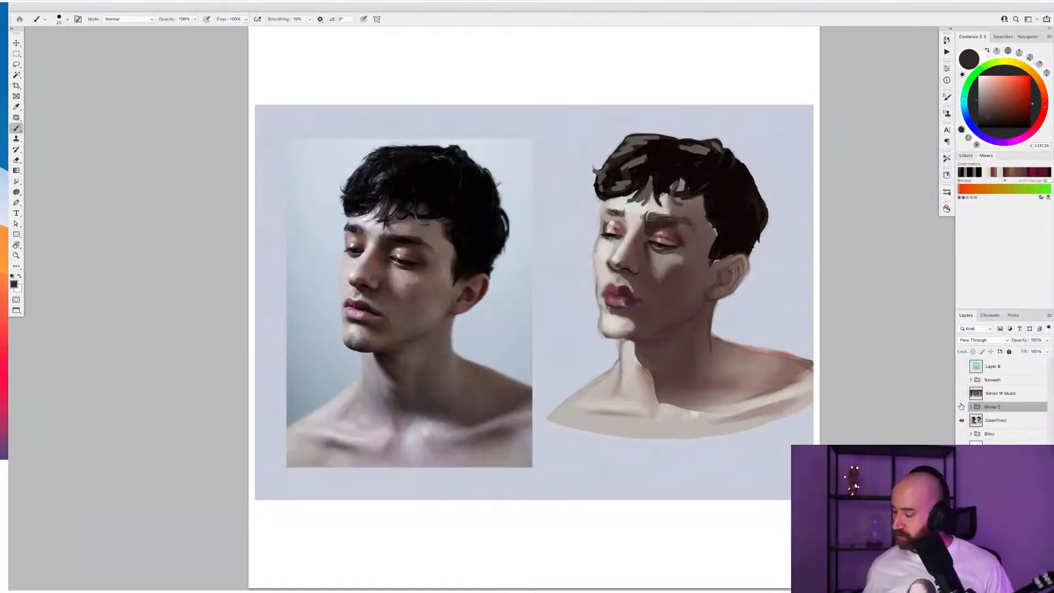
pyautogui.click(962, 409)
pyautogui.click(962, 406)
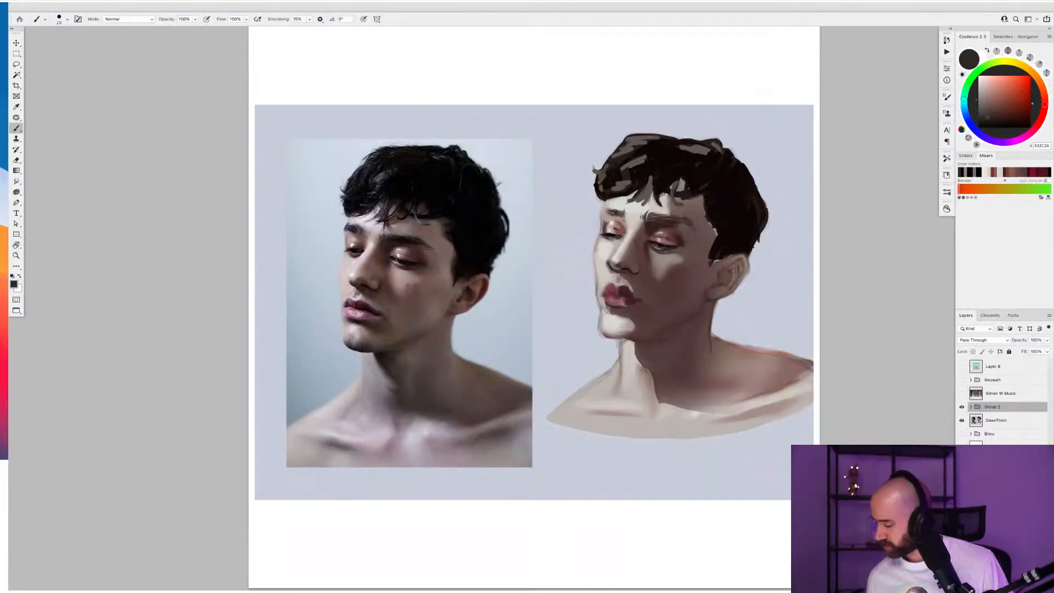
# Add a new layer for demonstration sketches and select the Arrow Head - Paintable.cc brush
pyautogui.press('alt+shift+super+n')
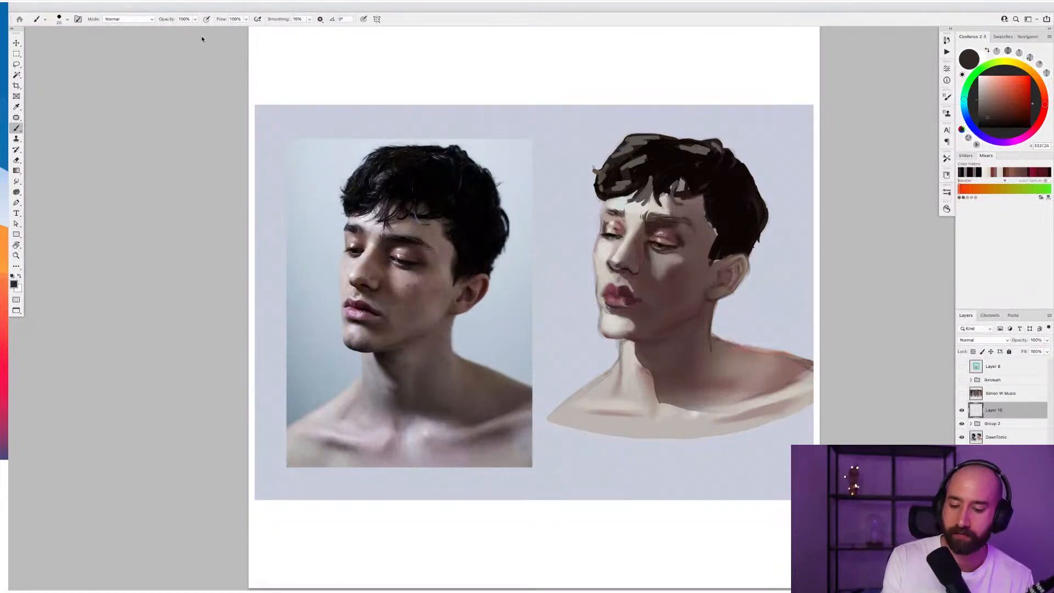
pyautogui.hotkey('shift', 'b')
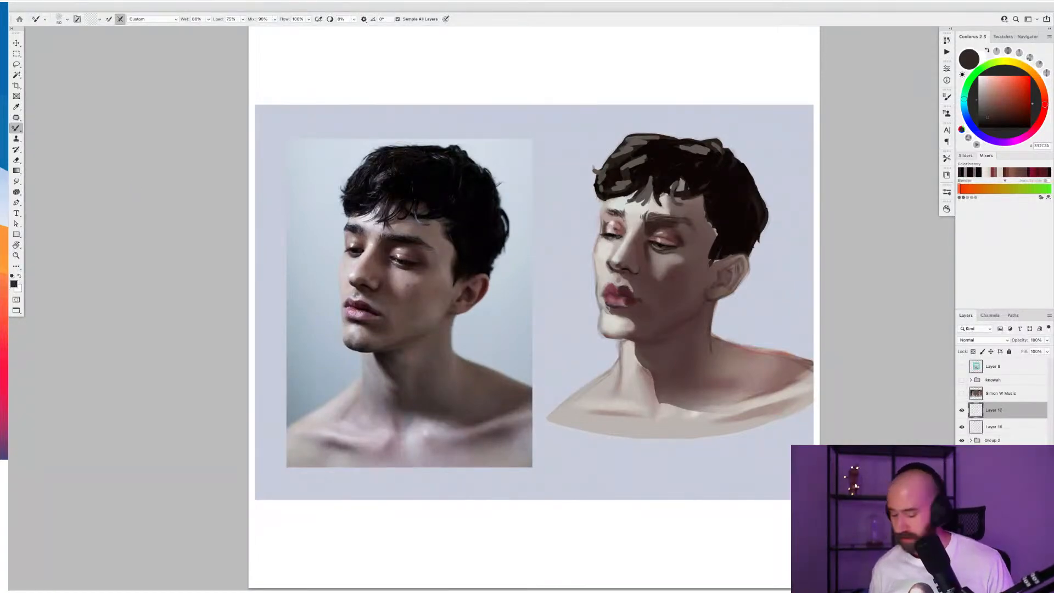
pyautogui.moveTo(583, 116)
pyautogui.mouseDown()
pyautogui.moveTo(583, 225)
pyautogui.moveTo(603, 134)
pyautogui.moveTo(583, 104)
pyautogui.mouseUp()
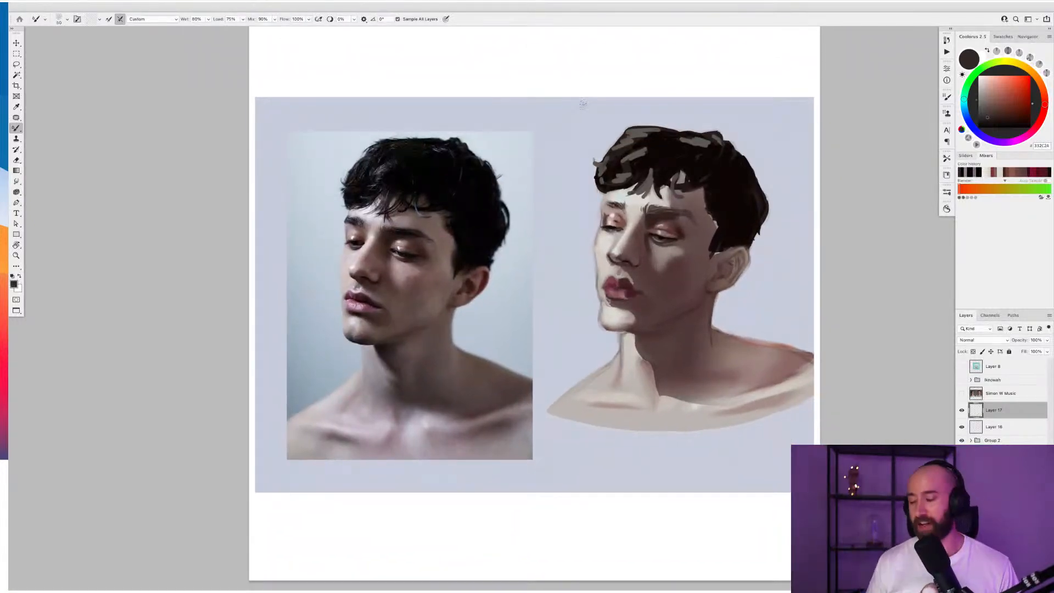
pyautogui.hotkey('shift', 'b')
pyautogui.rightClick(590, 141)
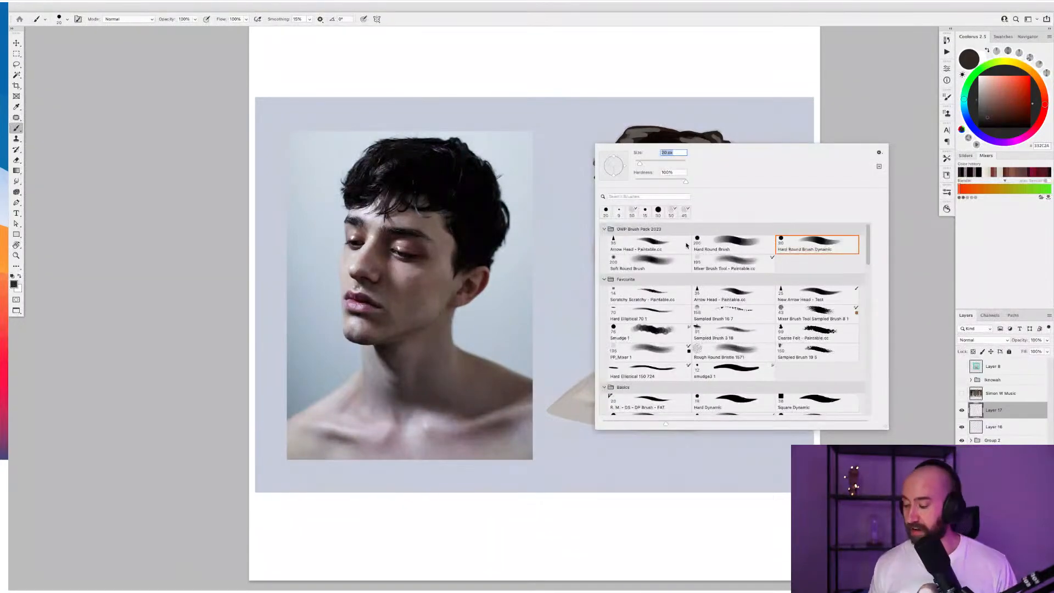
pyautogui.doubleClick(750, 298)
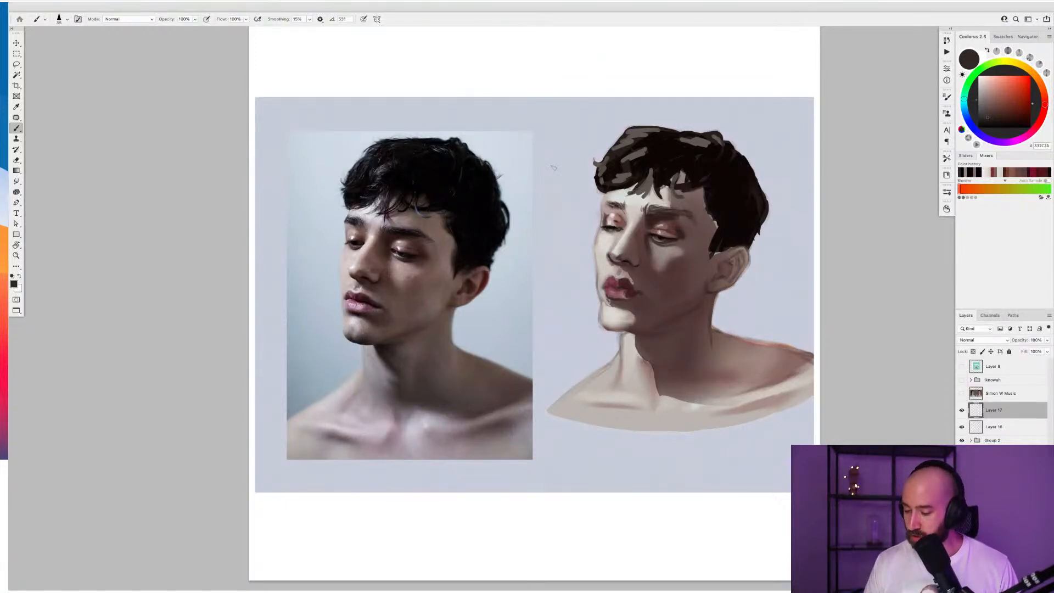
# Sketch a simplified nose wedge with split underside planes between the photo and the painting, with a curved line beneath it
pyautogui.moveTo(536, 208); pyautogui.dragTo(516, 282)
pyautogui.hotkey('ctrl', 'z')
pyautogui.moveTo(534, 212)
pyautogui.mouseDown()
pyautogui.moveTo(520, 299)
pyautogui.moveTo(512, 283)
pyautogui.moveTo(537, 306)
pyautogui.mouseUp()
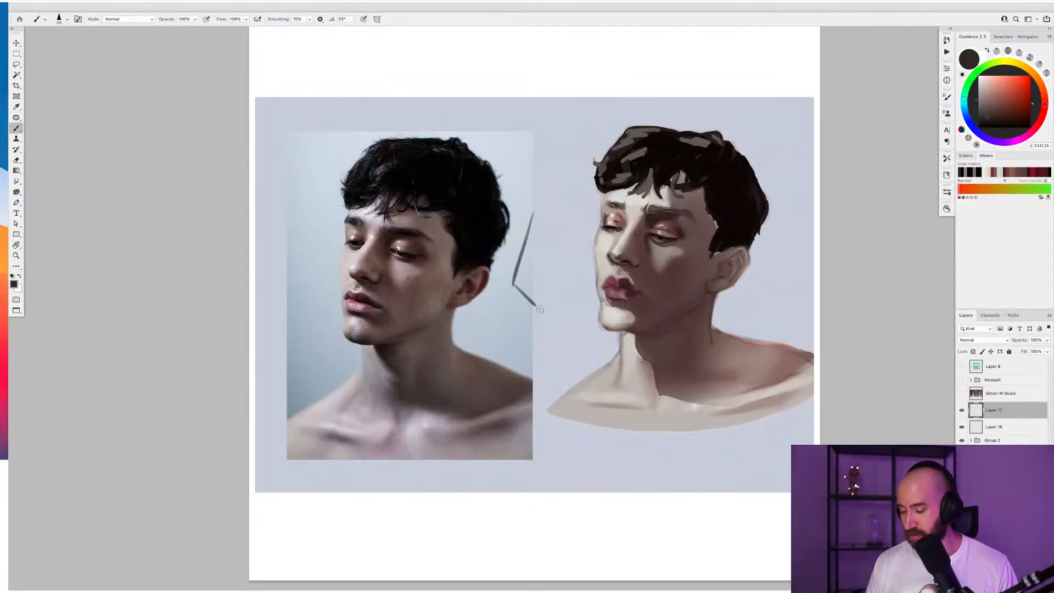
pyautogui.moveTo(533, 211)
pyautogui.mouseDown()
pyautogui.moveTo(538, 307)
pyautogui.moveTo(556, 282)
pyautogui.moveTo(536, 306)
pyautogui.mouseUp()
pyautogui.moveTo(533, 212); pyautogui.dragTo(559, 282)
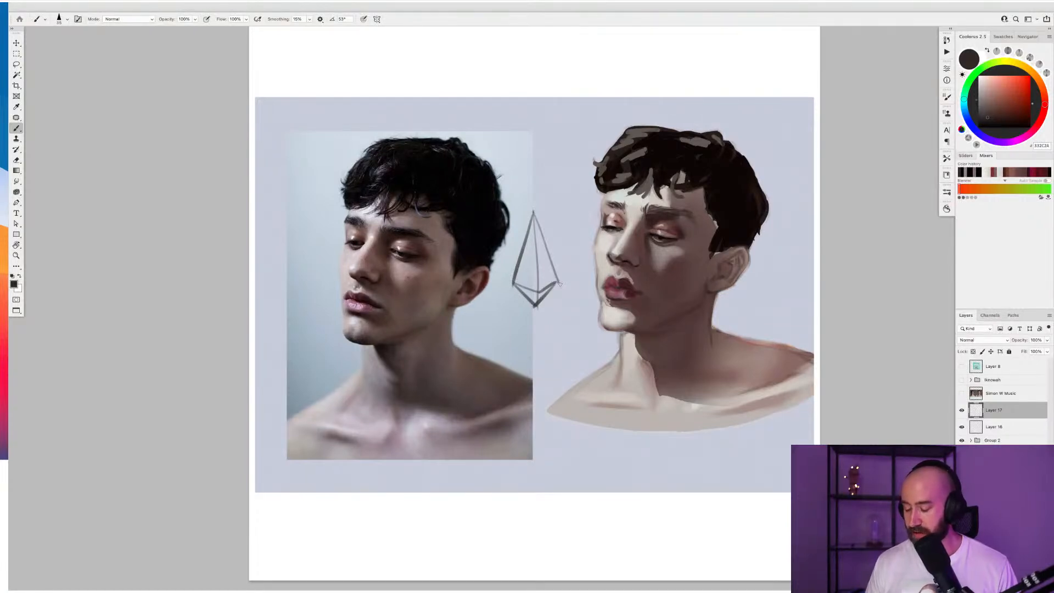
pyautogui.moveTo(508, 308); pyautogui.dragTo(563, 300)
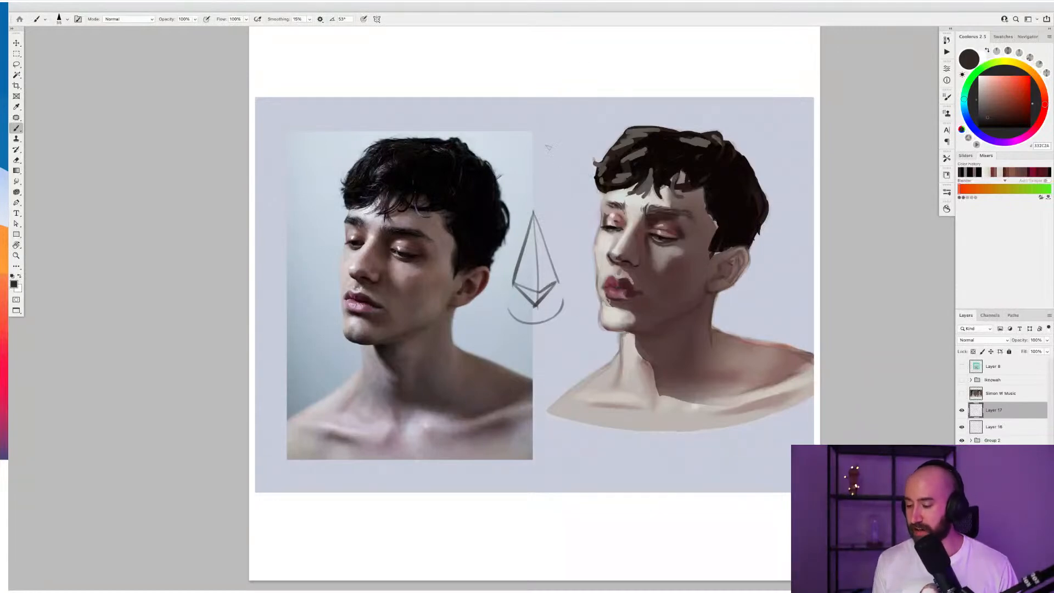
# Sketch a small nose pyramid with nostrils above the wedge, mark a nostril on the wedge, and delete the sketch layer
pyautogui.moveTo(521, 146)
pyautogui.mouseDown()
pyautogui.moveTo(548, 121)
pyautogui.moveTo(557, 154)
pyautogui.moveTo(565, 139)
pyautogui.moveTo(551, 132)
pyautogui.moveTo(521, 145)
pyautogui.moveTo(550, 108)
pyautogui.moveTo(541, 110)
pyautogui.moveTo(570, 143)
pyautogui.mouseUp()
pyautogui.press('super+z')
pyautogui.press('super+z')
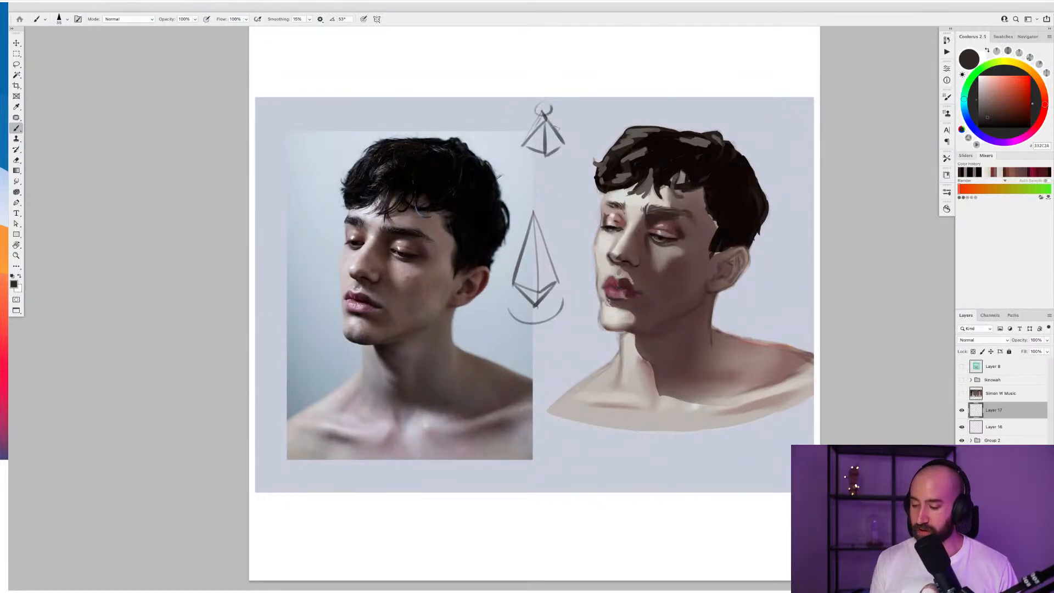
pyautogui.moveTo(549, 131)
pyautogui.mouseDown()
pyautogui.moveTo(552, 148)
pyautogui.moveTo(538, 145)
pyautogui.moveTo(555, 148)
pyautogui.mouseUp()
pyautogui.press('super+z')
pyautogui.moveTo(523, 293); pyautogui.dragTo(547, 292)
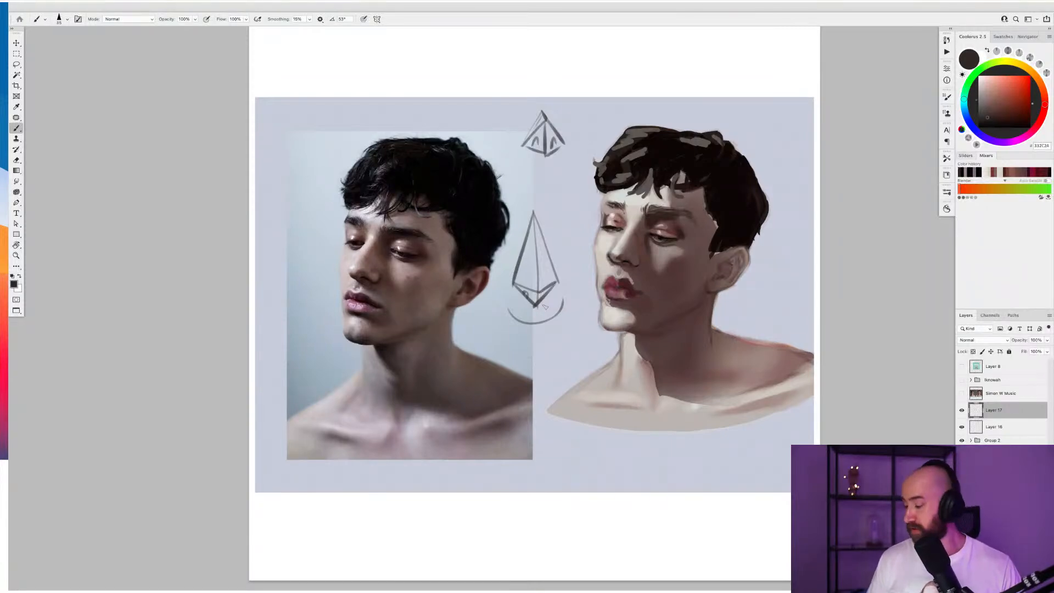
pyautogui.press('Delete')
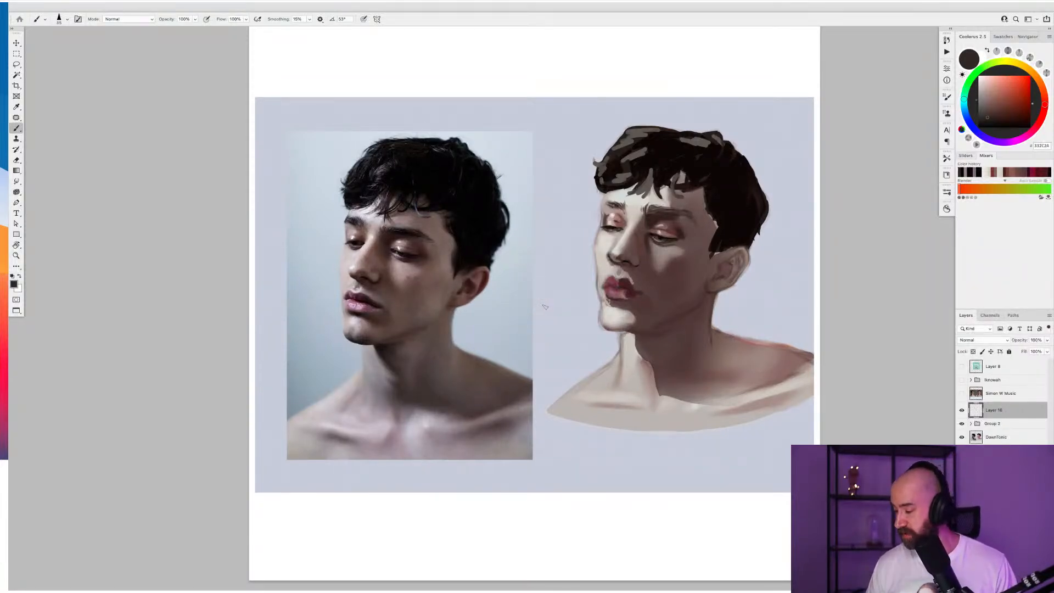
# Hide the finished portrait's layers and show the dark-haired woman's photo-and-painting comparison with a new layer above it
pyautogui.moveTo(963, 411); pyautogui.dragTo(963, 432)
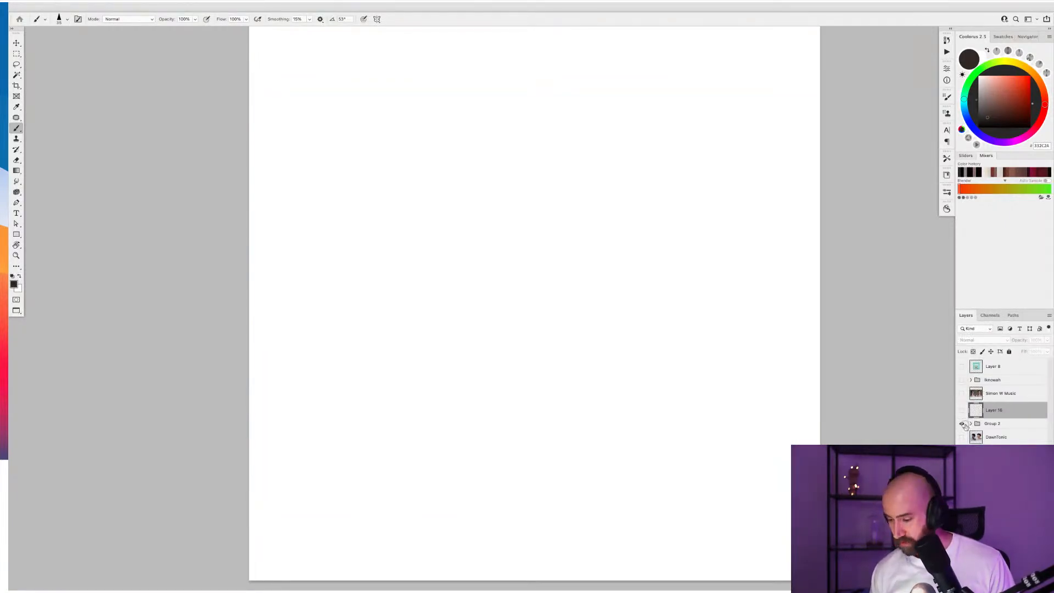
pyautogui.click(963, 424)
pyautogui.click(962, 424)
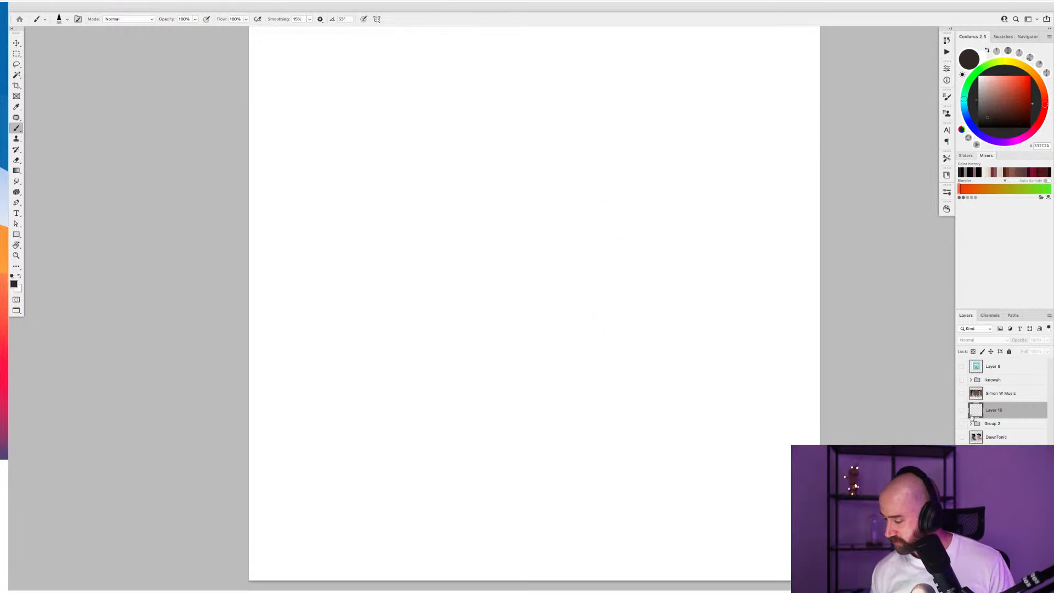
pyautogui.click(963, 394)
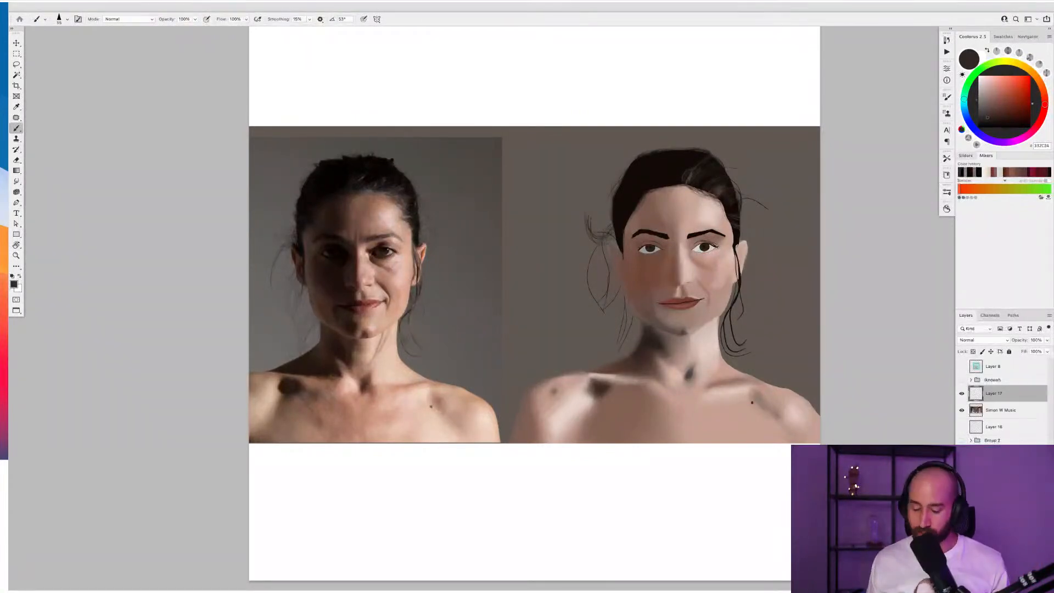
# Lasso the shadowed half of the painted woman's face and neck, adding the small shadow area under the lit eye
pyautogui.press('l')
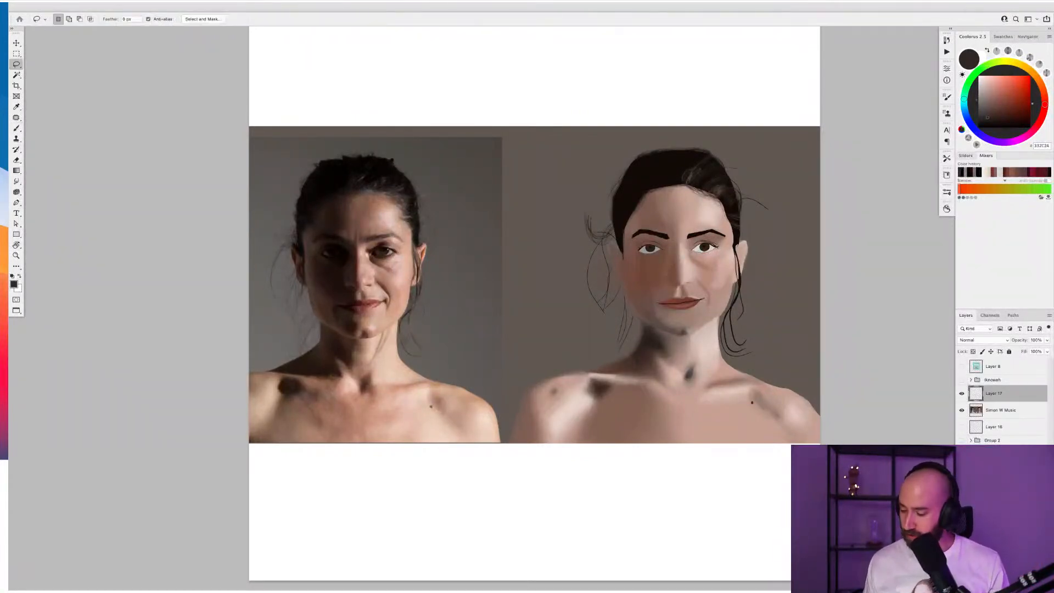
pyautogui.moveTo(651, 190)
pyautogui.mouseDown()
pyautogui.moveTo(611, 260)
pyautogui.moveTo(643, 334)
pyautogui.moveTo(628, 358)
pyautogui.moveTo(588, 371)
pyautogui.moveTo(605, 378)
pyautogui.moveTo(653, 381)
pyautogui.moveTo(657, 358)
pyautogui.moveTo(672, 376)
pyautogui.moveTo(680, 361)
pyautogui.moveTo(672, 305)
pyautogui.moveTo(681, 303)
pyautogui.moveTo(682, 248)
pyautogui.moveTo(658, 183)
pyautogui.mouseUp()
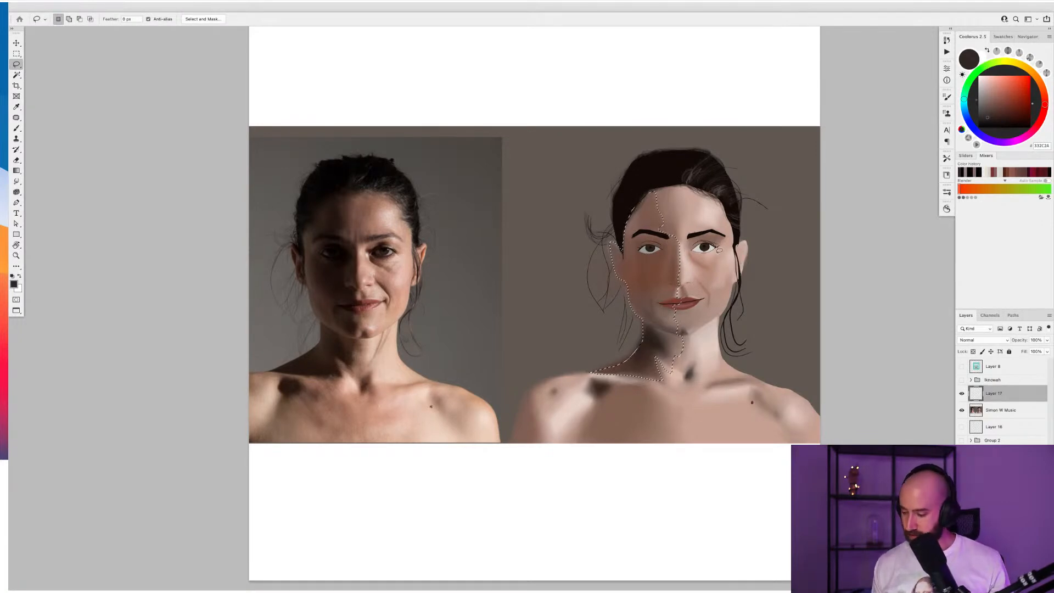
pyautogui.press('shift')
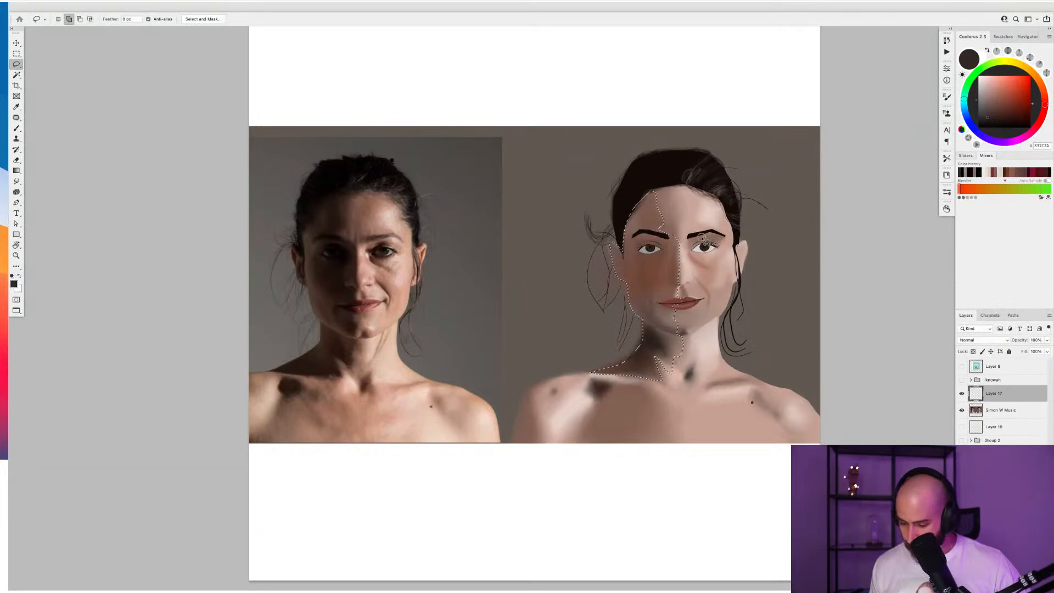
pyautogui.moveTo(701, 240); pyautogui.dragTo(695, 253)
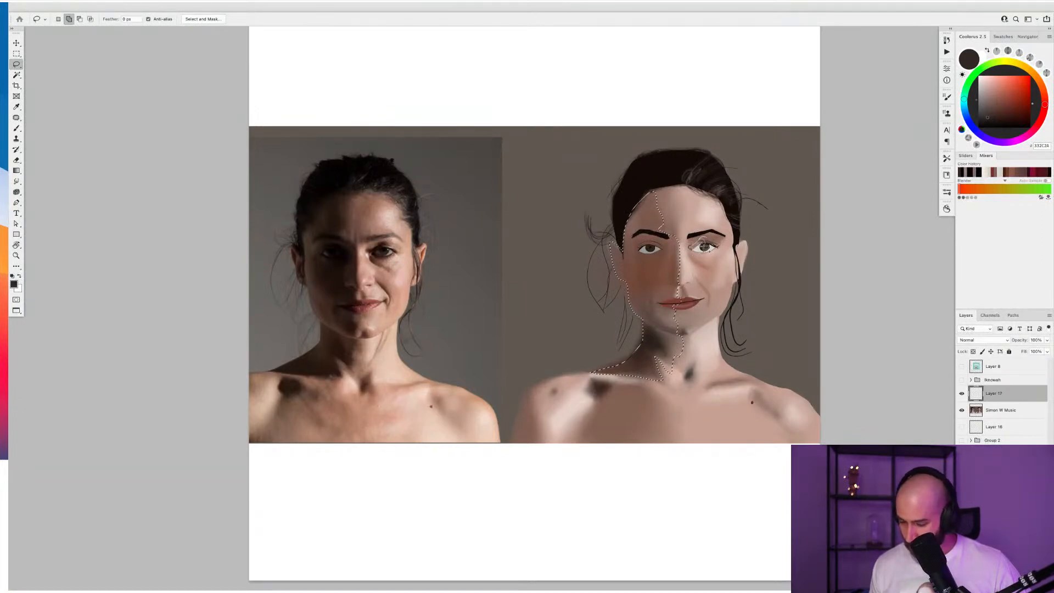
pyautogui.moveTo(702, 242); pyautogui.dragTo(705, 239)
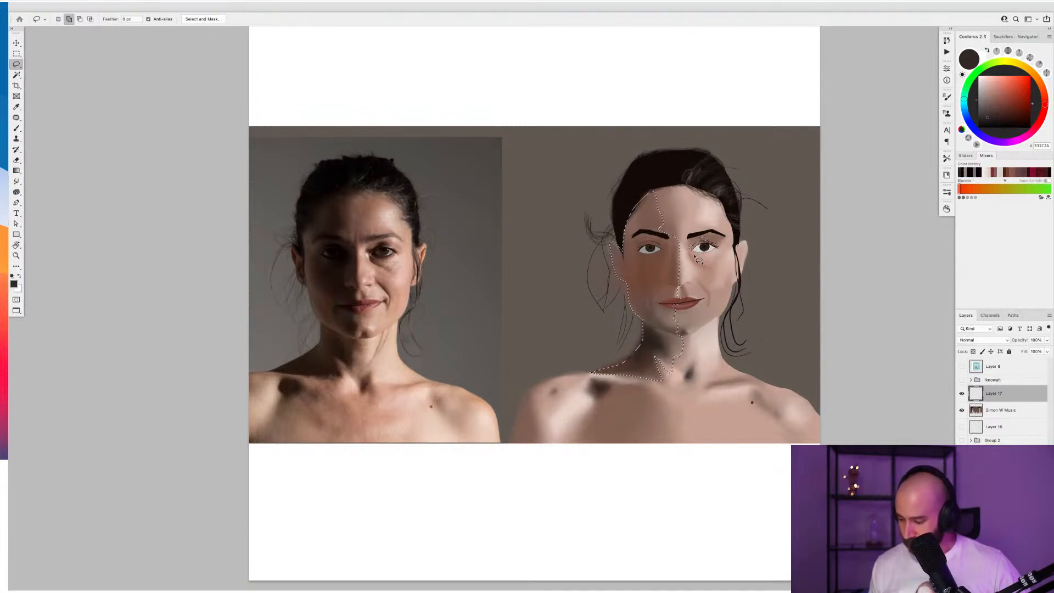
pyautogui.moveTo(706, 238)
pyautogui.mouseDown()
pyautogui.moveTo(690, 252)
pyautogui.moveTo(709, 275)
pyautogui.moveTo(705, 243)
pyautogui.mouseUp()
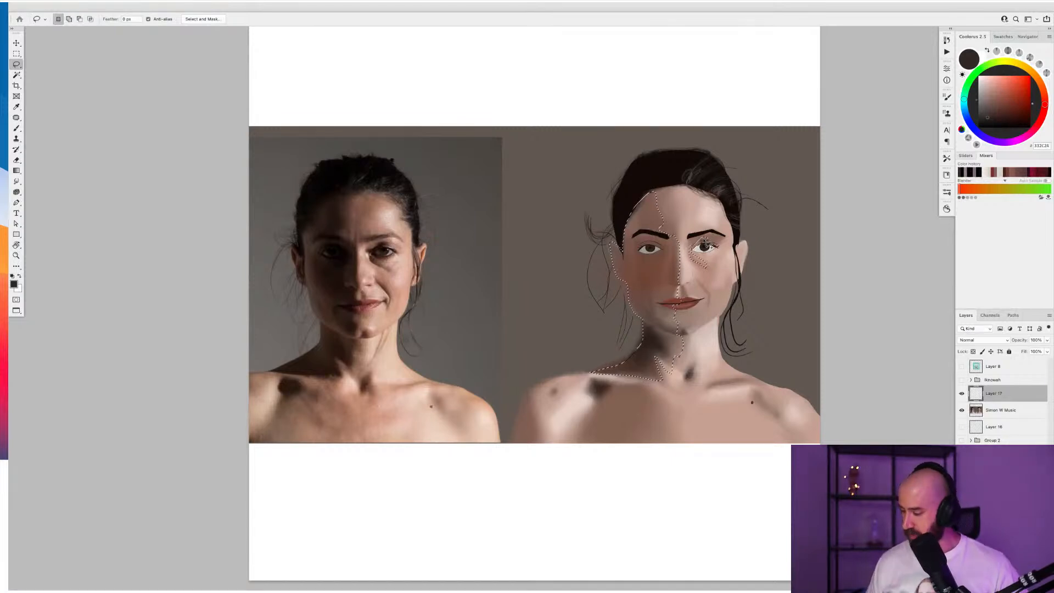
# Select the Soft Round Brush and darken the brown sampled from the painting's background to a near-black brown
pyautogui.press('b')
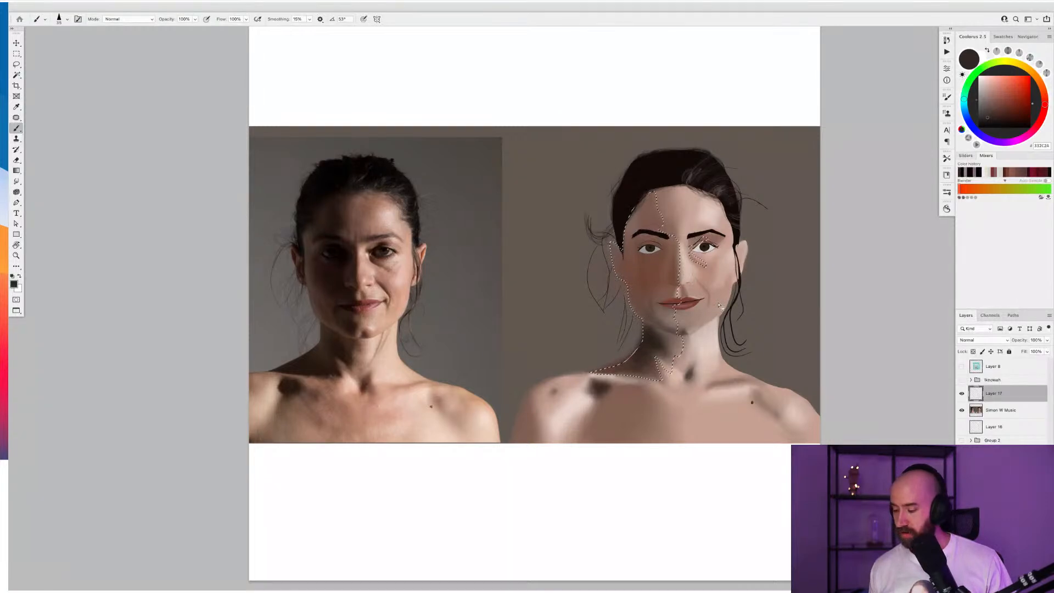
pyautogui.rightClick(677, 281)
pyautogui.click(735, 393)
pyautogui.press('Return')
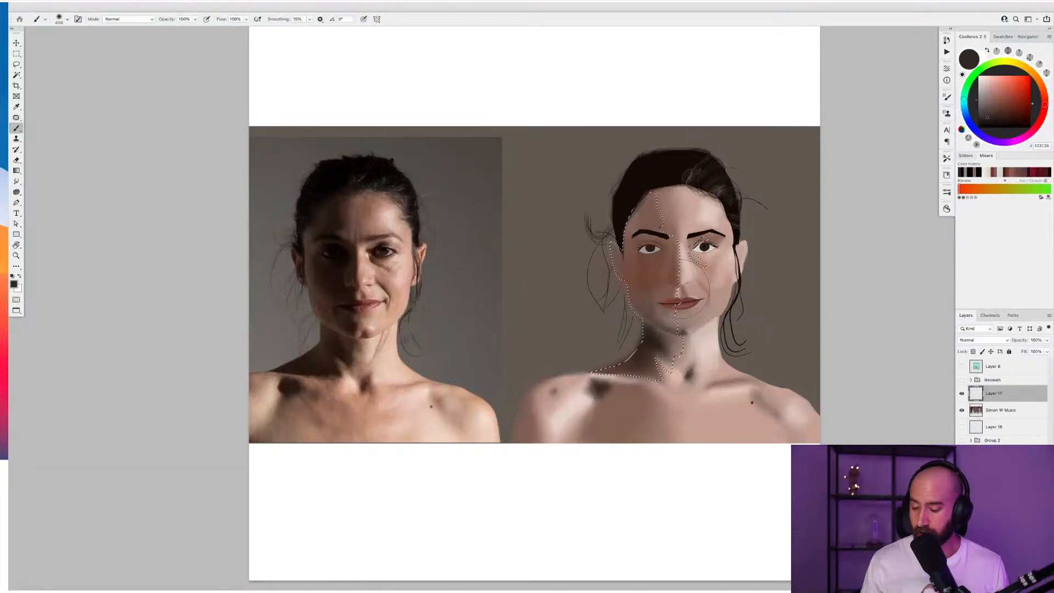
pyautogui.keyDown('alt'); pyautogui.click(552, 308); pyautogui.keyUp('alt')
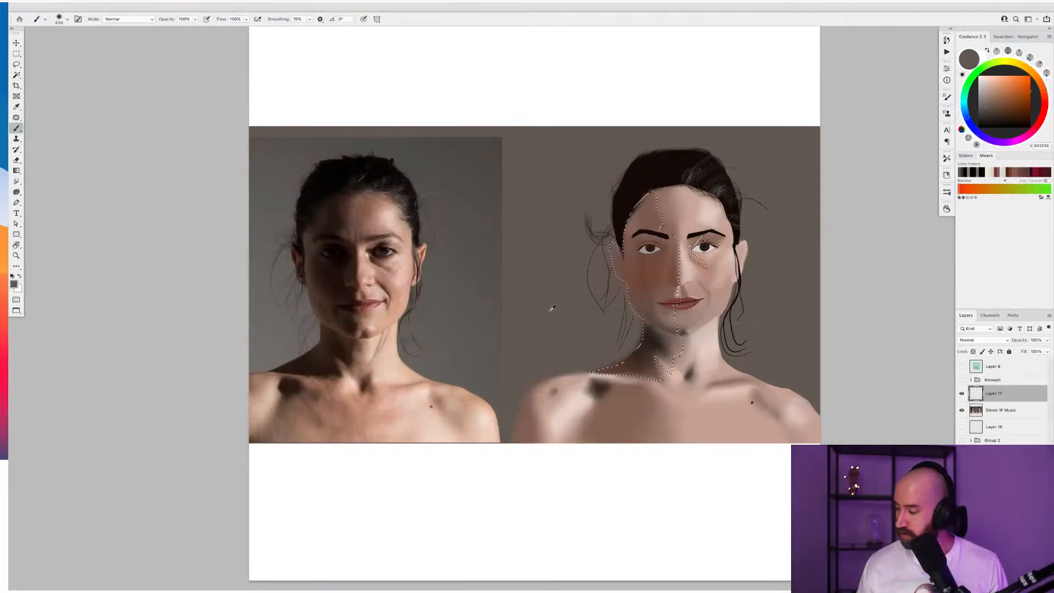
pyautogui.click(991, 110)
pyautogui.moveTo(991, 110); pyautogui.dragTo(993, 111)
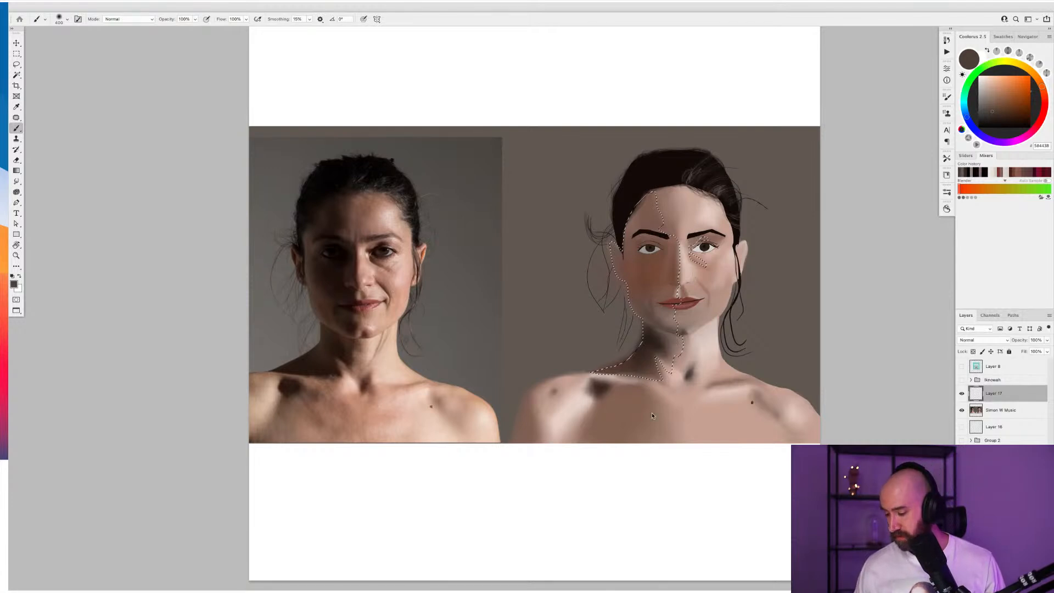
pyautogui.click(995, 122)
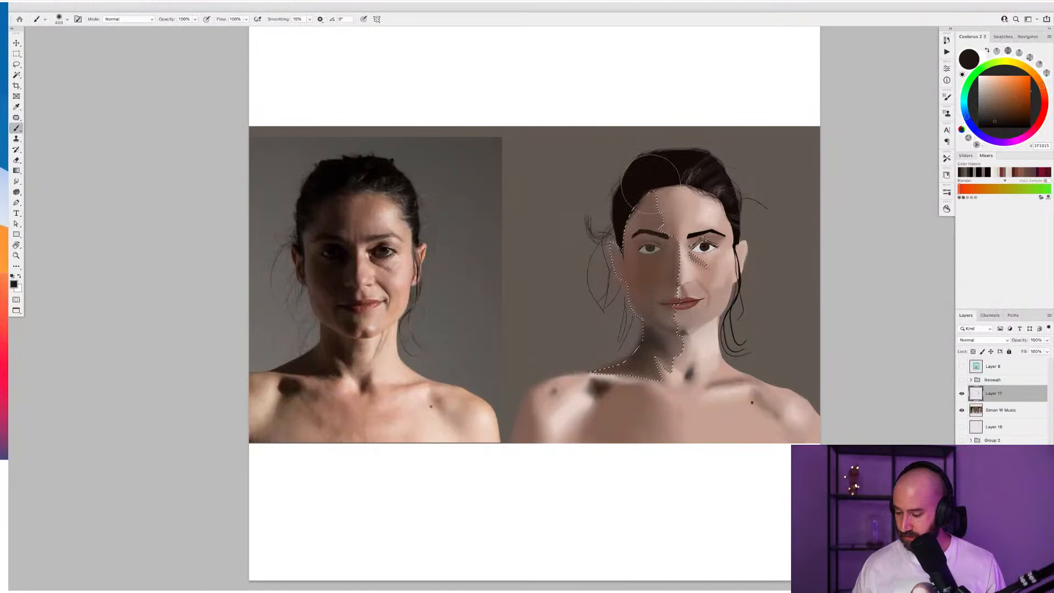
# Softly darken the selected shadow side of the face and neck, and clear the selection
pyautogui.moveTo(667, 415); pyautogui.dragTo(666, 446)
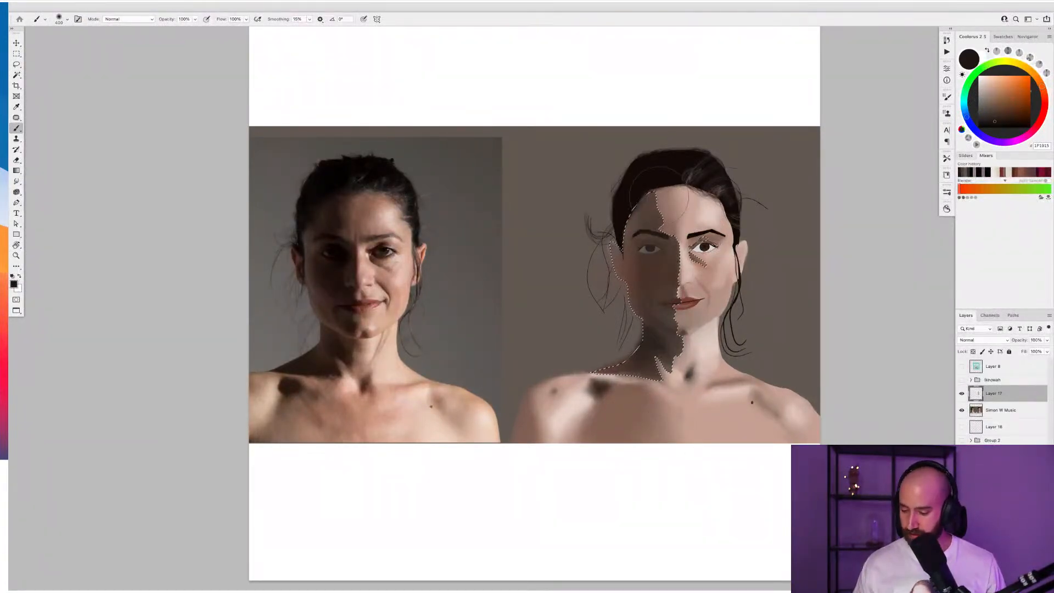
pyautogui.moveTo(680, 236); pyautogui.dragTo(673, 403)
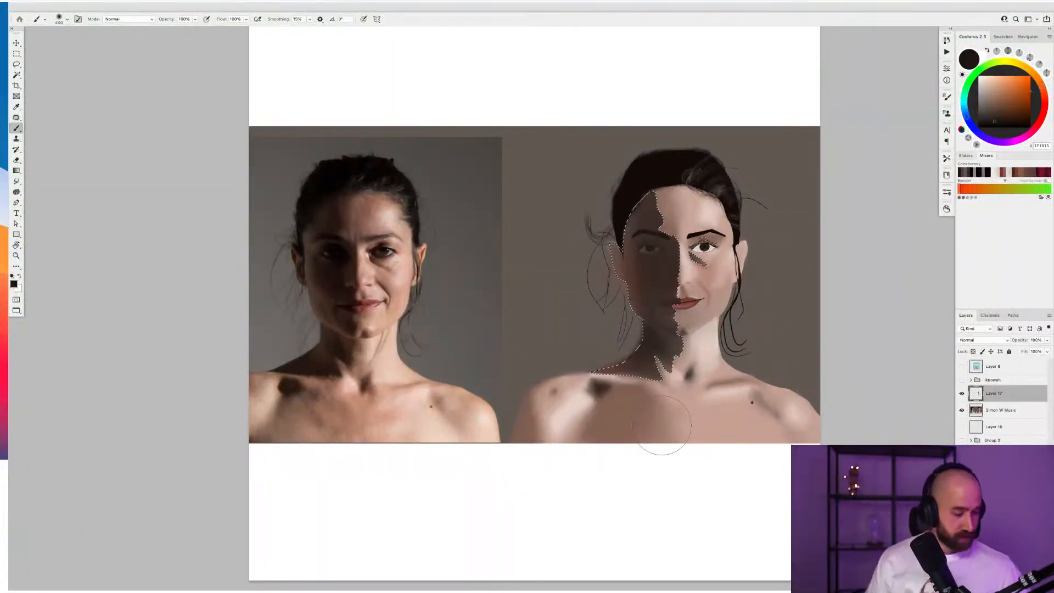
pyautogui.hotkey('ctrl', 'd')
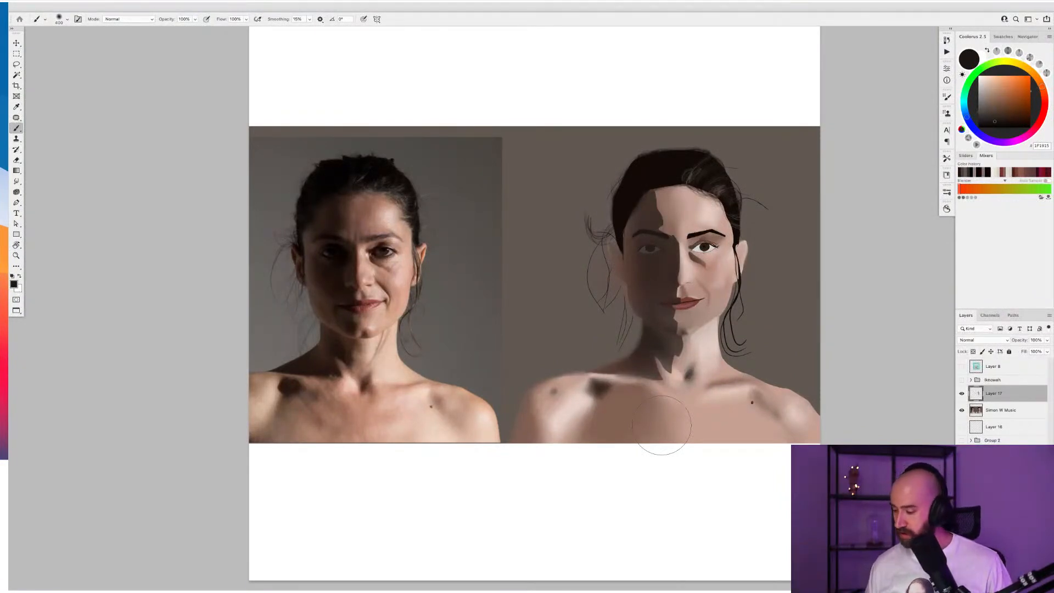
# Add another layer above the shadow layer and select a hard round brush for further painting
pyautogui.hotkey('ctrl', 'alt', 'shift', 'n')
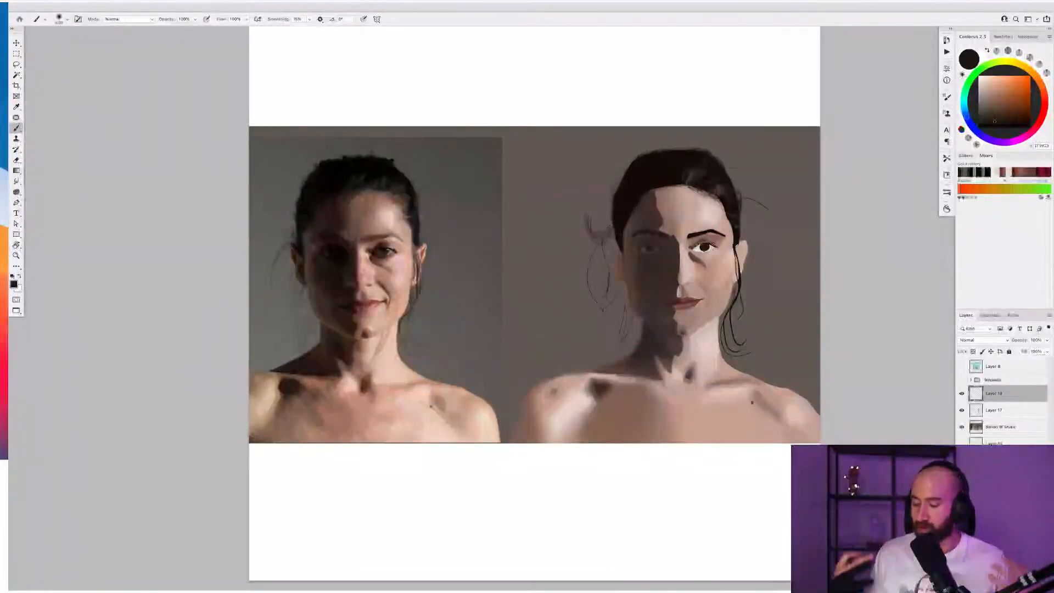
pyautogui.rightClick(640, 224)
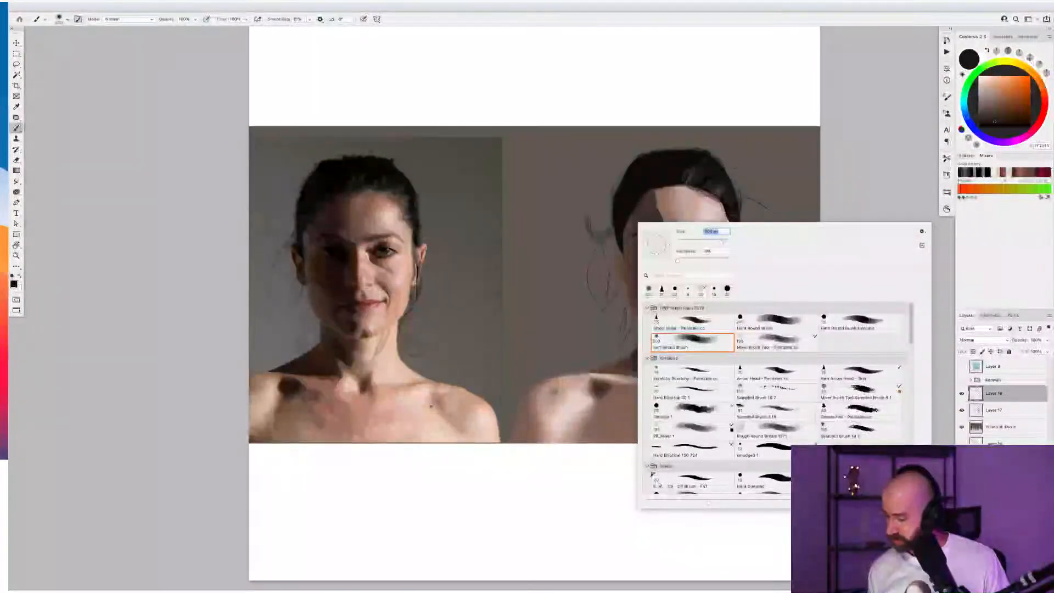
pyautogui.click(868, 322)
pyautogui.press('Return')
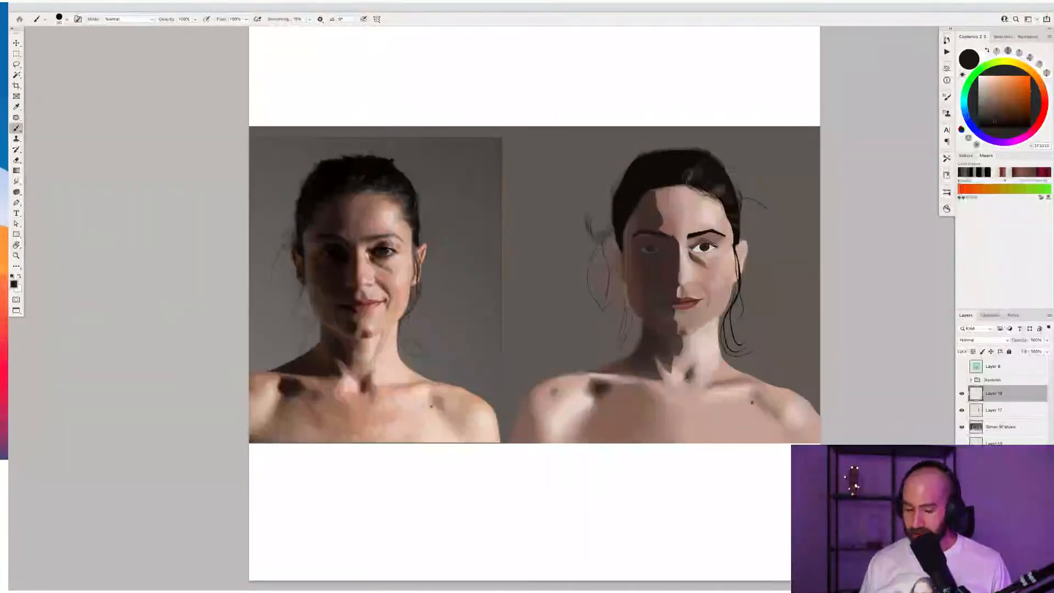
pyautogui.scroll(2, 665, 253)
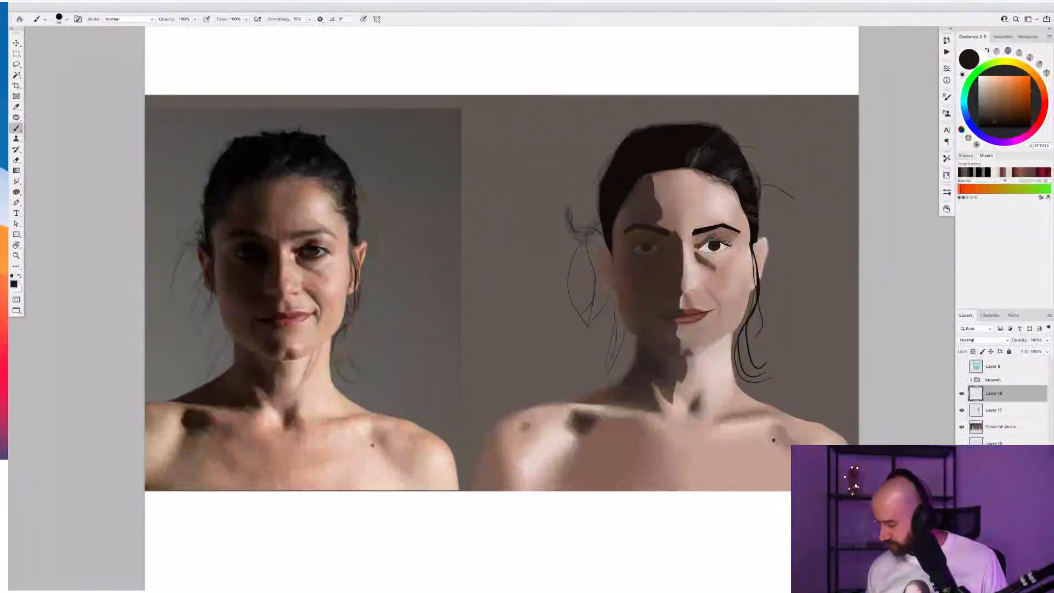
# Move the planar head reference layer out of the curly-haired portrait's group and hide that group
pyautogui.click(962, 379)
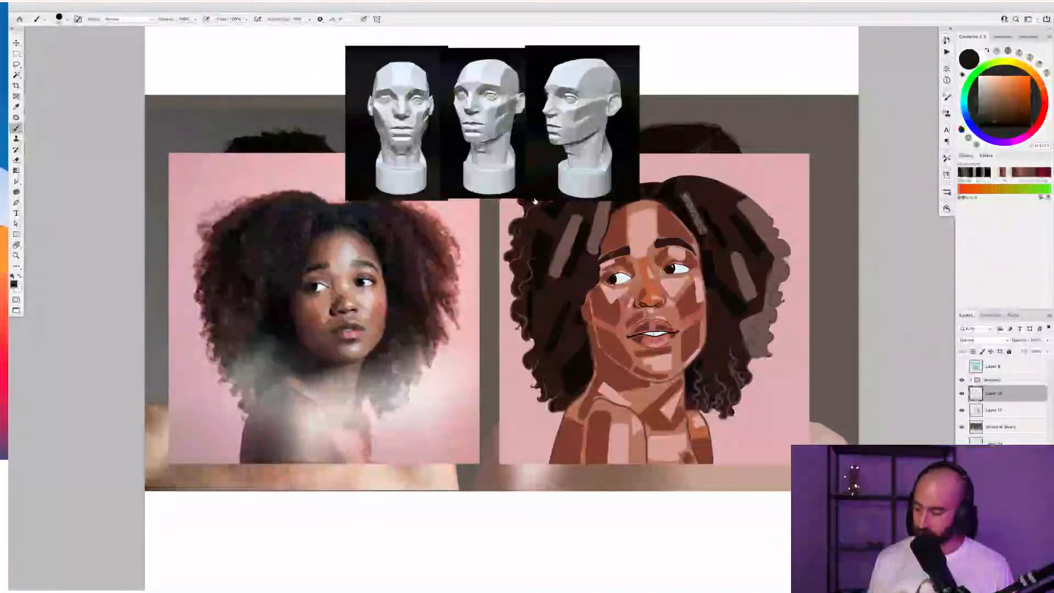
pyautogui.click(971, 380)
pyautogui.moveTo(1003, 392); pyautogui.dragTo(1003, 374)
pyautogui.click(971, 396)
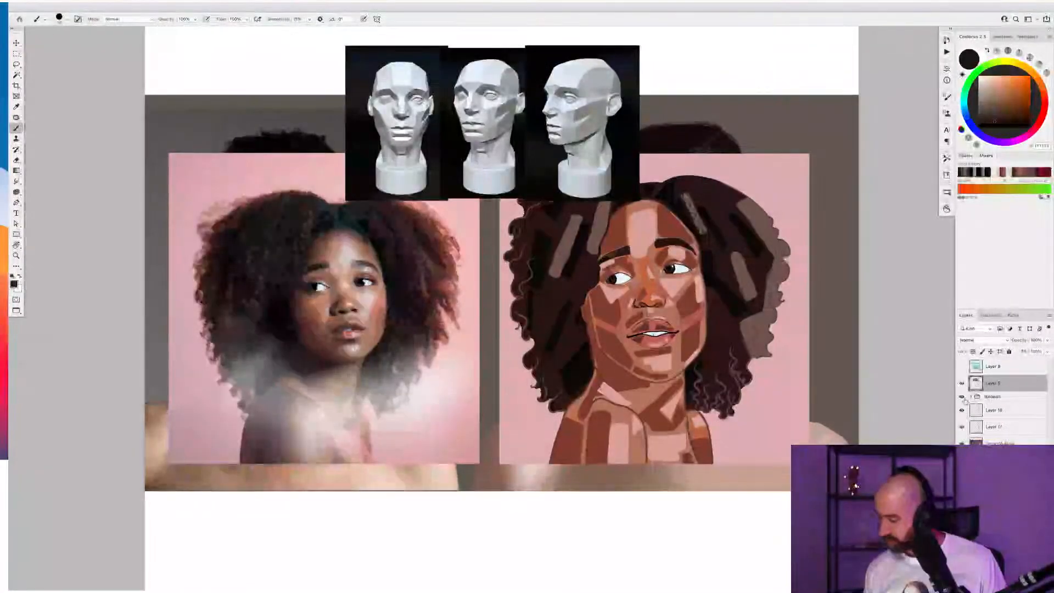
pyautogui.click(962, 396)
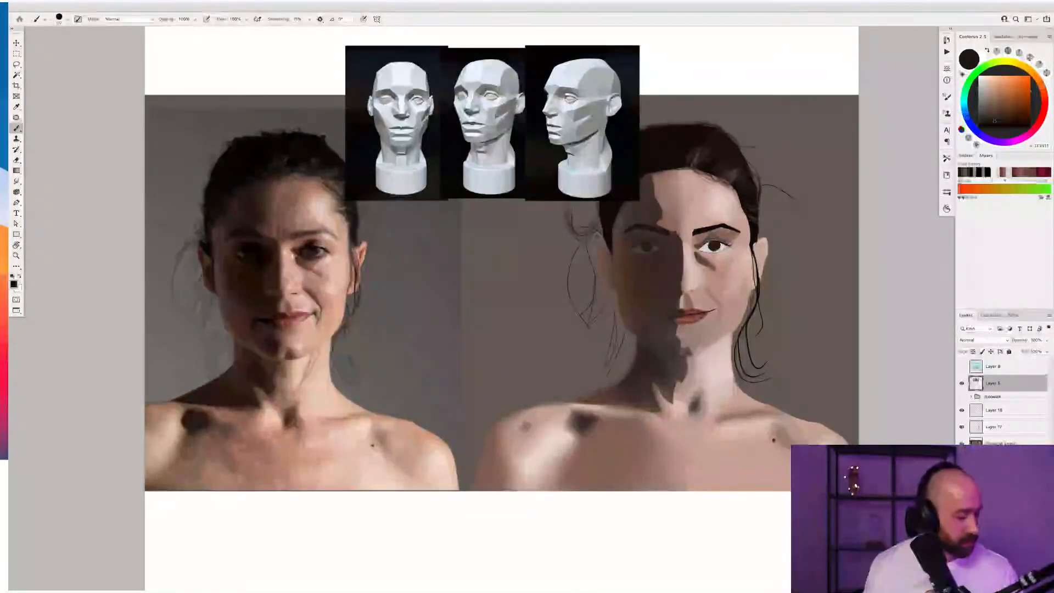
# Shift the selected portrait layers and planar head reference lower on the canvas, and place the planar heads just above the portraits
pyautogui.press('v')
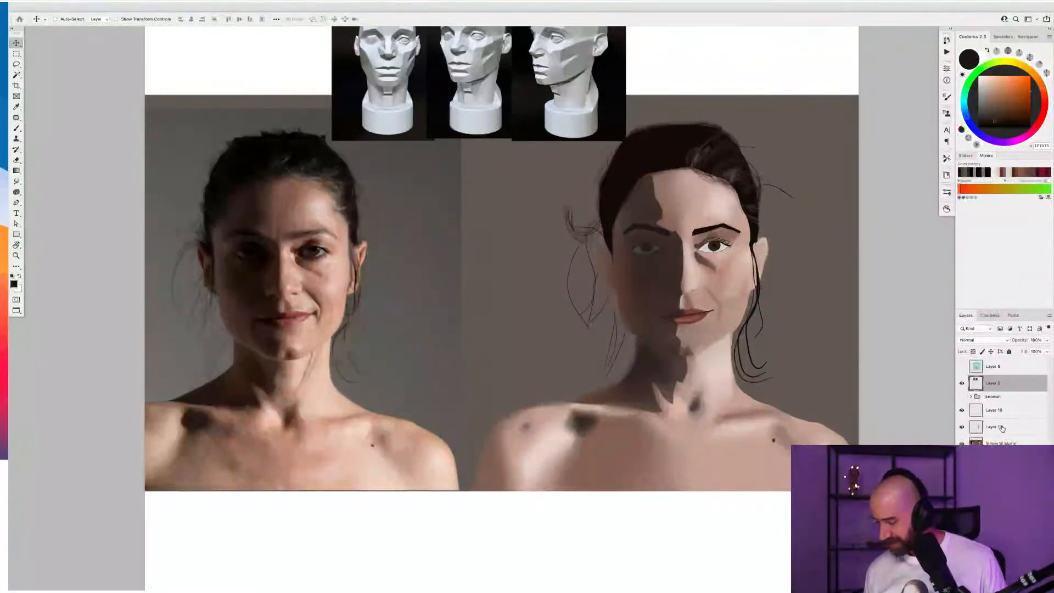
pyautogui.click(1000, 412)
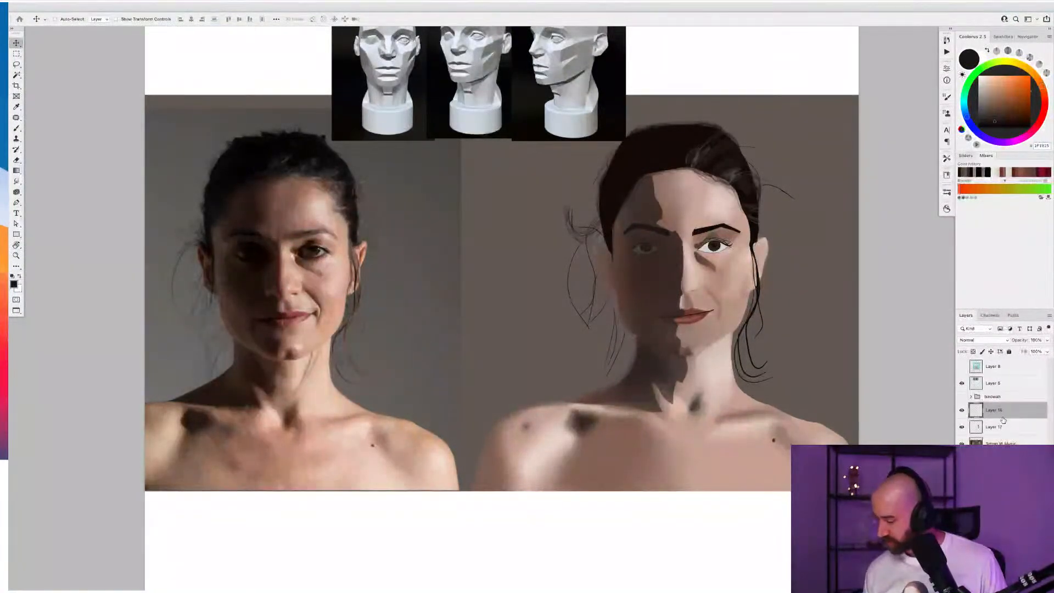
pyautogui.press('super')
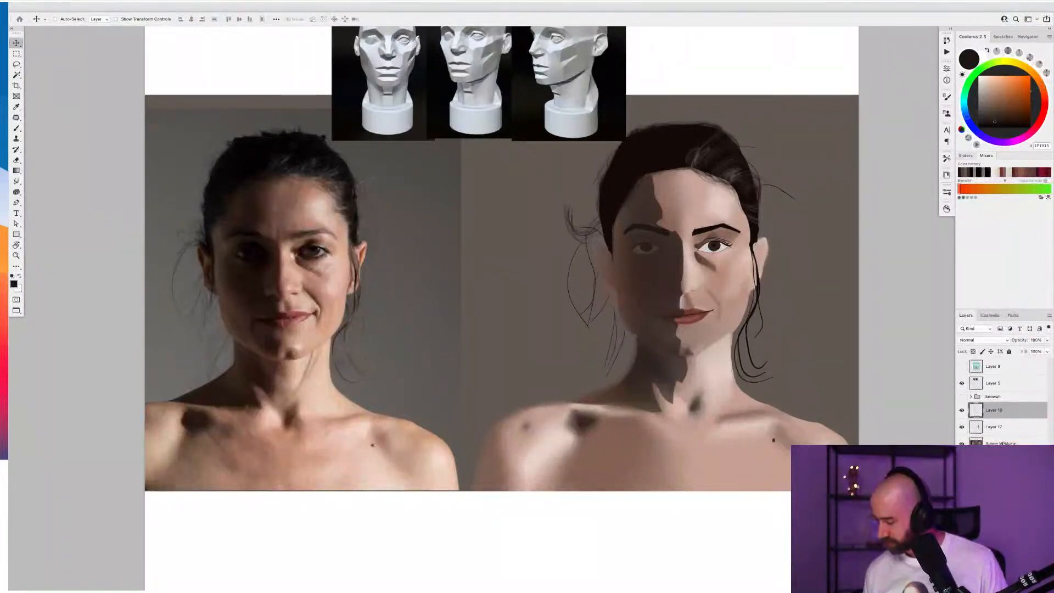
pyautogui.keyDown('shift'); pyautogui.click(1000, 460); pyautogui.keyUp('shift')
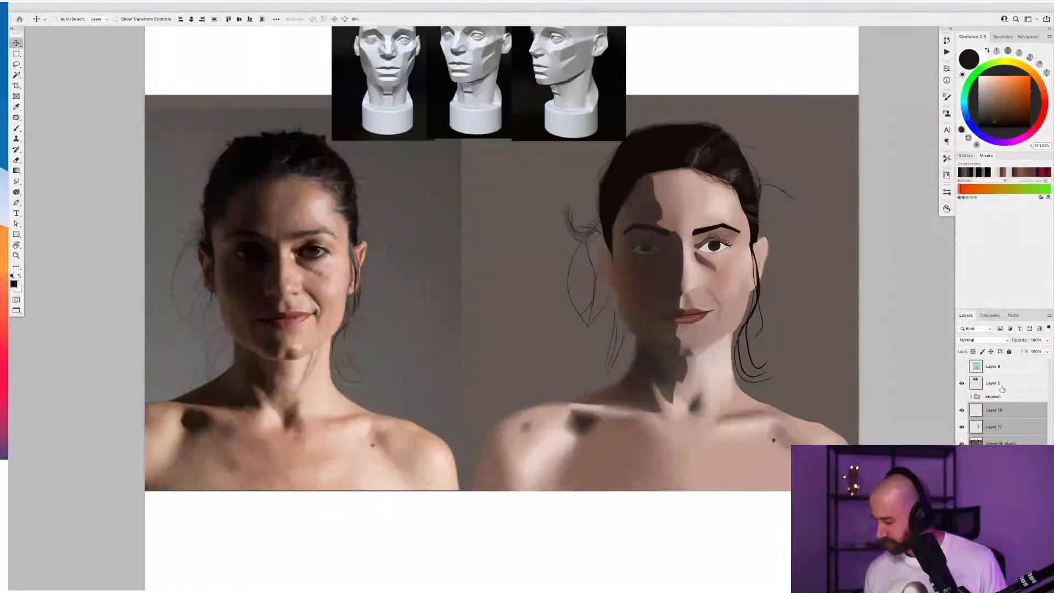
pyautogui.keyDown('super'); pyautogui.click(999, 383); pyautogui.keyUp('super')
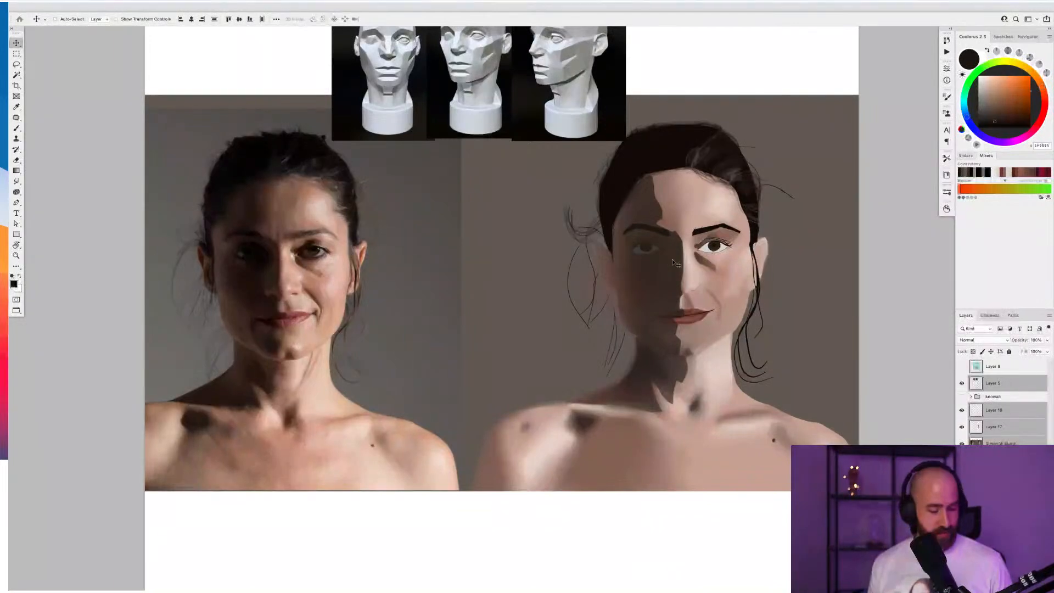
pyautogui.scroll(-3, 671, 258)
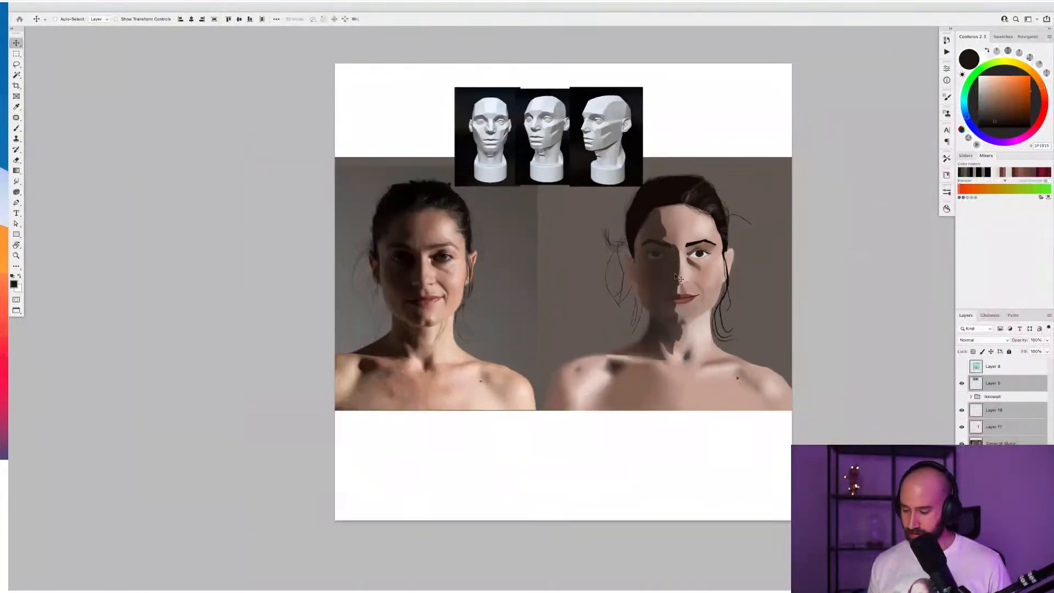
pyautogui.moveTo(677, 274); pyautogui.dragTo(682, 297)
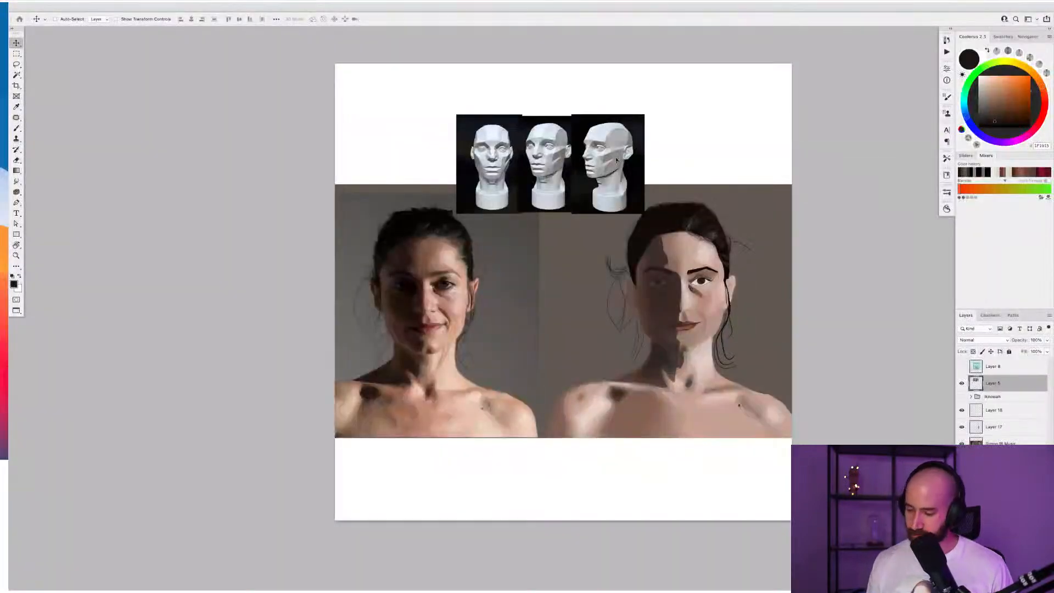
pyautogui.moveTo(633, 154); pyautogui.dragTo(640, 126)
pyautogui.scroll(1, 651, 263)
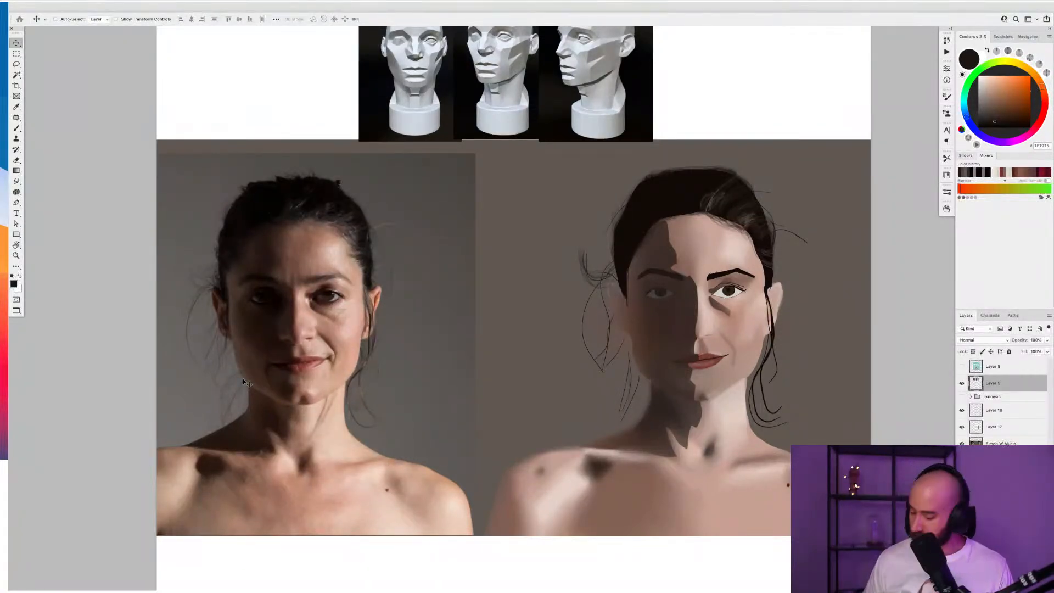
# Activate the empty layer above the shadow layer and set up a small brush with white sampled from the canvas
pyautogui.click(995, 412)
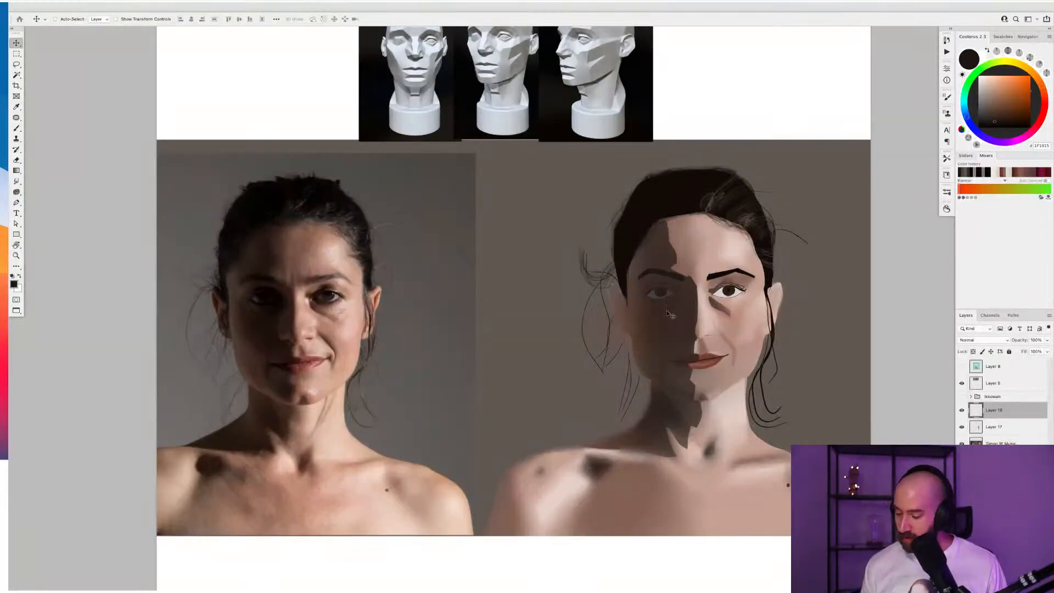
pyautogui.press('b')
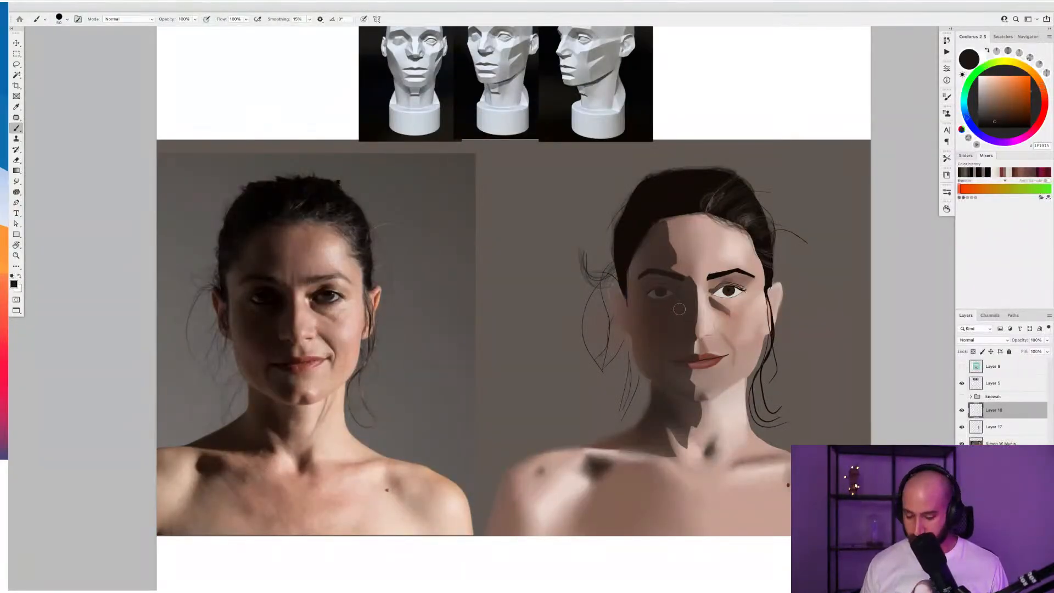
pyautogui.press('[')
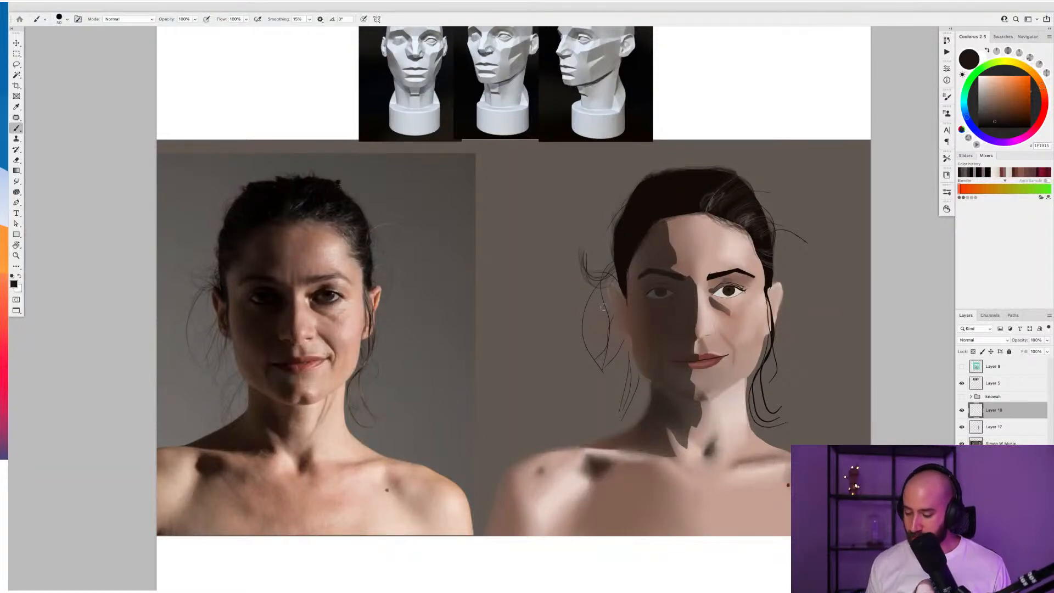
pyautogui.keyDown('alt'); pyautogui.click(733, 110); pyautogui.keyUp('alt')
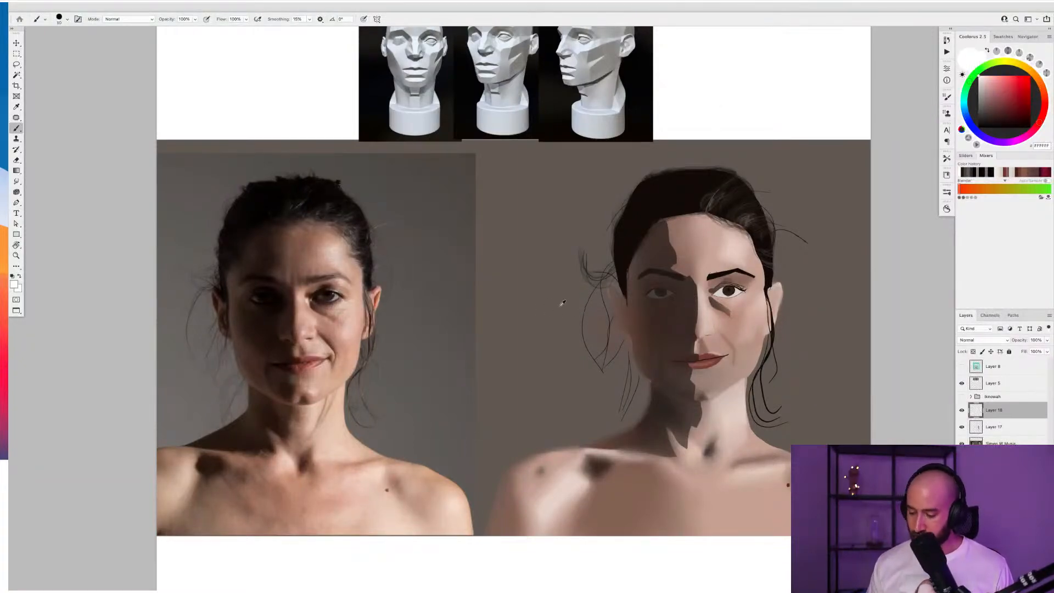
pyautogui.press('[')
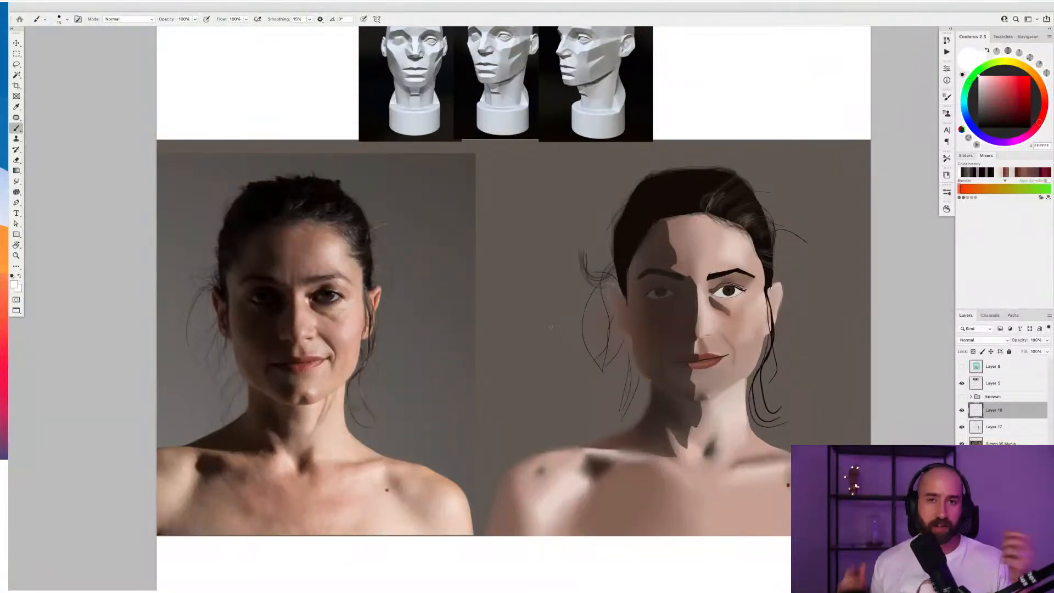
# Mark the light direction with a white arrow toward the painted face, stroke the nose's side plane, and undo the marks
pyautogui.moveTo(526, 347)
pyautogui.mouseDown()
pyautogui.moveTo(618, 349)
pyautogui.moveTo(606, 342)
pyautogui.moveTo(606, 357)
pyautogui.mouseUp()
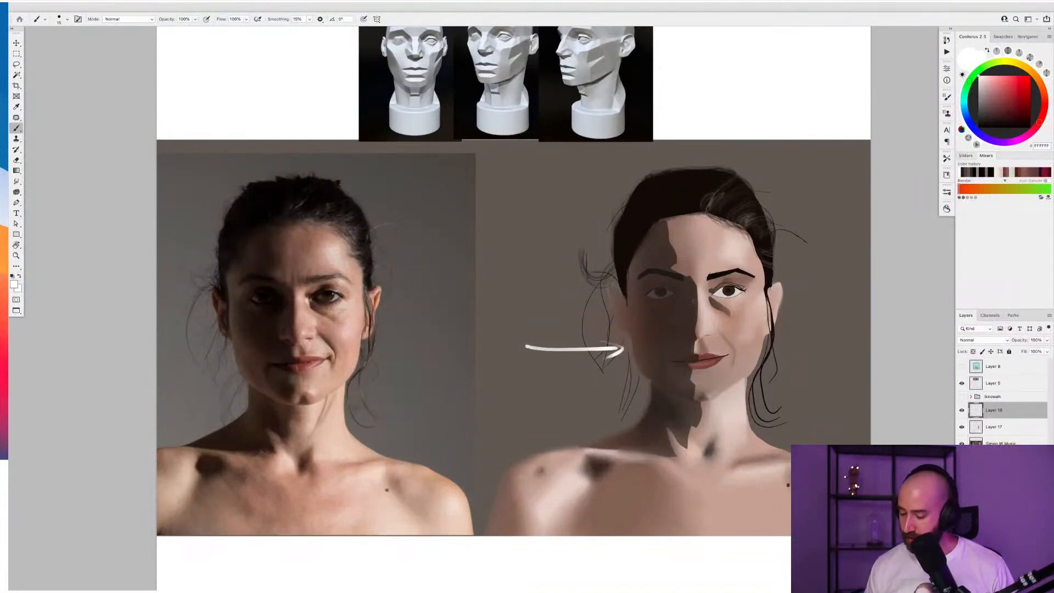
pyautogui.moveTo(683, 295); pyautogui.dragTo(679, 333)
pyautogui.moveTo(687, 292); pyautogui.dragTo(688, 329)
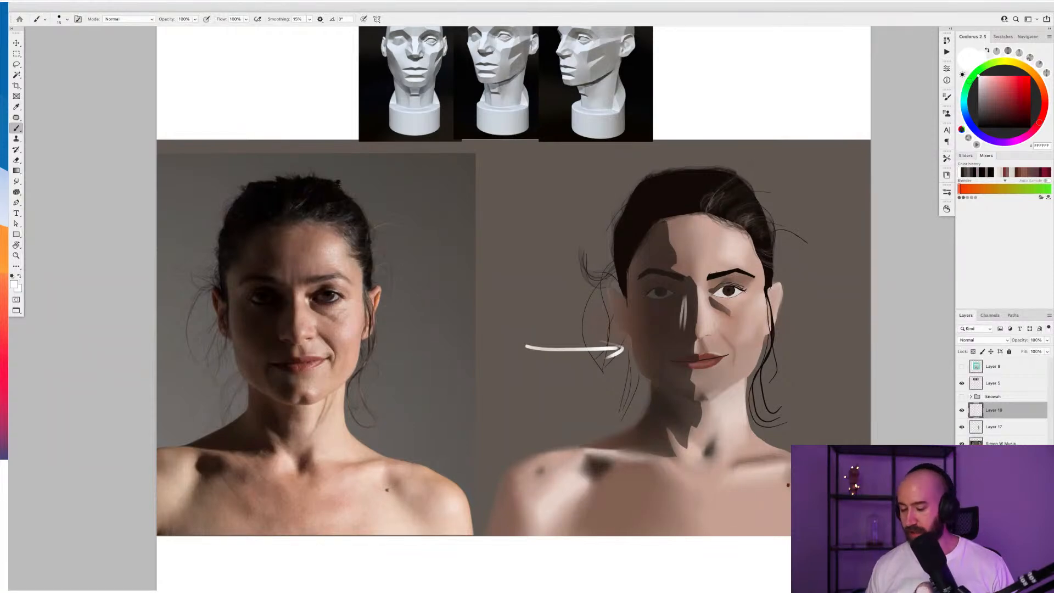
pyautogui.hotkey('ctrl', 'z')
pyautogui.hotkey('ctrl', 'z')
pyautogui.hotkey('ctrl', 'z')
# Mark the shadowed eye of the painting in white, and undo all remaining white annotations
pyautogui.moveTo(602, 342); pyautogui.dragTo(608, 358)
pyautogui.moveTo(644, 294)
pyautogui.mouseDown()
pyautogui.moveTo(632, 325)
pyautogui.moveTo(672, 385)
pyautogui.mouseUp()
pyautogui.hotkey('ctrl', 'z')
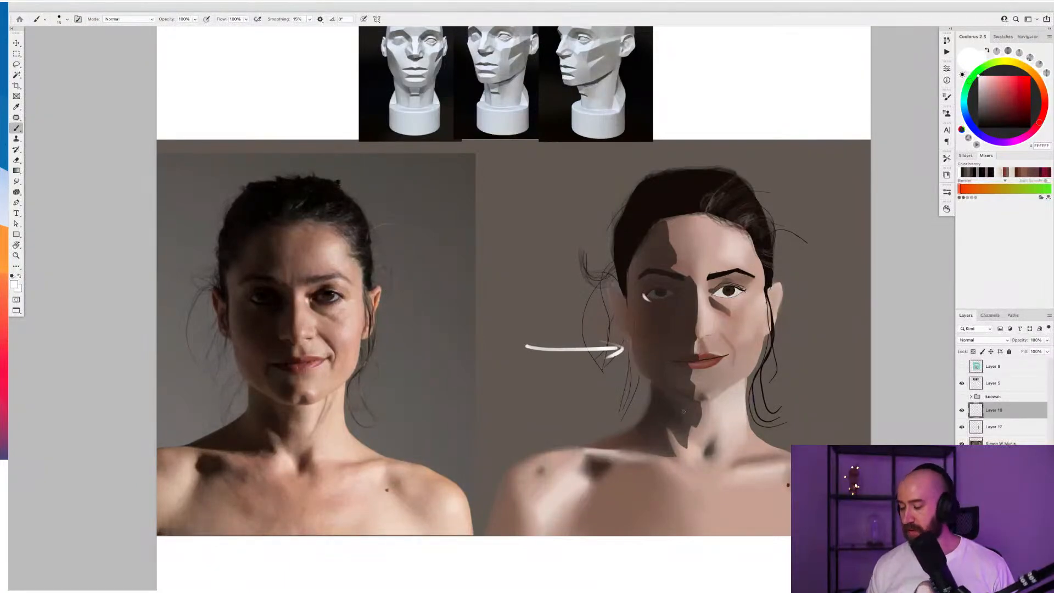
pyautogui.hotkey('ctrl', 'z')
pyautogui.hotkey('ctrl', 'z')
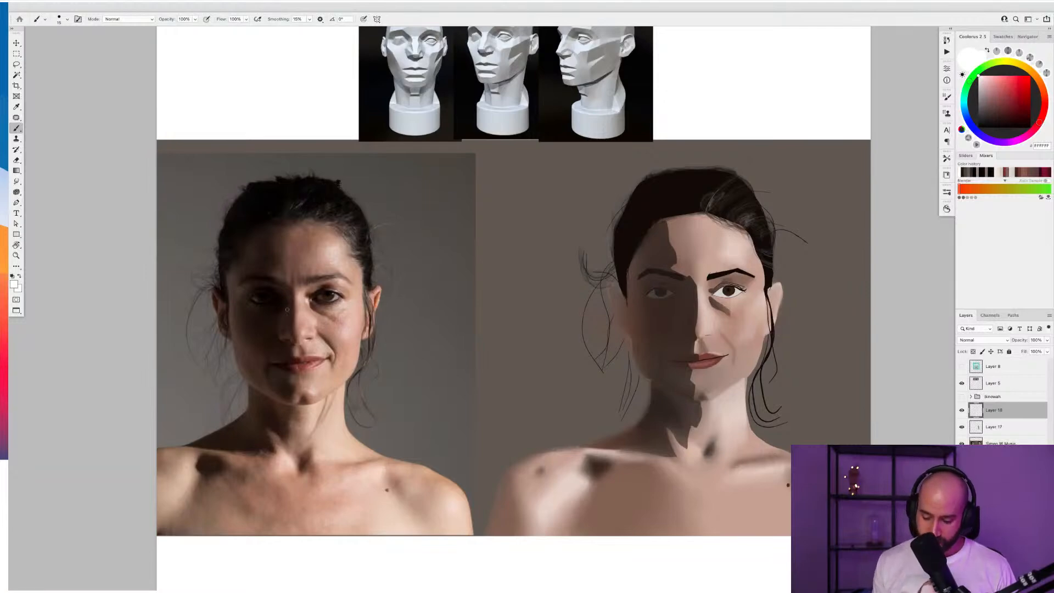
# Outline the nose's side plane and the shadowed cheek on the reference photo in white, and undo the outlines
pyautogui.moveTo(286, 302)
pyautogui.mouseDown()
pyautogui.moveTo(276, 325)
pyautogui.moveTo(291, 336)
pyautogui.moveTo(289, 300)
pyautogui.moveTo(253, 363)
pyautogui.moveTo(261, 389)
pyautogui.moveTo(232, 314)
pyautogui.mouseUp()
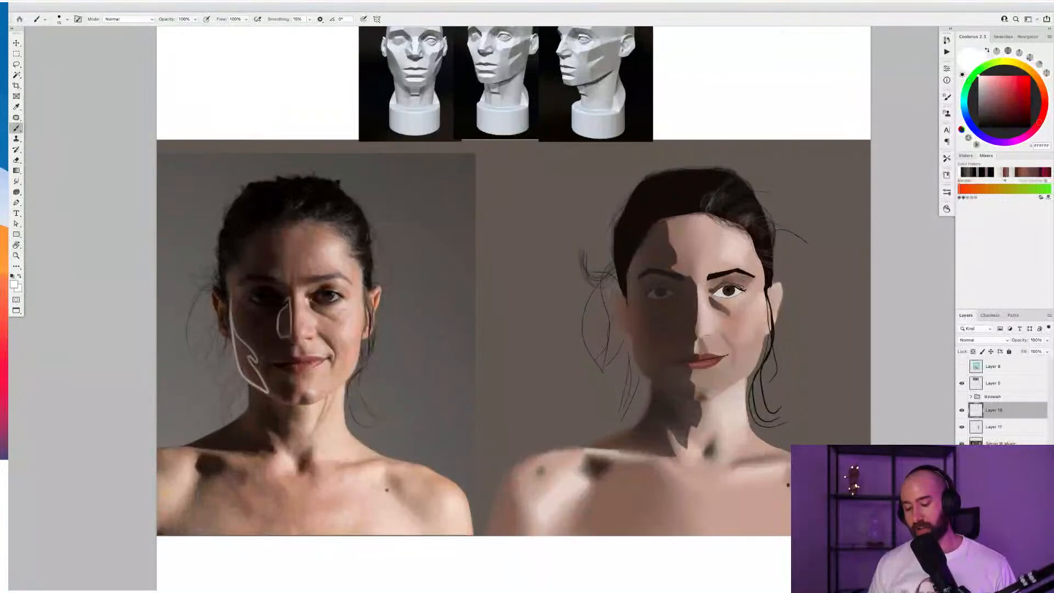
pyautogui.hotkey('ctrl', 'z')
pyautogui.hotkey('ctrl', 'z')
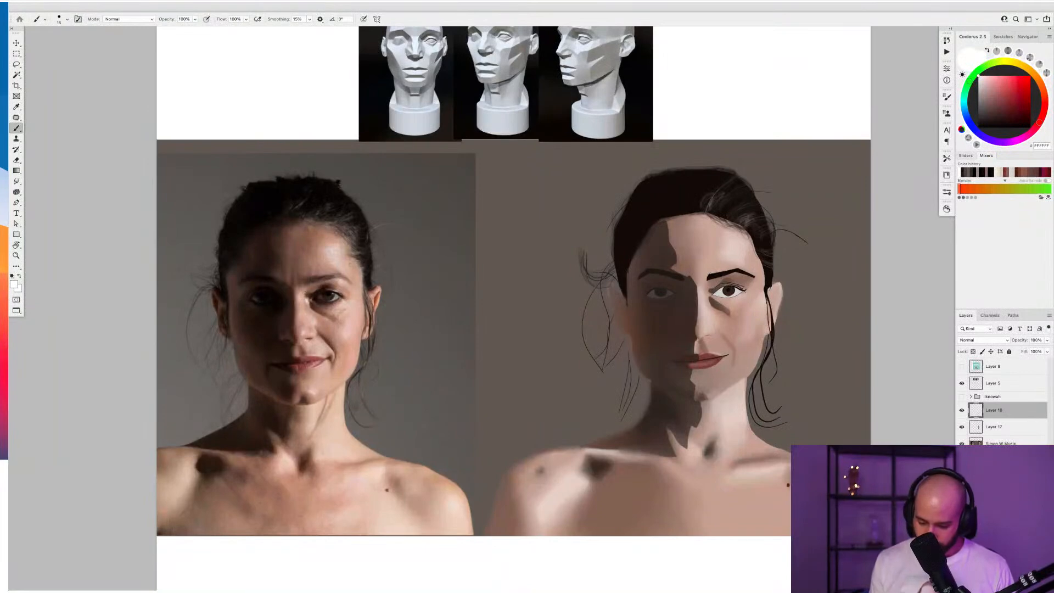
pyautogui.moveTo(287, 299)
pyautogui.mouseDown()
pyautogui.moveTo(263, 285)
pyautogui.moveTo(243, 296)
pyautogui.moveTo(266, 311)
pyautogui.moveTo(286, 301)
pyautogui.mouseUp()
pyautogui.press('super+z')
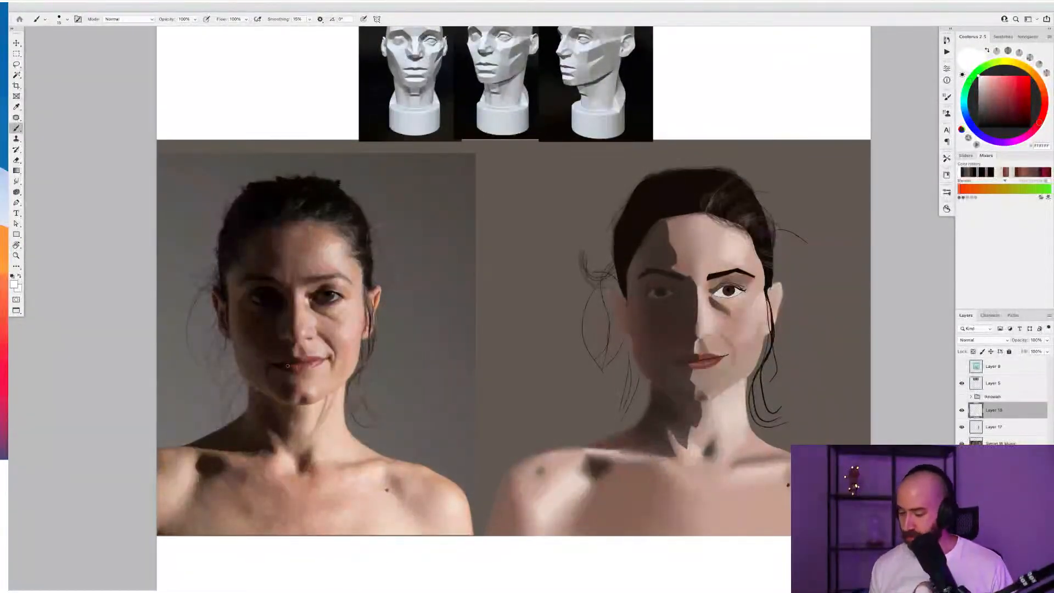
# Darken the painting's shadowed eye socket using near-black brown sampled from the hair and a darkened brown sampled beside the nose
pyautogui.keyDown('alt'); pyautogui.click(640, 212); pyautogui.keyUp('alt')
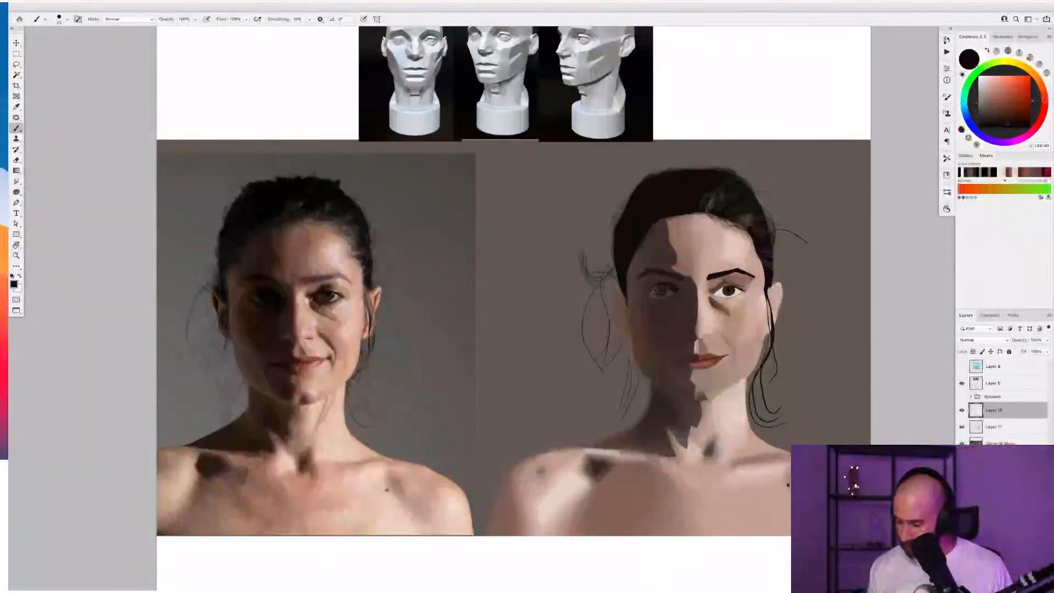
pyautogui.press(']')
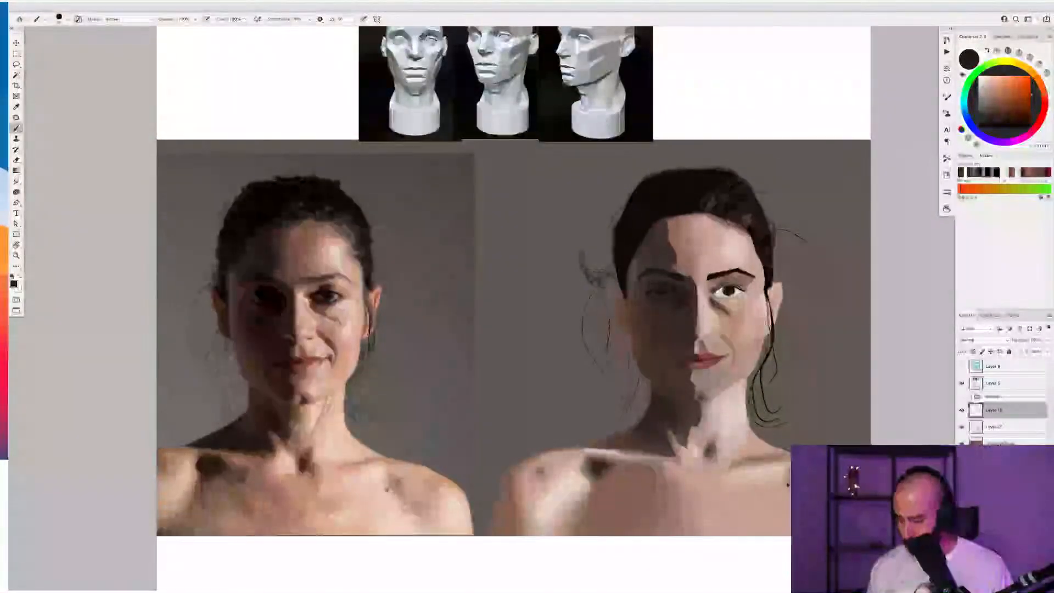
pyautogui.keyDown('alt'); pyautogui.click(693, 305); pyautogui.keyUp('alt')
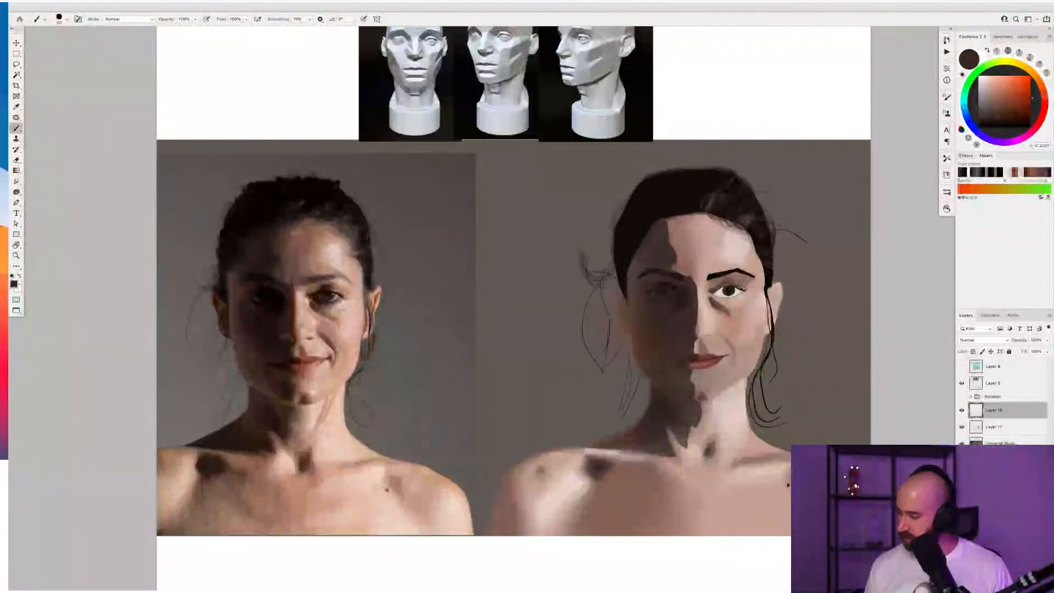
pyautogui.click(1007, 122)
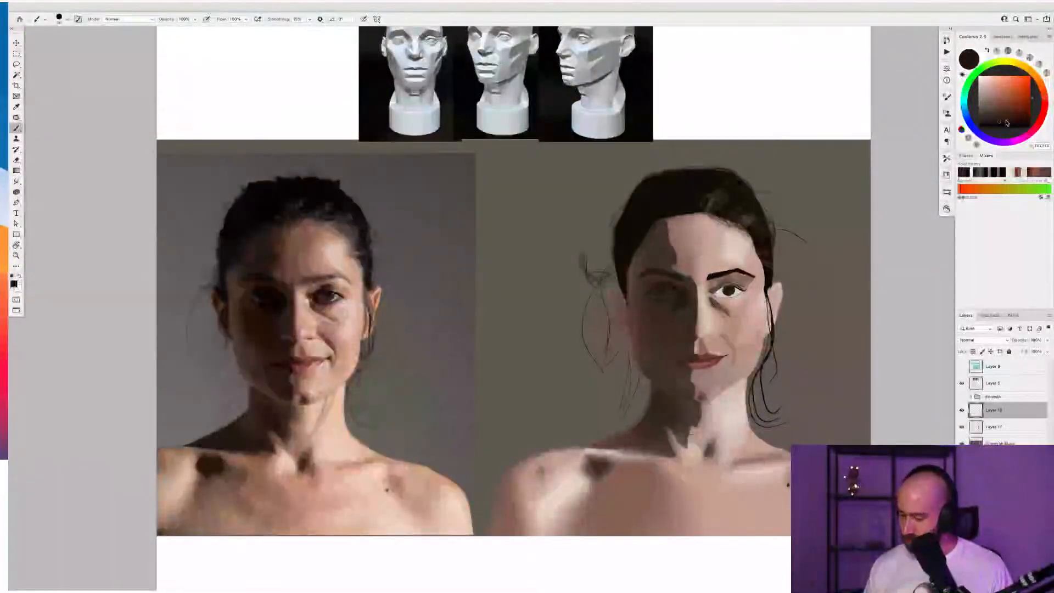
# Shade the shadowed eye socket, nose side and mouth corner with dark browns sampled from the face, varying the brush size
pyautogui.keyDown('alt'); pyautogui.click(661, 322); pyautogui.keyUp('alt')
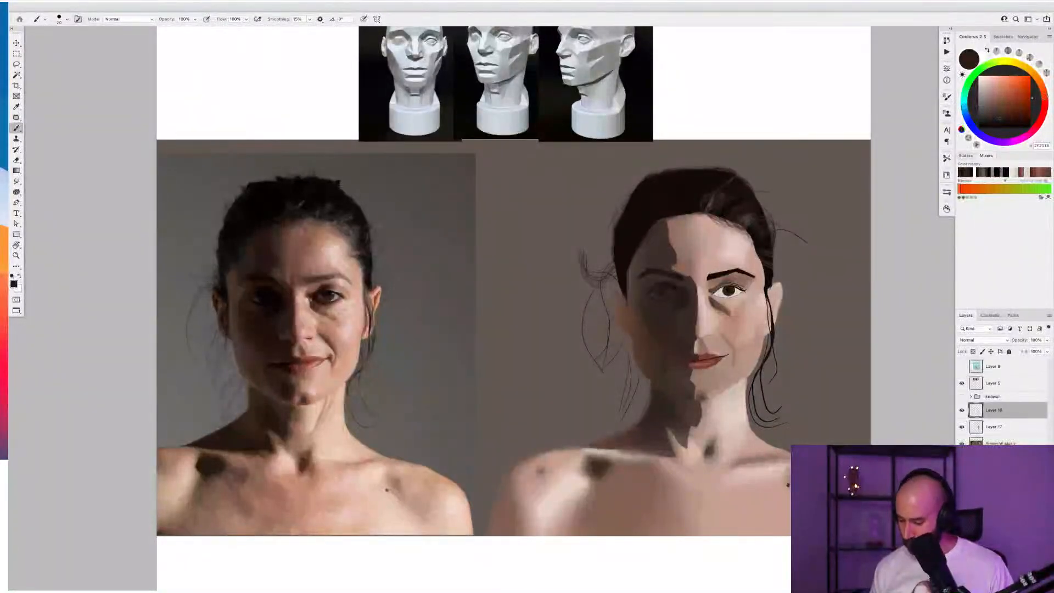
pyautogui.press(']')
pyautogui.press(']')
pyautogui.press(']')
pyautogui.press(']')
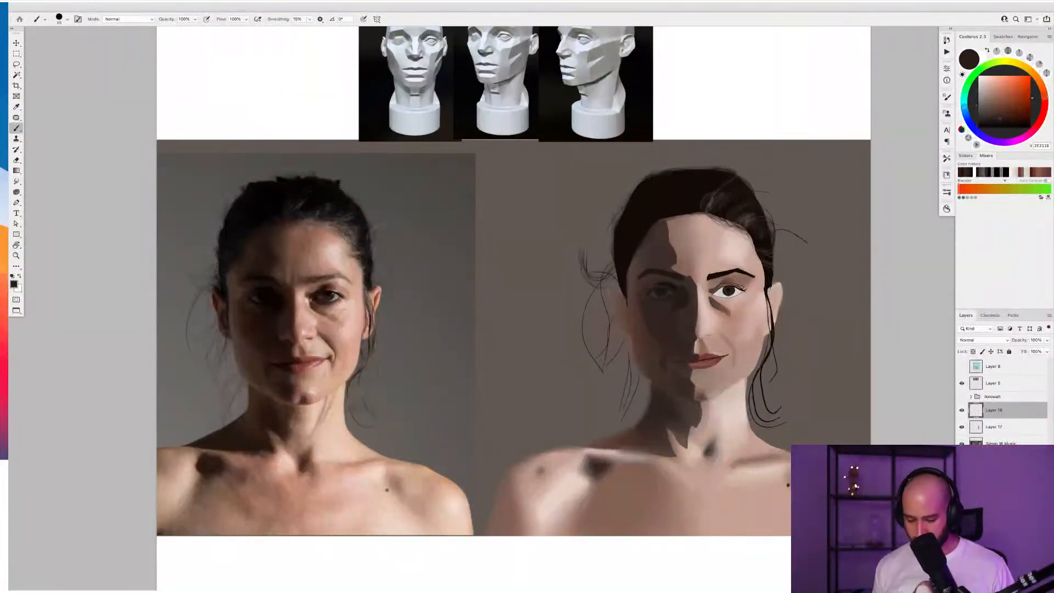
pyautogui.keyDown('alt'); pyautogui.click(685, 301); pyautogui.keyUp('alt')
pyautogui.press('[')
pyautogui.press('[')
pyautogui.moveTo(671, 305); pyautogui.dragTo(677, 301)
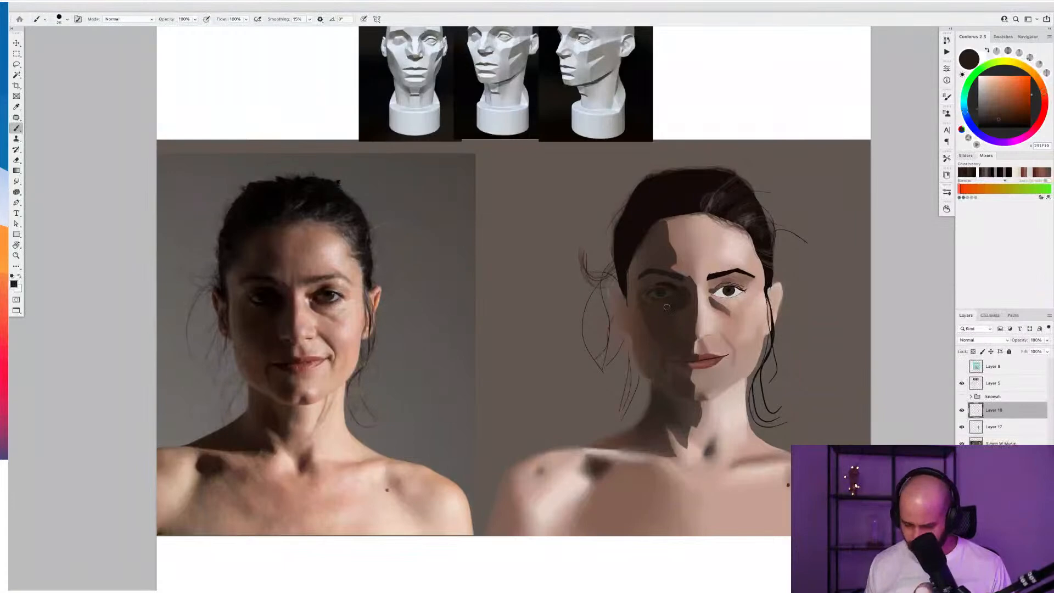
# Refine the shadowed eye with a smaller brush in a darkened brown sampled from the cheek, and undo the test scribble on the forehead
pyautogui.keyDown('alt'); pyautogui.click(646, 314); pyautogui.keyUp('alt')
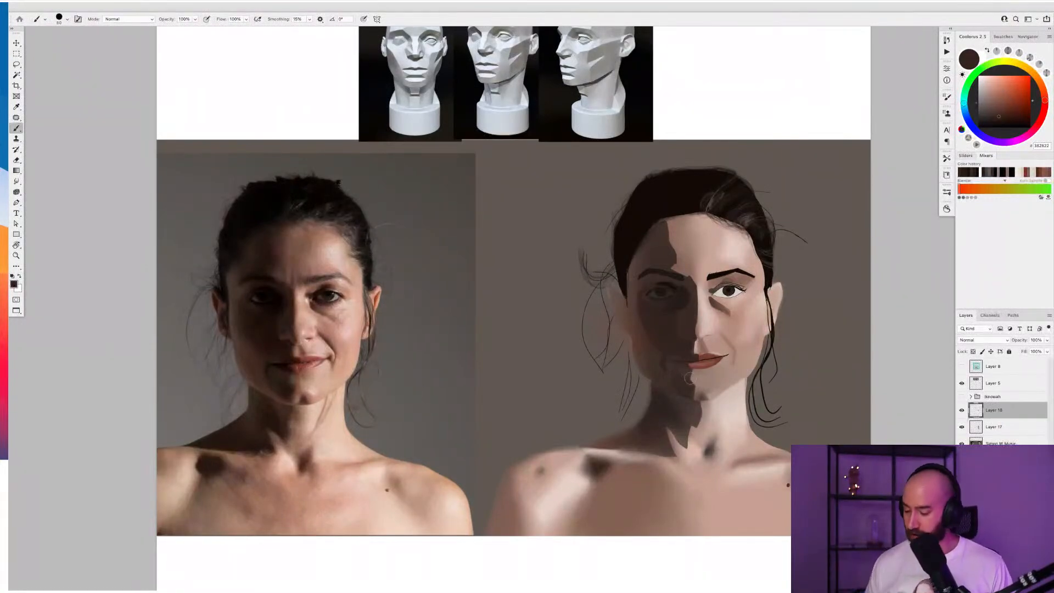
pyautogui.click(999, 122)
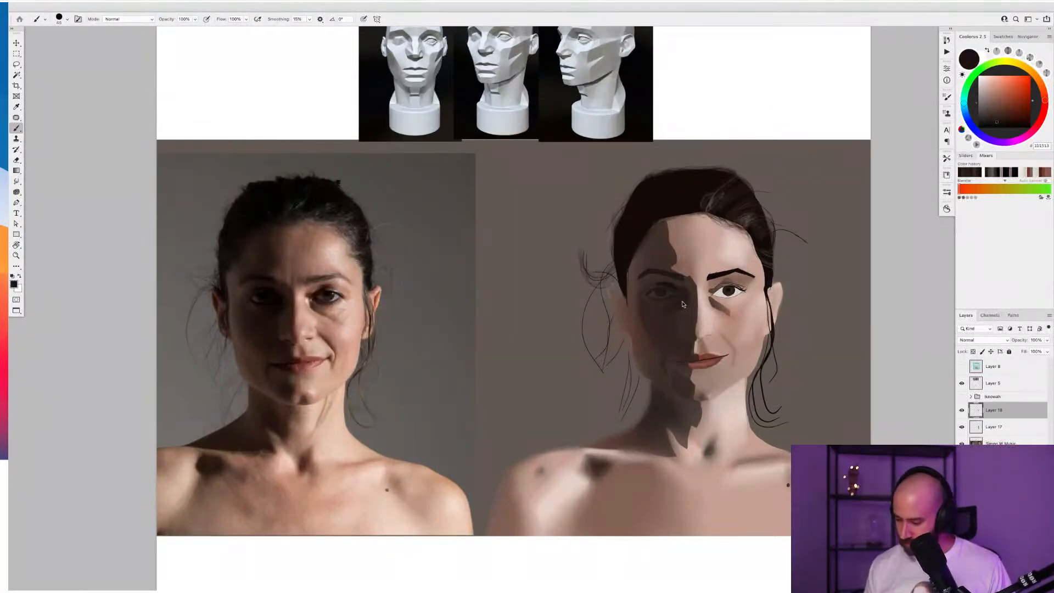
pyautogui.press('[')
pyautogui.press('[')
pyautogui.press('[')
pyautogui.press('[')
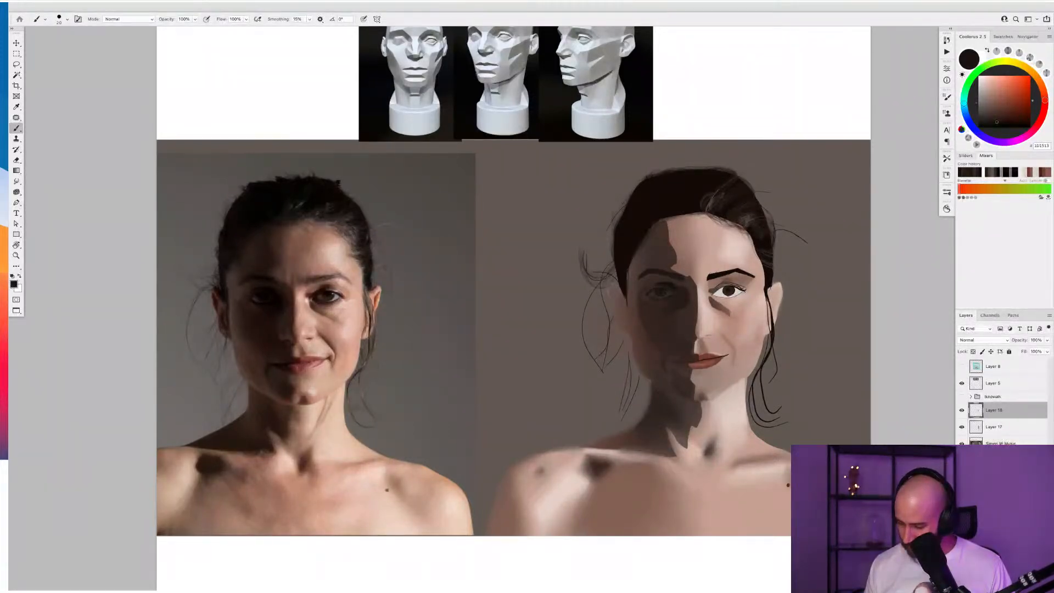
pyautogui.moveTo(691, 242); pyautogui.dragTo(736, 243)
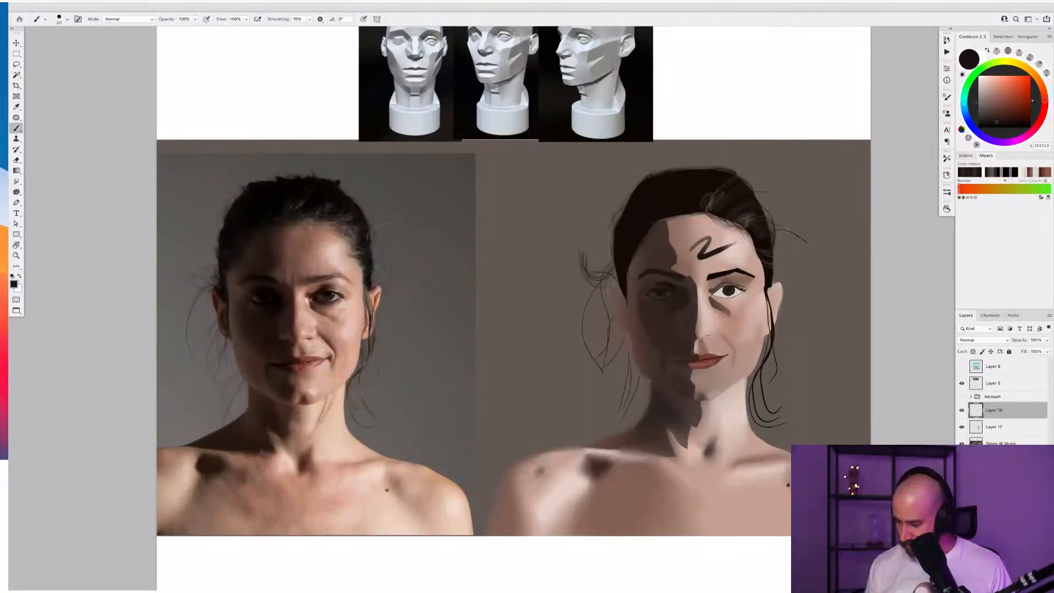
pyautogui.press('super+z')
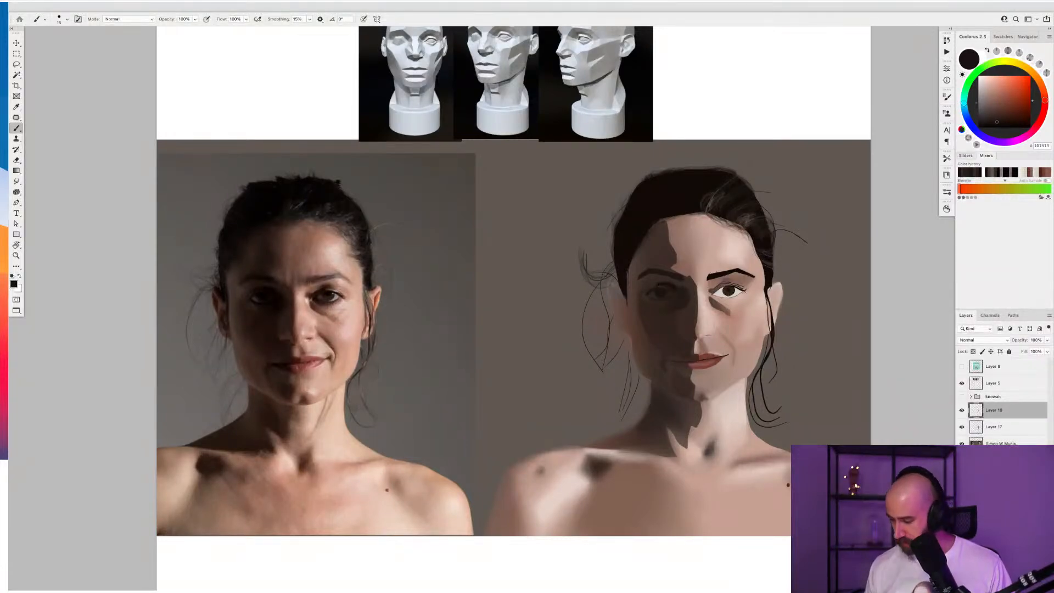
# Rework the shadowed eye area with a brown sampled beside the painting's shadowed ear, varying the brush size
pyautogui.press(']')
pyautogui.press(']')
pyautogui.press(']')
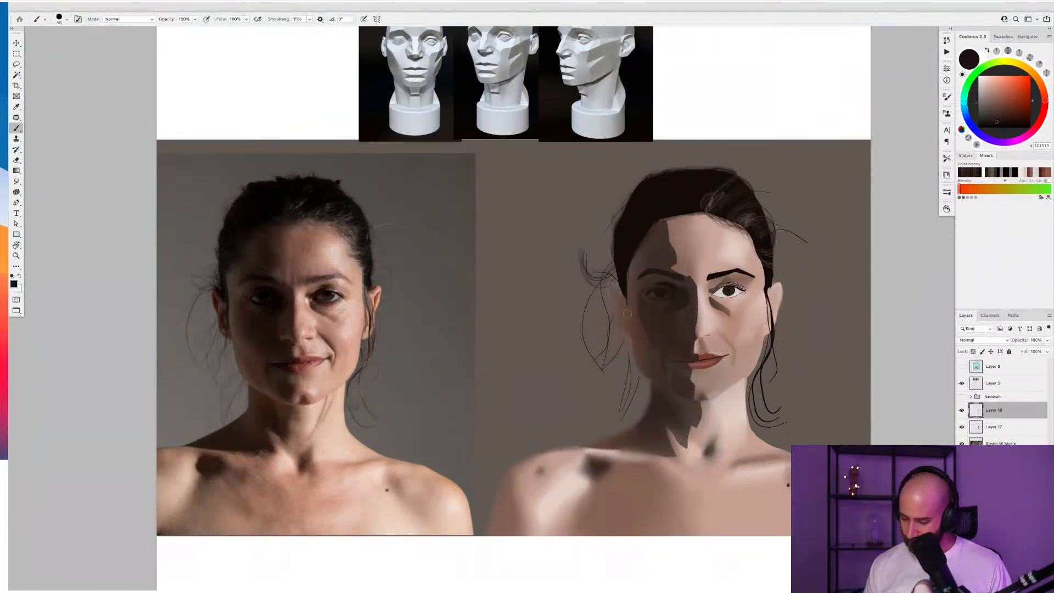
pyautogui.keyDown('alt'); pyautogui.click(620, 315); pyautogui.keyUp('alt')
pyautogui.press('[')
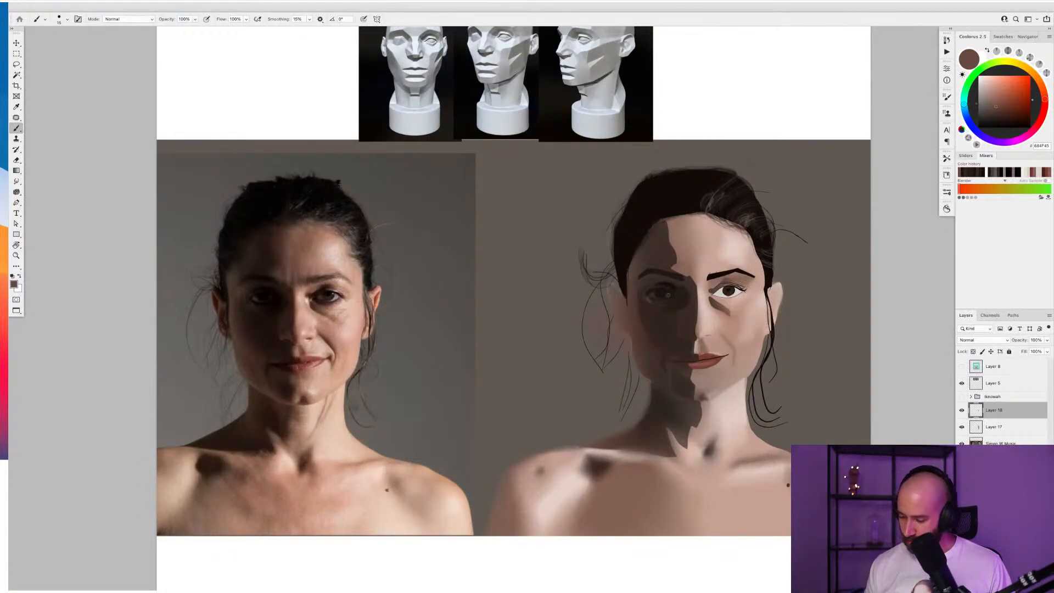
pyautogui.press(']')
pyautogui.press(']')
pyautogui.press(']')
pyautogui.press(']')
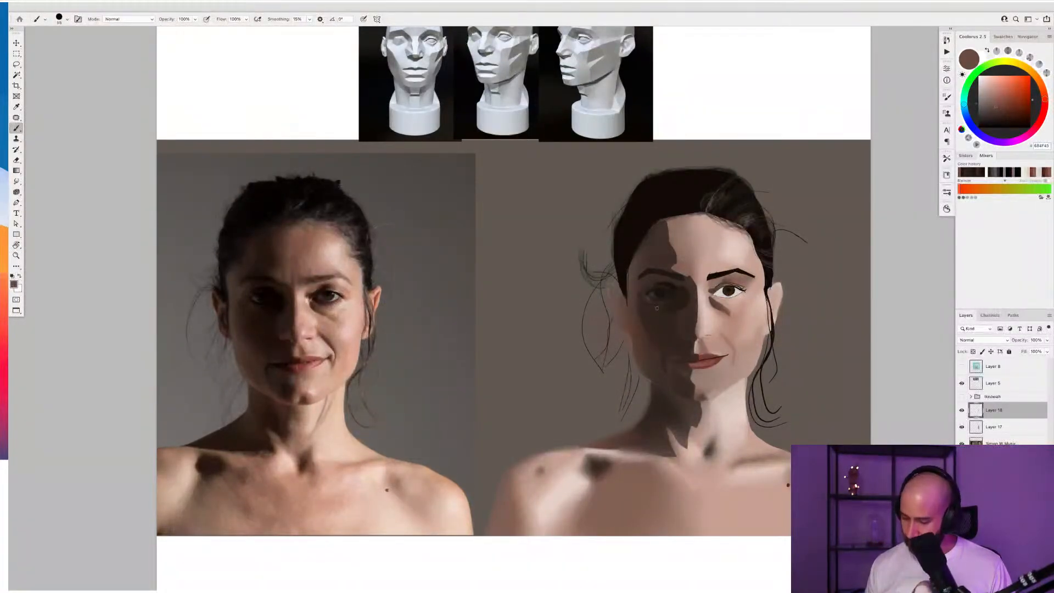
pyautogui.press('[')
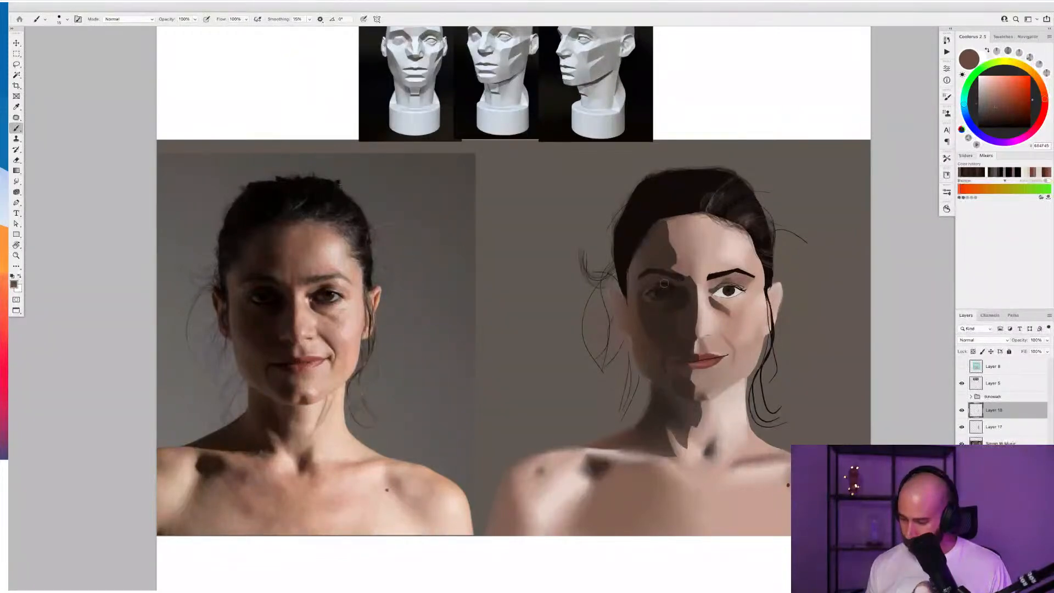
# Refine the shadowed eye and its socket with near-black and mid browns sampled from around the eye
pyautogui.keyDown('alt'); pyautogui.click(648, 286); pyautogui.keyUp('alt')
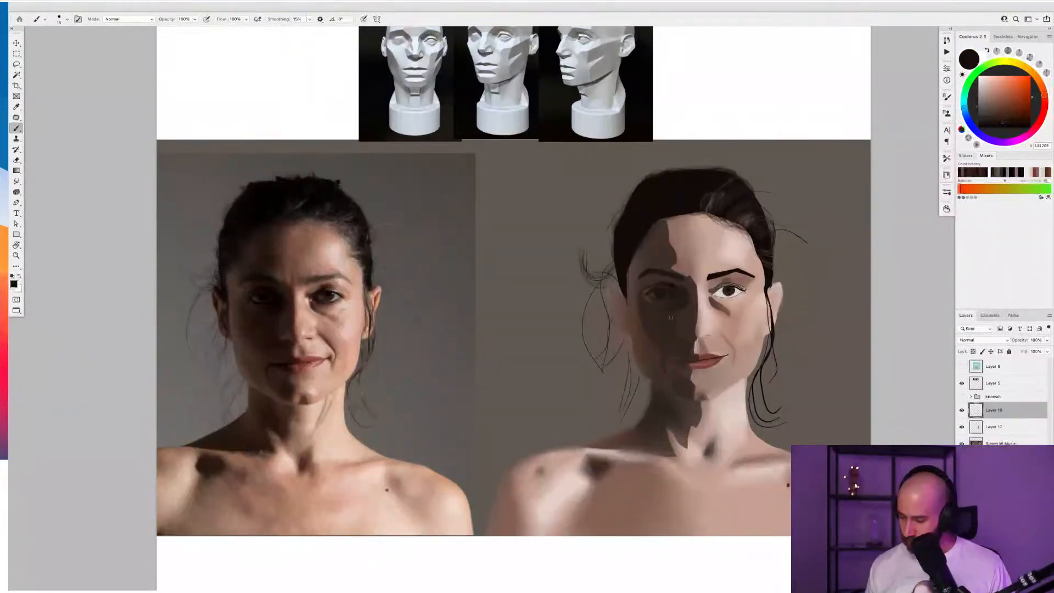
pyautogui.keyDown('alt'); pyautogui.click(652, 311); pyautogui.keyUp('alt')
pyautogui.press(']')
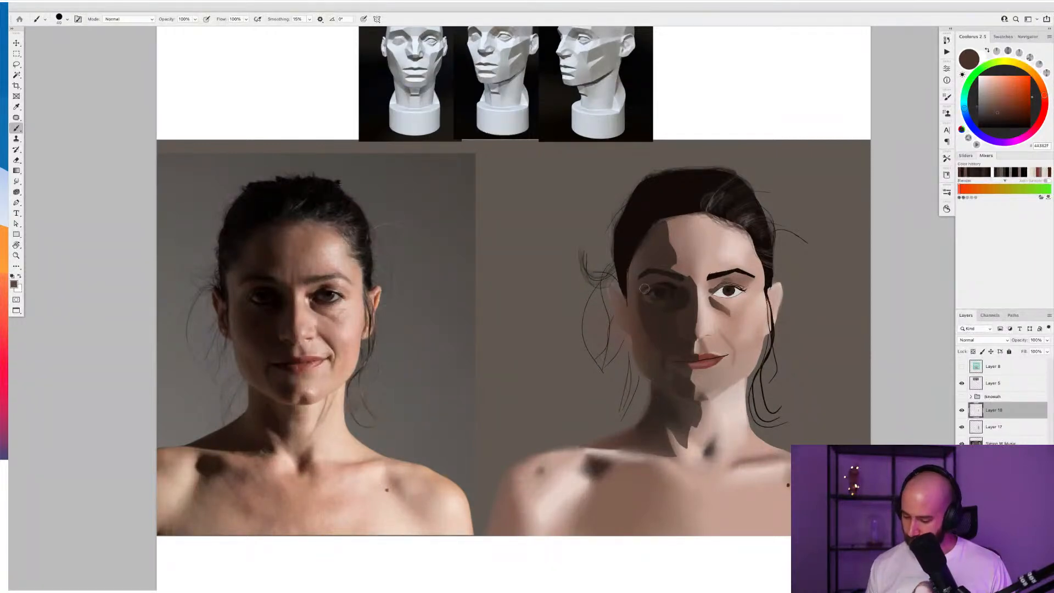
pyautogui.keyDown('alt'); pyautogui.click(644, 280); pyautogui.keyUp('alt')
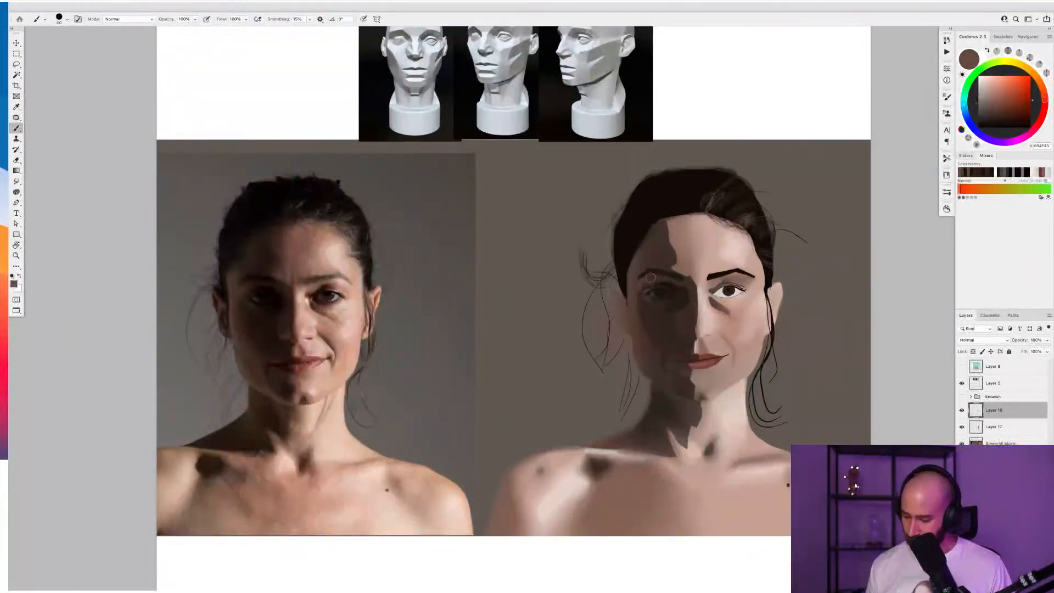
pyautogui.keyDown('alt'); pyautogui.click(640, 287); pyautogui.keyUp('alt')
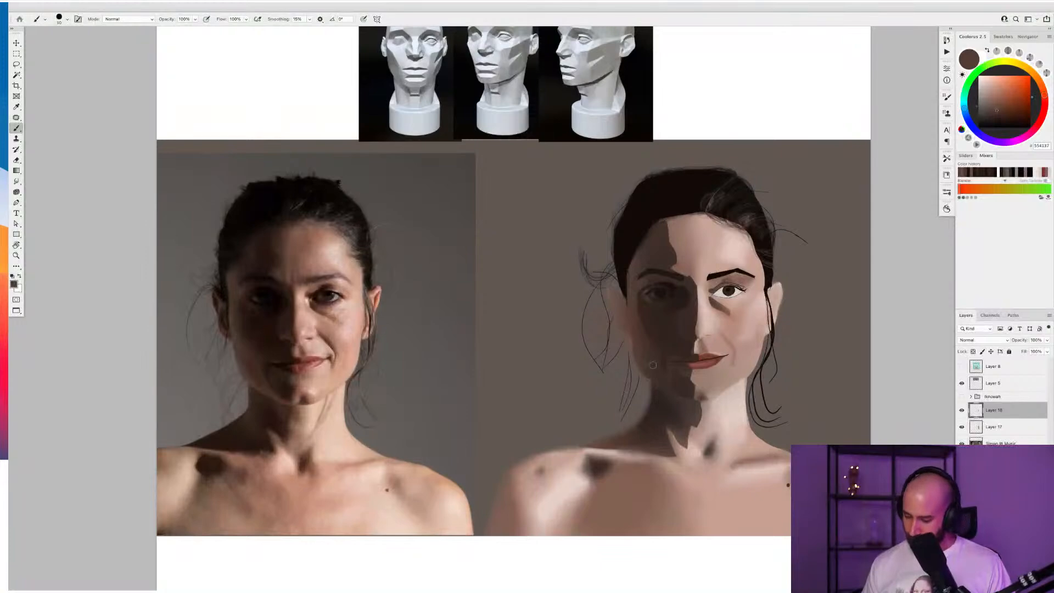
# Shift the shading colour to a dark red and a reddened brown sampled from the shadowed cheek to warm the face's shadow side
pyautogui.click(1044, 108)
pyautogui.click(1013, 117)
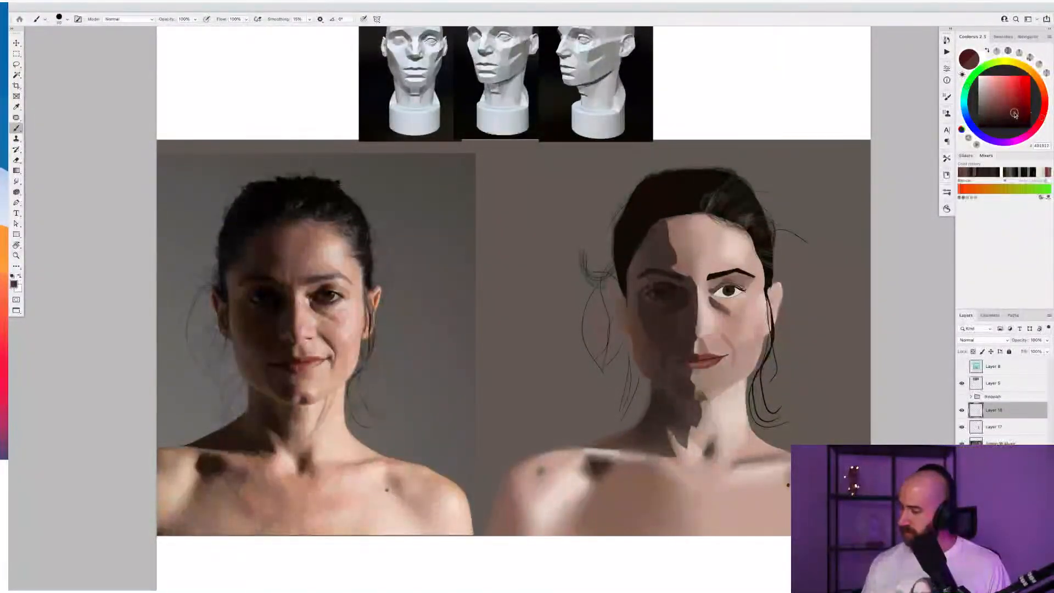
pyautogui.keyDown('alt'); pyautogui.click(650, 333); pyautogui.keyUp('alt')
pyautogui.click(1043, 111)
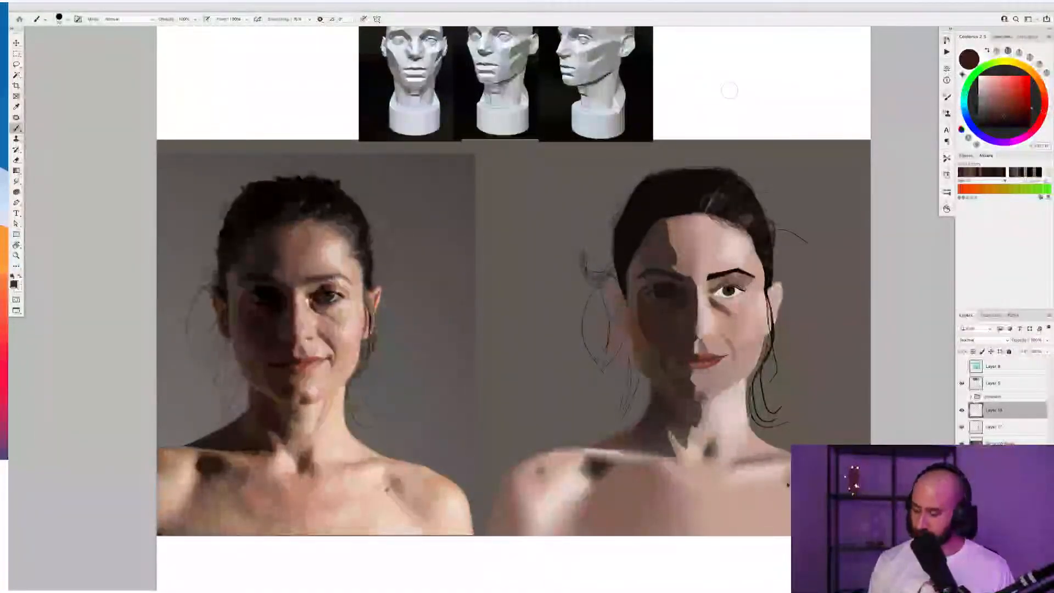
# Circle the cast shadow on the reference photo's shoulder in white, and undo the circle
pyautogui.press('x')
pyautogui.moveTo(250, 437)
pyautogui.mouseDown()
pyautogui.moveTo(218, 501)
pyautogui.moveTo(250, 427)
pyautogui.moveTo(237, 380)
pyautogui.moveTo(244, 408)
pyautogui.mouseUp()
pyautogui.press('super+z')
pyautogui.press('super+z')
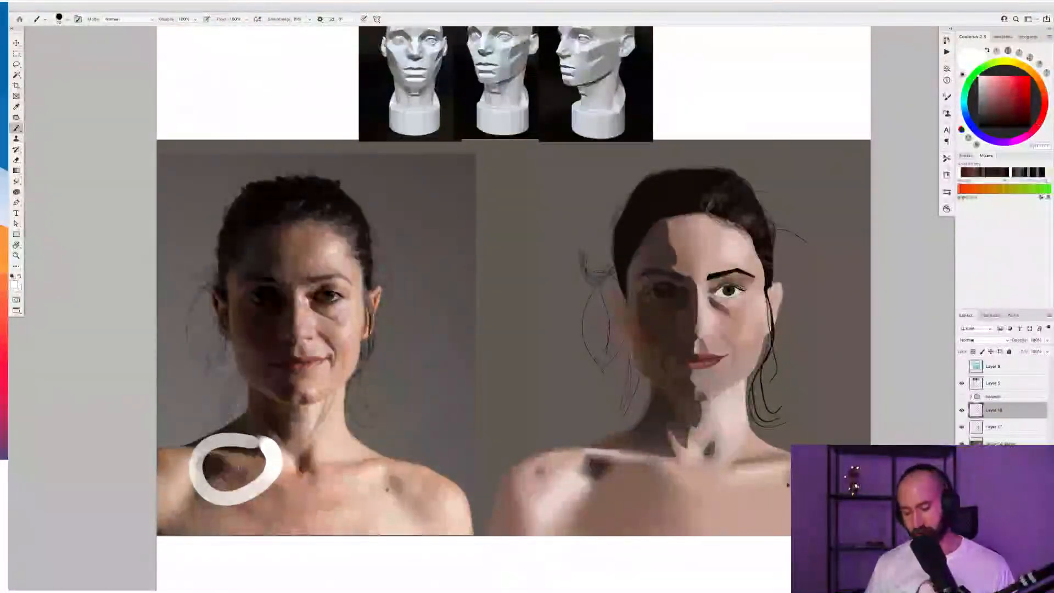
pyautogui.press('super+z')
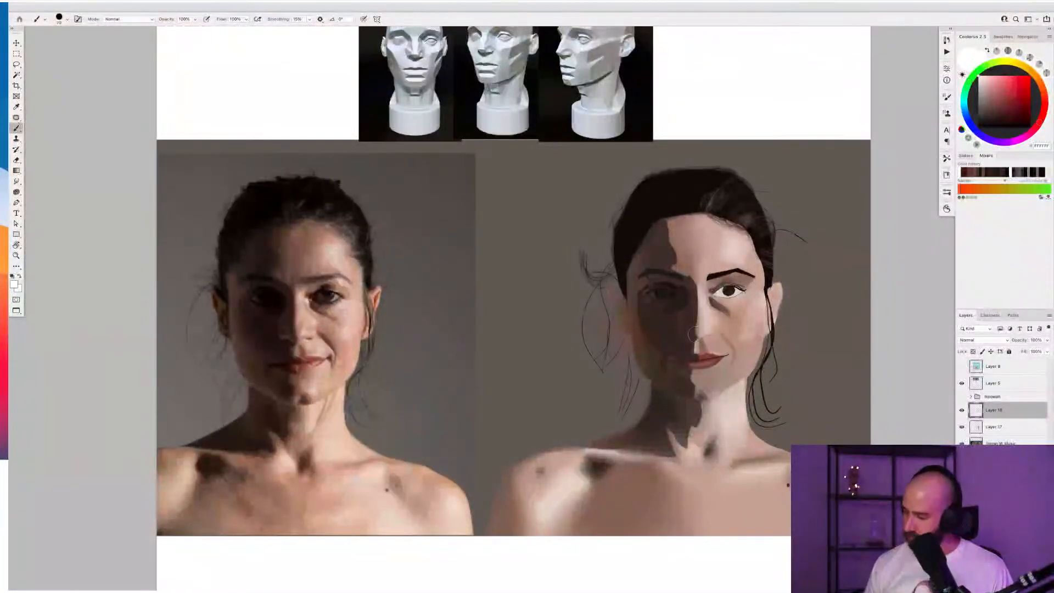
# Switch to the Soft Round brush, hide the selection edges around the face's shadow side, and add a new layer, undoing the white test stroke
pyautogui.rightClick(632, 251)
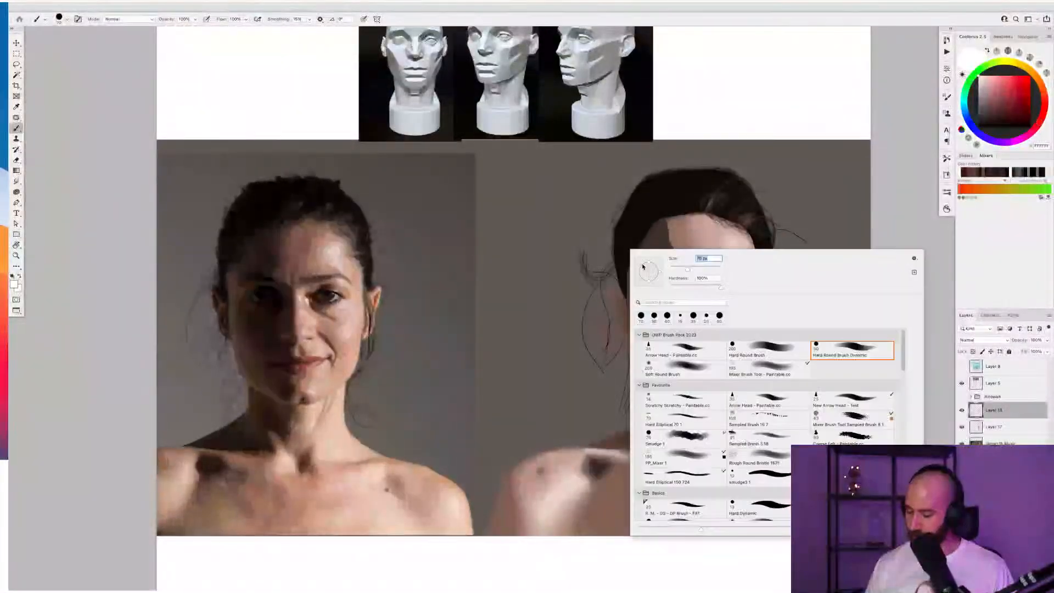
pyautogui.doubleClick(701, 374)
pyautogui.press('super+h')
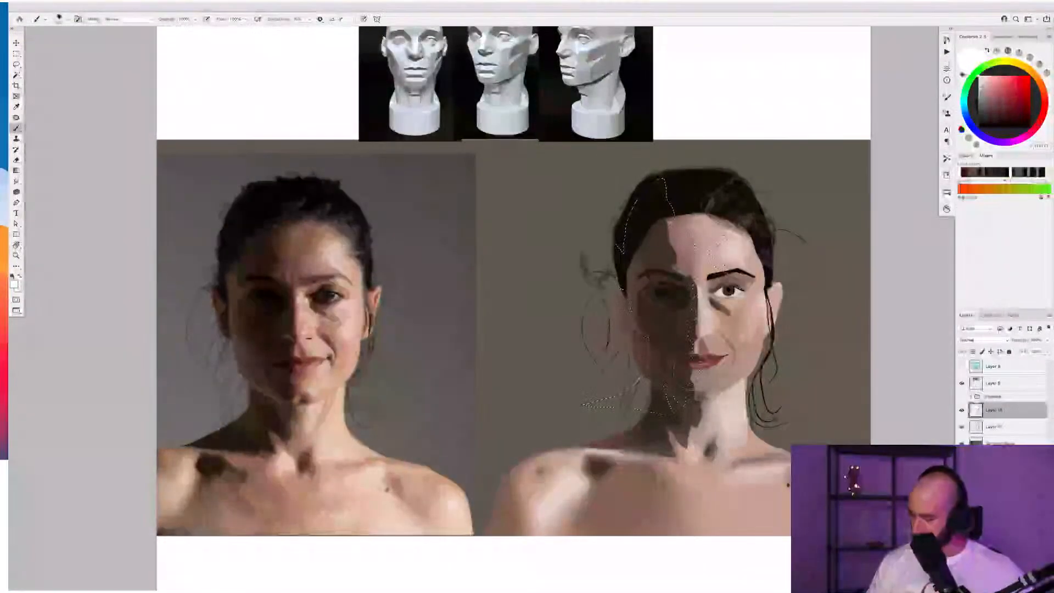
pyautogui.press('super+h')
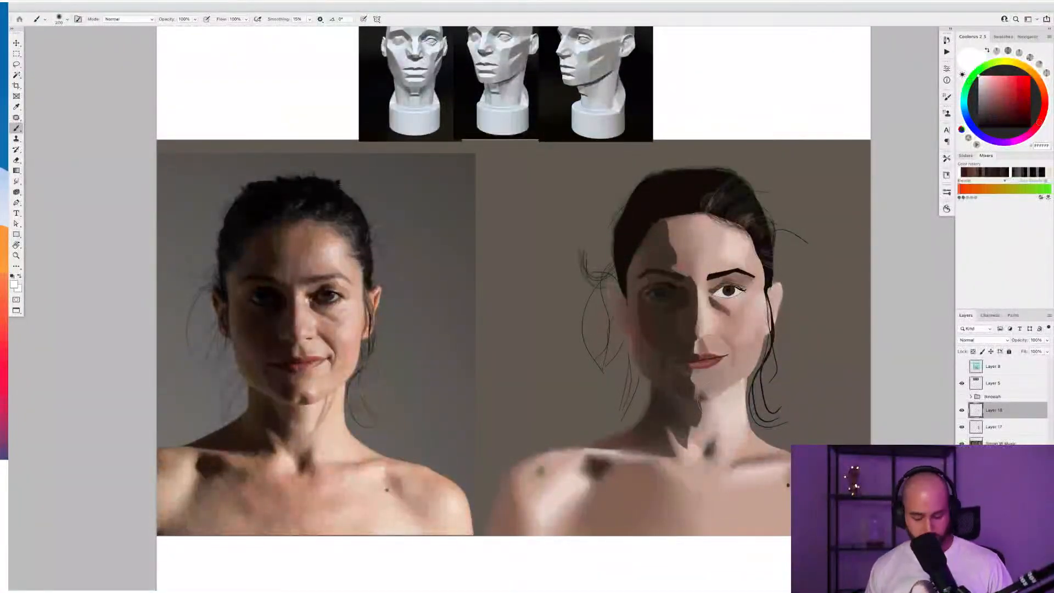
pyautogui.press('super+alt+shift+n')
pyautogui.moveTo(644, 347); pyautogui.dragTo(659, 366)
pyautogui.press('super+z')
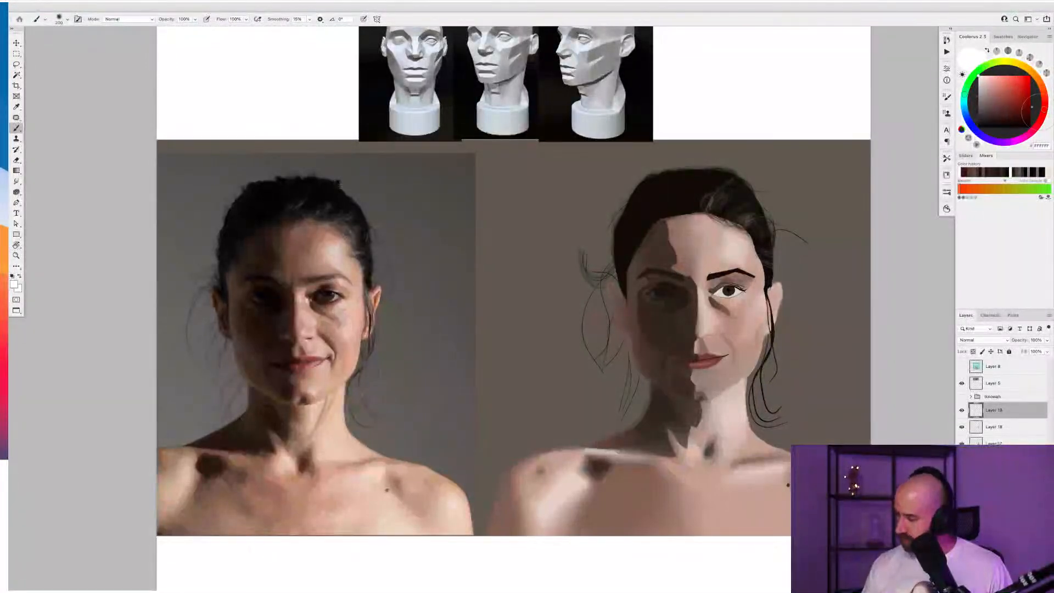
# Glaze the shadowed cheek and jaw with a large soft brush in orange-red, and erase the excess colour near the jaw
pyautogui.click(1019, 96)
pyautogui.click(1043, 96)
pyautogui.moveTo(1043, 96); pyautogui.dragTo(1044, 94)
pyautogui.press(']')
pyautogui.press(']')
pyautogui.moveTo(634, 327); pyautogui.dragTo(667, 382)
pyautogui.press('super+z')
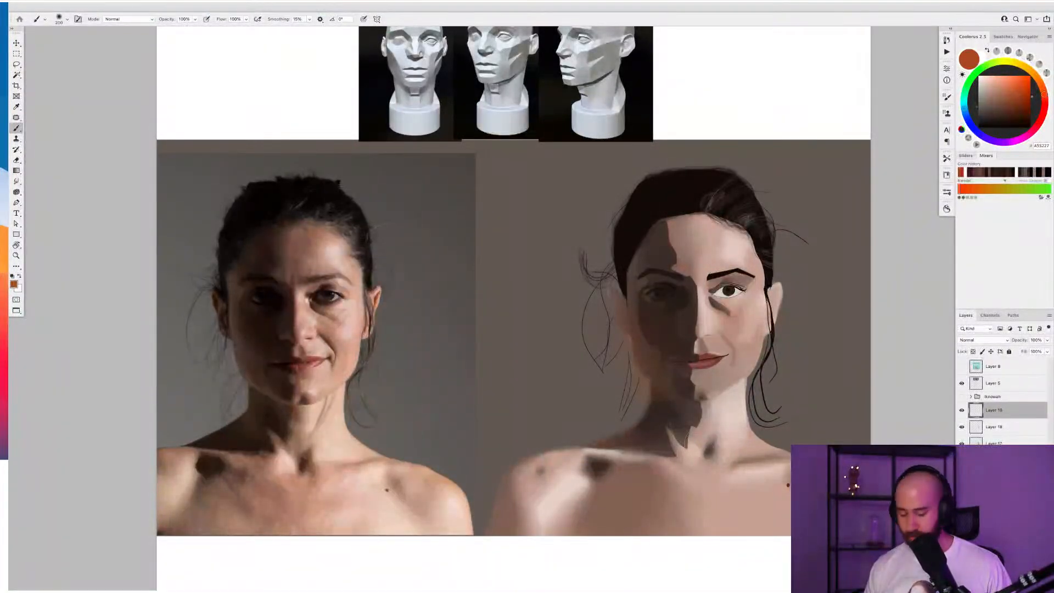
pyautogui.press('e')
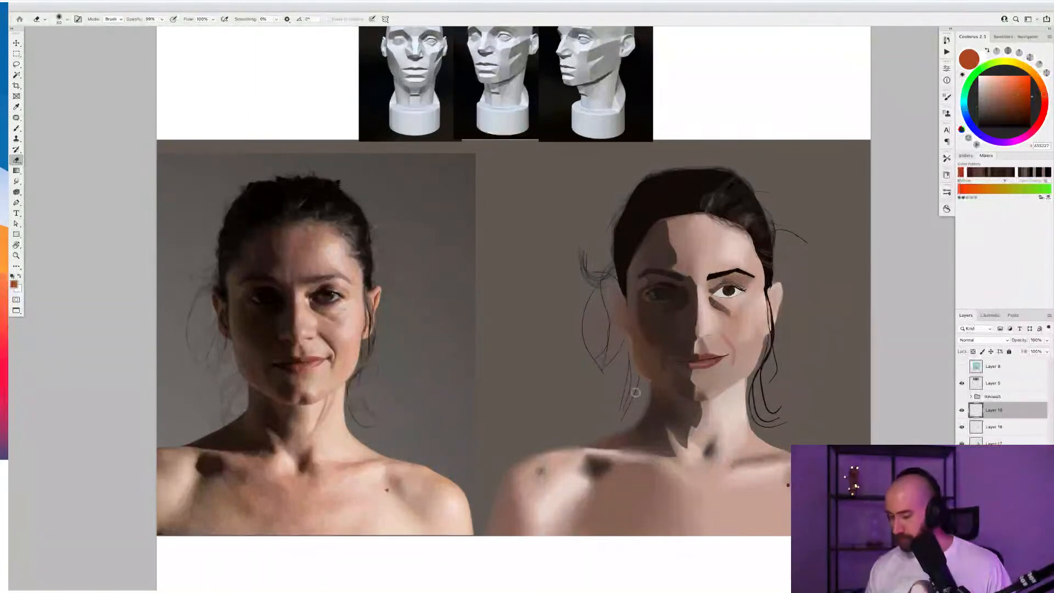
pyautogui.press('b')
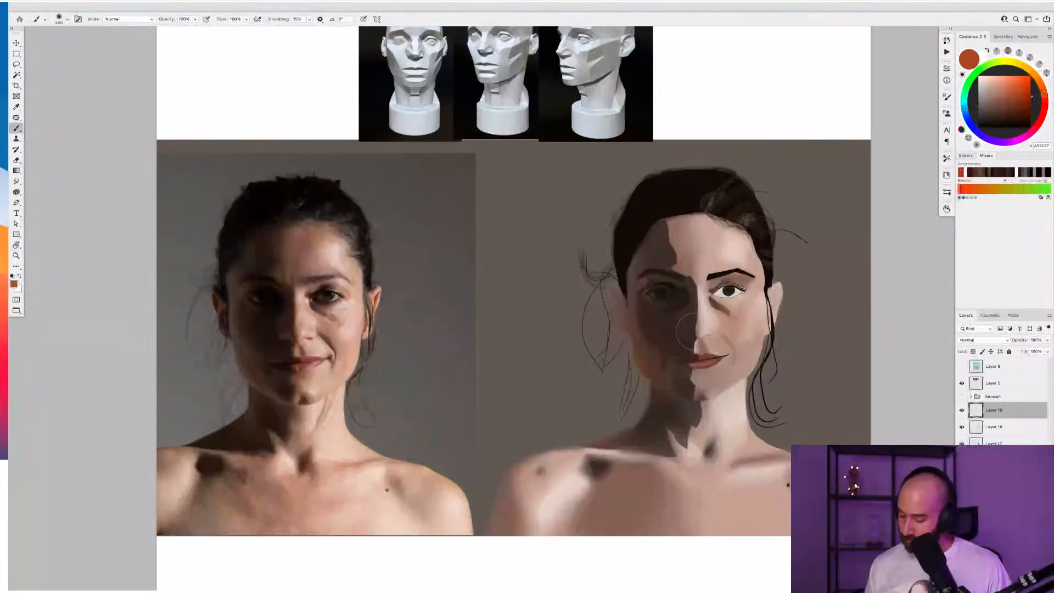
# Paint the shadowed ear in dark red with a small Hard Round Brush Dynamic
pyautogui.rightClick(687, 329)
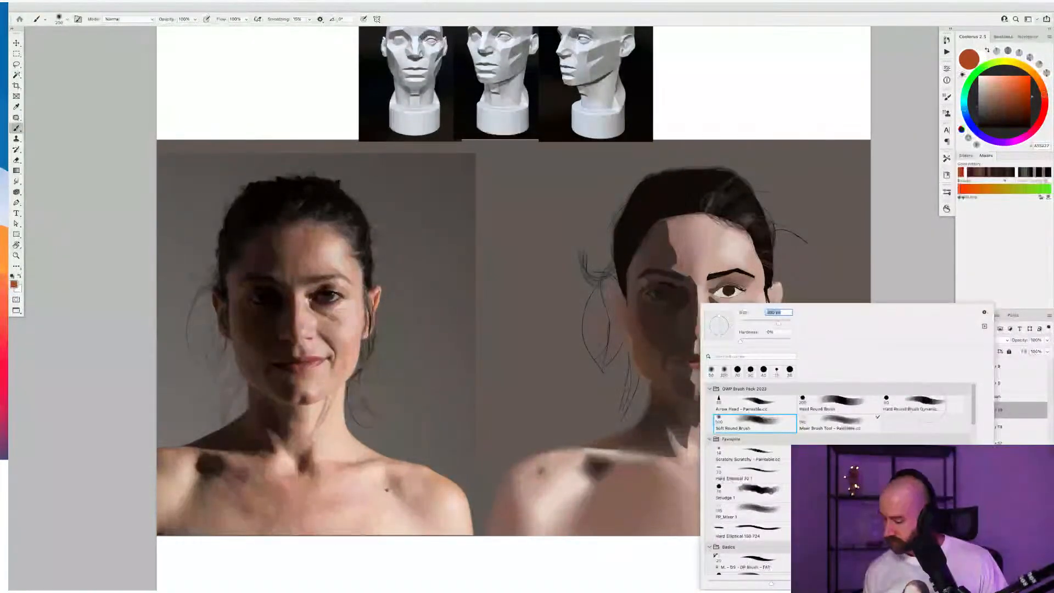
pyautogui.doubleClick(911, 402)
pyautogui.scroll(-2, 714, 321)
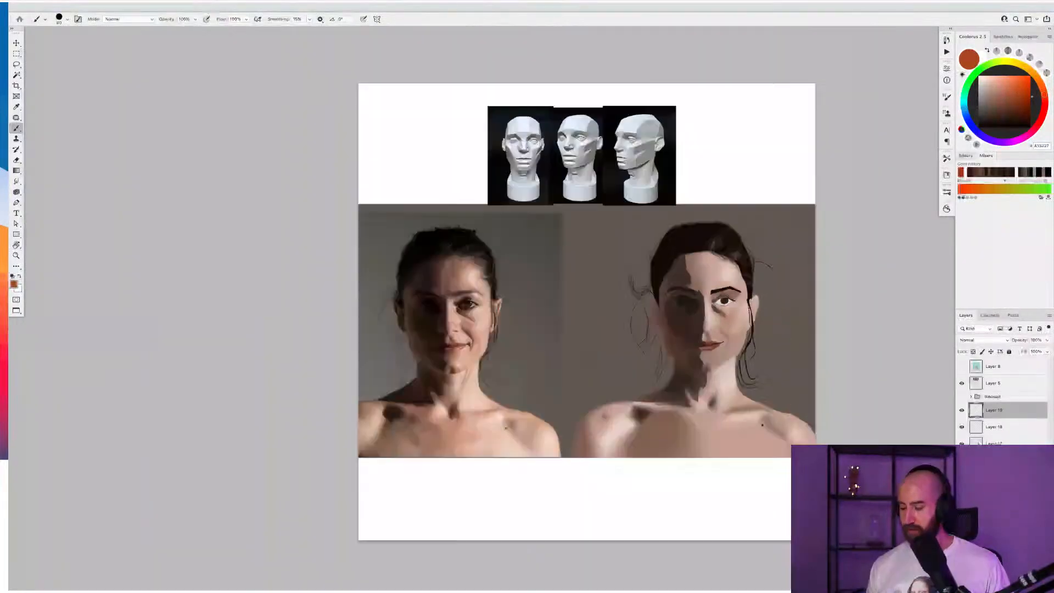
pyautogui.scroll(2, 715, 321)
pyautogui.press('[')
pyautogui.scroll(-3, 715, 321)
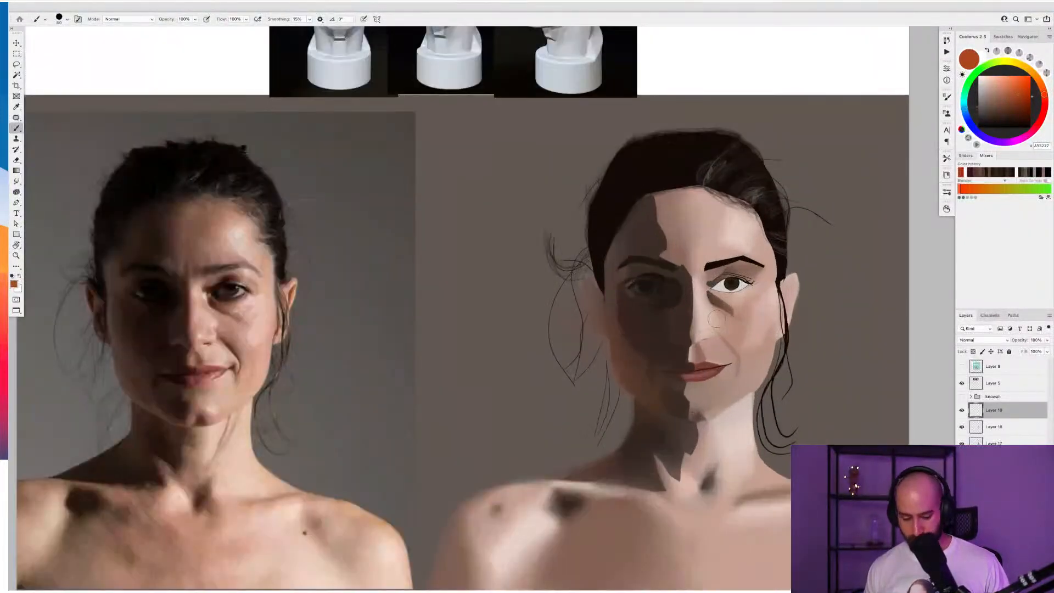
pyautogui.scroll(2, 715, 322)
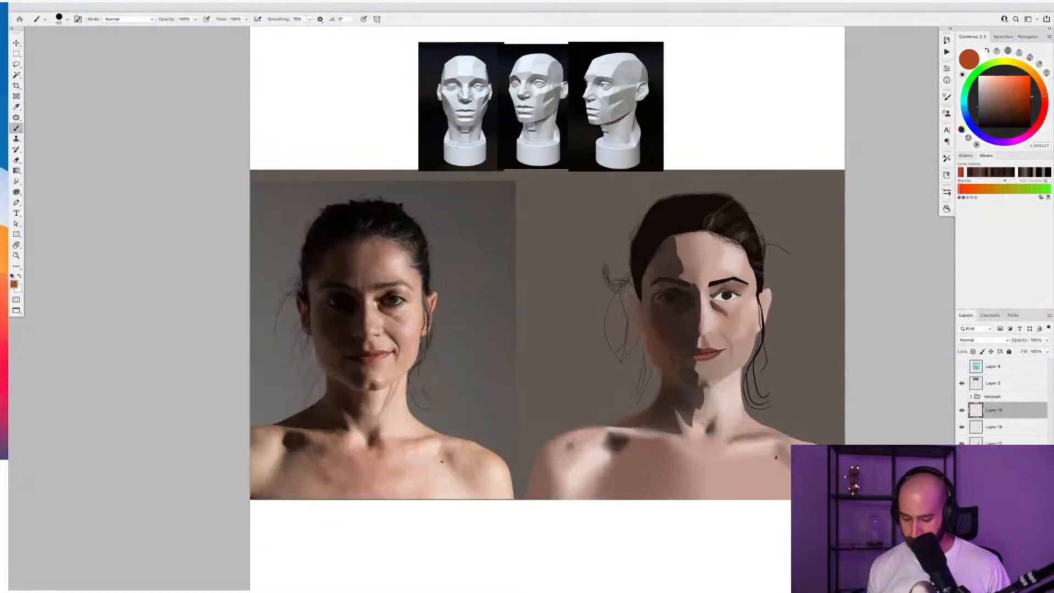
pyautogui.click(1024, 109)
pyautogui.click(1043, 112)
pyautogui.click(1042, 114)
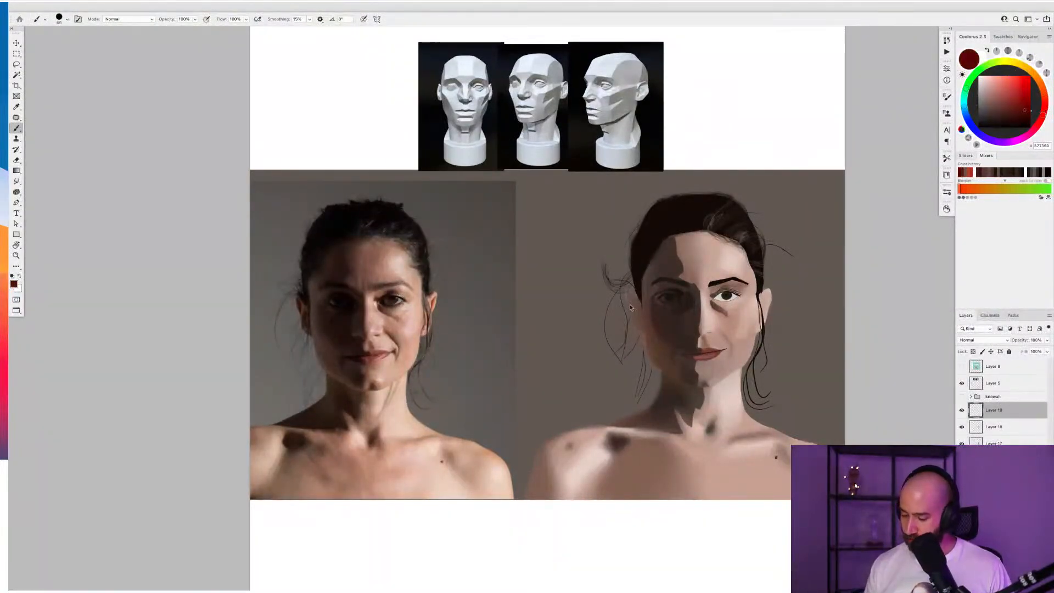
pyautogui.press('[')
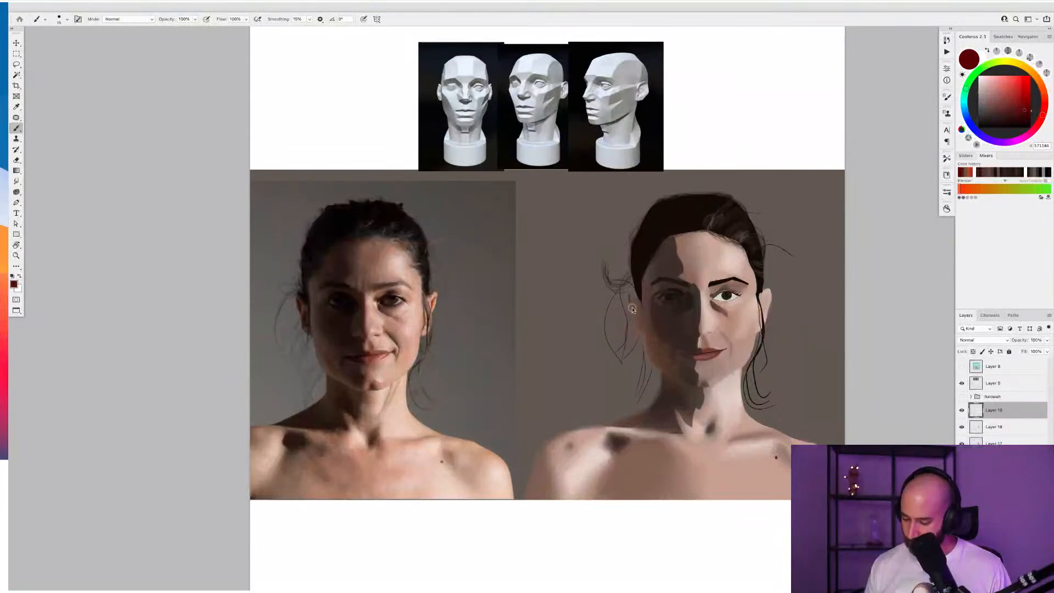
pyautogui.moveTo(631, 295); pyautogui.dragTo(631, 302)
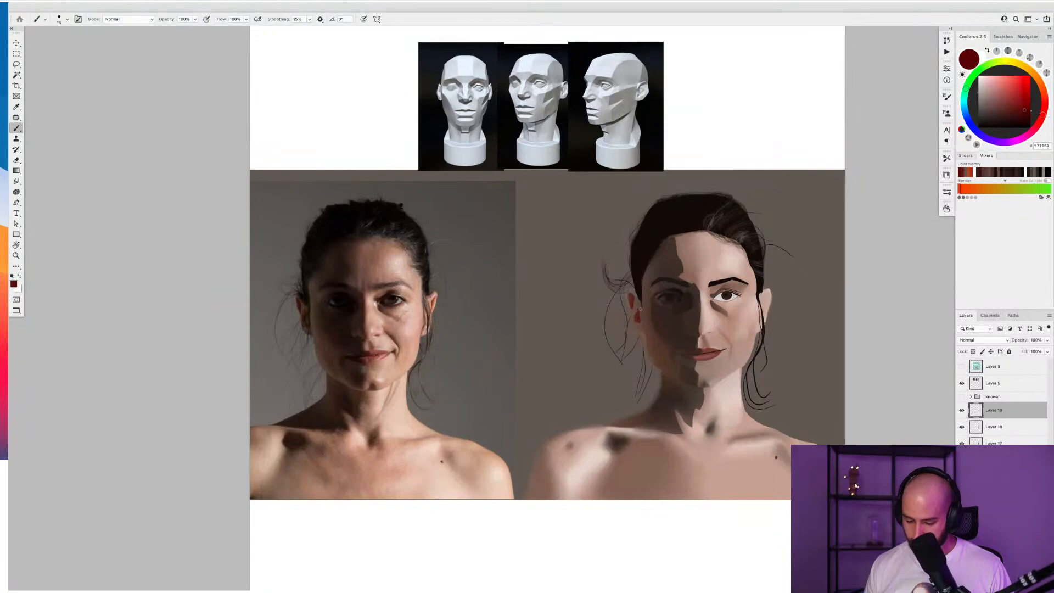
# Tone down the shadowed ear and cheek edge with near-black sampled from the hair and browns sampled from the cheek and background
pyautogui.keyDown('alt'); pyautogui.click(640, 277); pyautogui.keyUp('alt')
pyautogui.moveTo(639, 301); pyautogui.dragTo(626, 296)
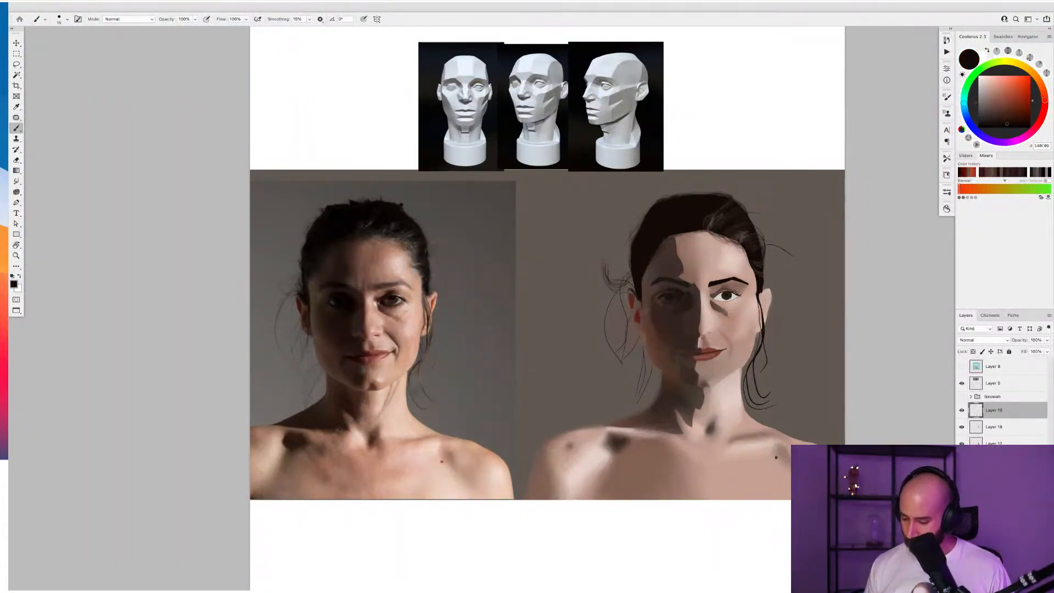
pyautogui.press(']')
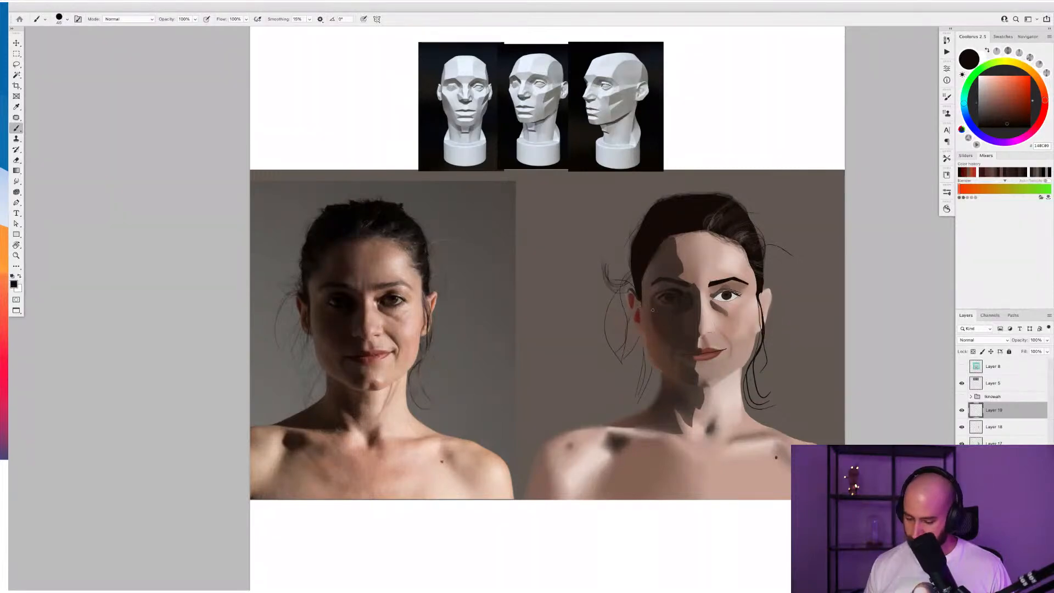
pyautogui.keyDown('alt'); pyautogui.click(653, 312); pyautogui.keyUp('alt')
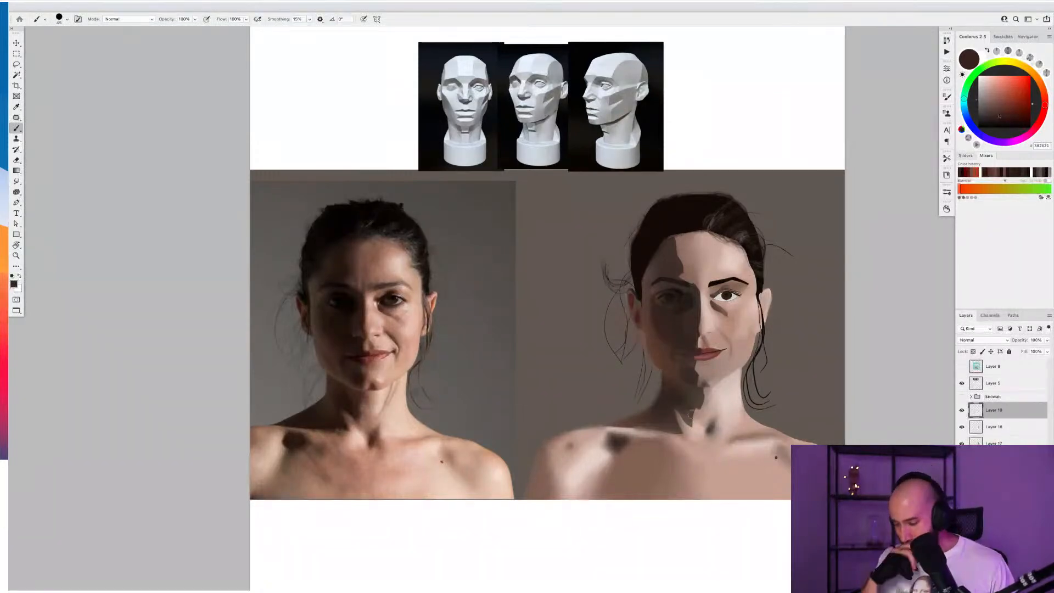
pyautogui.keyDown('alt'); pyautogui.click(601, 363); pyautogui.keyUp('alt')
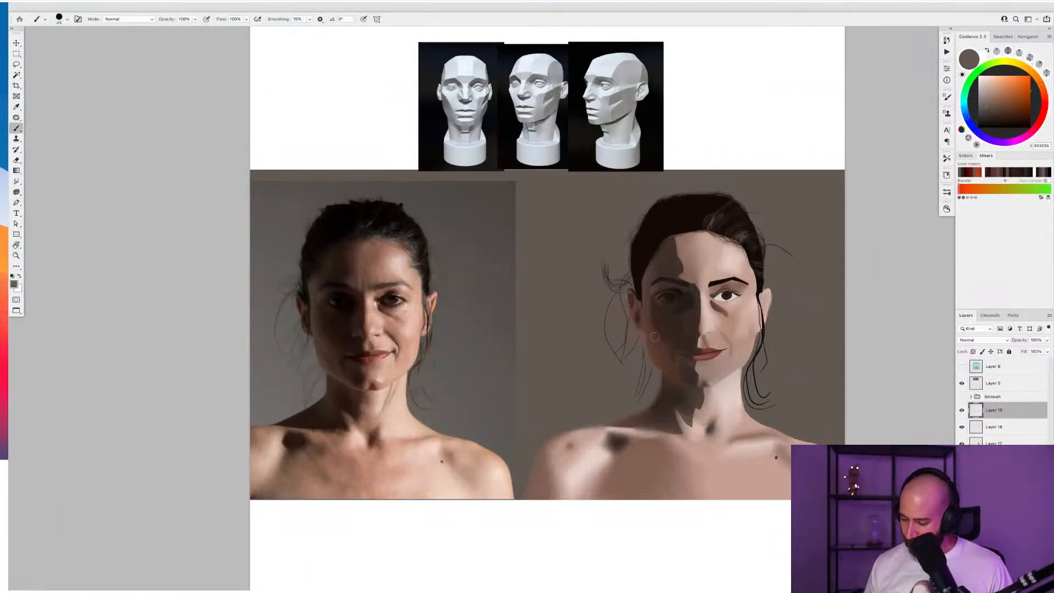
pyautogui.keyDown('alt'); pyautogui.click(657, 317); pyautogui.keyUp('alt')
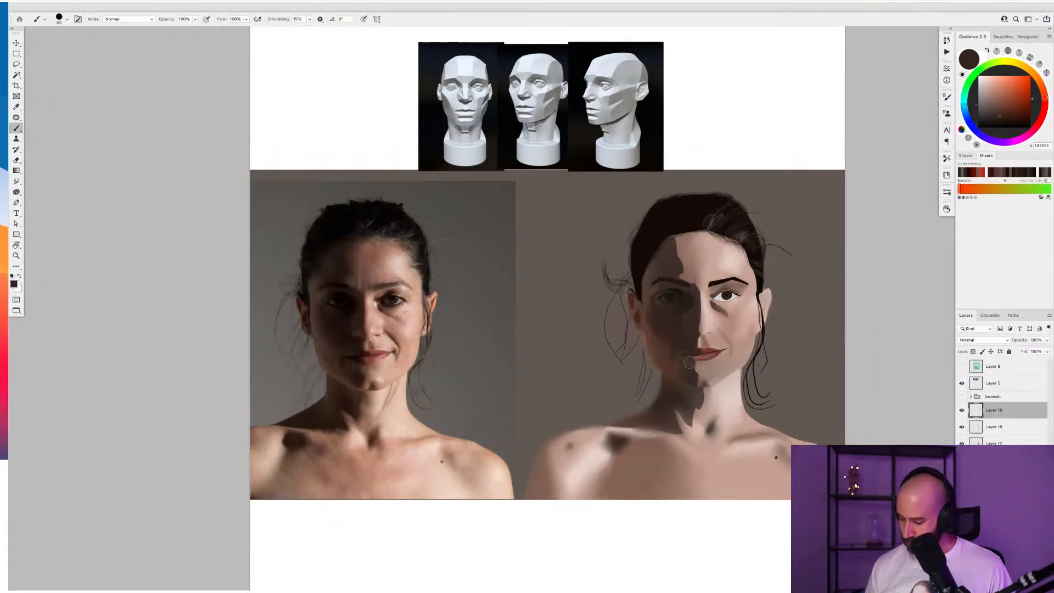
# Accent the shadowed eye's inner corner with a much smaller brush in near-black sampled from the hair
pyautogui.press('[')
pyautogui.press('[')
pyautogui.press('[')
pyautogui.press('[')
pyautogui.press('[')
pyautogui.press('[')
pyautogui.keyDown('alt'); pyautogui.click(689, 223); pyautogui.keyUp('alt')
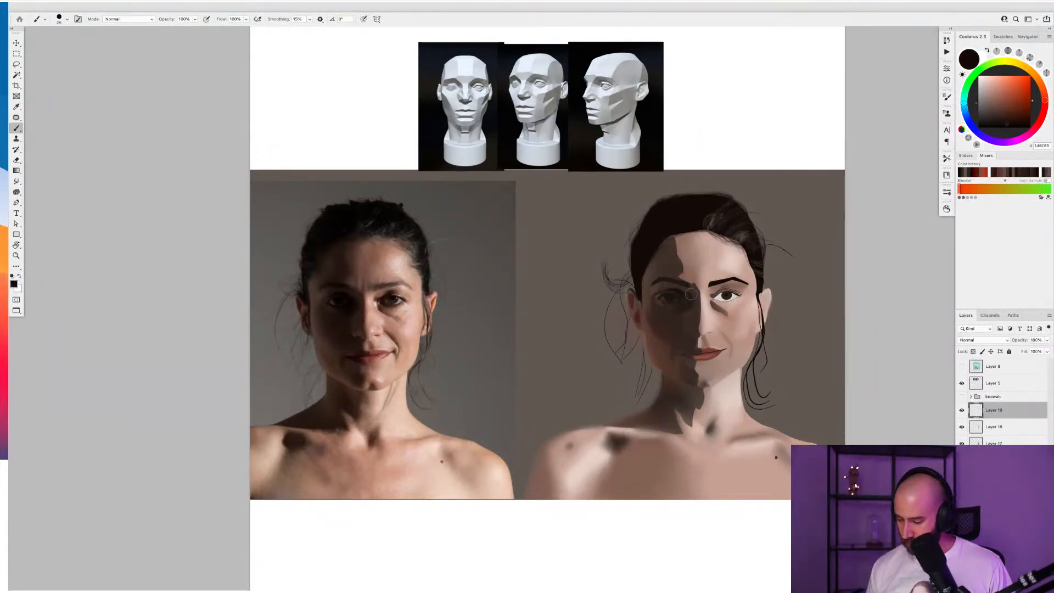
pyautogui.press('[')
# Darken the painting's upper lip and mouth line with a deep red mixed from a brown sampled beside the mouth
pyautogui.keyDown('alt'); pyautogui.click(698, 349); pyautogui.keyUp('alt')
pyautogui.click(1042, 121)
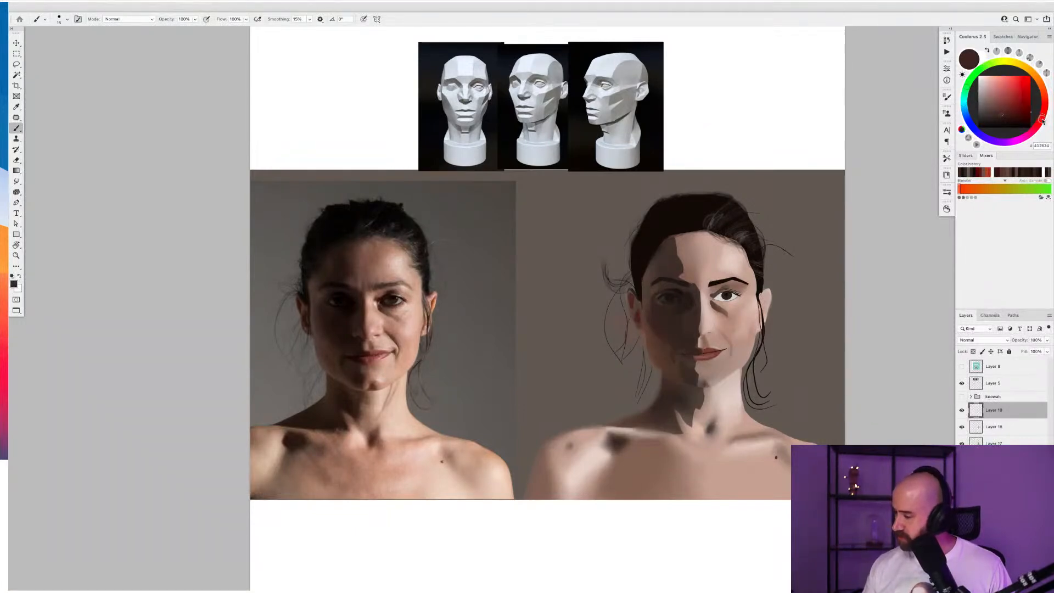
pyautogui.click(1018, 118)
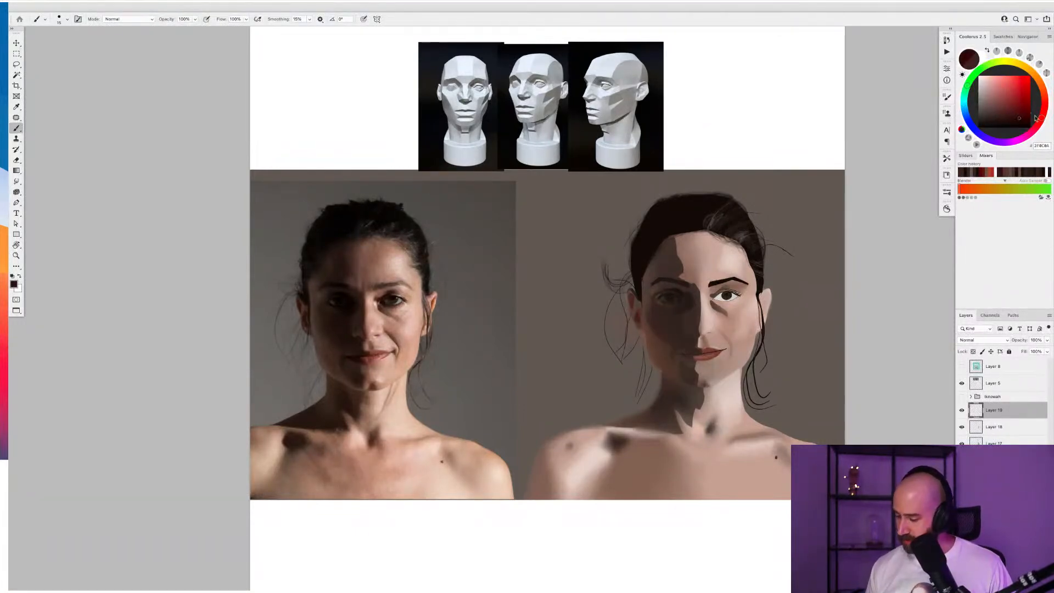
pyautogui.click(1035, 118)
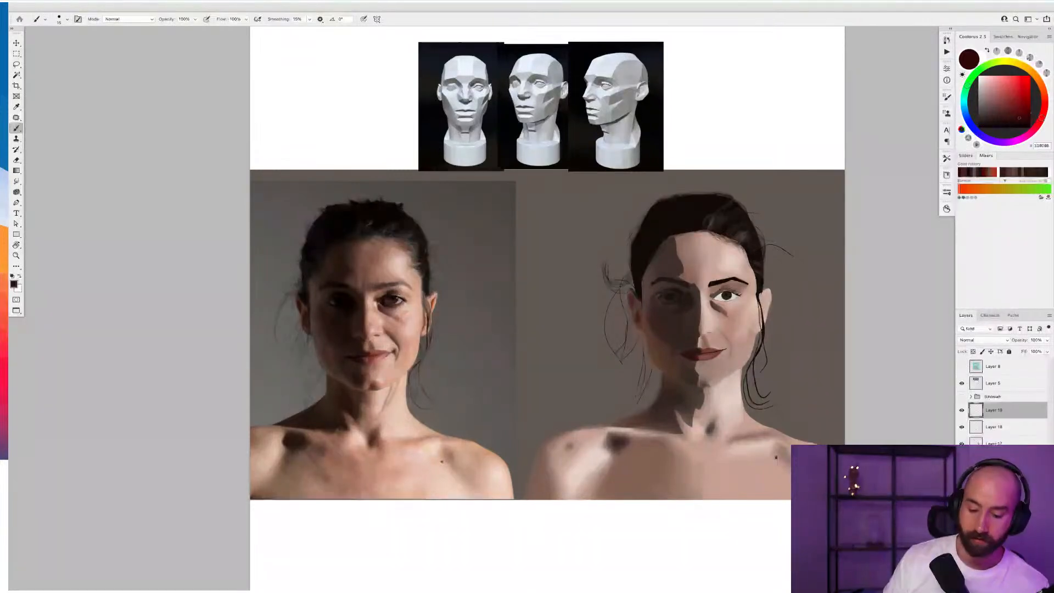
# Group the portrait's correction layers and toggle the group off and on to compare the corrected painting with the original
pyautogui.press('r')
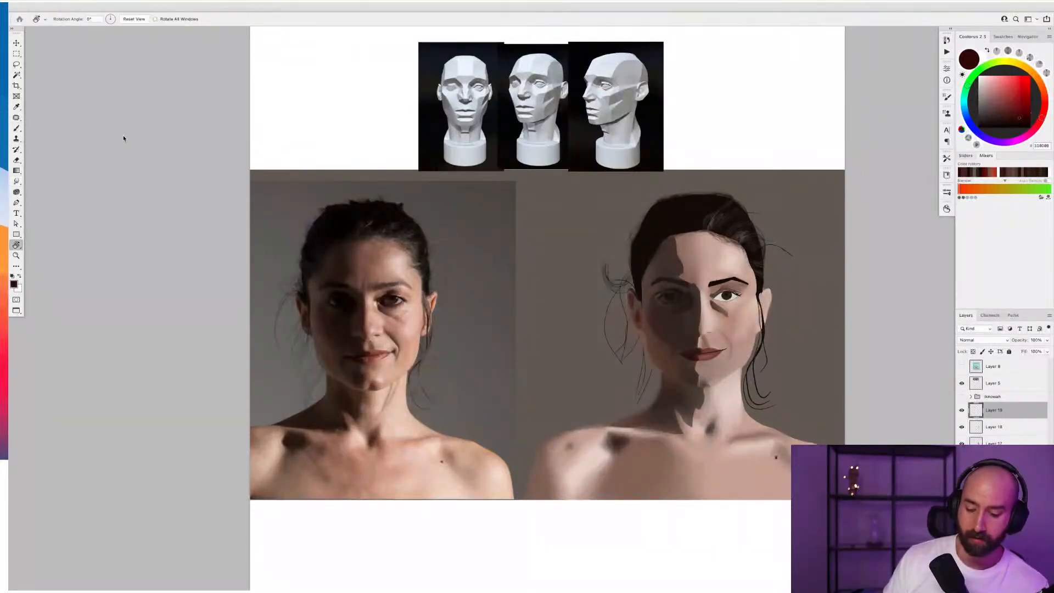
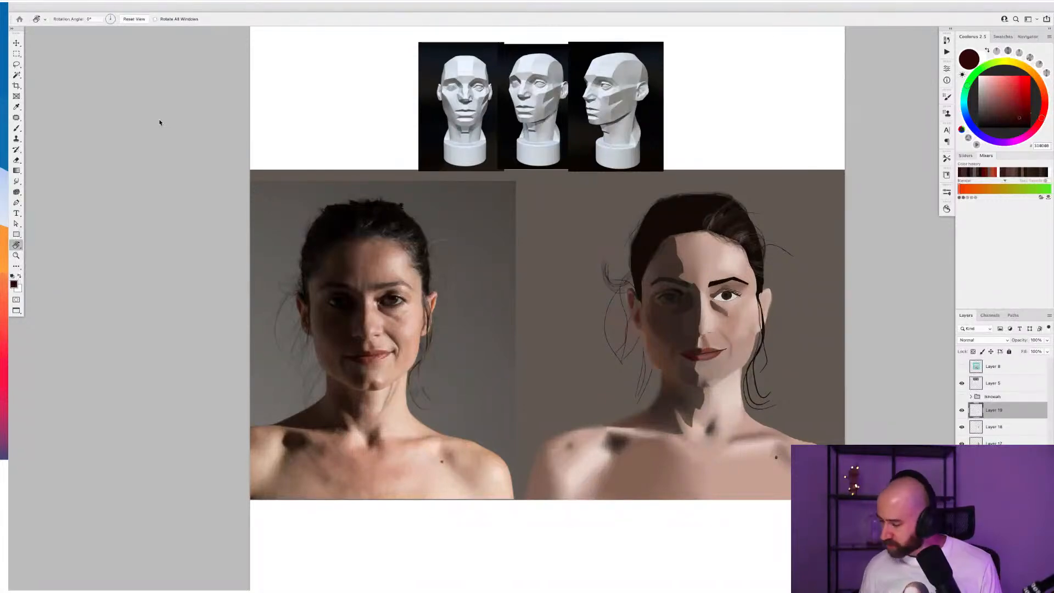
pyautogui.scroll(-2, 725, 351)
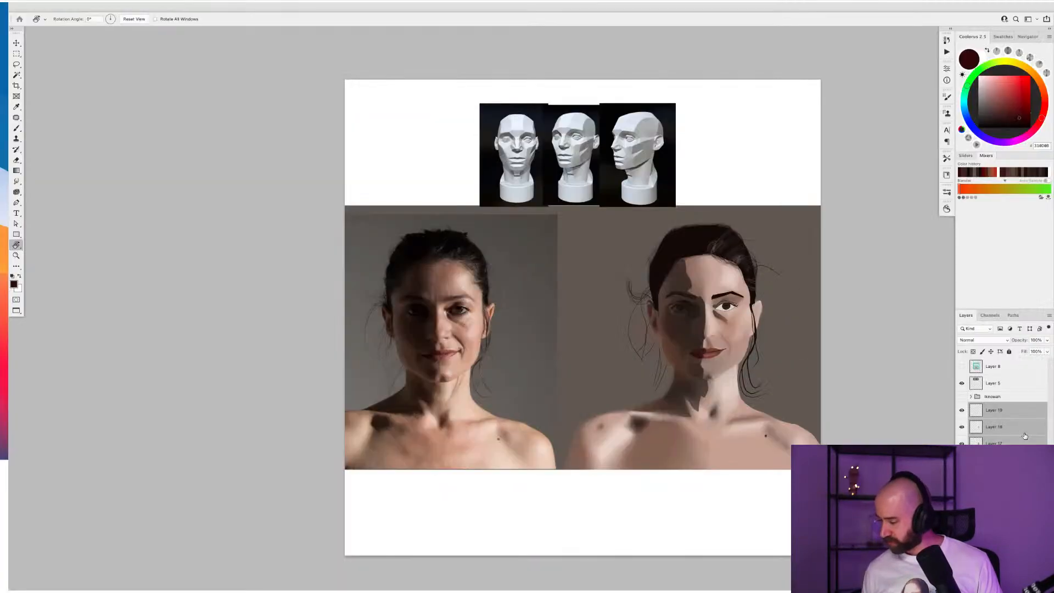
pyautogui.keyDown('shift'); pyautogui.click(1018, 428); pyautogui.keyUp('shift')
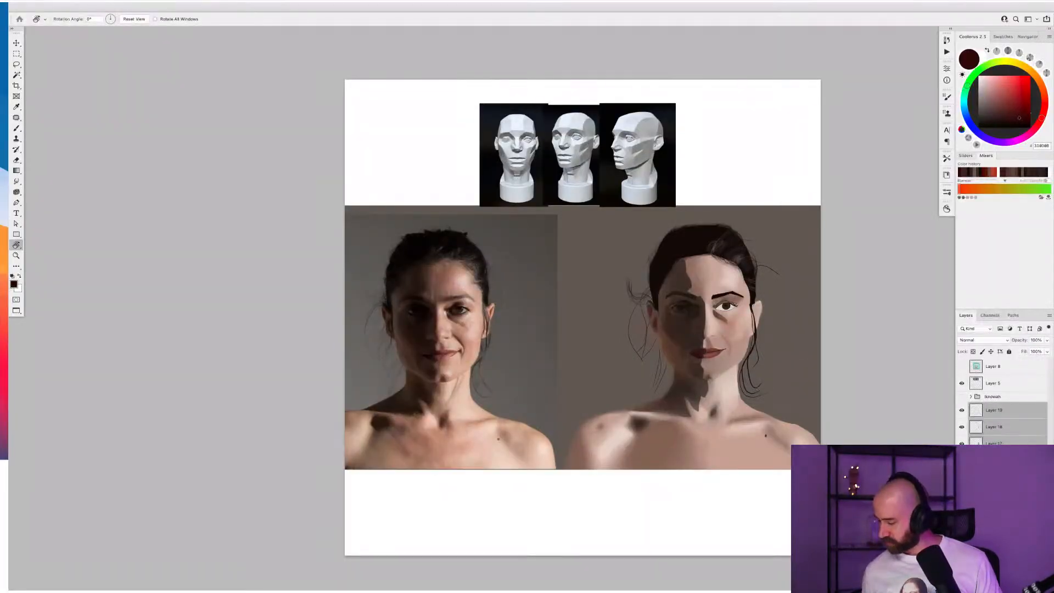
pyautogui.hotkey('ctrl', 'g')
pyautogui.click(962, 407)
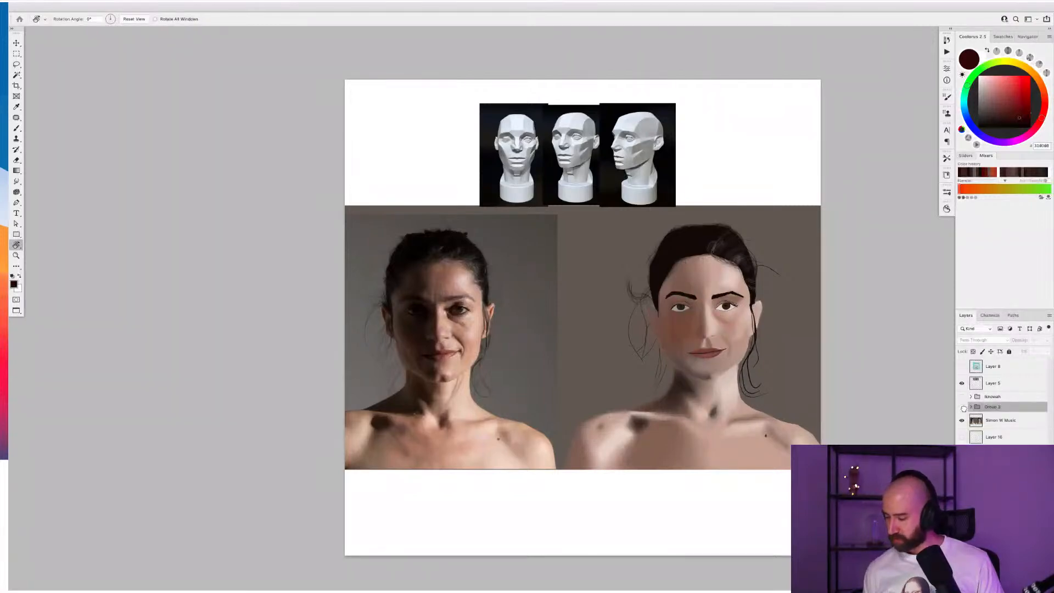
pyautogui.click(961, 407)
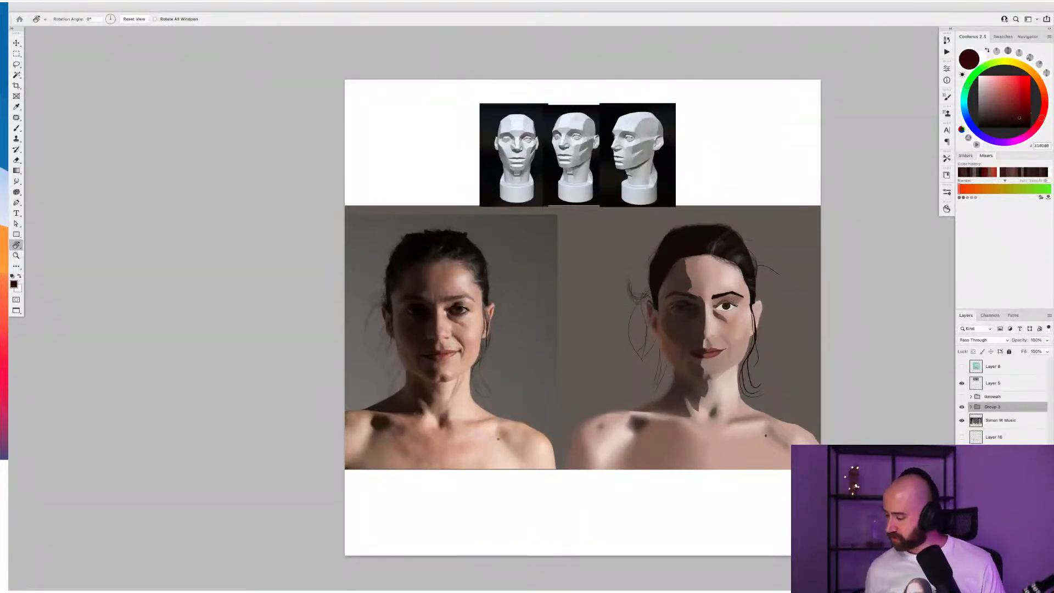
# Open the correction group, select its top layer and sample a muted grey-brown from the shadowed eye area for retouching that eye
pyautogui.click(971, 406)
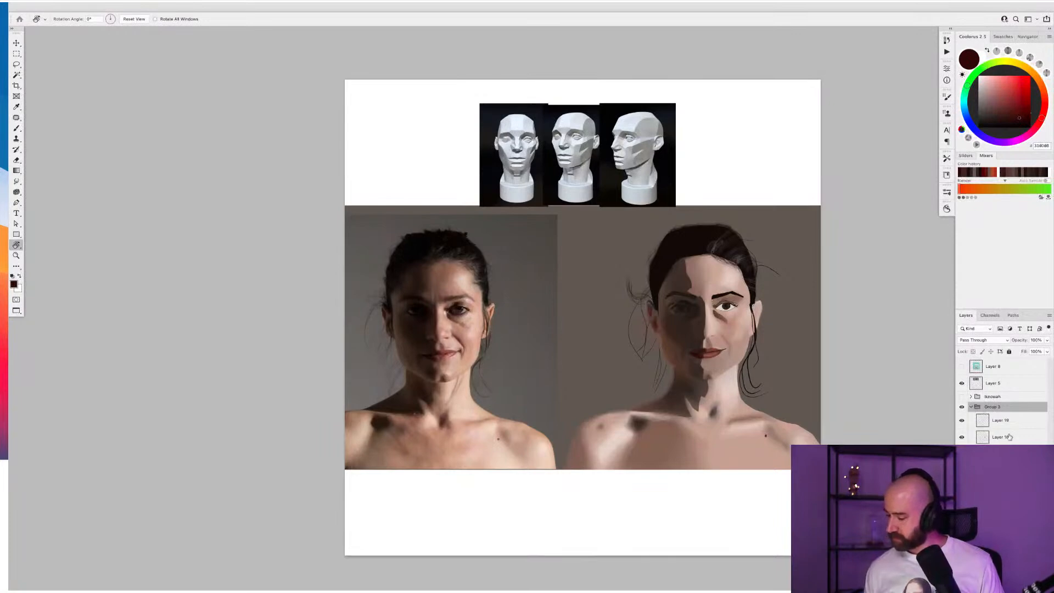
pyautogui.click(1008, 422)
pyautogui.scroll(2, 691, 327)
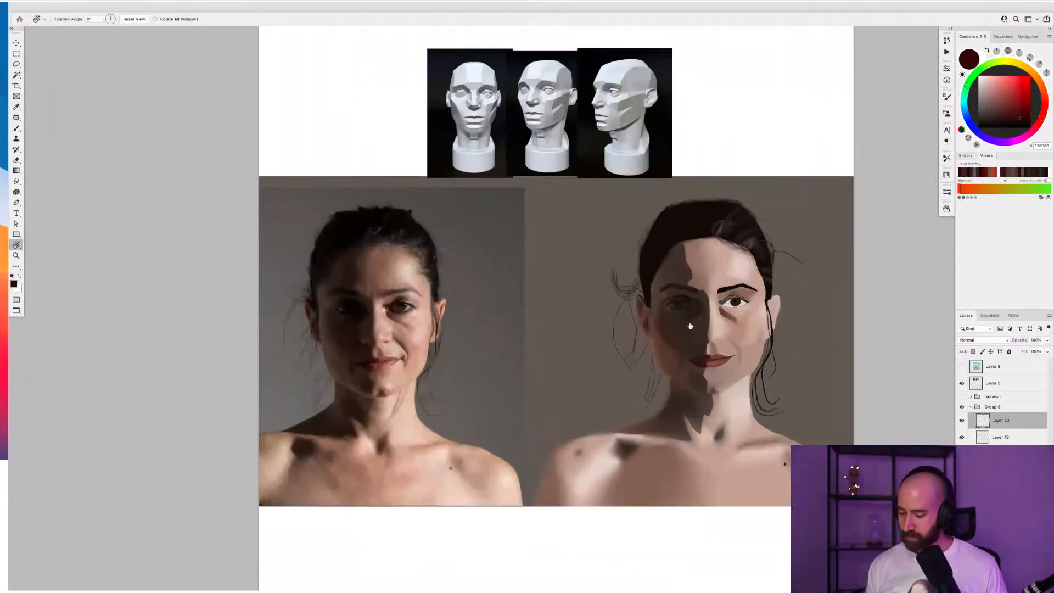
pyautogui.press('b')
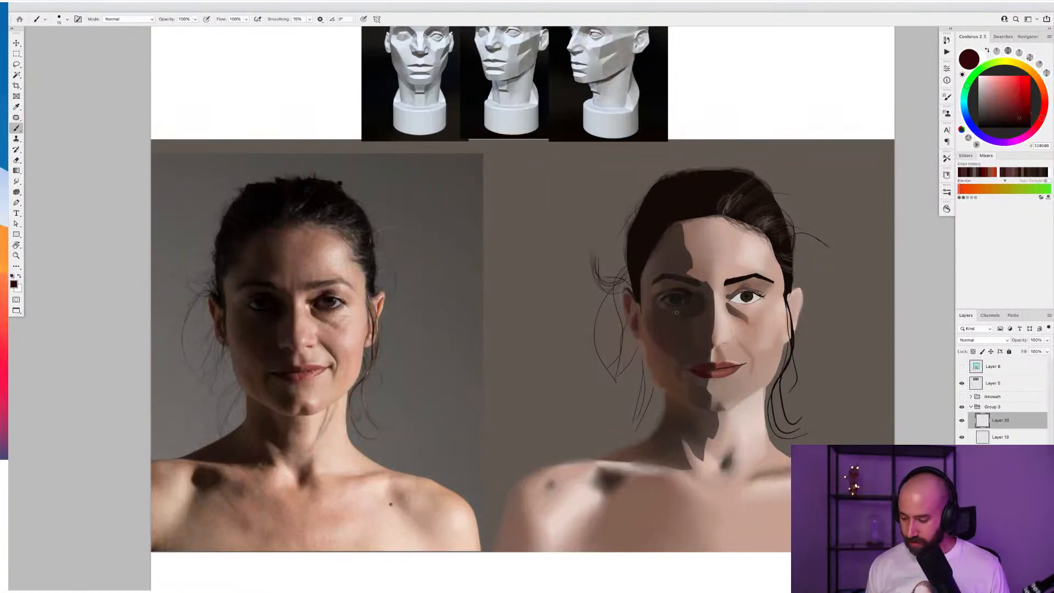
pyautogui.keyDown('alt'); pyautogui.click(661, 306); pyautogui.keyUp('alt')
pyautogui.scroll(2, 667, 302)
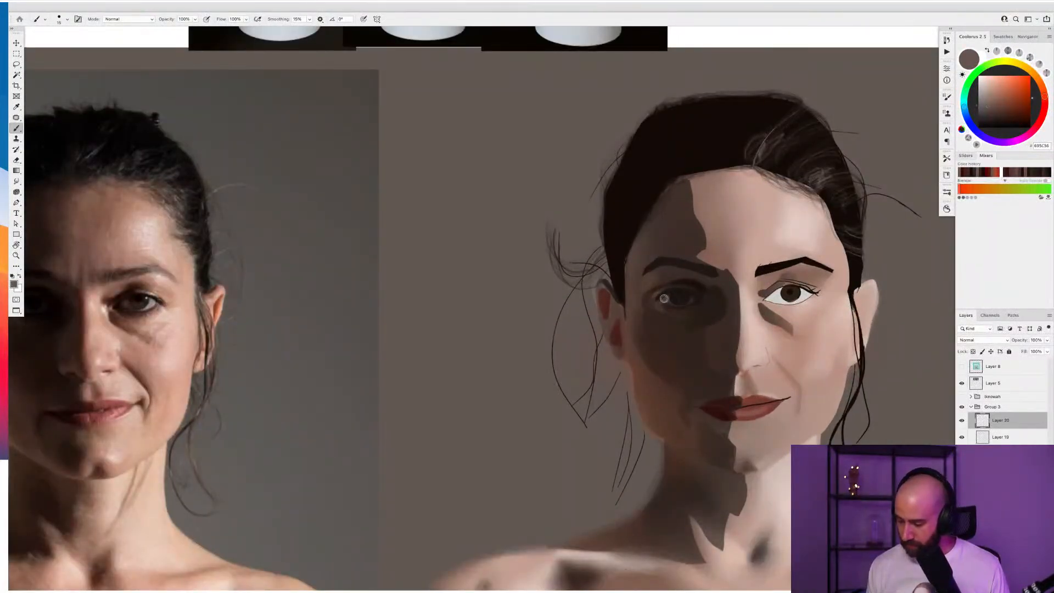
pyautogui.scroll(-2, 695, 327)
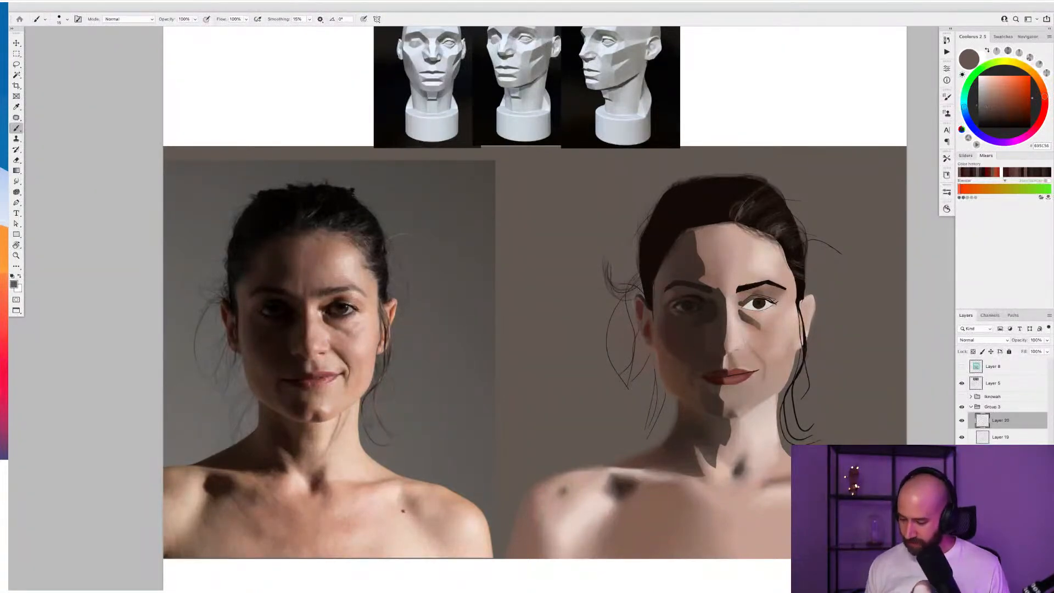
# Refine the shadowed eye with a grey-brown sampled from the background, using a smaller brush
pyautogui.keyDown('alt'); pyautogui.click(598, 312); pyautogui.keyUp('alt')
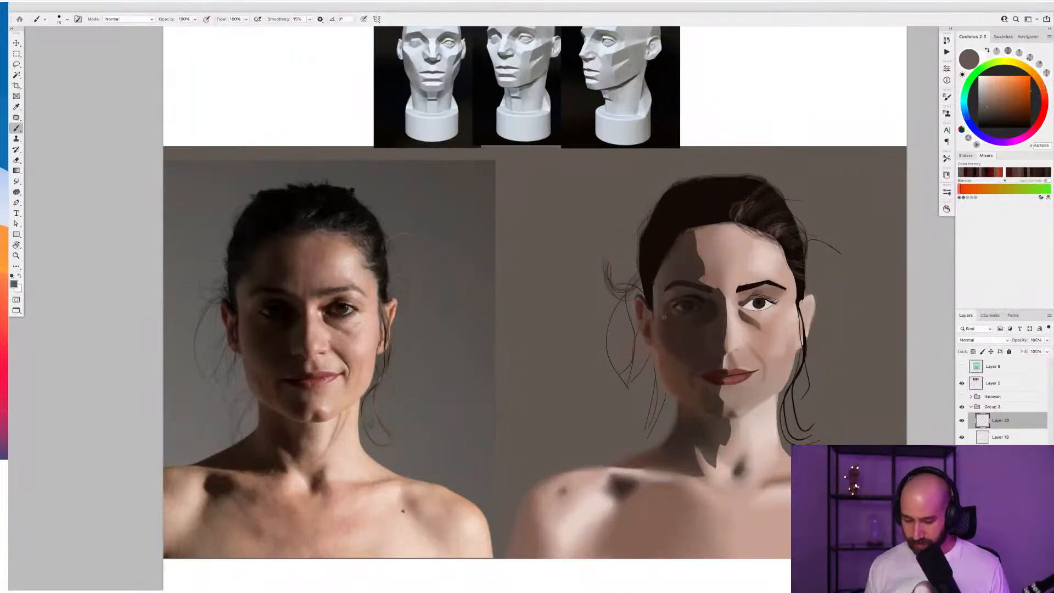
pyautogui.scroll(8, 661, 294)
pyautogui.scroll(-6, 660, 293)
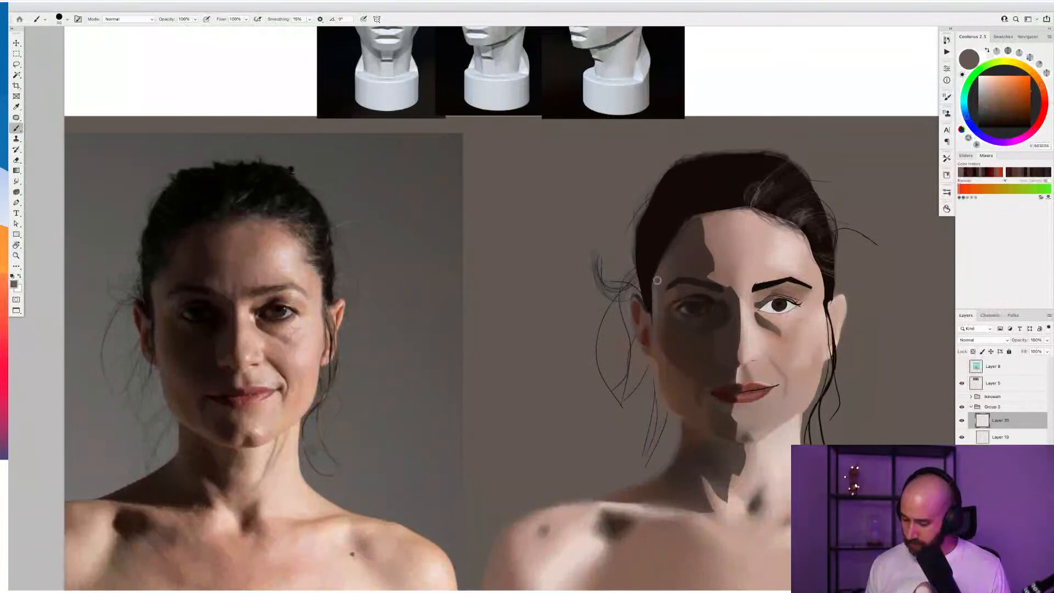
pyautogui.press('[')
pyautogui.press('[')
pyautogui.press('[')
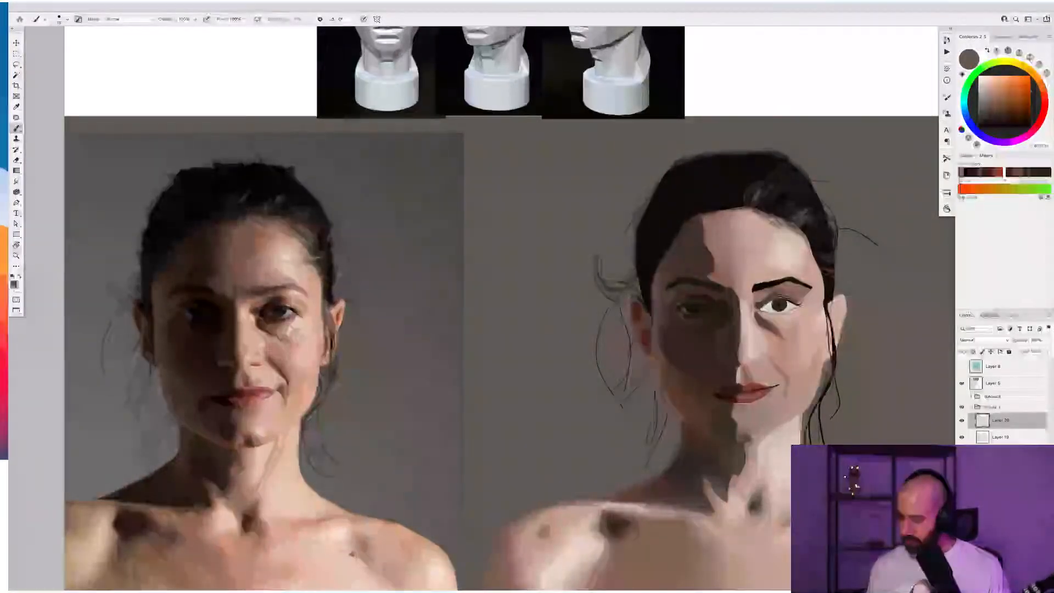
# Tone down the lit eye's bright white and darken its iris with browns sampled from the eye and the shadowed cheek
pyautogui.keyDown('alt'); pyautogui.click(784, 300); pyautogui.keyUp('alt')
pyautogui.scroll(5, 785, 300)
pyautogui.scroll(-8, 785, 300)
pyautogui.keyDown('alt'); pyautogui.click(703, 328); pyautogui.keyUp('alt')
pyautogui.press(']')
pyautogui.press(']')
pyautogui.press(']')
pyautogui.press(']')
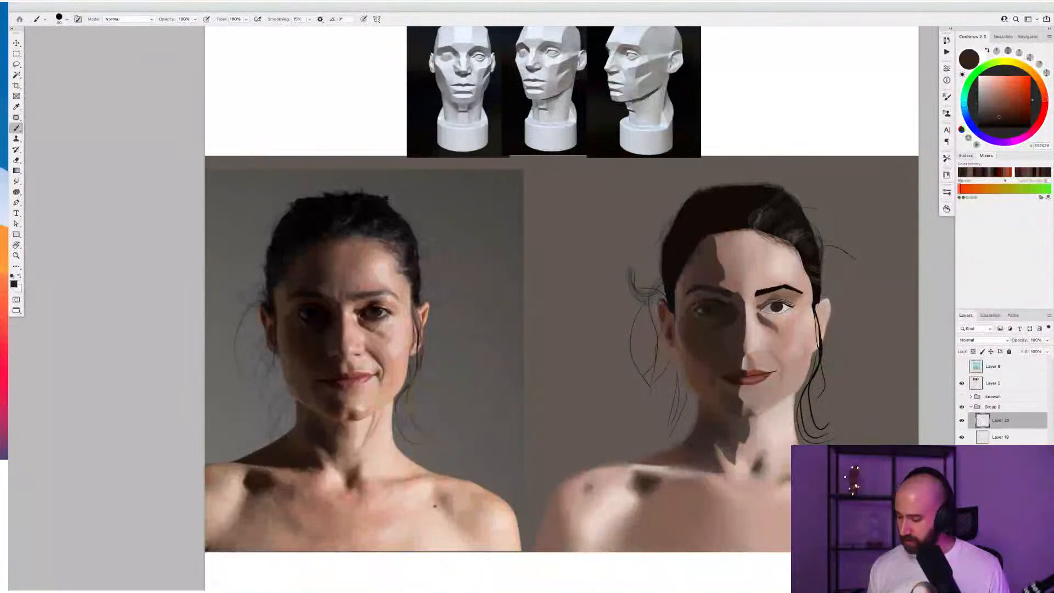
pyautogui.keyDown('alt'); pyautogui.click(775, 307); pyautogui.keyUp('alt')
pyautogui.press(']')
pyautogui.moveTo(773, 309); pyautogui.dragTo(777, 307)
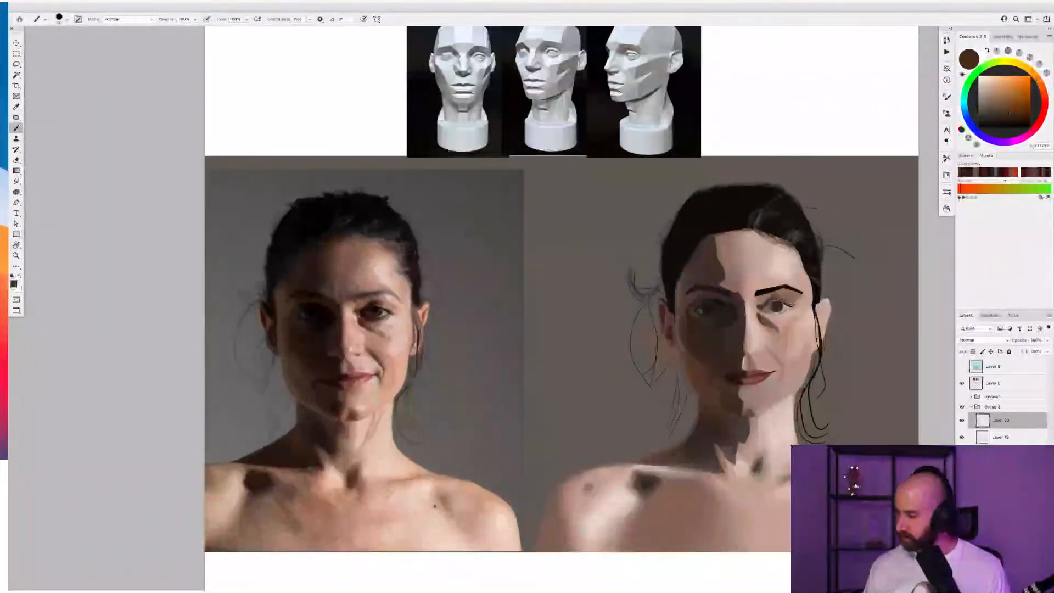
# Mix a dark red and paint the lit eye's lid and inner-corner shadow with a small brush
pyautogui.click(1044, 113)
pyautogui.click(1015, 117)
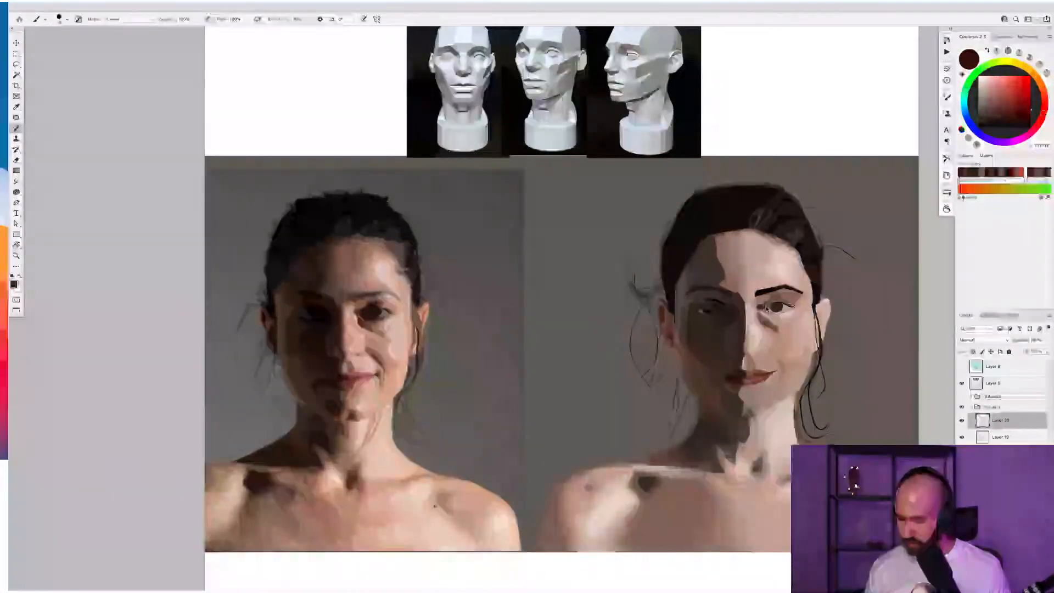
pyautogui.press('[')
pyautogui.press('[')
pyautogui.press('[')
pyautogui.press(']')
pyautogui.press(']')
pyautogui.press(']')
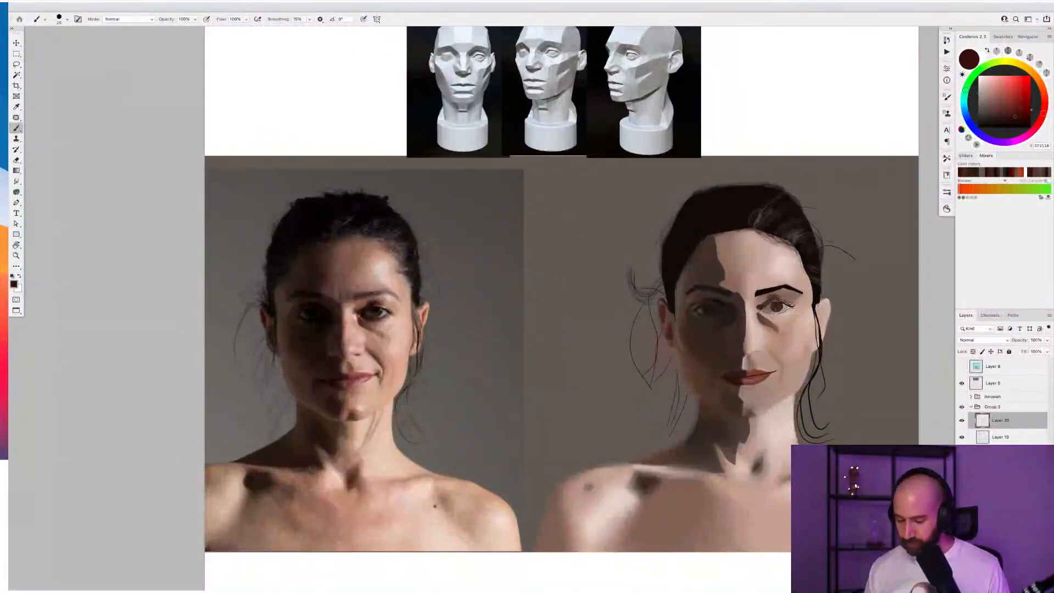
pyautogui.press('[')
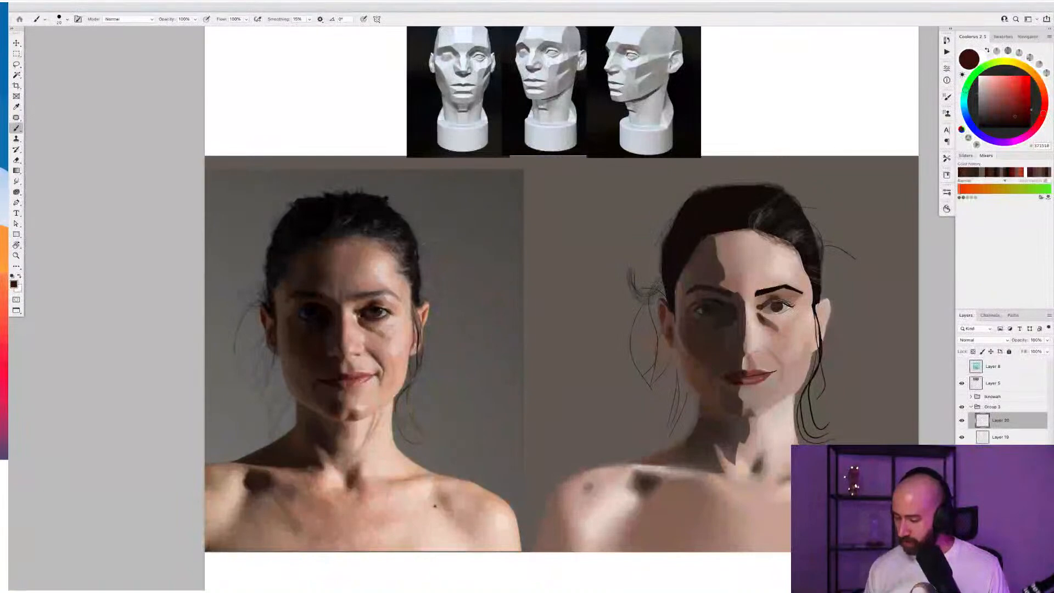
pyautogui.moveTo(758, 312); pyautogui.dragTo(768, 320)
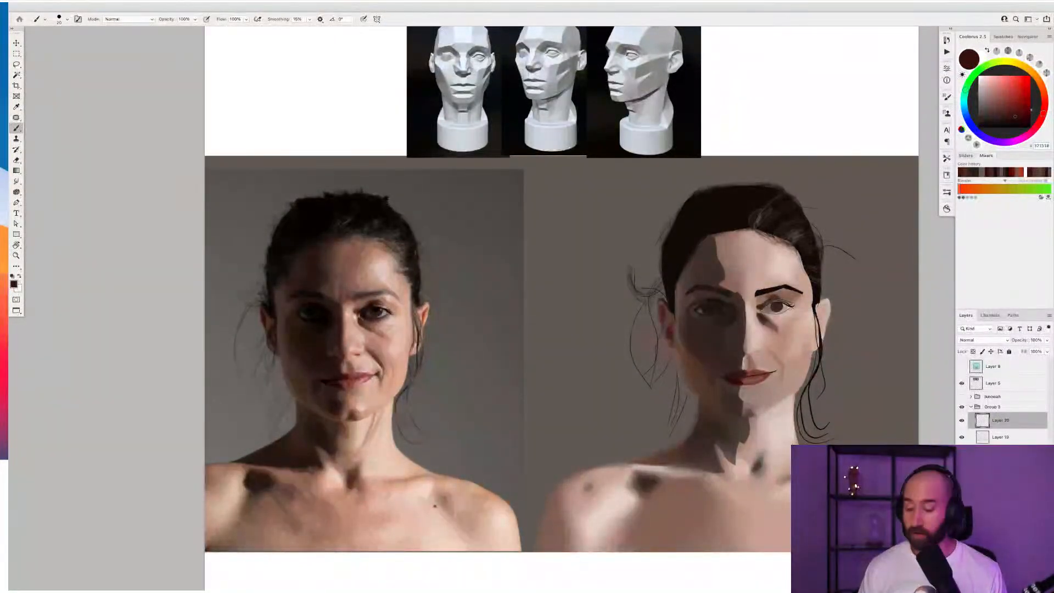
# Switch to white and dab a small highlight at the lit eye's inner corner
pyautogui.press('x')
pyautogui.press('[')
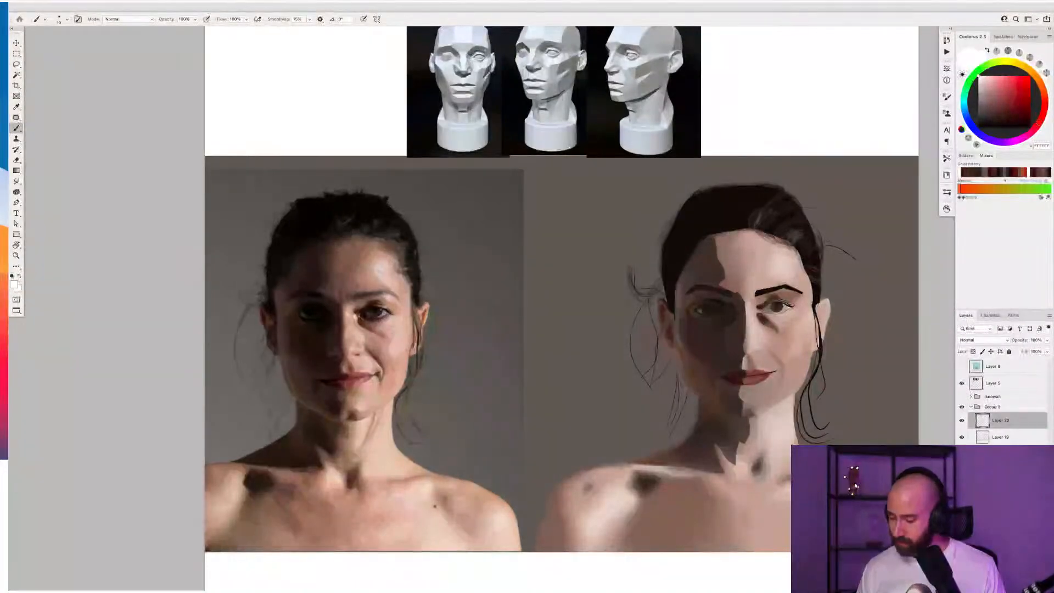
pyautogui.press(']')
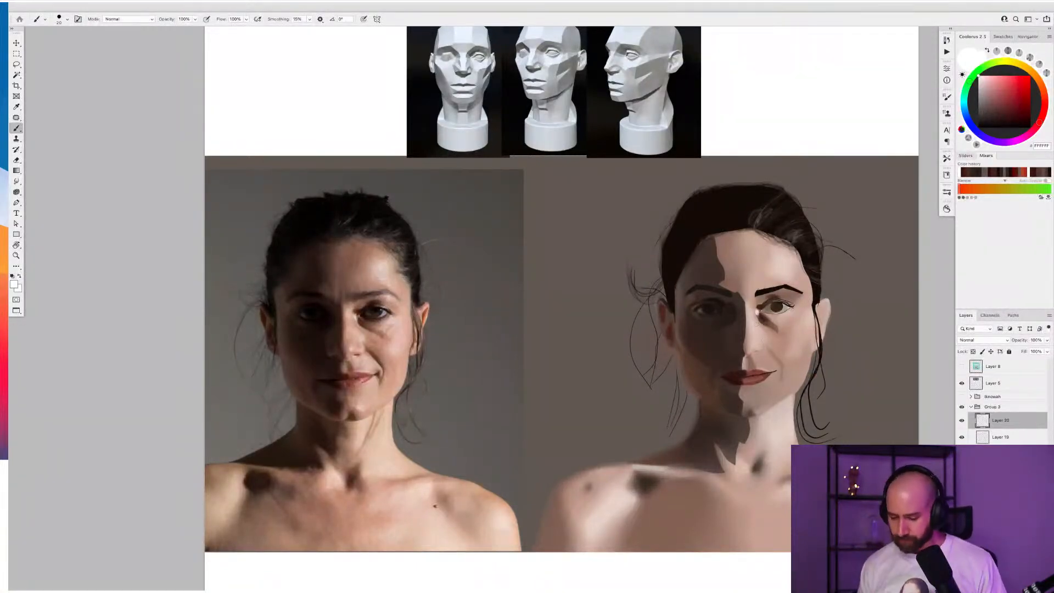
# Deepen the lit eye's dark accents with a near-black sampled from the hair
pyautogui.keyDown('alt'); pyautogui.click(762, 280); pyautogui.keyUp('alt')
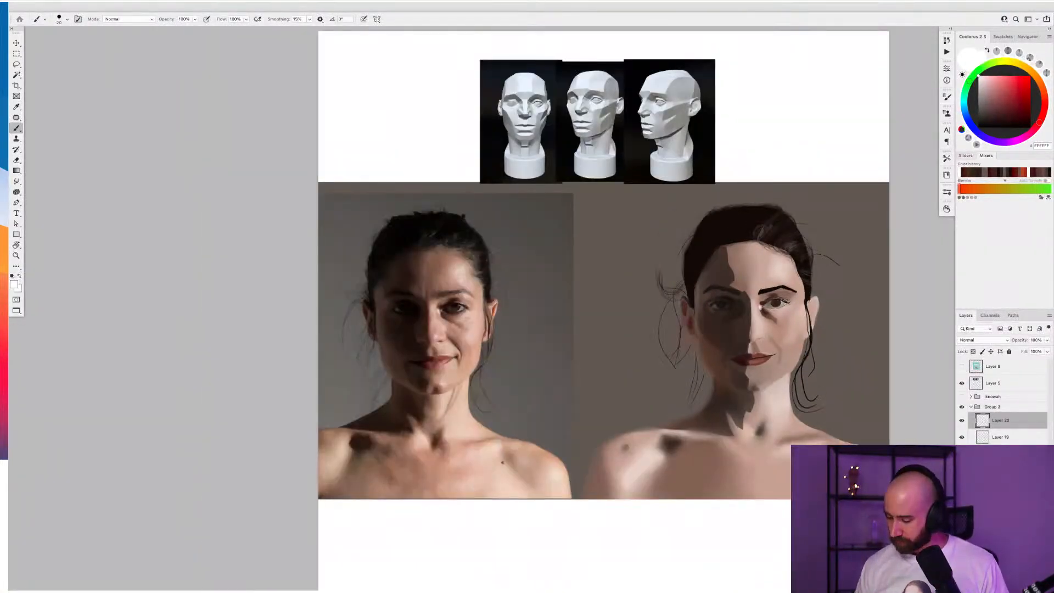
pyautogui.keyDown('super'); pyautogui.click(785, 302); pyautogui.keyUp('super')
pyautogui.keyDown('alt'); pyautogui.click(694, 163); pyautogui.keyUp('alt')
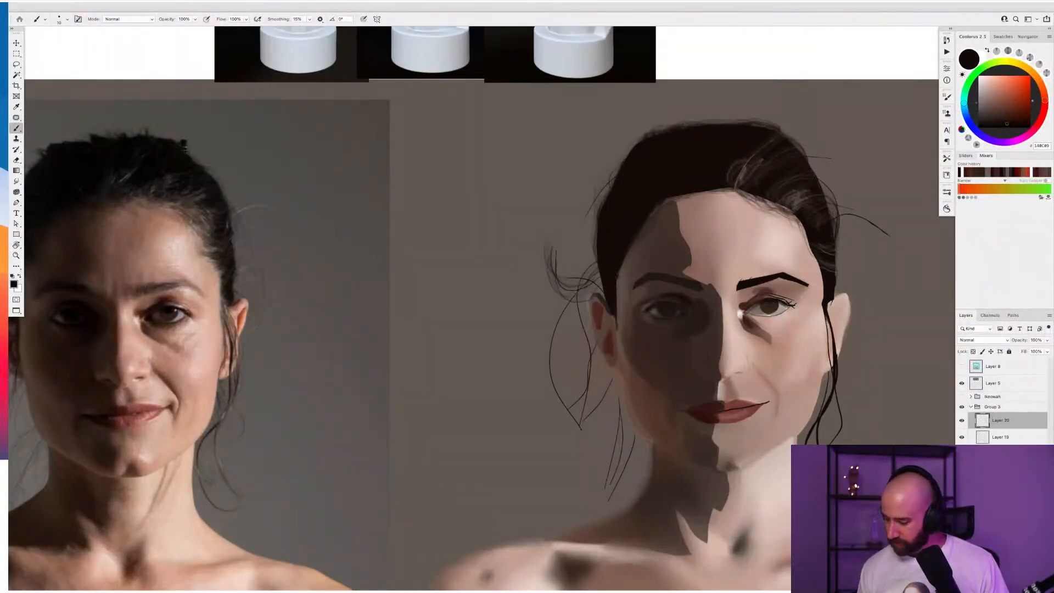
# Refine the lashes and outline of the lit eye with sampled skin and brown tones, and darken its pupil with black
pyautogui.keyDown('alt'); pyautogui.click(803, 299); pyautogui.keyUp('alt')
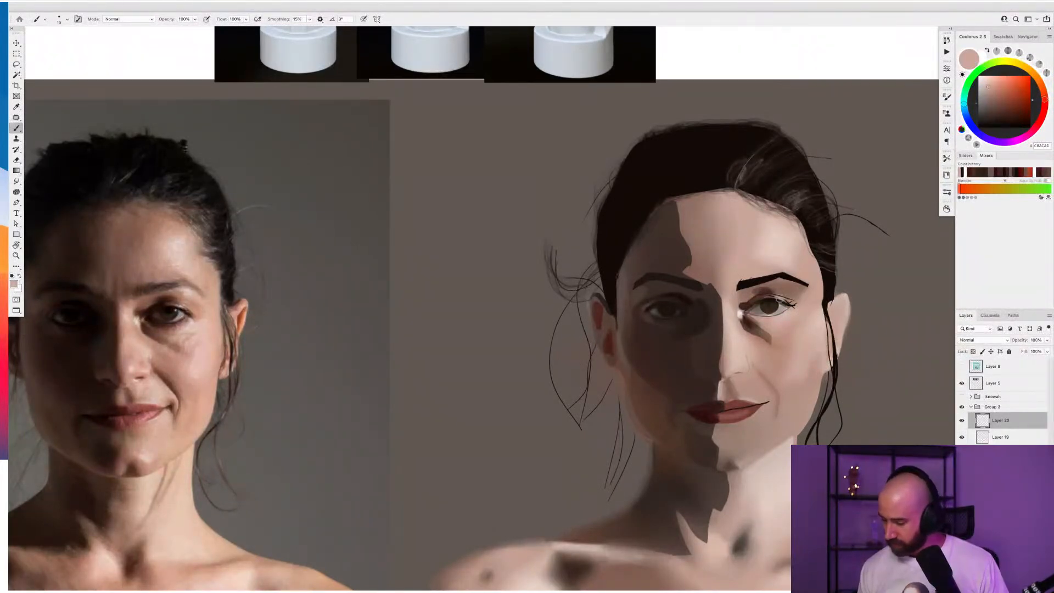
pyautogui.keyDown('alt'); pyautogui.click(778, 297); pyautogui.keyUp('alt')
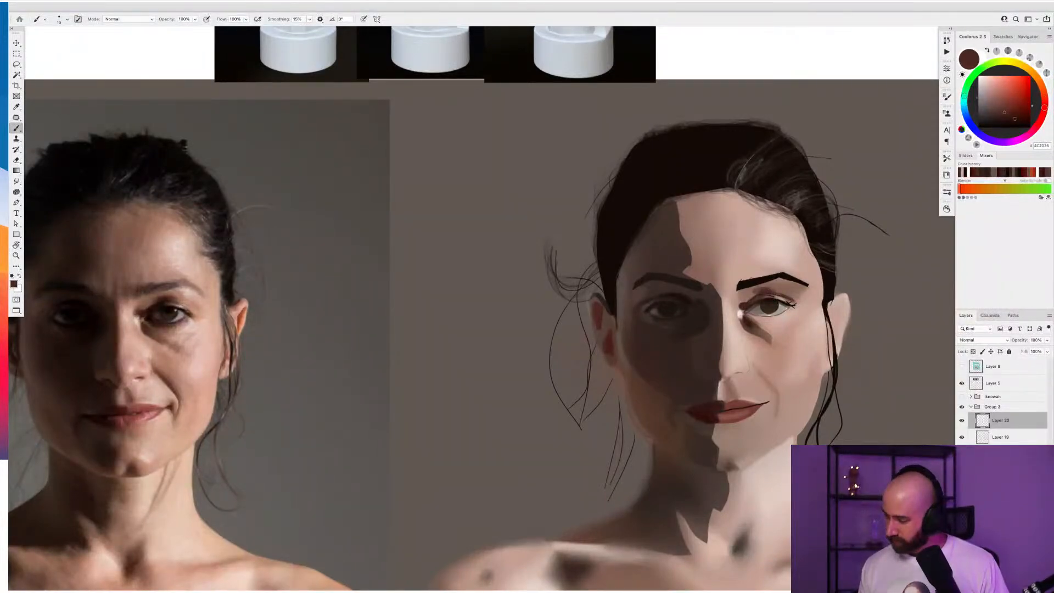
pyautogui.click(1030, 128)
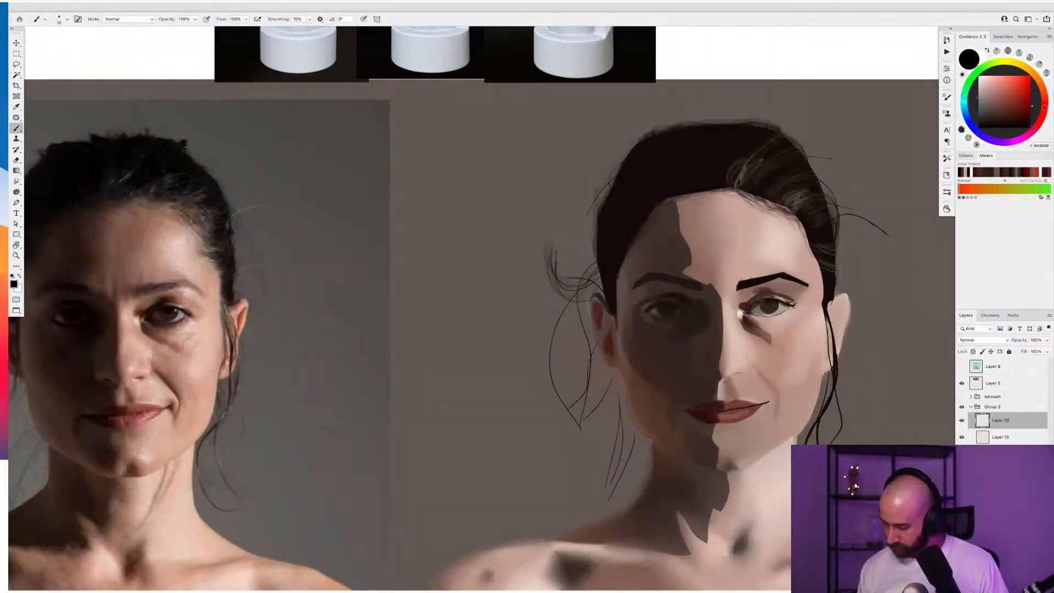
pyautogui.moveTo(769, 302); pyautogui.dragTo(764, 307)
# Paint the iris of the lit eye in a brown sampled from the eye, using a small brush
pyautogui.press(']')
pyautogui.press(']')
pyautogui.press(']')
pyautogui.press(']')
pyautogui.press(']')
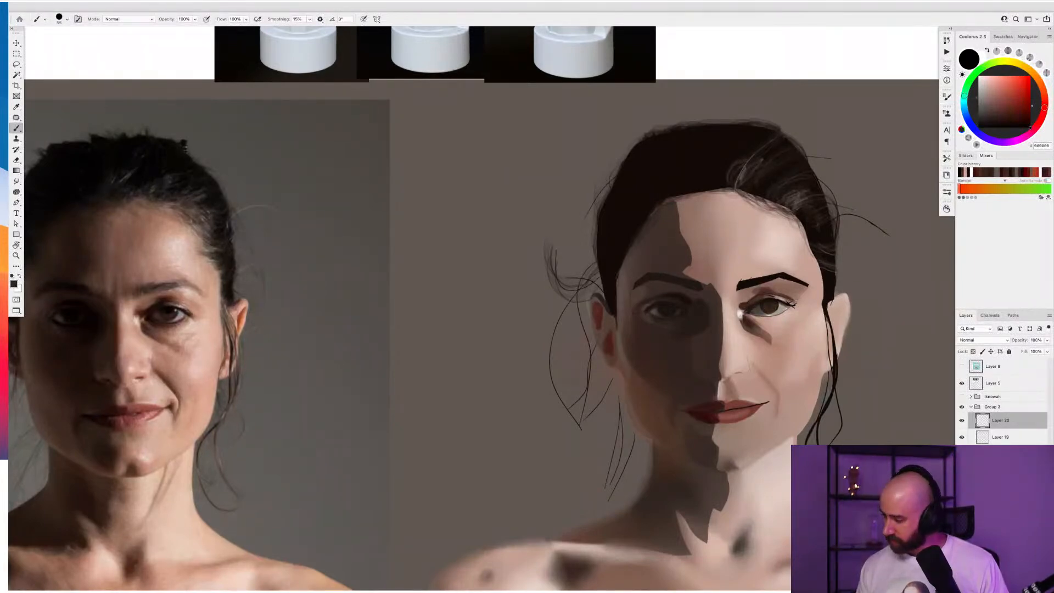
pyautogui.keyDown('alt'); pyautogui.click(767, 311); pyautogui.keyUp('alt')
pyautogui.press('[')
pyautogui.press('[')
pyautogui.press('[')
pyautogui.moveTo(767, 310); pyautogui.dragTo(776, 308)
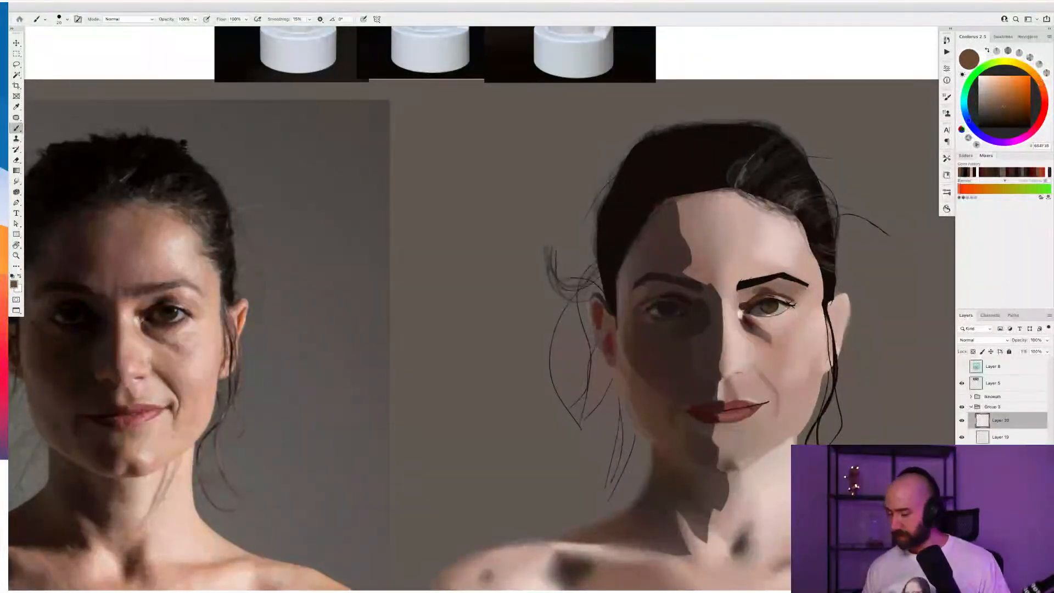
# Switch to the Soft Round Brush and choose a reddish-brown paint colour
pyautogui.rightClick(705, 294)
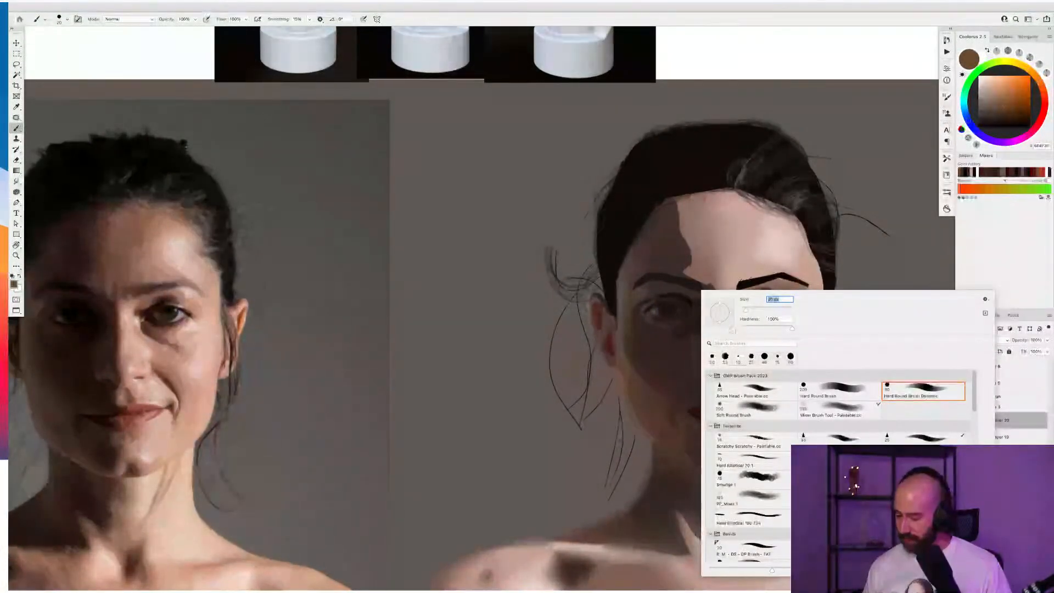
pyautogui.click(773, 410)
pyautogui.press('Return')
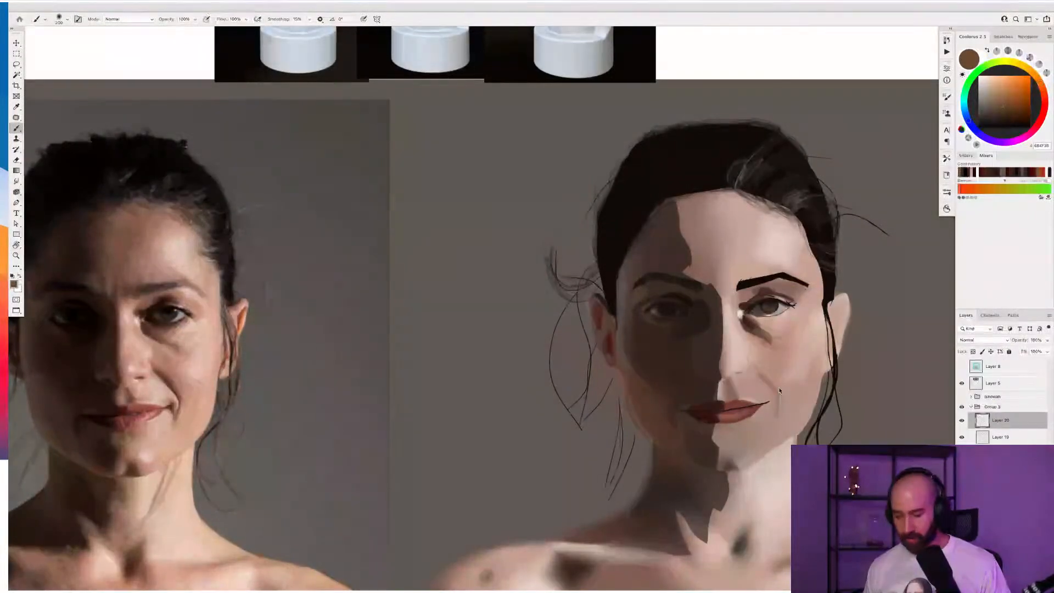
pyautogui.click(1043, 94)
pyautogui.click(1011, 106)
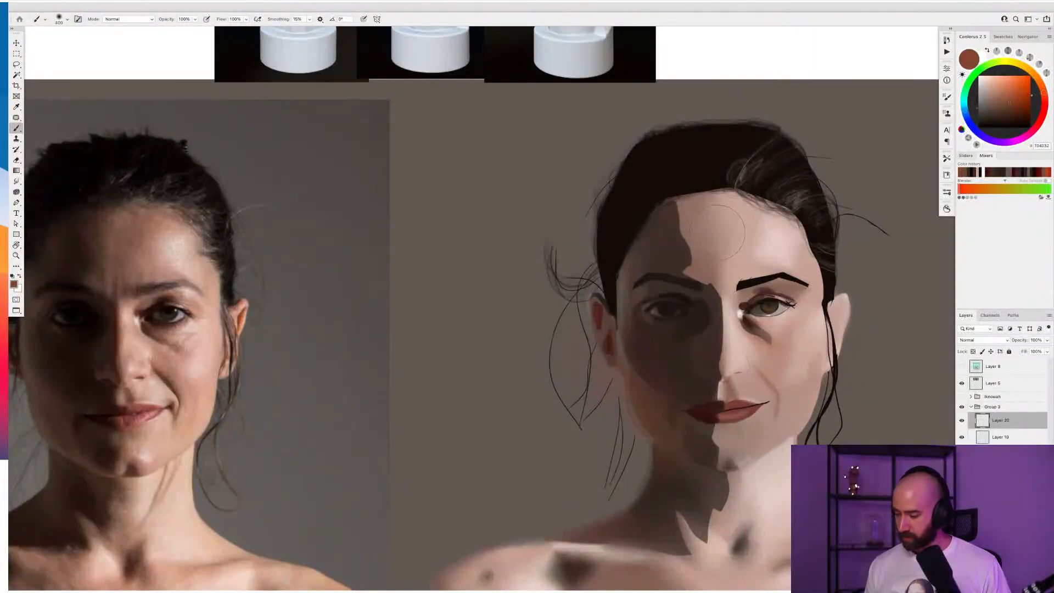
# Undo the first forehead stroke and softly shade the upper forehead below the hairline with a darker, redder brown
pyautogui.moveTo(715, 233); pyautogui.dragTo(754, 248)
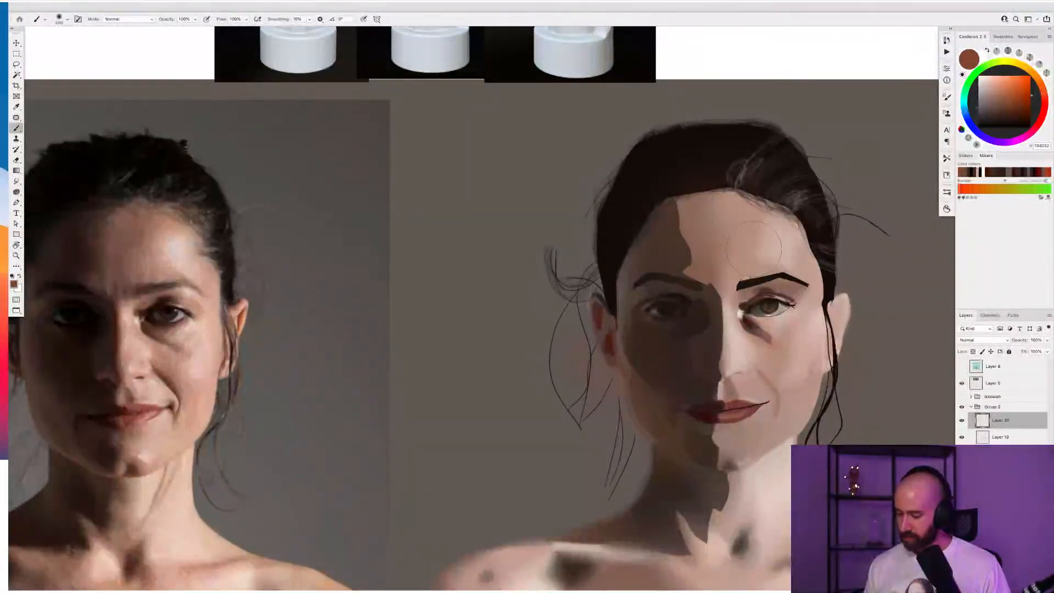
pyautogui.hotkey('ctrl', 'z')
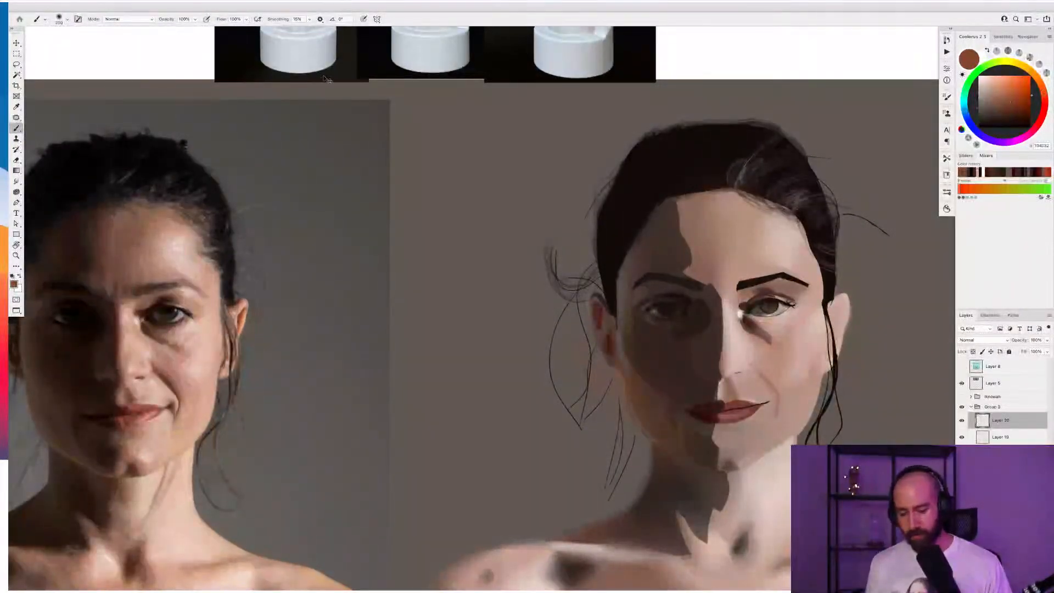
pyautogui.click(1014, 109)
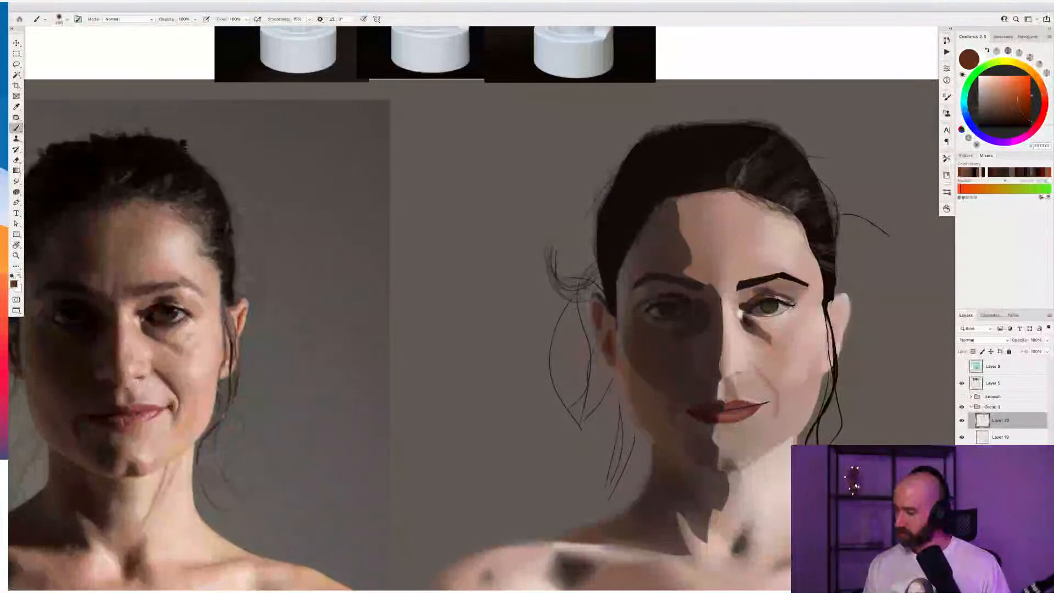
pyautogui.click(1045, 104)
pyautogui.moveTo(749, 217); pyautogui.dragTo(713, 275)
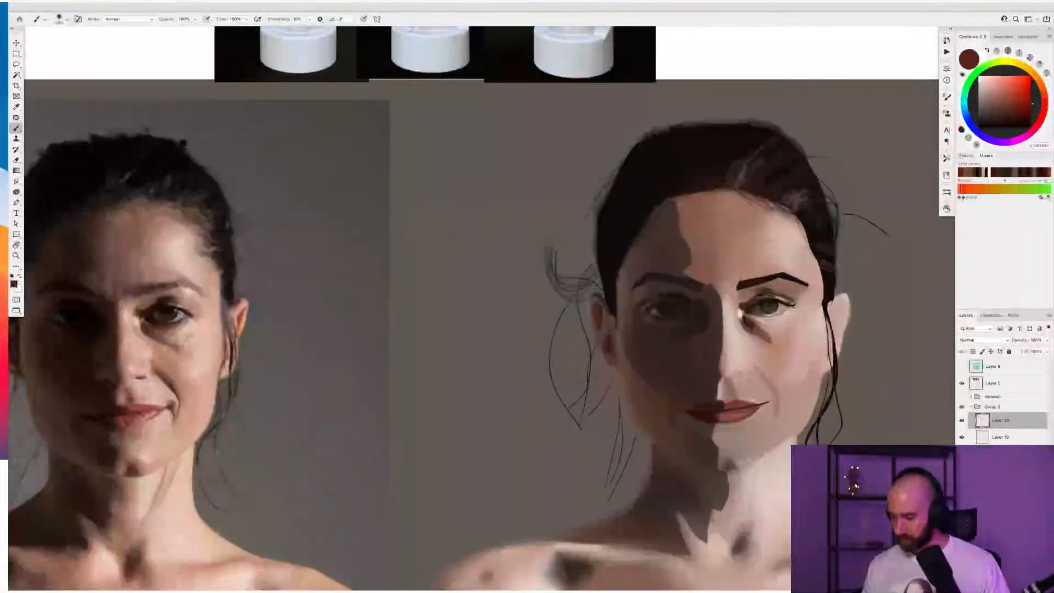
pyautogui.moveTo(745, 214); pyautogui.dragTo(730, 241)
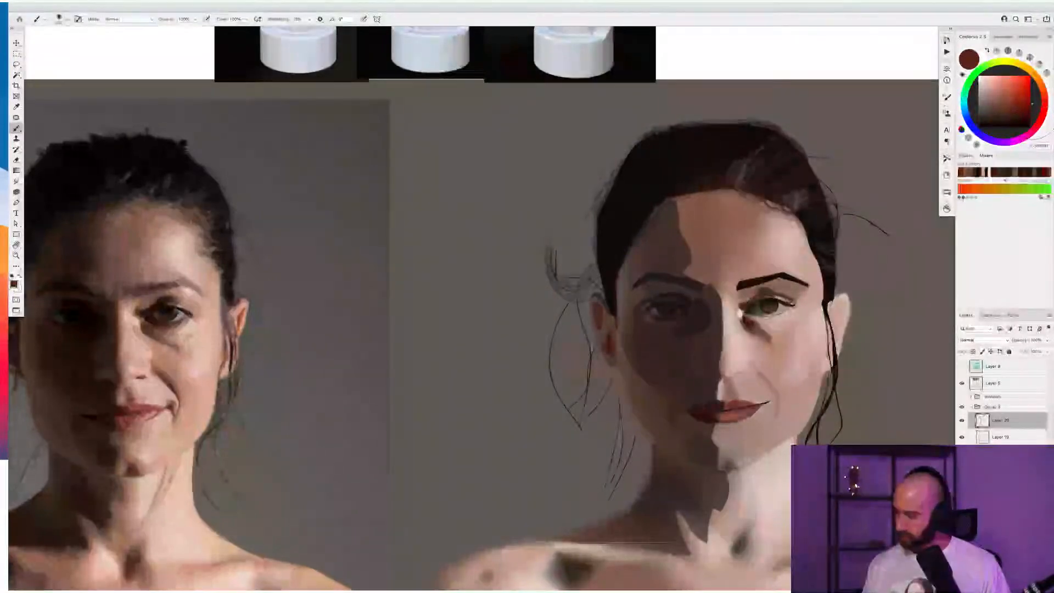
# Darken the shadowed side of the forehead with soft strokes in a very dark reddish brown, using a smaller brush
pyautogui.click(1016, 120)
pyautogui.press('[')
pyautogui.press('[')
pyautogui.press('[')
pyautogui.moveTo(661, 213); pyautogui.dragTo(661, 250)
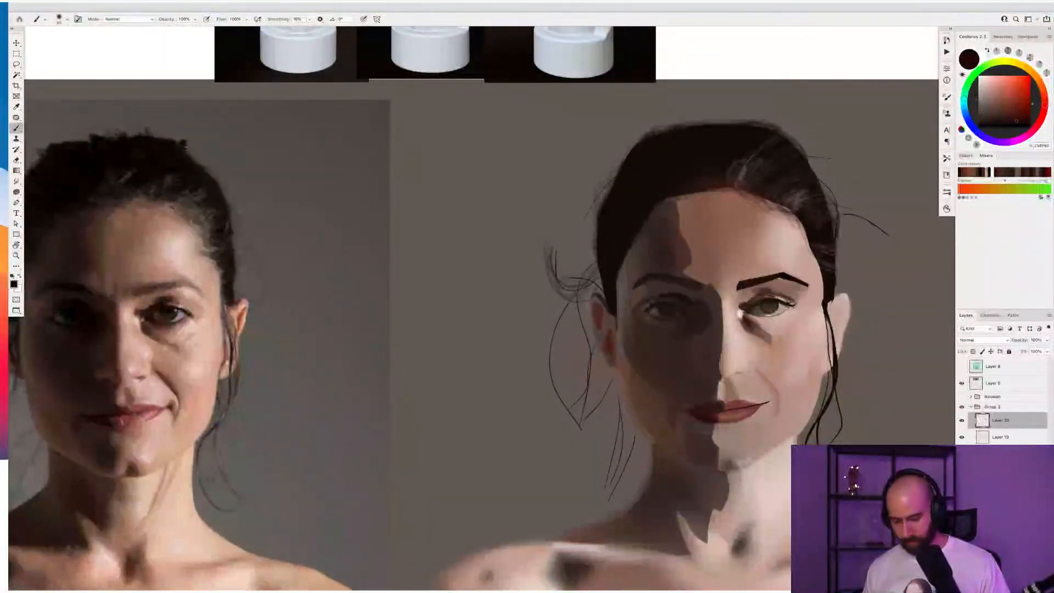
# Deepen the shadowed side of the face with soft near-black and warm dark-brown tones, adjusting the brush size
pyautogui.press(']')
pyautogui.press(']')
pyautogui.press(']')
pyautogui.press(']')
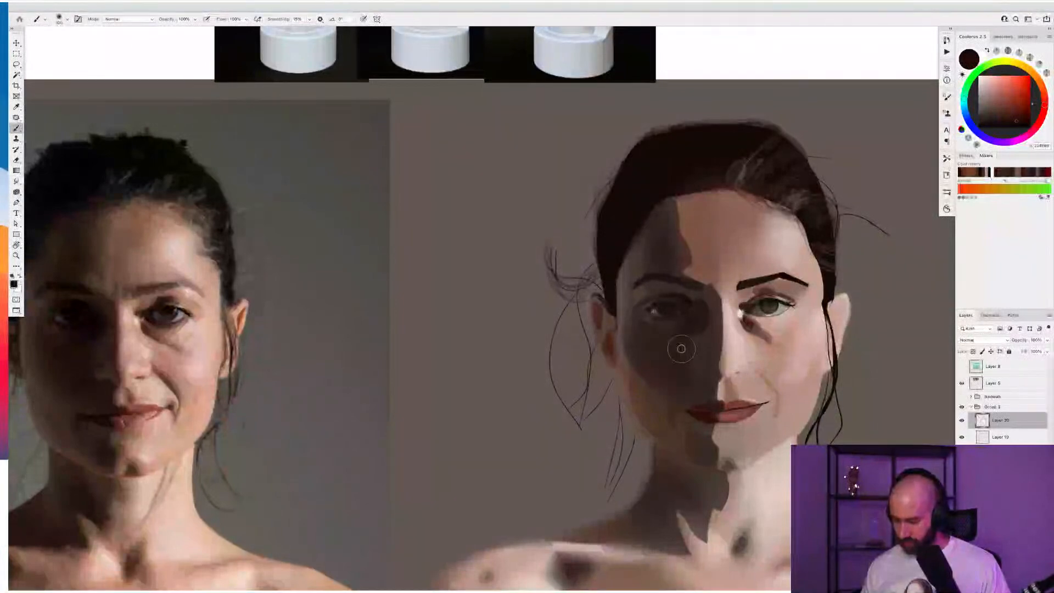
pyautogui.click(1017, 127)
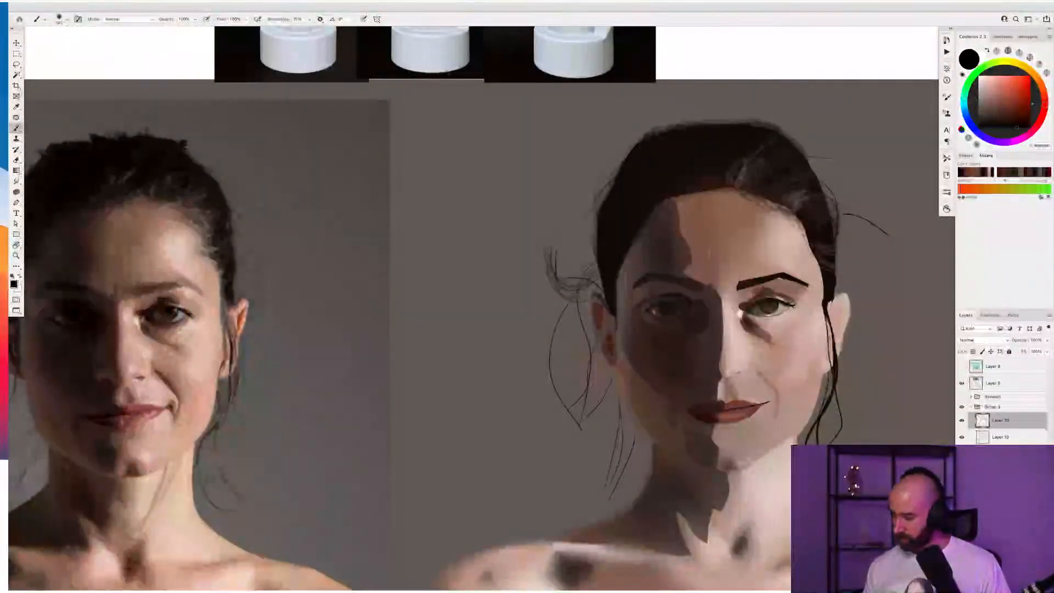
pyautogui.moveTo(1023, 112); pyautogui.dragTo(1044, 97)
pyautogui.press('[')
pyautogui.press('[')
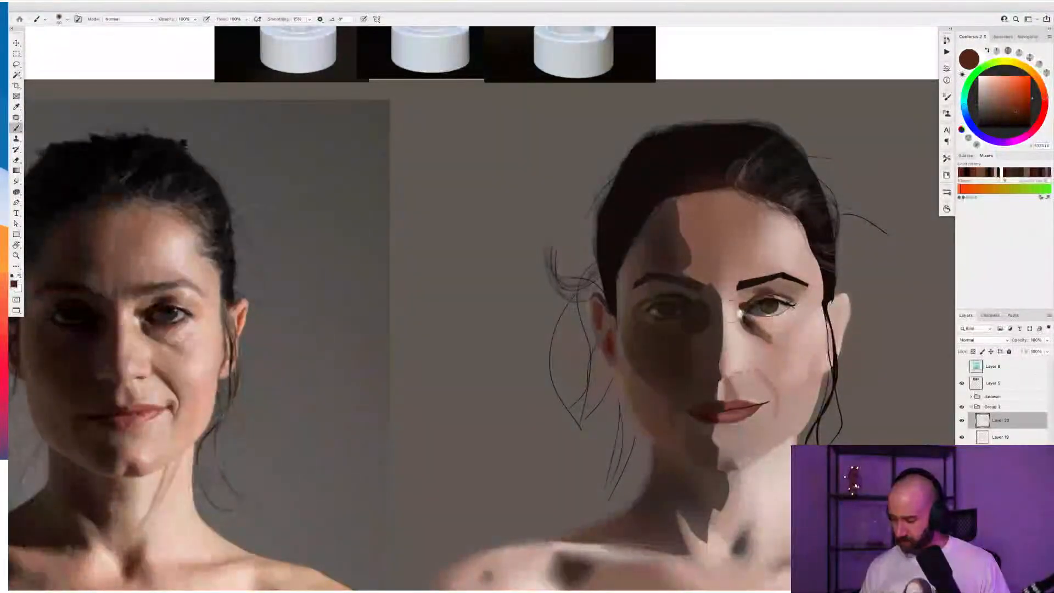
# Warm the nose, lit cheek, chin and jaw with soft orange-brown strokes, and compare the portrait with the shading layer hidden and shown
pyautogui.click(1018, 100)
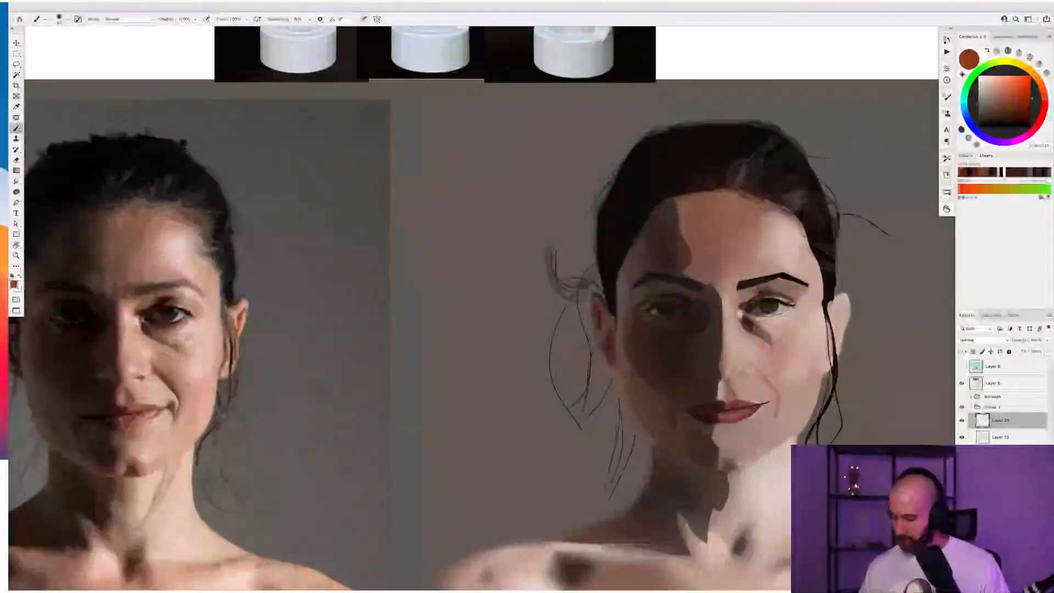
pyautogui.moveTo(736, 362)
pyautogui.mouseDown()
pyautogui.moveTo(732, 321)
pyautogui.moveTo(779, 390)
pyautogui.mouseUp()
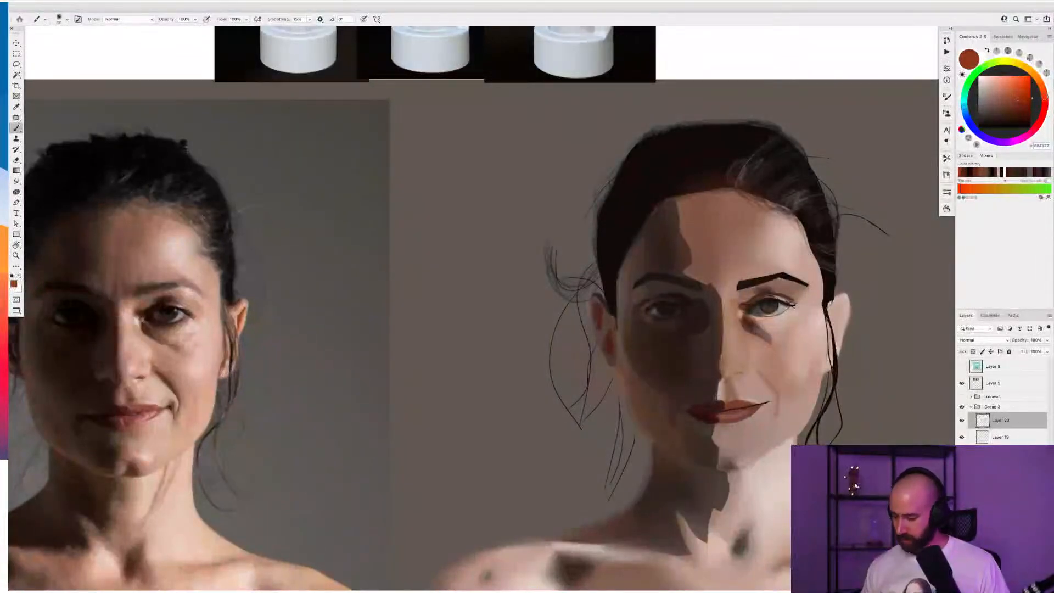
pyautogui.press('[')
pyautogui.press('[')
pyautogui.press('[')
pyautogui.moveTo(733, 430)
pyautogui.mouseDown()
pyautogui.moveTo(731, 452)
pyautogui.moveTo(800, 412)
pyautogui.moveTo(808, 383)
pyautogui.mouseUp()
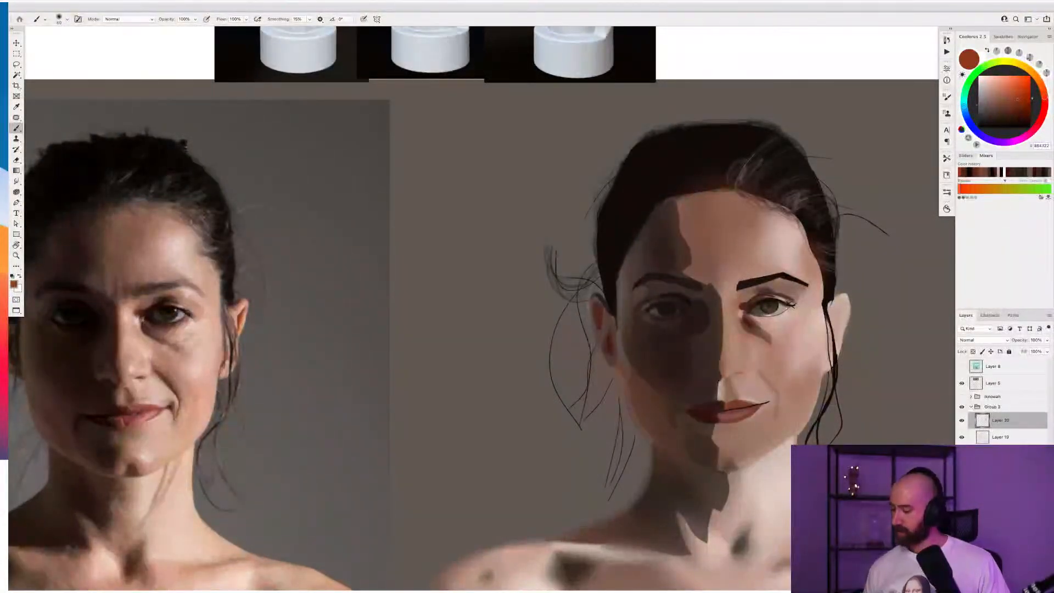
pyautogui.click(962, 421)
pyautogui.click(962, 421)
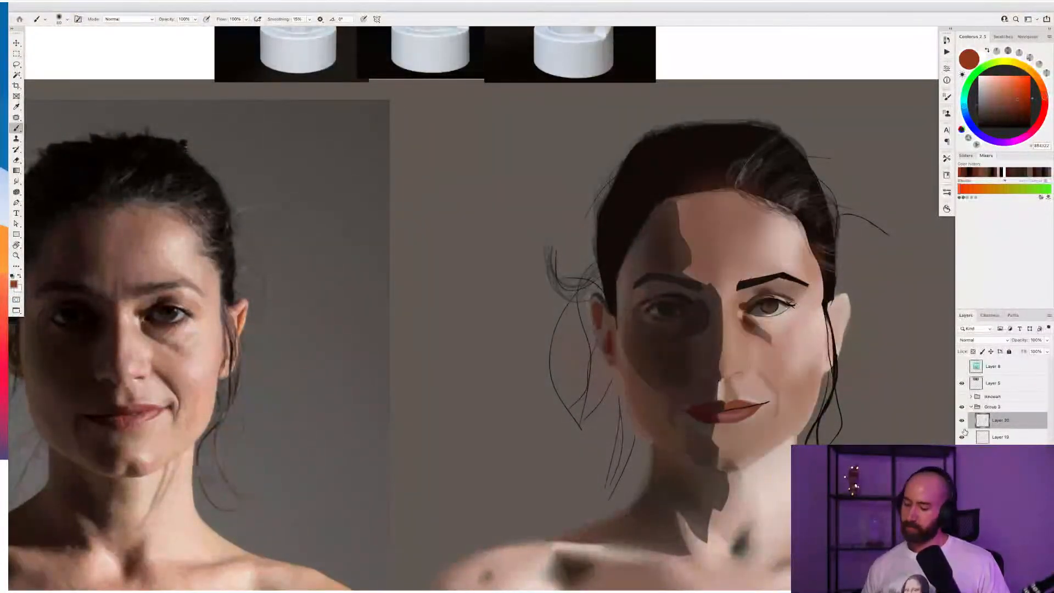
# Add a new layer above the soft shading layer and switch to the Hard Round Brush Dynamic
pyautogui.click(961, 434)
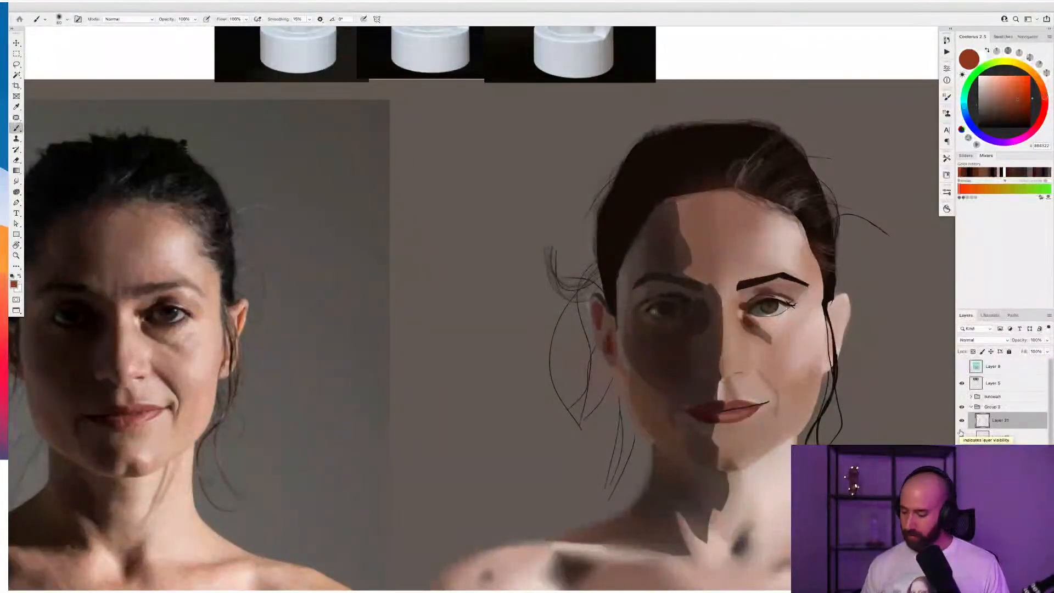
pyautogui.rightClick(850, 394)
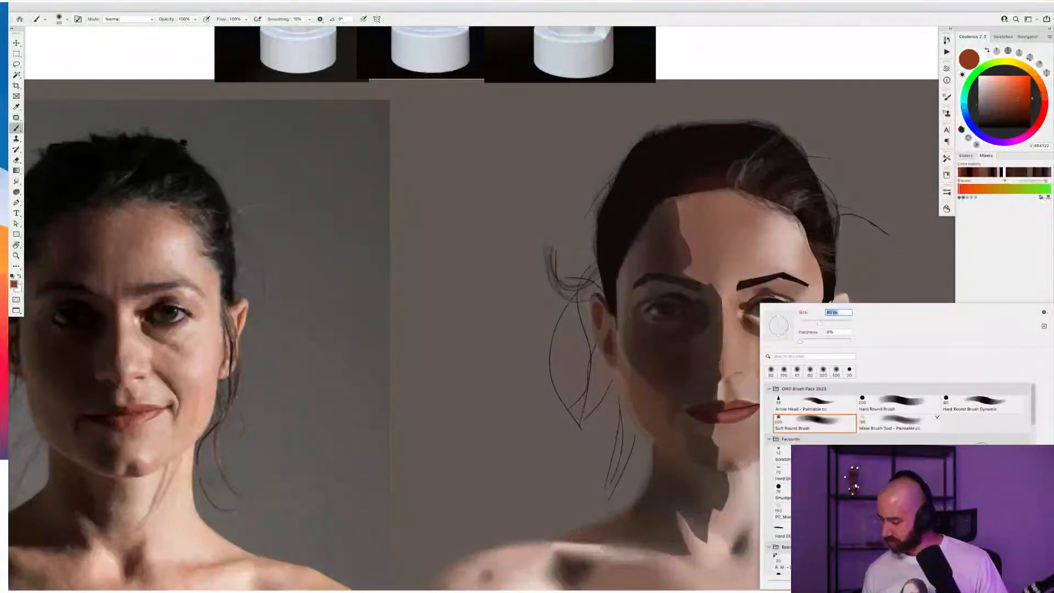
pyautogui.doubleClick(987, 407)
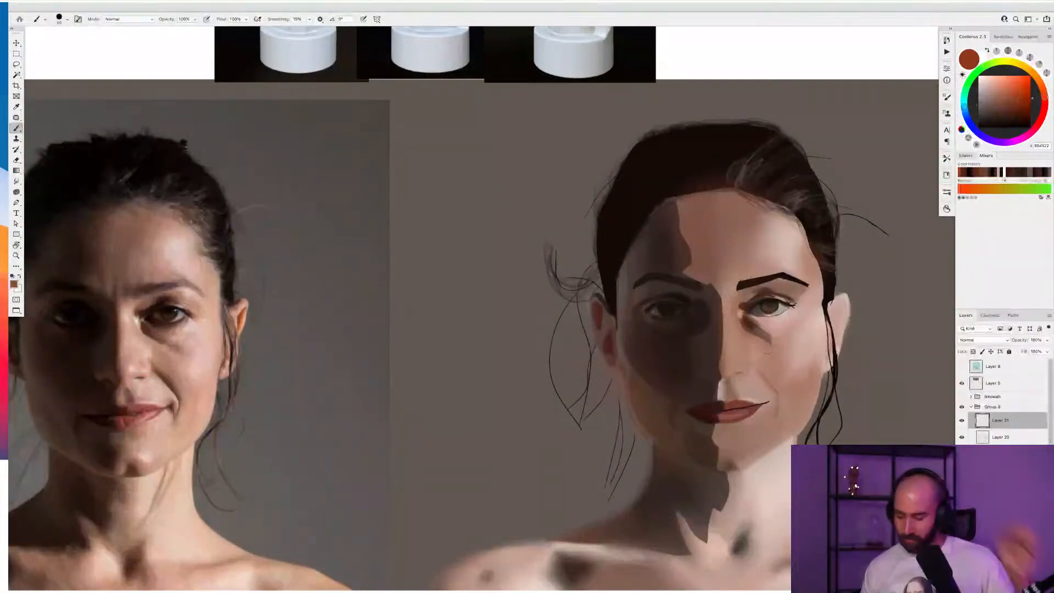
# Paint the shadowed side of the nose tip with sampled skin tones and a small brush, undoing the unwanted stroke
pyautogui.moveTo(734, 343); pyautogui.dragTo(784, 224)
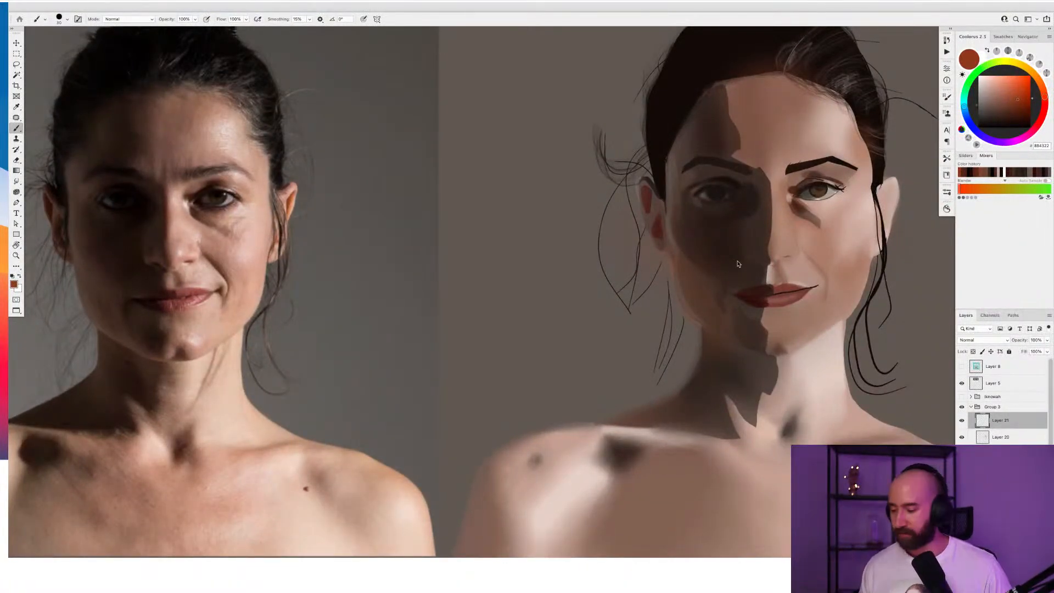
pyautogui.keyDown('alt'); pyautogui.click(775, 242); pyautogui.keyUp('alt')
pyautogui.press('[')
pyautogui.press('[')
pyautogui.press('[')
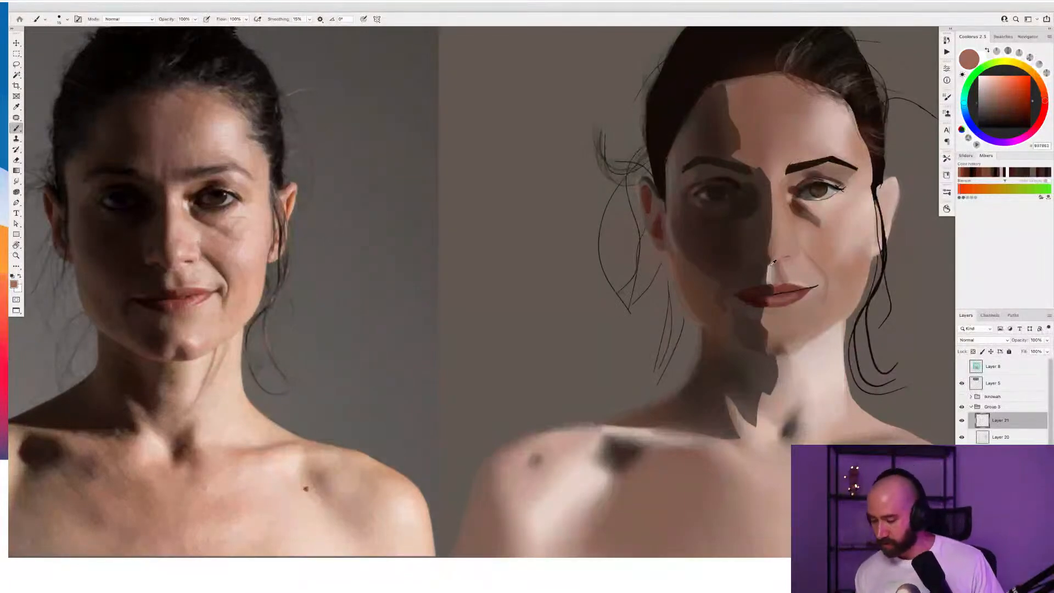
pyautogui.press('[')
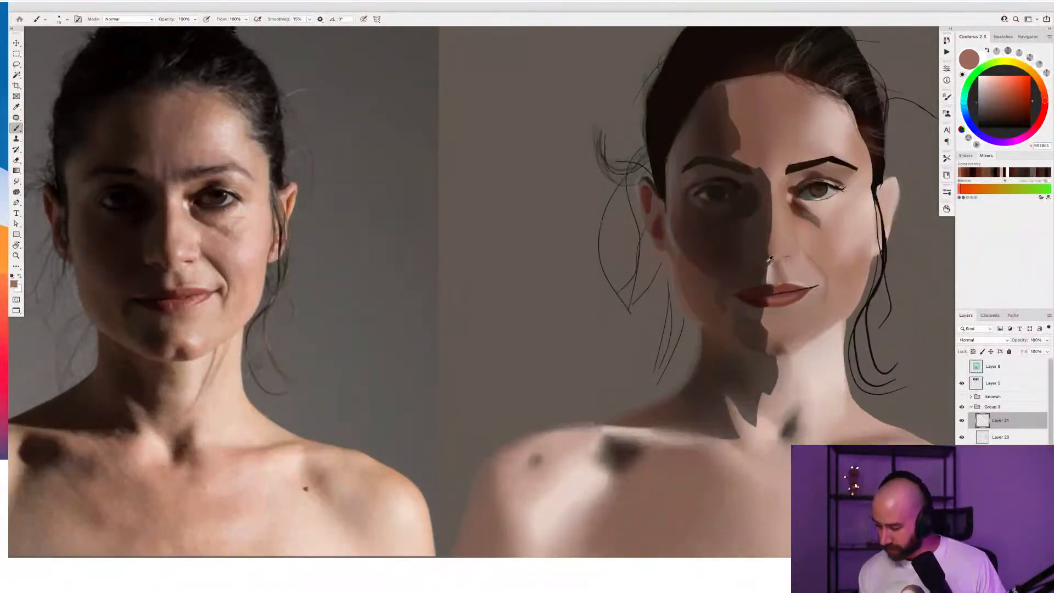
pyautogui.moveTo(770, 261); pyautogui.dragTo(749, 257)
pyautogui.press('super+z')
pyautogui.keyDown('alt'); pyautogui.click(768, 260); pyautogui.keyUp('alt')
pyautogui.press(']')
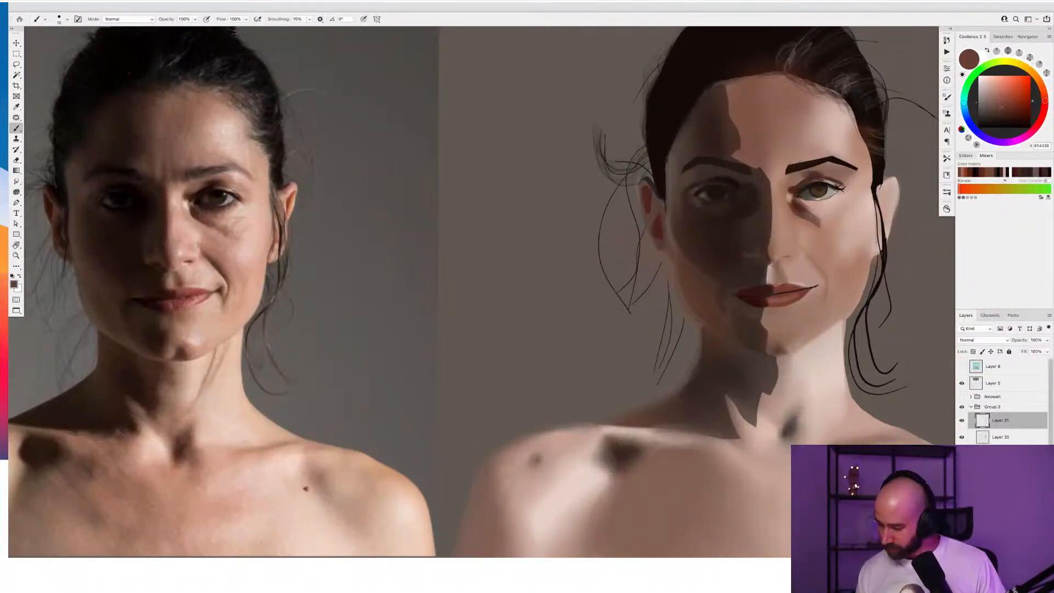
# Define the nostrils with a sampled dark hair colour, and add reddish tones around the lit nostril
pyautogui.keyDown('alt'); pyautogui.click(818, 164); pyautogui.keyUp('alt')
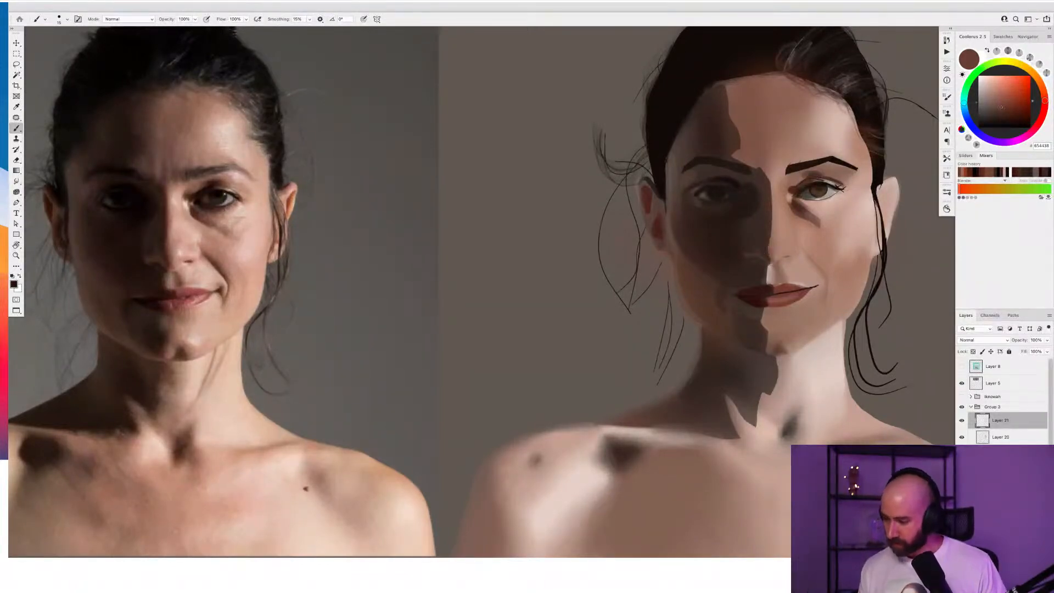
pyautogui.keyDown('alt'); pyautogui.click(690, 87); pyautogui.keyUp('alt')
pyautogui.press('[')
pyautogui.press('[')
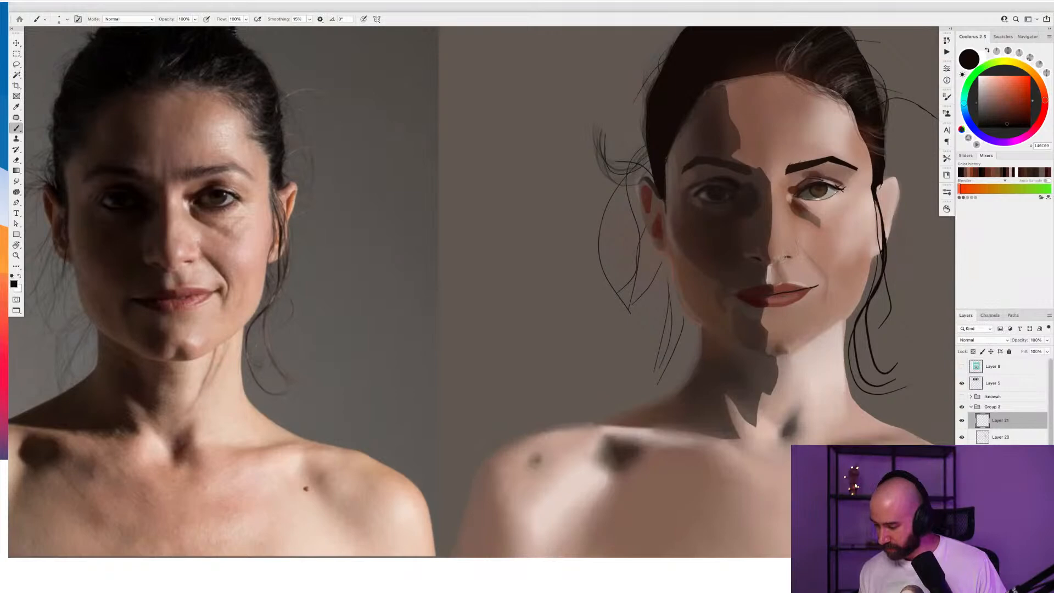
pyautogui.keyDown('alt'); pyautogui.click(791, 257); pyautogui.keyUp('alt')
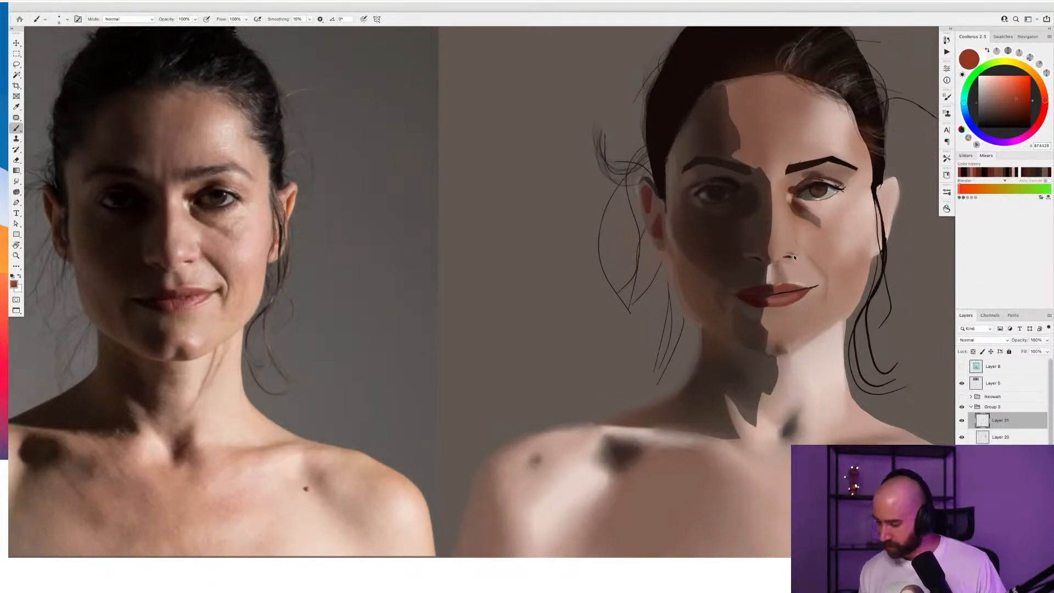
pyautogui.click(1013, 95)
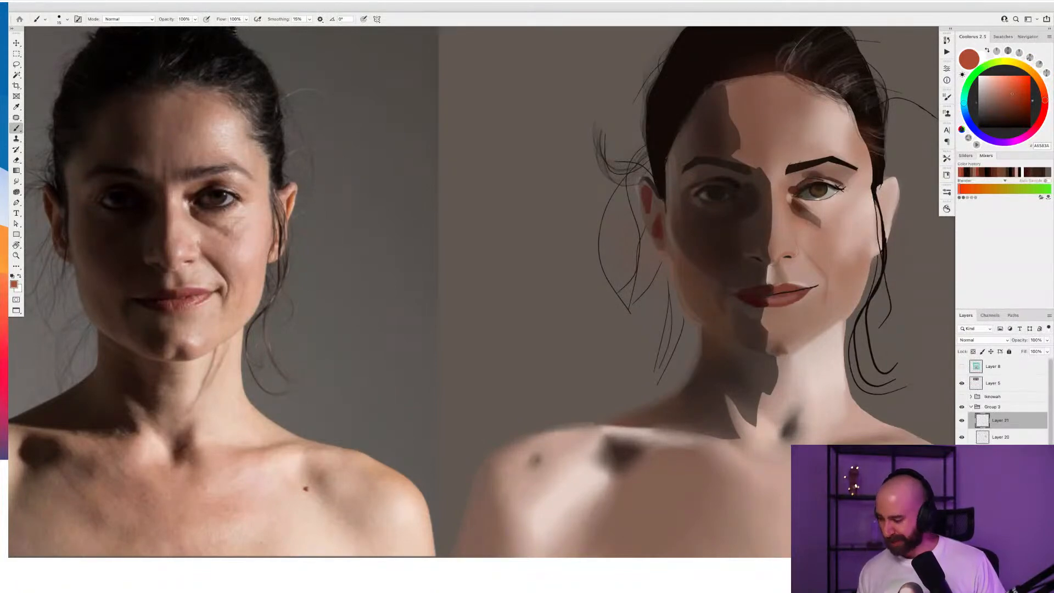
# Paint a small highlight on the lit side of the nose tip with a sampled cheek tone lightened to pale pink
pyautogui.keyDown('alt'); pyautogui.click(834, 203); pyautogui.keyUp('alt')
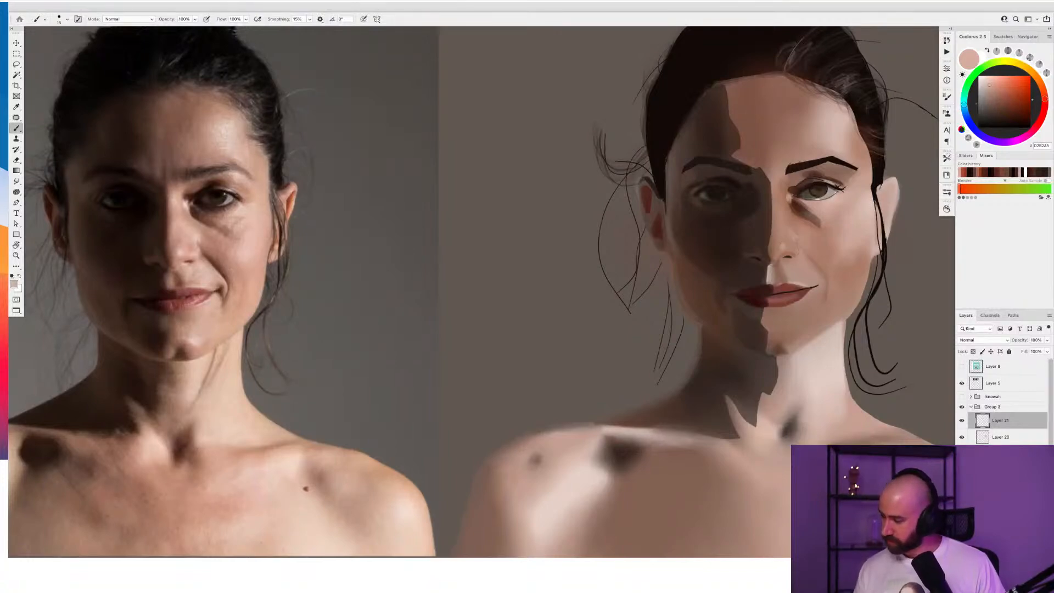
pyautogui.click(985, 79)
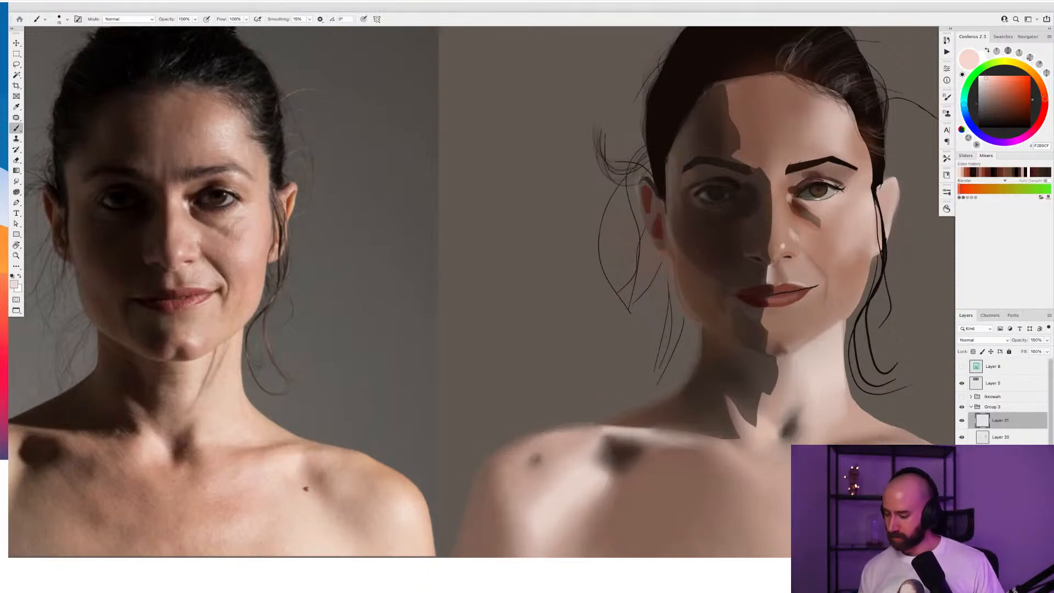
pyautogui.press(']')
pyautogui.press(']')
pyautogui.press(']')
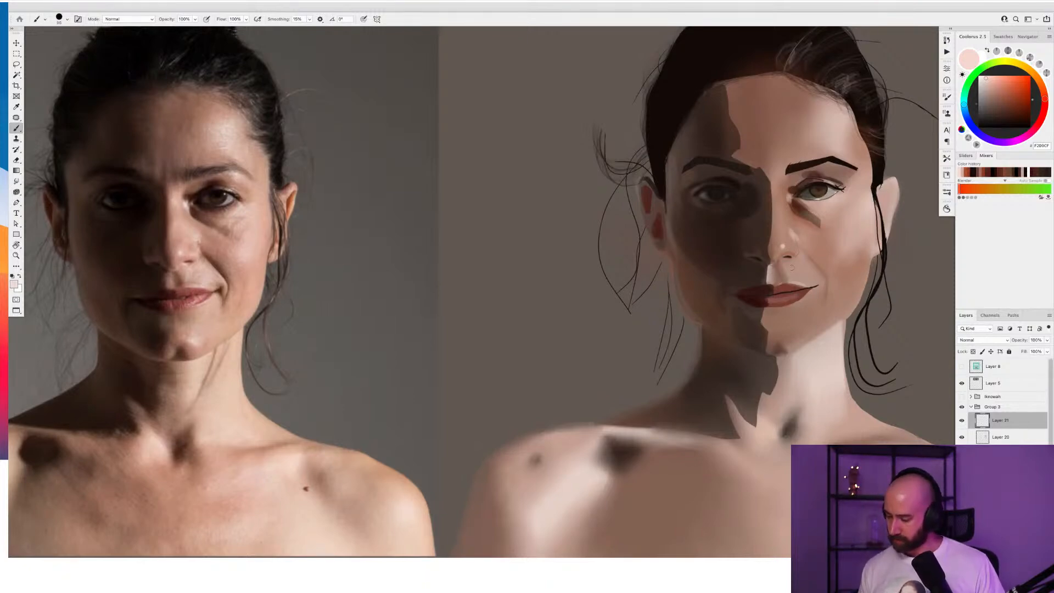
# Refine the lit nostril and the skin around it with sampled skin tones, adding a fine pale pink highlight with a smaller brush
pyautogui.keyDown('alt'); pyautogui.click(803, 266); pyautogui.keyUp('alt')
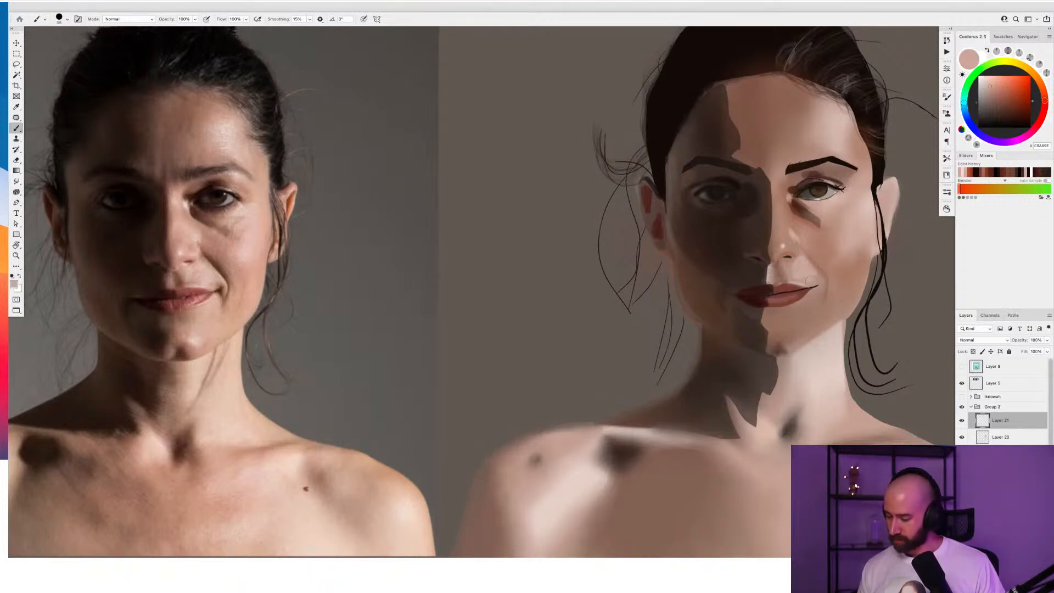
pyautogui.scroll(-1, 808, 277)
pyautogui.scroll(-1, 812, 277)
pyautogui.scroll(3, 816, 274)
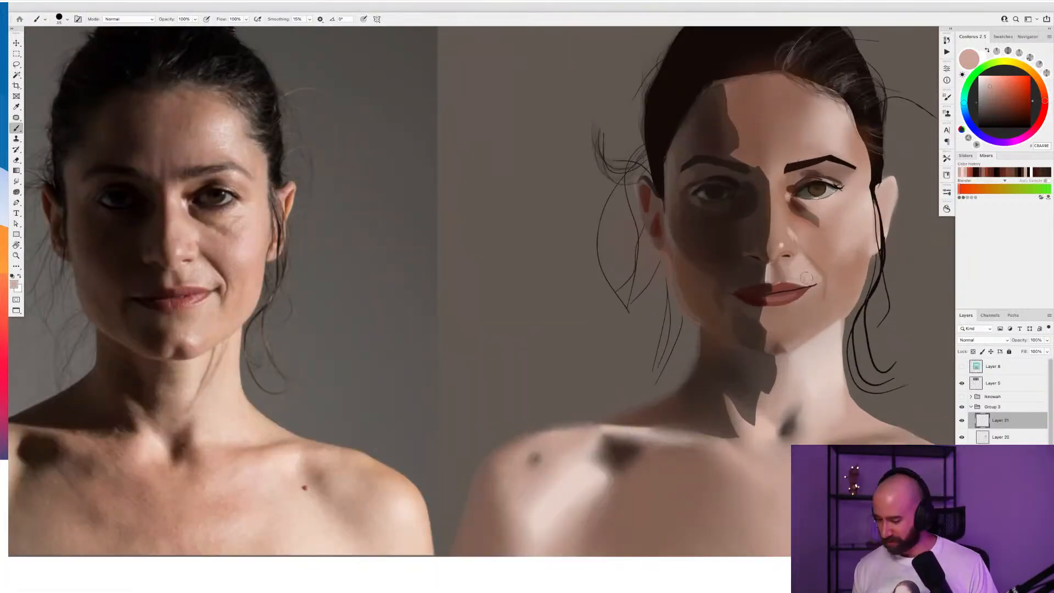
pyautogui.press('[')
pyautogui.press('[')
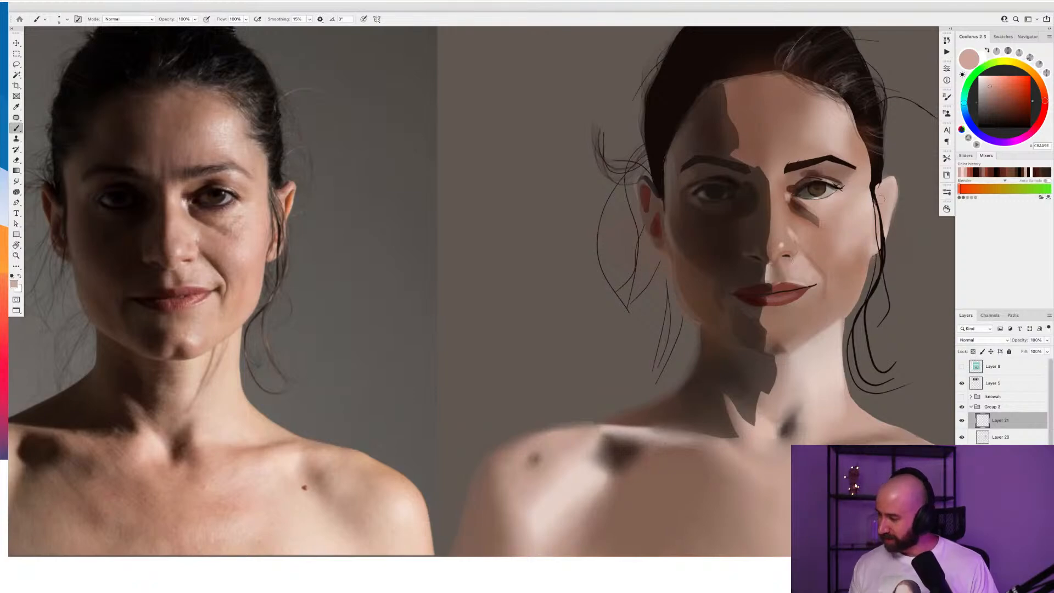
pyautogui.click(986, 80)
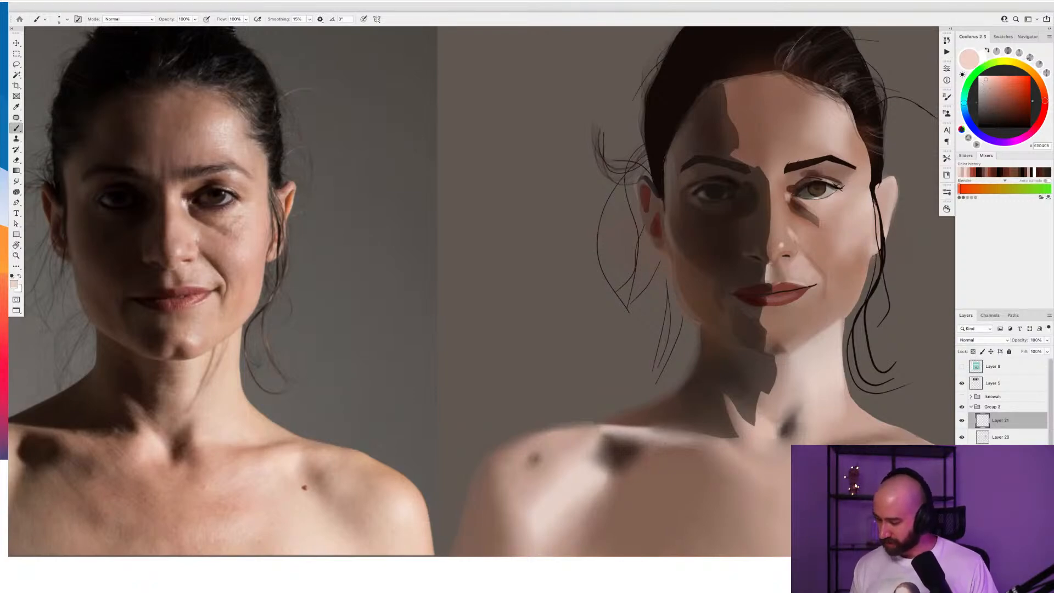
pyautogui.moveTo(778, 259); pyautogui.dragTo(786, 256)
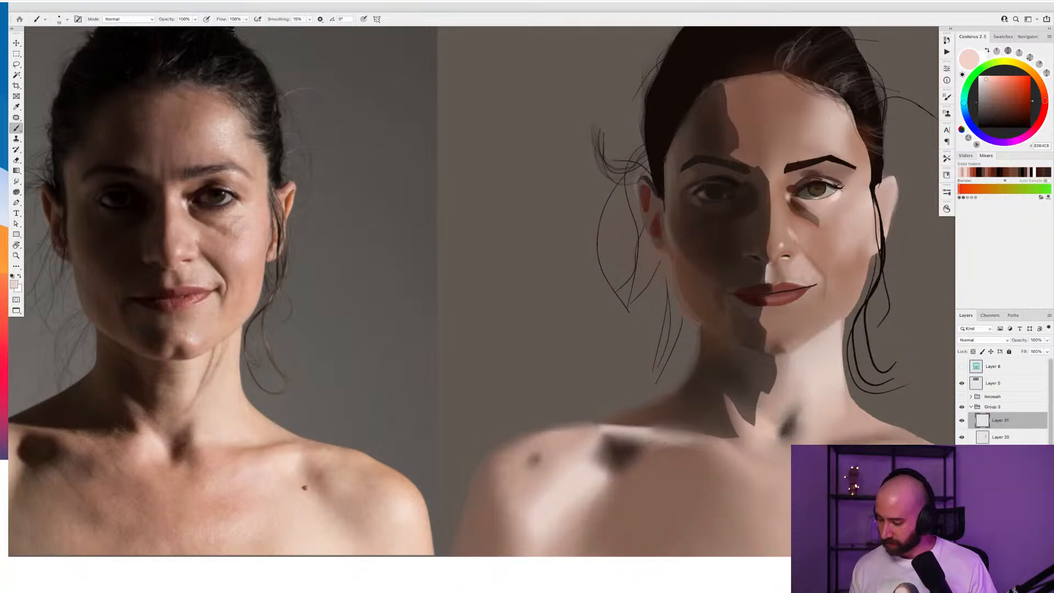
pyautogui.keyDown('alt'); pyautogui.click(791, 255); pyautogui.keyUp('alt')
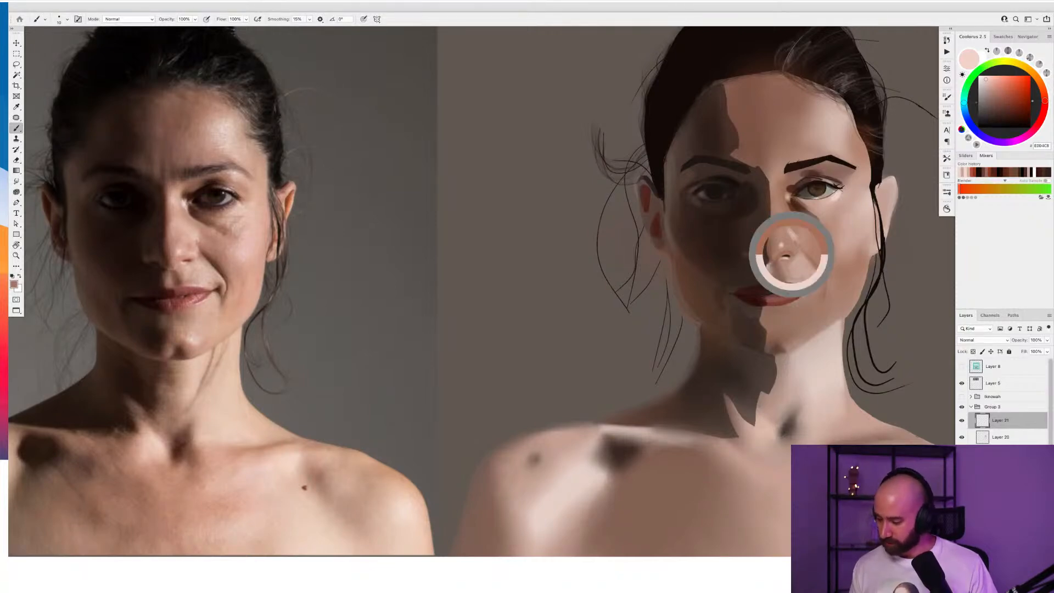
pyautogui.keyDown('alt'); pyautogui.click(793, 233); pyautogui.keyUp('alt')
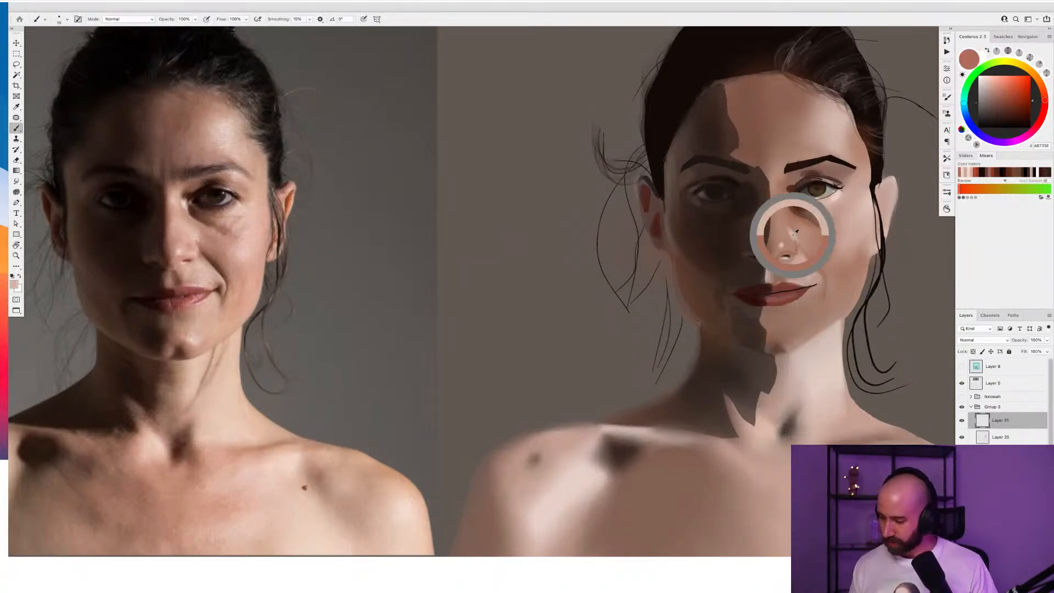
# Brighten the highlight on the lit side of the forehead with a larger brush and a pale pink tone
pyautogui.press(']')
pyautogui.press(']')
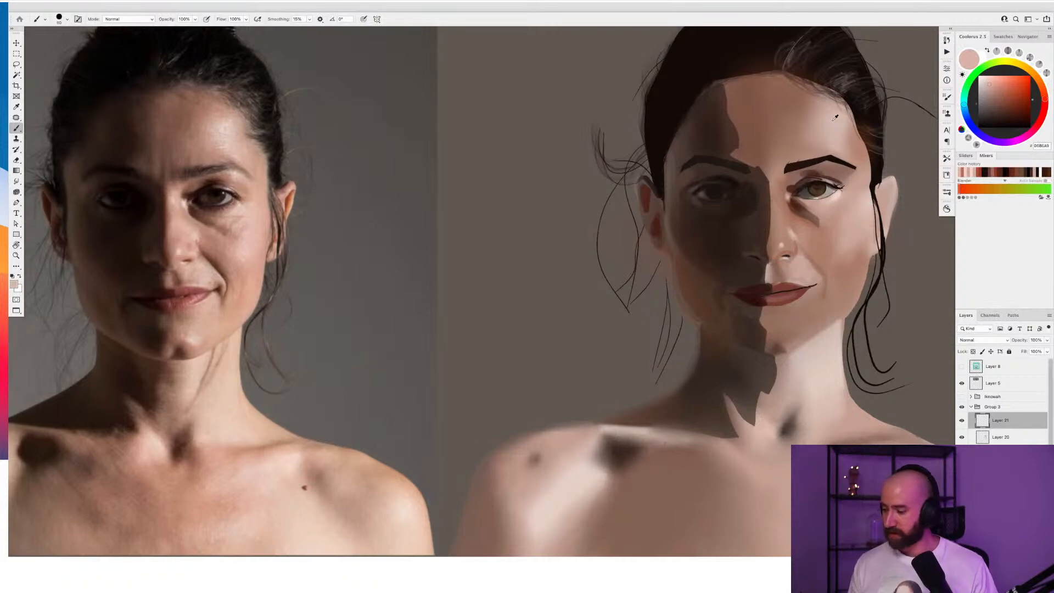
pyautogui.click(985, 78)
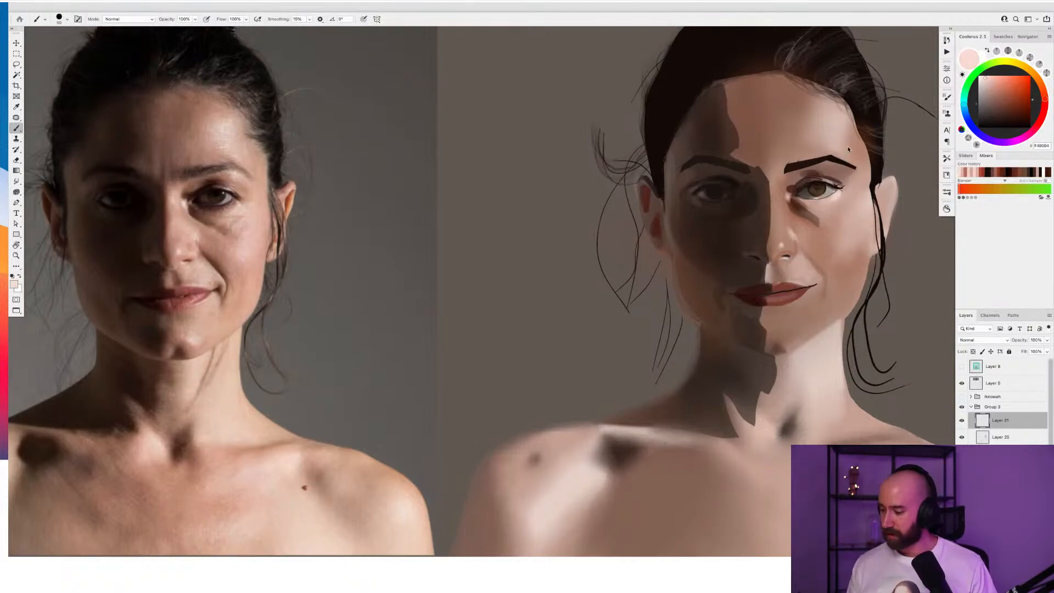
pyautogui.moveTo(832, 113); pyautogui.dragTo(835, 152)
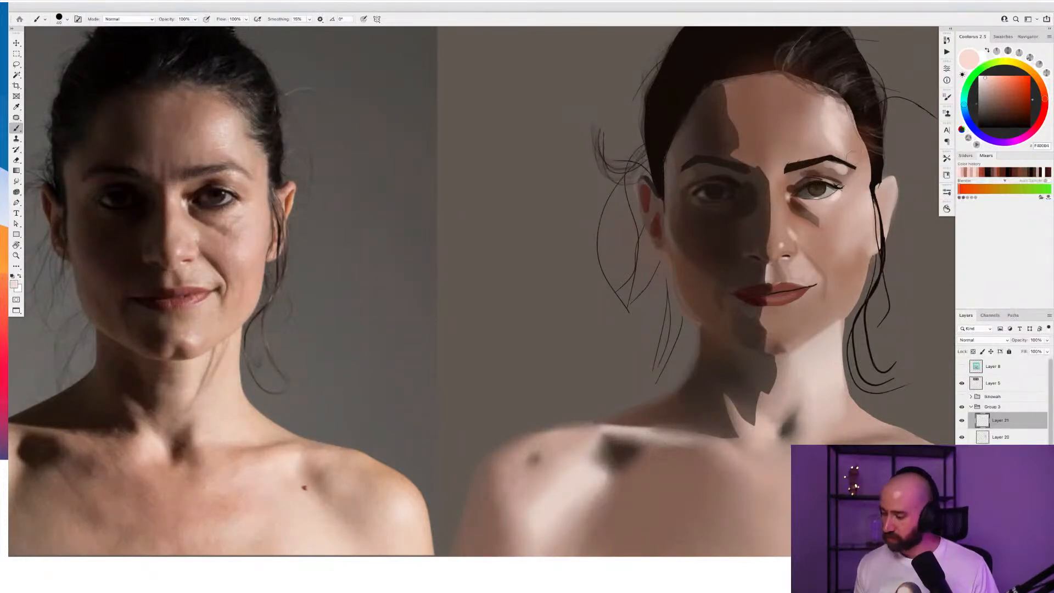
# Thin and soften the eyebrow on the lit side using sampled skin tones, and redefine its inner end with a smaller brush
pyautogui.keyDown('alt'); pyautogui.click(855, 159); pyautogui.keyUp('alt')
pyautogui.moveTo(855, 166)
pyautogui.mouseDown()
pyautogui.moveTo(789, 168)
pyautogui.moveTo(810, 164)
pyautogui.mouseUp()
pyautogui.keyDown('alt'); pyautogui.click(813, 162); pyautogui.keyUp('alt')
pyautogui.press('[')
pyautogui.press('[')
pyautogui.moveTo(805, 163); pyautogui.dragTo(792, 166)
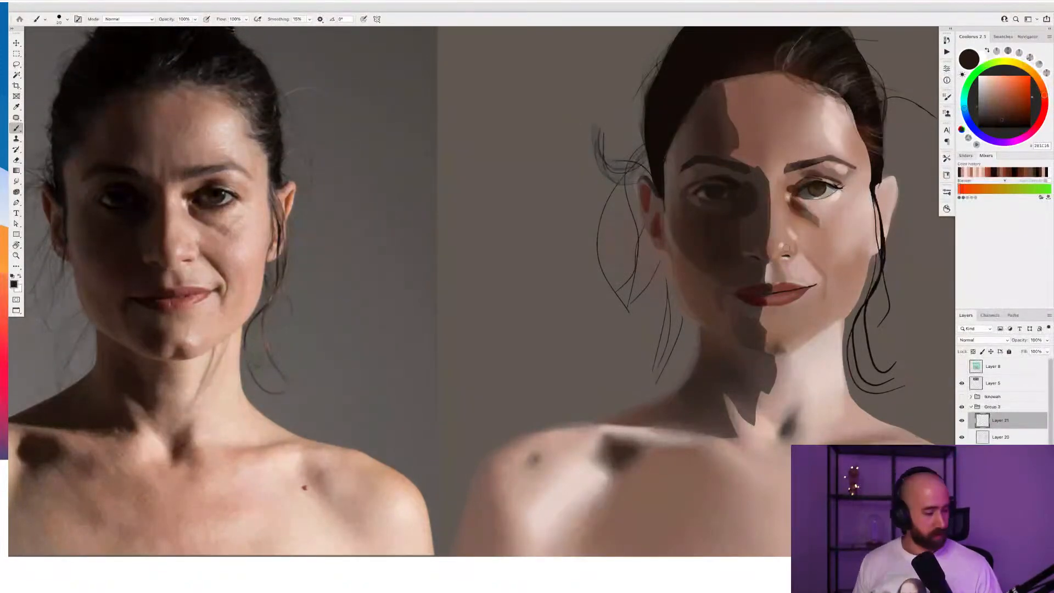
# Soften the hard shadow edges on the forehead and chin with an enlarged Mixer Brush
pyautogui.hotkey('shift', 'b')
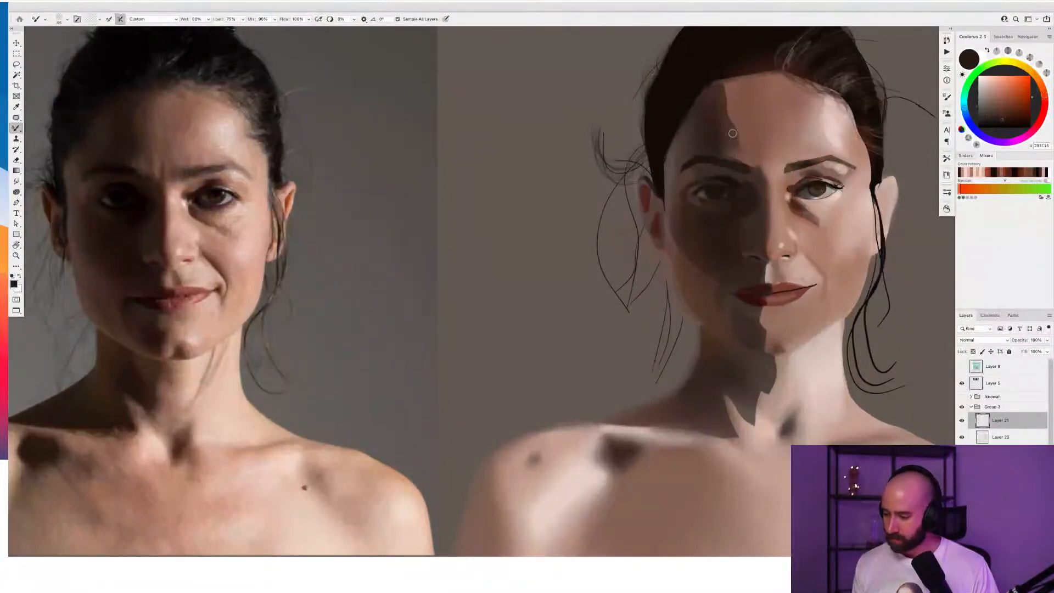
pyautogui.press(']')
pyautogui.press(']')
pyautogui.press(']')
pyautogui.press(']')
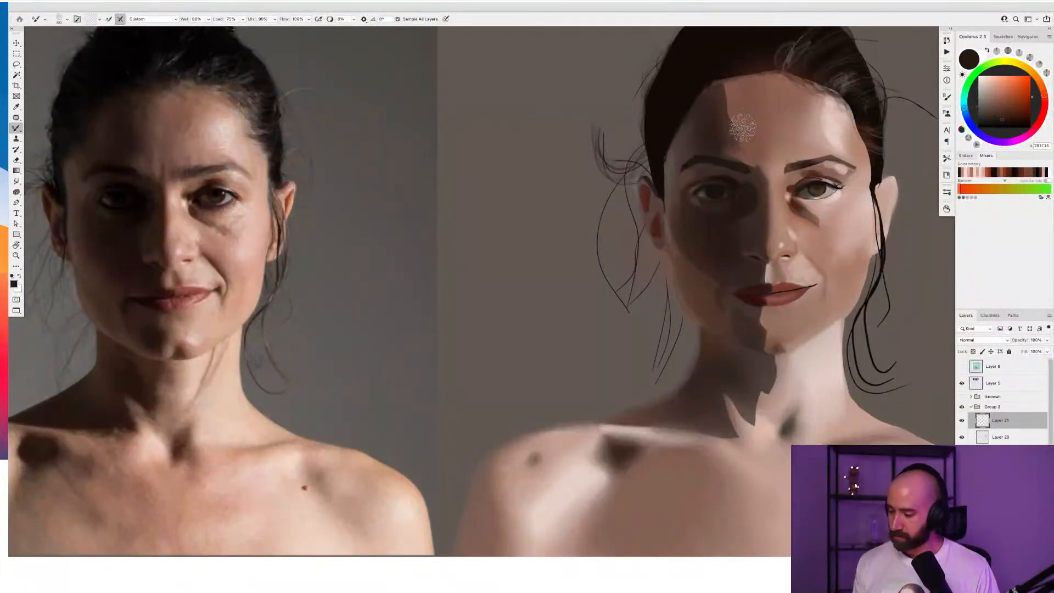
pyautogui.moveTo(738, 129)
pyautogui.mouseDown()
pyautogui.moveTo(745, 111)
pyautogui.moveTo(724, 96)
pyautogui.moveTo(741, 136)
pyautogui.mouseUp()
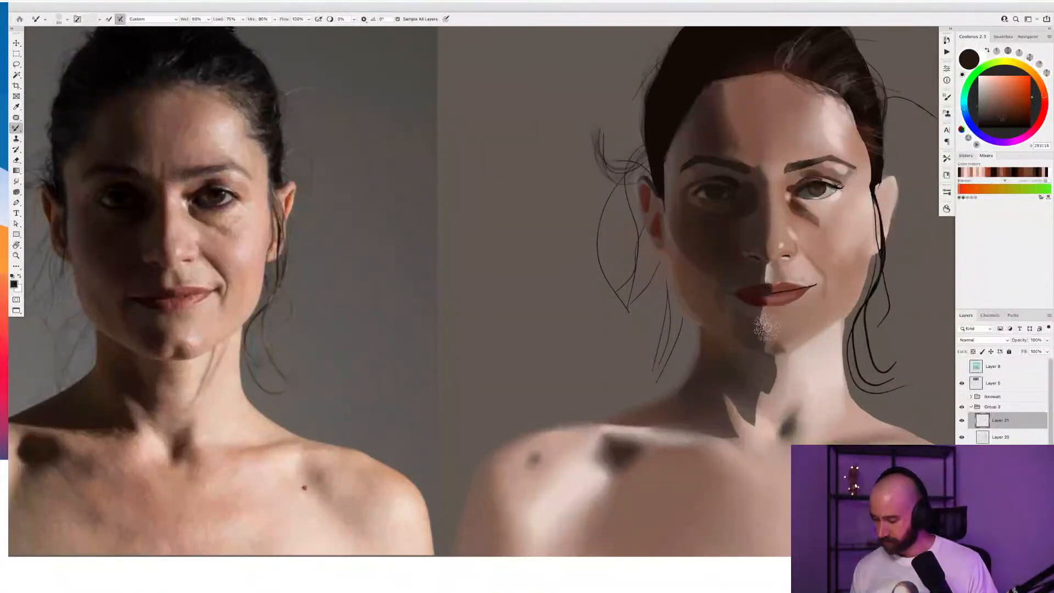
pyautogui.moveTo(763, 317); pyautogui.dragTo(769, 337)
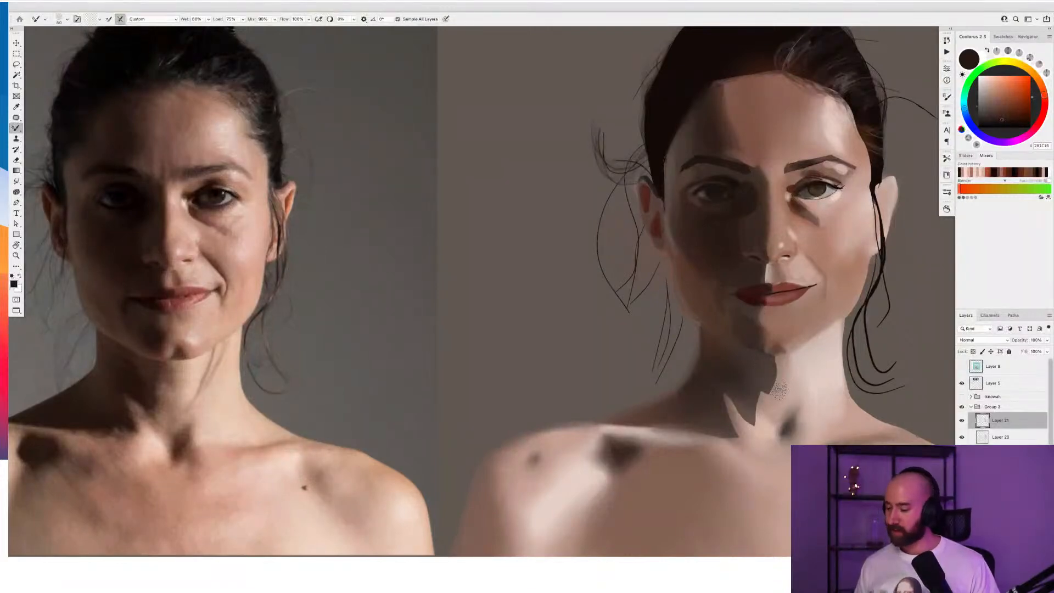
# Collapse the shading group and compare the whole portrait with the group hidden and shown
pyautogui.scroll(-5, 778, 393)
pyautogui.scroll(-2, 778, 394)
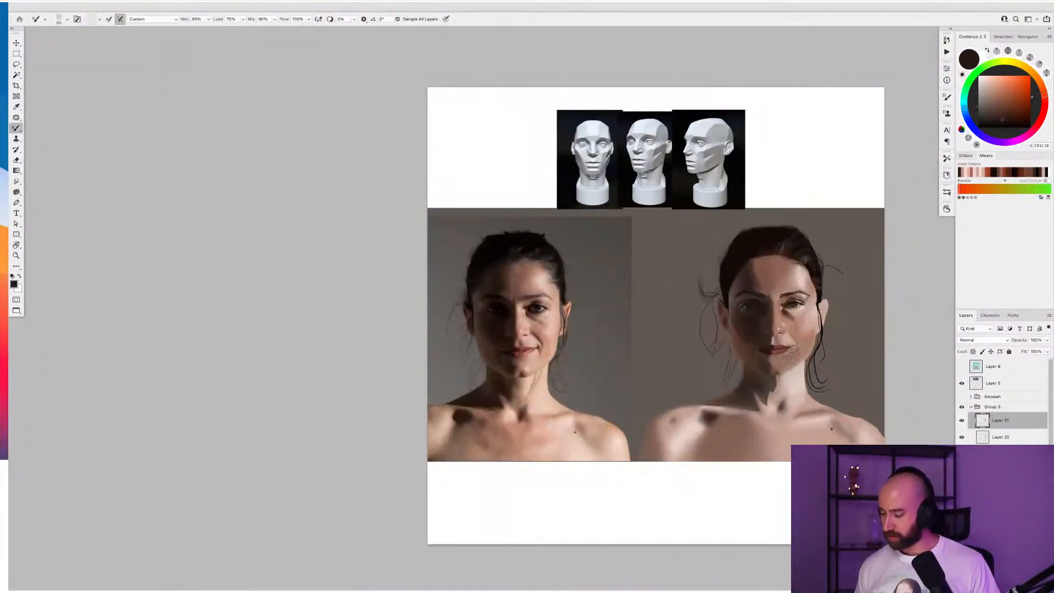
pyautogui.click(972, 407)
pyautogui.scroll(3, 791, 353)
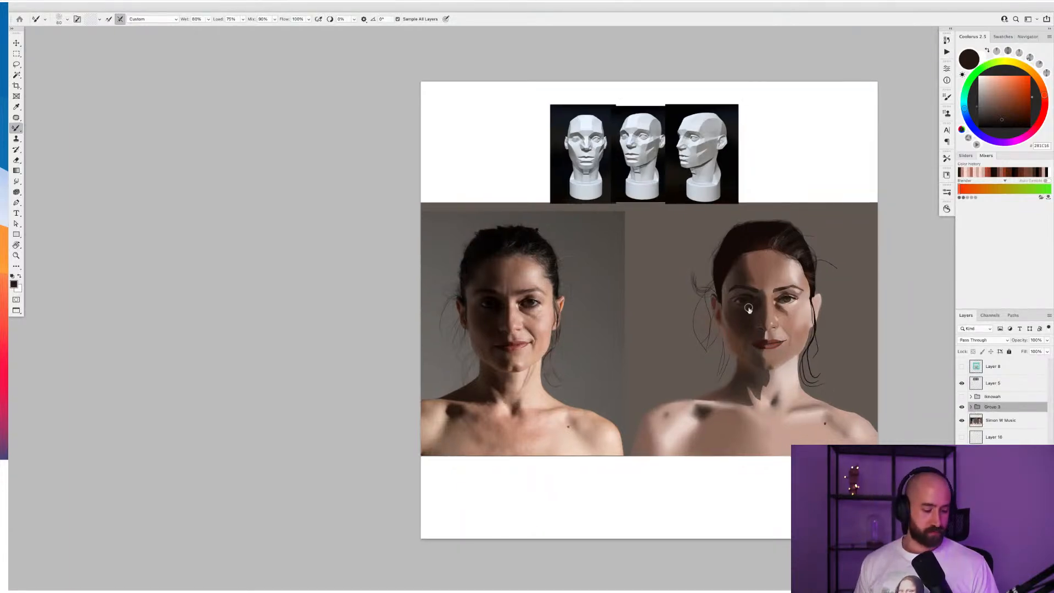
pyautogui.scroll(1, 677, 334)
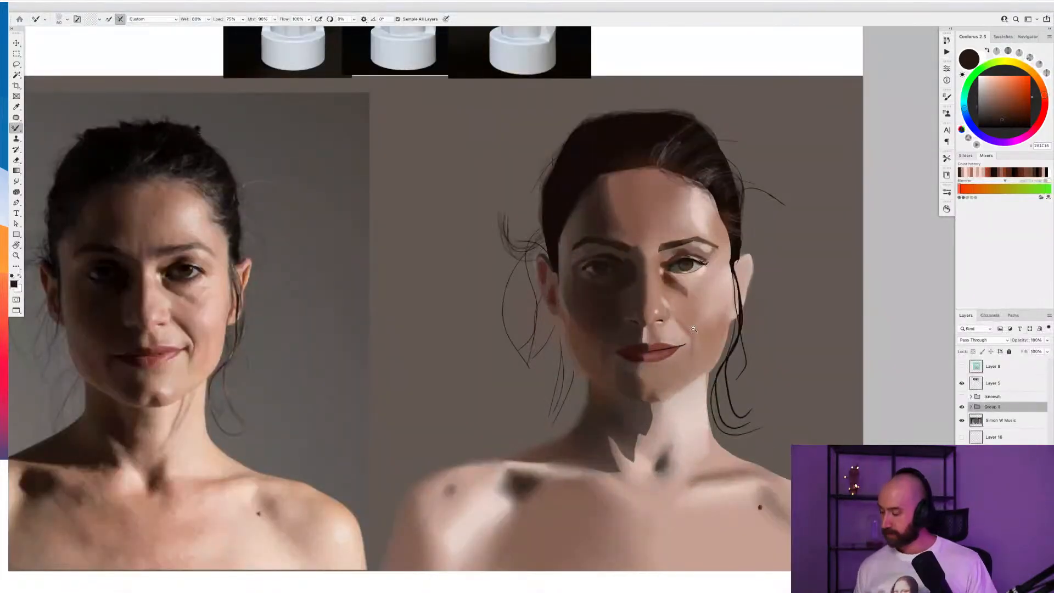
pyautogui.click(961, 408)
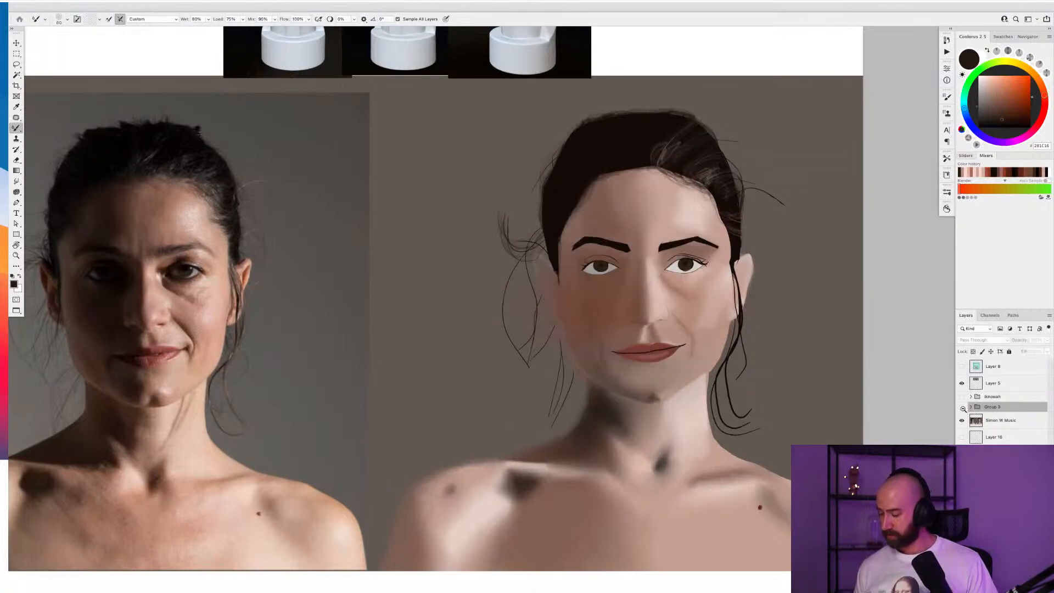
pyautogui.click(962, 408)
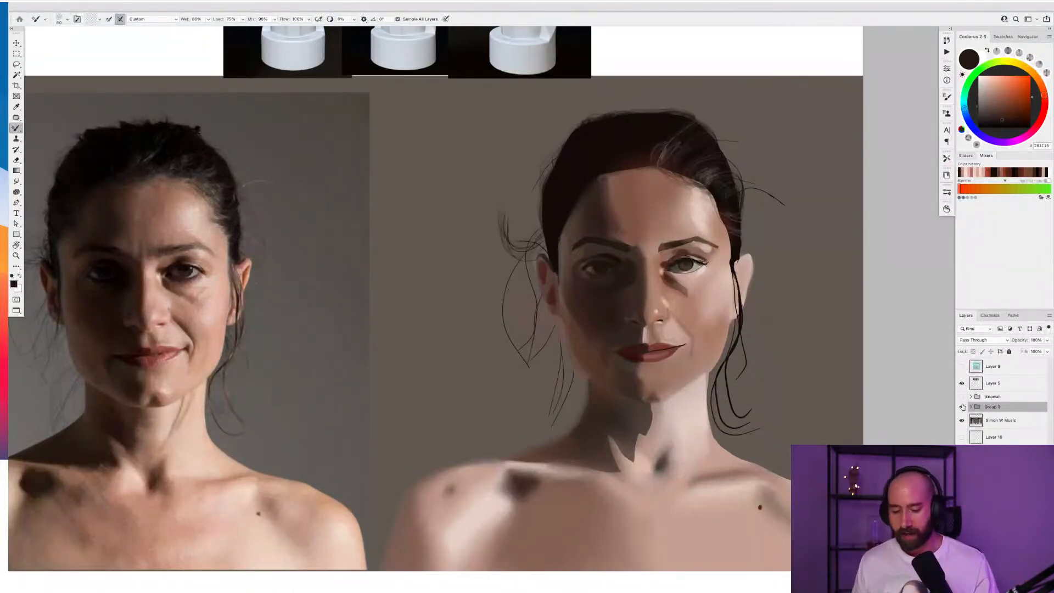
pyautogui.scroll(-2, 675, 284)
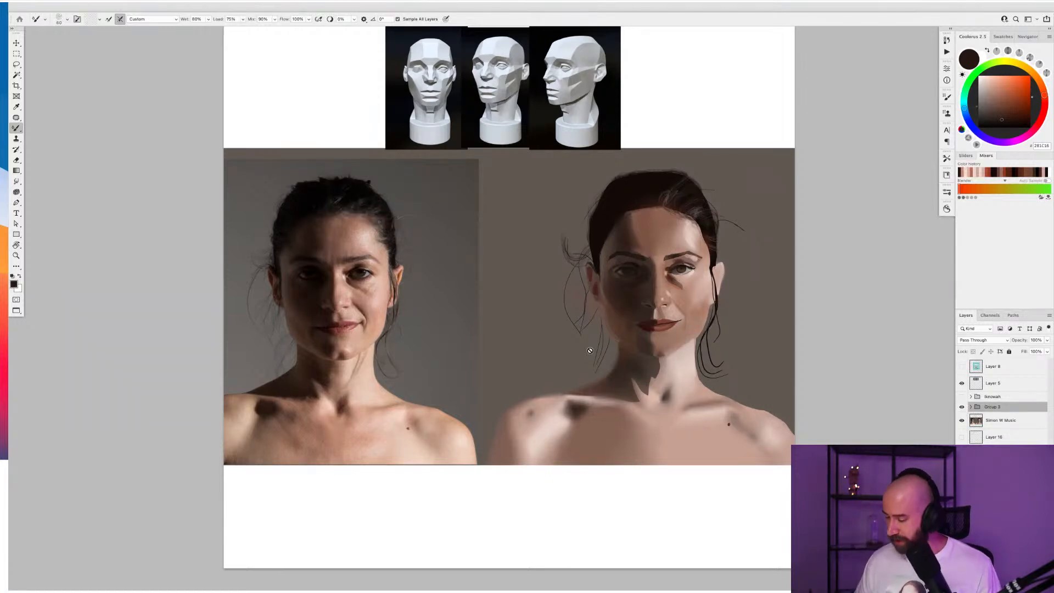
pyautogui.click(962, 407)
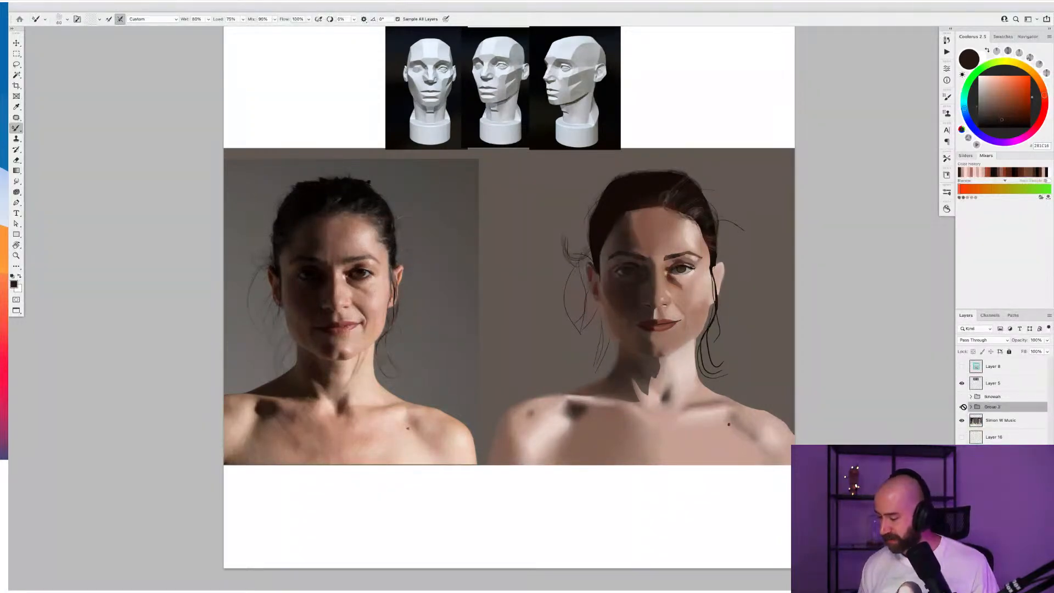
pyautogui.click(963, 407)
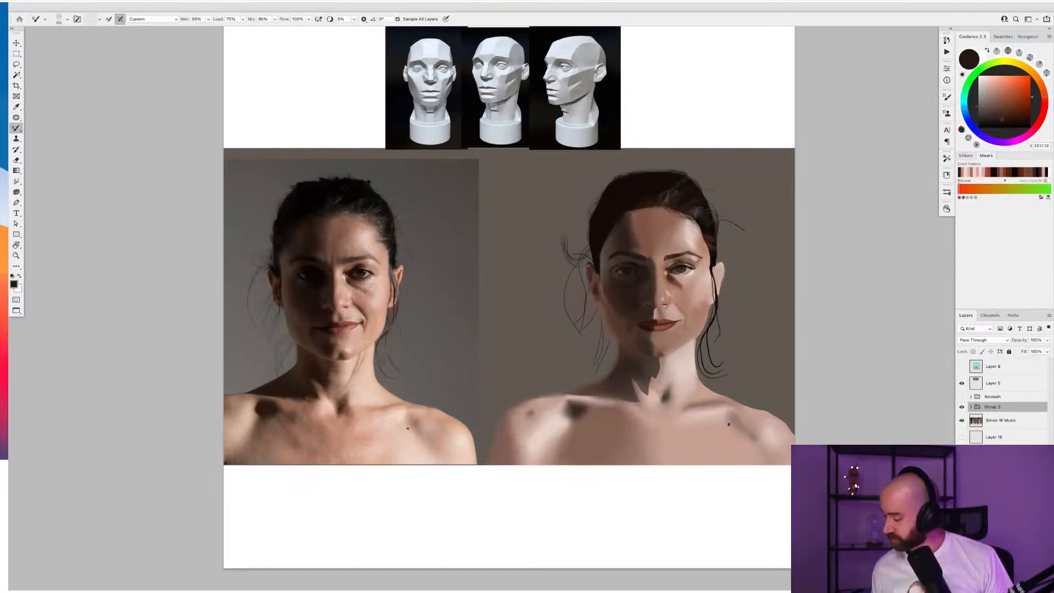
# Add a new layer above the shading group and switch to a tapered brush preset with white as the painting colour
pyautogui.press('alt+shift+super+n')
pyautogui.hotkey('shift', 'b')
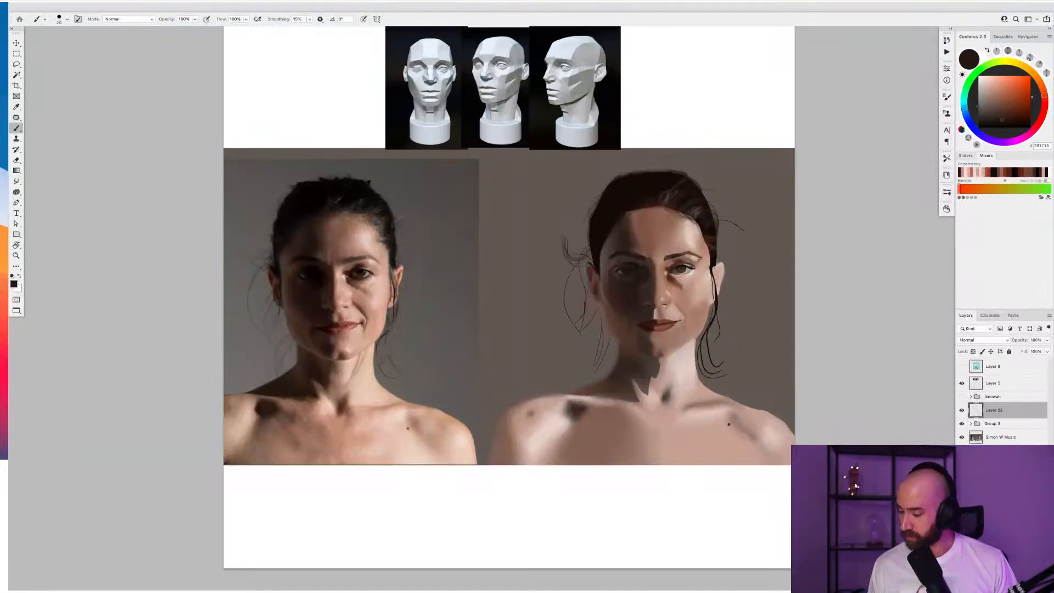
pyautogui.rightClick(718, 299)
pyautogui.doubleClick(857, 413)
pyautogui.press('x')
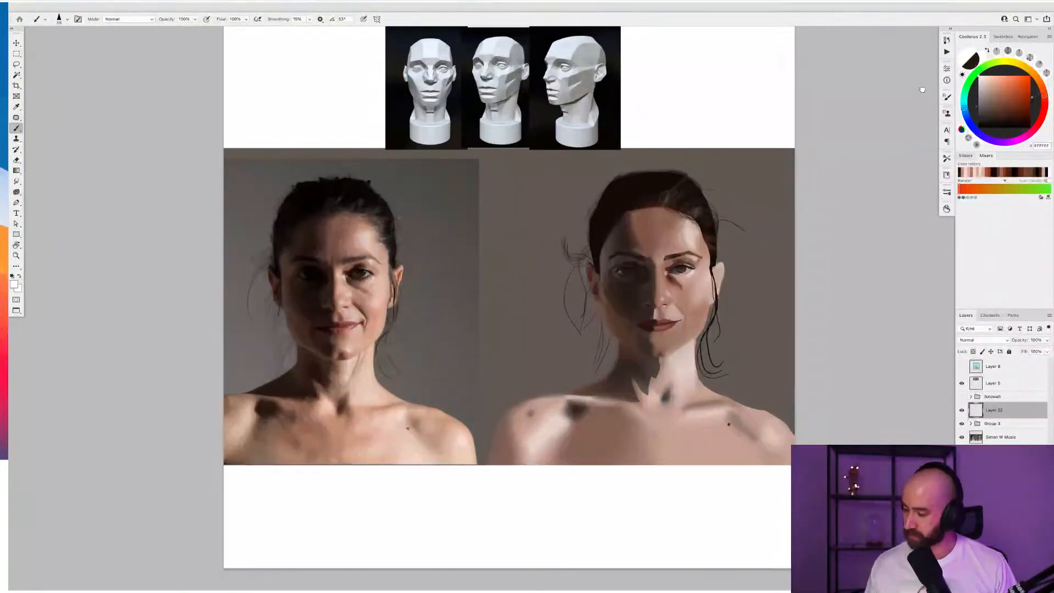
# Sketch a small white flashlight beside the lit side of the head, undoing the stray strokes
pyautogui.moveTo(748, 194)
pyautogui.mouseDown()
pyautogui.moveTo(766, 189)
pyautogui.moveTo(738, 206)
pyautogui.moveTo(767, 215)
pyautogui.moveTo(760, 199)
pyautogui.moveTo(741, 220)
pyautogui.moveTo(764, 221)
pyautogui.moveTo(739, 203)
pyautogui.moveTo(748, 226)
pyautogui.moveTo(733, 208)
pyautogui.moveTo(737, 228)
pyautogui.mouseUp()
pyautogui.press('super+z')
pyautogui.press('super+z')
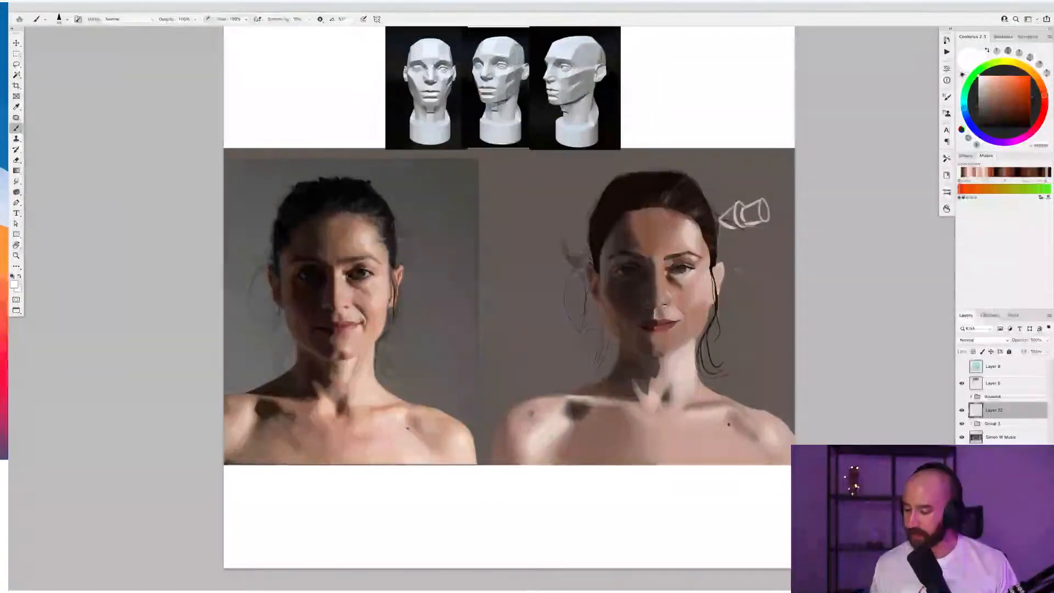
pyautogui.moveTo(609, 242)
pyautogui.mouseDown()
pyautogui.moveTo(582, 284)
pyautogui.moveTo(606, 348)
pyautogui.moveTo(625, 328)
pyautogui.moveTo(609, 271)
pyautogui.mouseUp()
pyautogui.press('super+z')
# Sketch a white rectangular panel beside the shadowed side of the face, with light-ray strokes and an arrow pointing towards the jaw
pyautogui.moveTo(515, 299)
pyautogui.mouseDown()
pyautogui.moveTo(571, 284)
pyautogui.moveTo(566, 302)
pyautogui.mouseUp()
pyautogui.moveTo(521, 332)
pyautogui.mouseDown()
pyautogui.moveTo(568, 317)
pyautogui.moveTo(558, 336)
pyautogui.mouseUp()
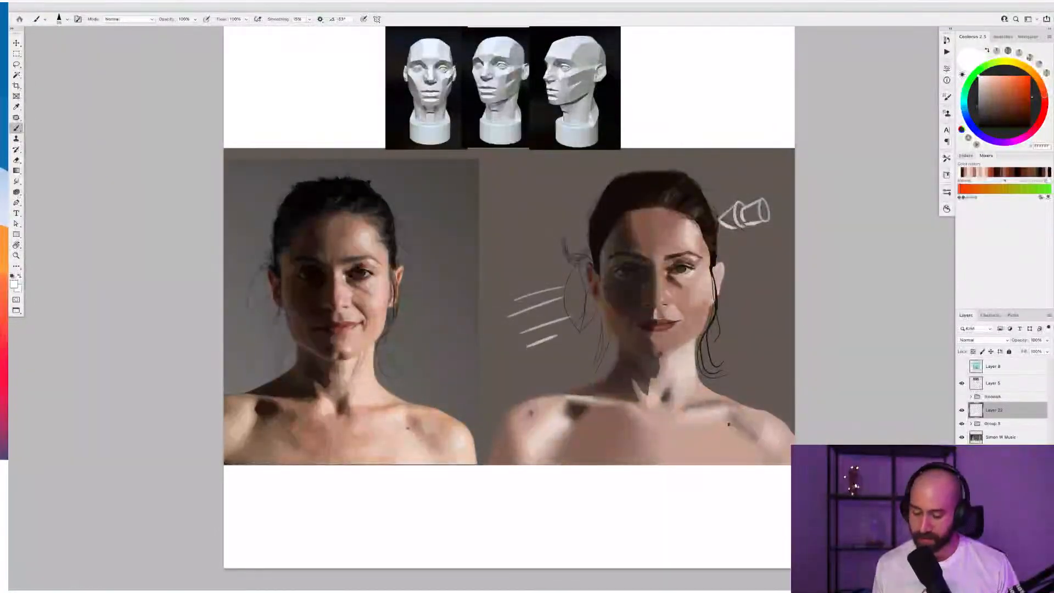
pyautogui.moveTo(490, 262)
pyautogui.mouseDown()
pyautogui.moveTo(489, 314)
pyautogui.moveTo(542, 256)
pyautogui.mouseUp()
pyautogui.moveTo(499, 352); pyautogui.dragTo(555, 335)
pyautogui.moveTo(541, 258)
pyautogui.mouseDown()
pyautogui.moveTo(546, 345)
pyautogui.moveTo(512, 346)
pyautogui.mouseUp()
pyautogui.moveTo(490, 281); pyautogui.dragTo(491, 342)
pyautogui.moveTo(528, 253); pyautogui.dragTo(547, 295)
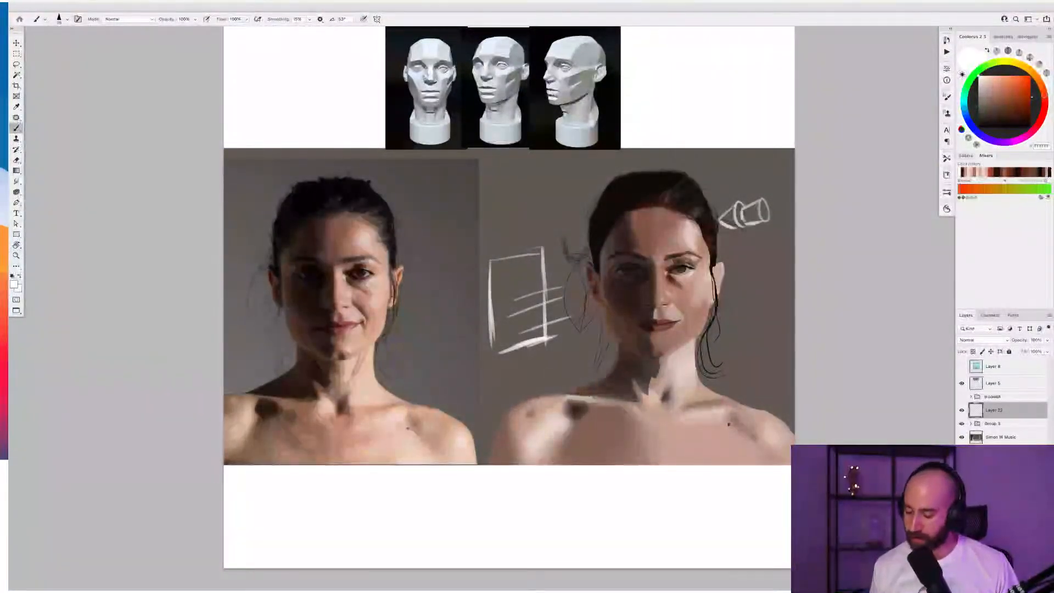
pyautogui.moveTo(503, 373)
pyautogui.mouseDown()
pyautogui.moveTo(593, 325)
pyautogui.moveTo(583, 342)
pyautogui.mouseUp()
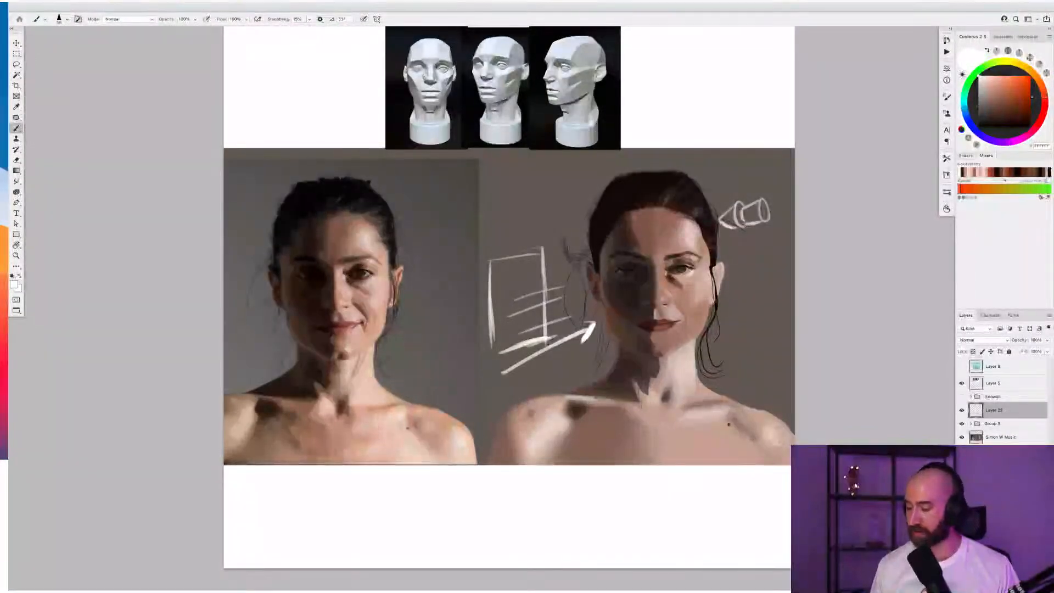
pyautogui.moveTo(586, 251)
pyautogui.mouseDown()
pyautogui.moveTo(627, 350)
pyautogui.moveTo(612, 319)
pyautogui.mouseUp()
pyautogui.press('super+z')
pyautogui.press('super+z')
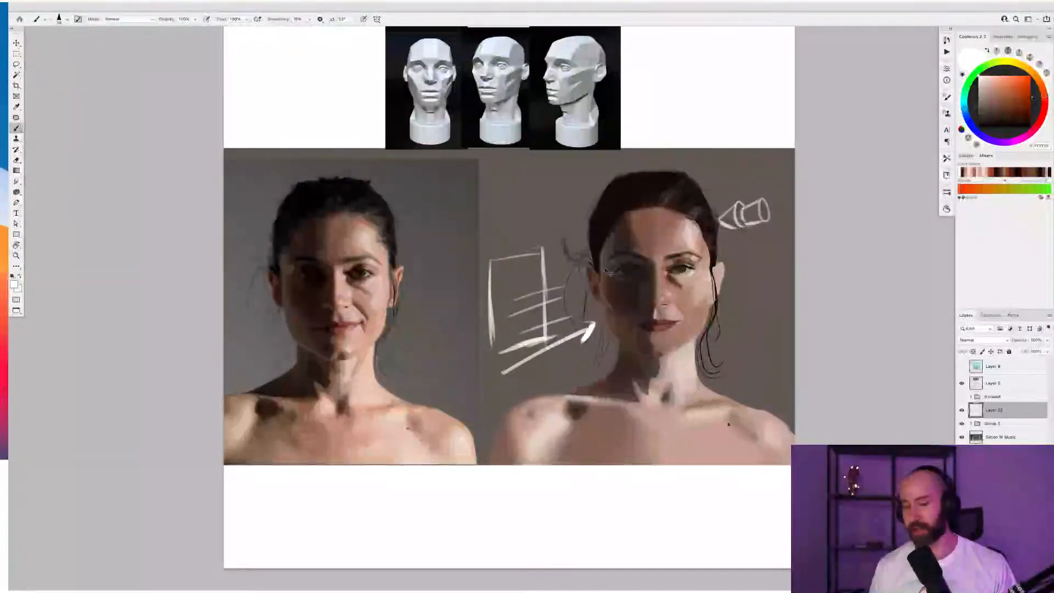
pyautogui.moveTo(615, 247)
pyautogui.mouseDown()
pyautogui.moveTo(589, 258)
pyautogui.moveTo(617, 254)
pyautogui.mouseUp()
pyautogui.press('super+z')
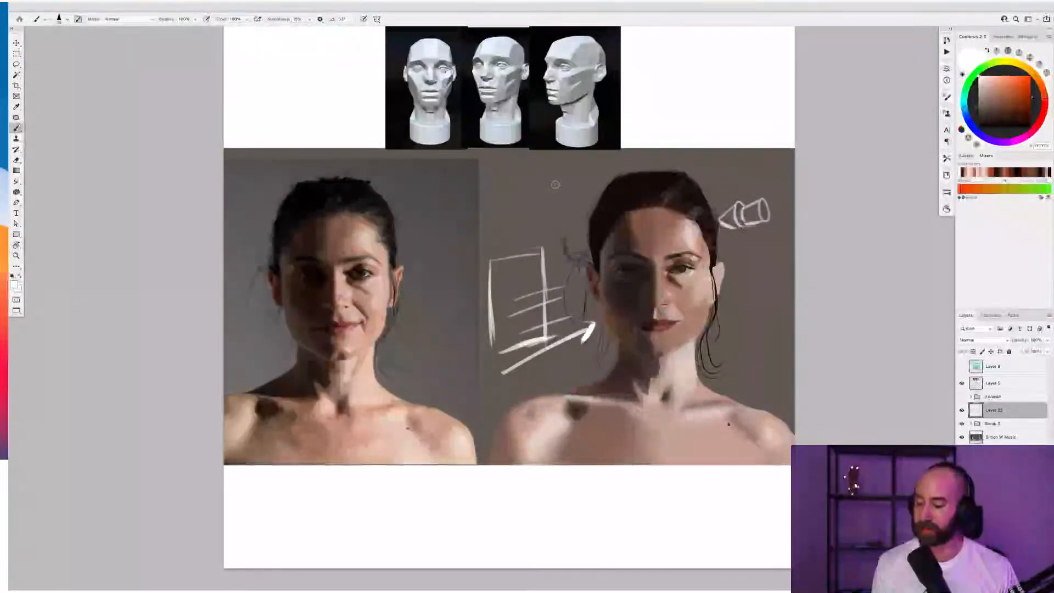
pyautogui.moveTo(552, 179); pyautogui.dragTo(555, 180)
pyautogui.press('super+z')
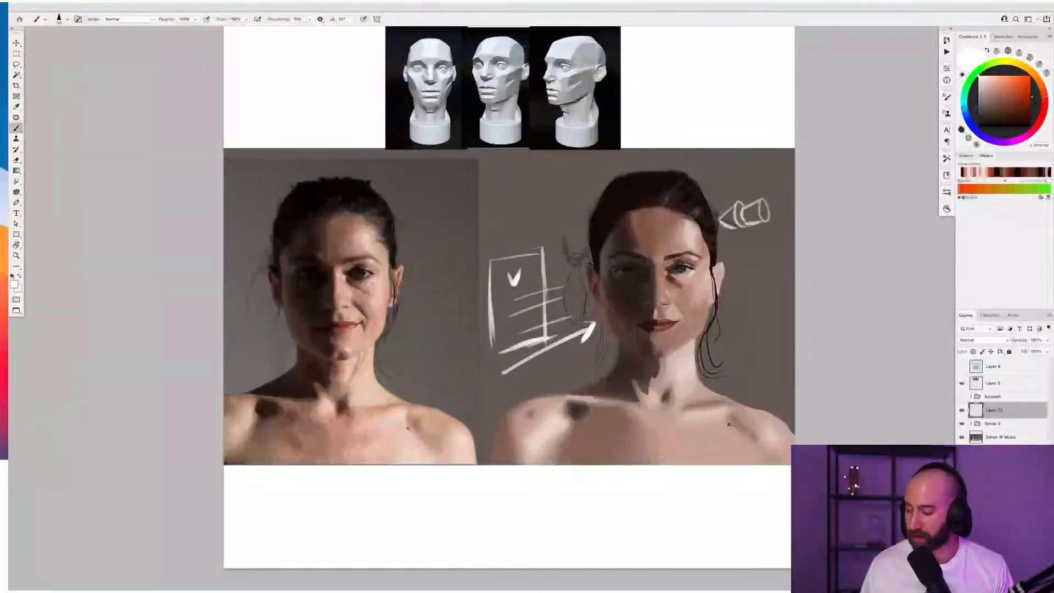
# Try yellow light strokes between the white panel and the shadowed side of the face, and undo the recent strokes
pyautogui.click(1021, 64)
pyautogui.click(1020, 76)
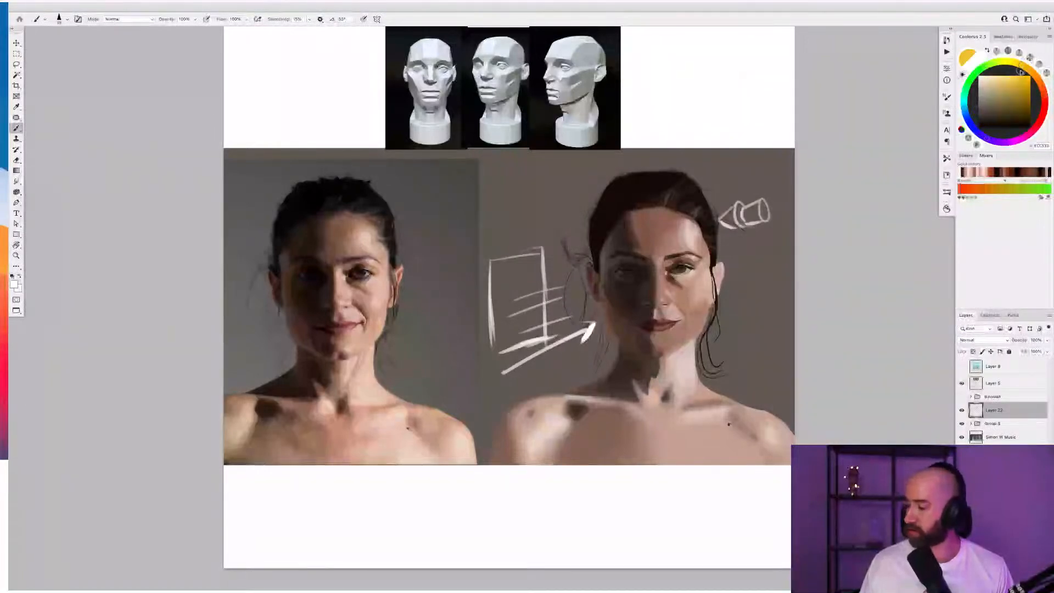
pyautogui.moveTo(532, 253)
pyautogui.mouseDown()
pyautogui.moveTo(522, 284)
pyautogui.moveTo(540, 308)
pyautogui.moveTo(500, 335)
pyautogui.moveTo(577, 315)
pyautogui.mouseUp()
pyautogui.moveTo(603, 251); pyautogui.dragTo(609, 328)
pyautogui.press('super+z')
pyautogui.press('super+z')
pyautogui.press('super+z')
pyautogui.press('super+z')
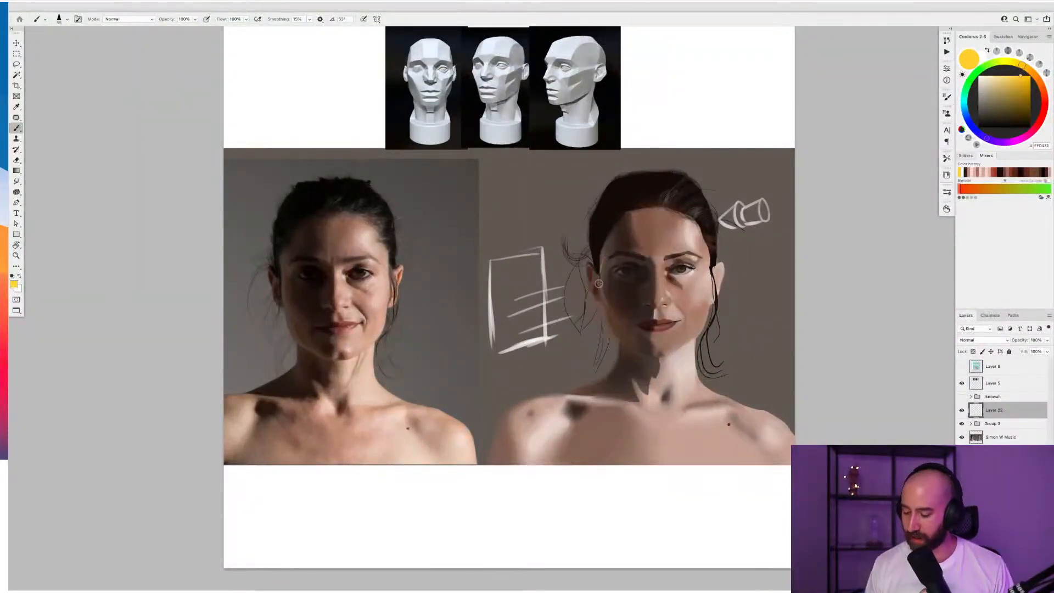
# Delete the light-sketch layer and swap the visible portrait and its reference for the curly-haired woman's group
pyautogui.keyDown('alt'); pyautogui.click(565, 217); pyautogui.keyUp('alt')
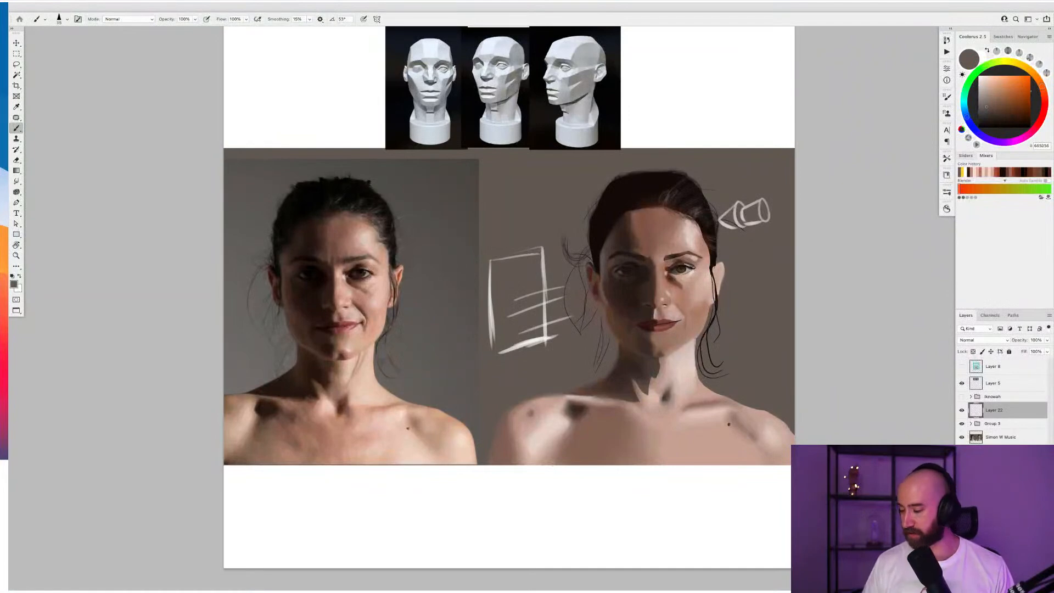
pyautogui.press('BackSpace')
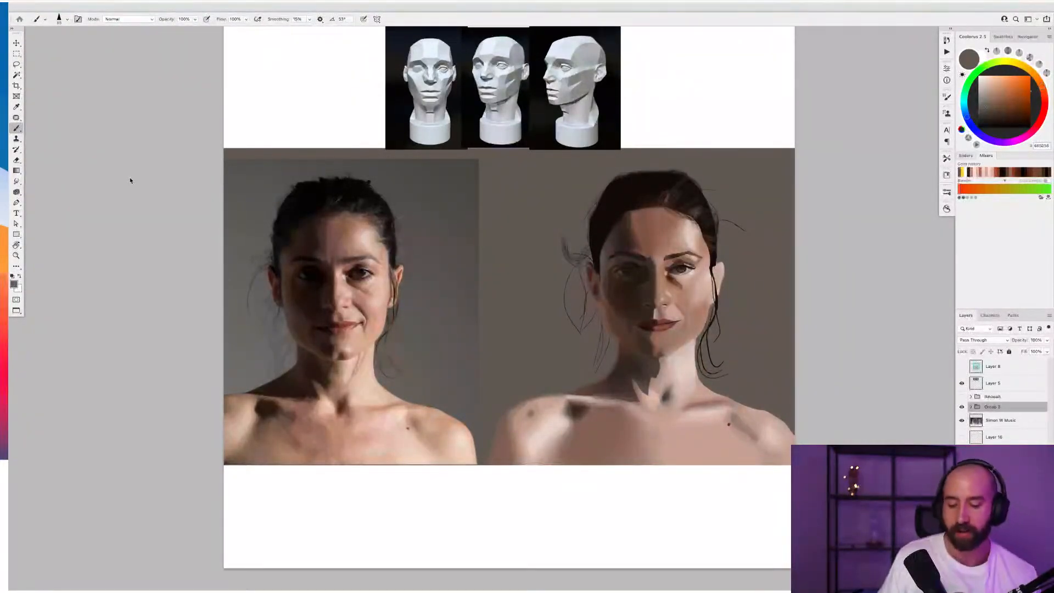
pyautogui.click(962, 407)
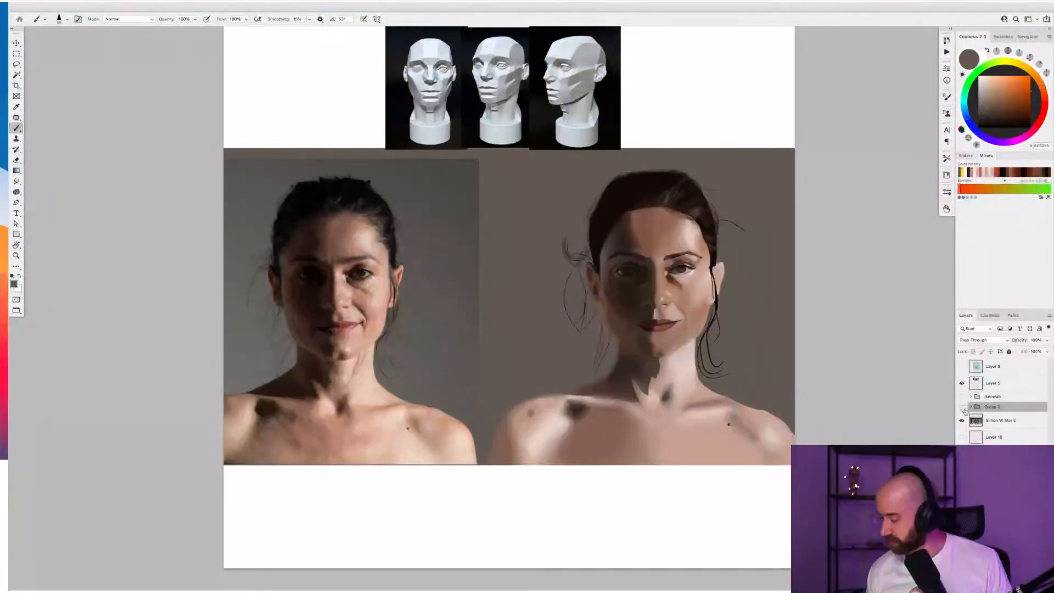
pyautogui.click(963, 408)
pyautogui.click(962, 420)
pyautogui.click(962, 396)
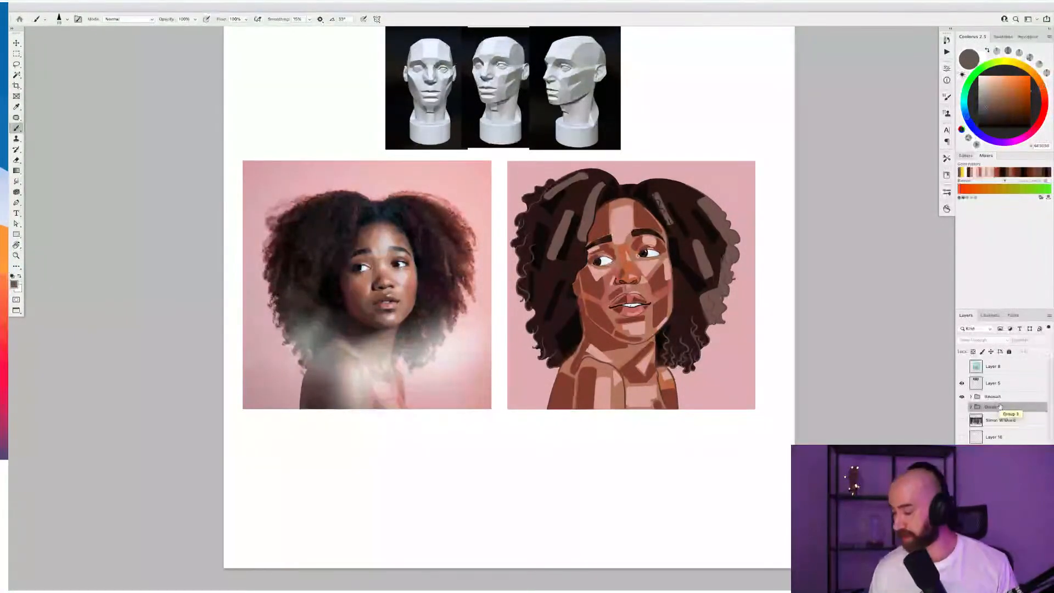
# Expand the curly-haired portrait's group and hide the flat-plane painting layer, keeping Layer 2 visible
pyautogui.click(971, 397)
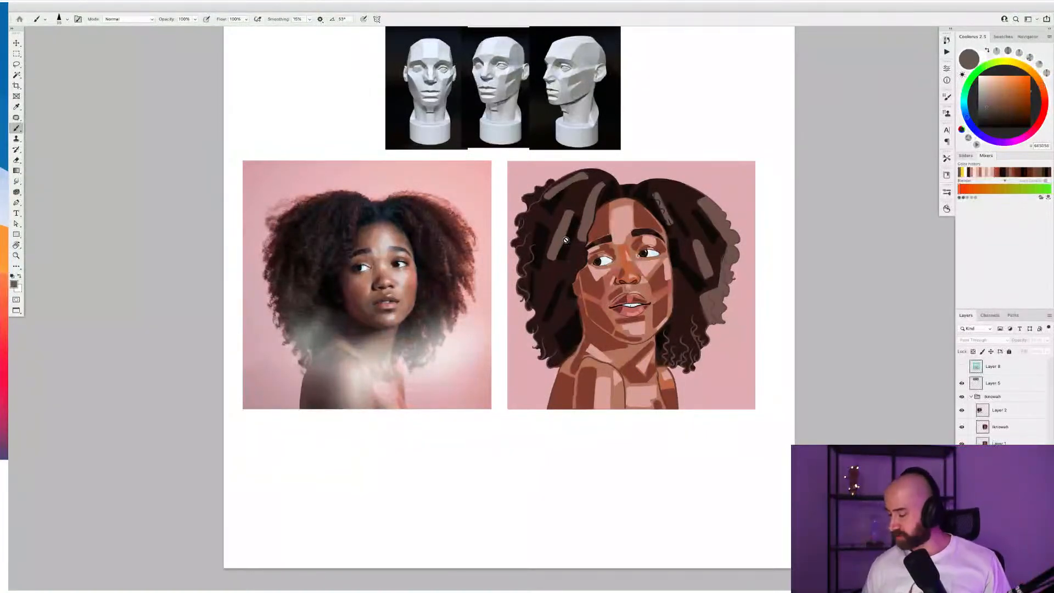
pyautogui.click(964, 413)
pyautogui.click(962, 410)
pyautogui.click(962, 427)
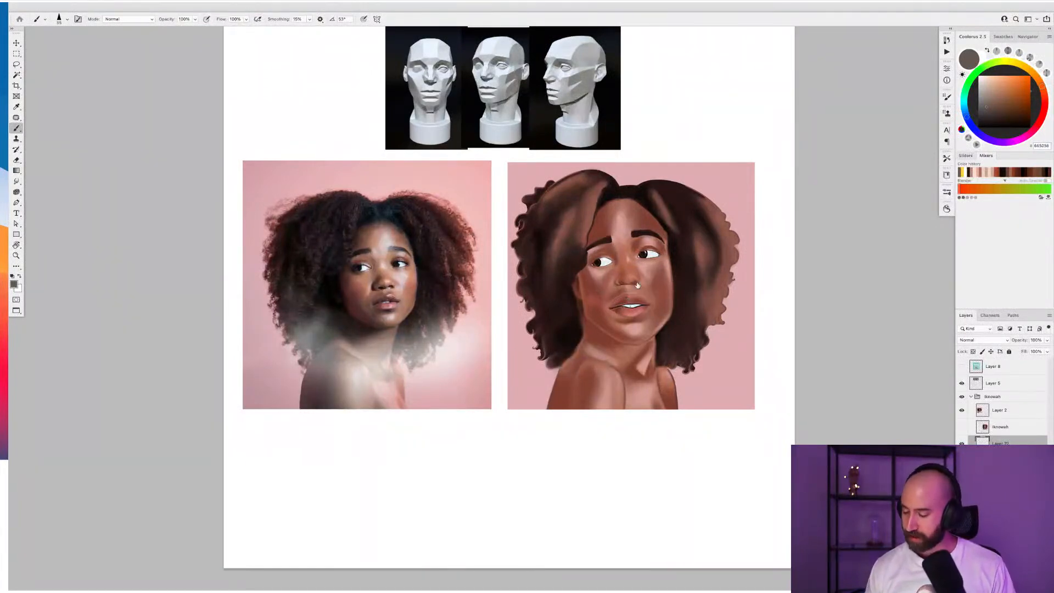
# Paint over the hair highlights on both sides with a sampled dark hair colour, using the Hard Round Brush Dynamic preset
pyautogui.rightClick(636, 290)
pyautogui.click(859, 383)
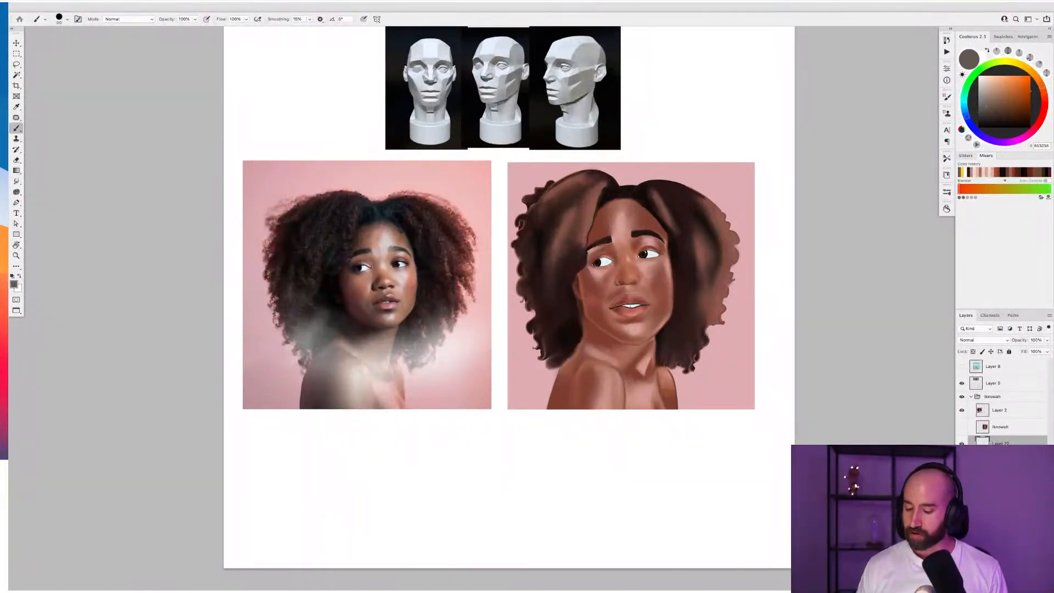
pyautogui.keyDown('alt'); pyautogui.click(567, 291); pyautogui.keyUp('alt')
pyautogui.moveTo(587, 198)
pyautogui.mouseDown()
pyautogui.moveTo(550, 278)
pyautogui.moveTo(586, 187)
pyautogui.moveTo(556, 201)
pyautogui.moveTo(540, 250)
pyautogui.moveTo(580, 204)
pyautogui.moveTo(579, 252)
pyautogui.moveTo(600, 181)
pyautogui.moveTo(585, 179)
pyautogui.moveTo(550, 289)
pyautogui.moveTo(548, 258)
pyautogui.moveTo(597, 189)
pyautogui.moveTo(575, 259)
pyautogui.mouseUp()
pyautogui.moveTo(652, 198)
pyautogui.mouseDown()
pyautogui.moveTo(698, 252)
pyautogui.moveTo(705, 282)
pyautogui.moveTo(713, 238)
pyautogui.moveTo(730, 258)
pyautogui.moveTo(699, 332)
pyautogui.moveTo(688, 300)
pyautogui.mouseUp()
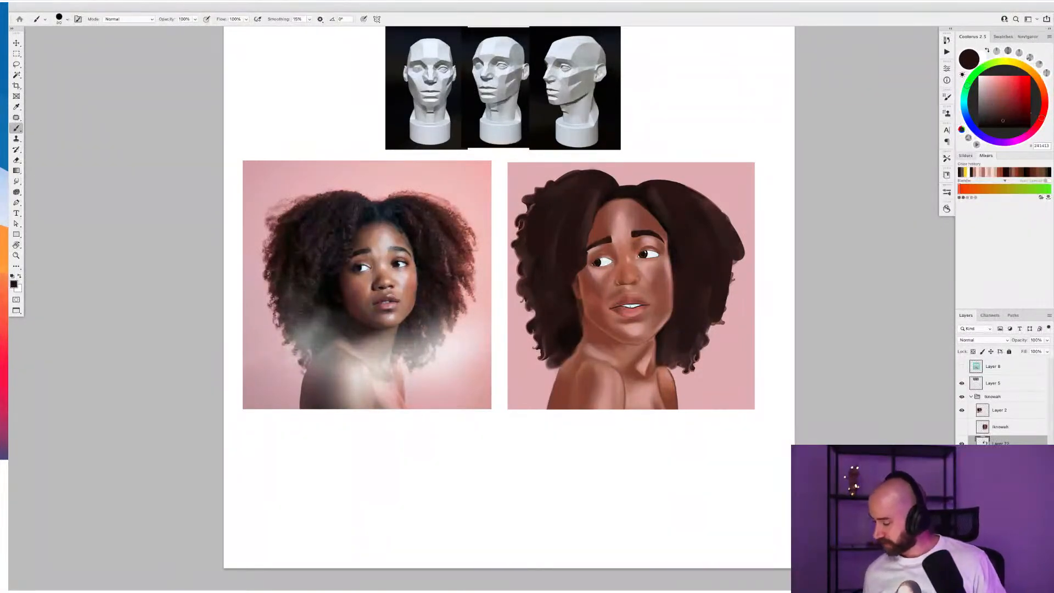
# Lasso the painted face with the surrounding hair and open the selection in the Liquify filter
pyautogui.click(1001, 461)
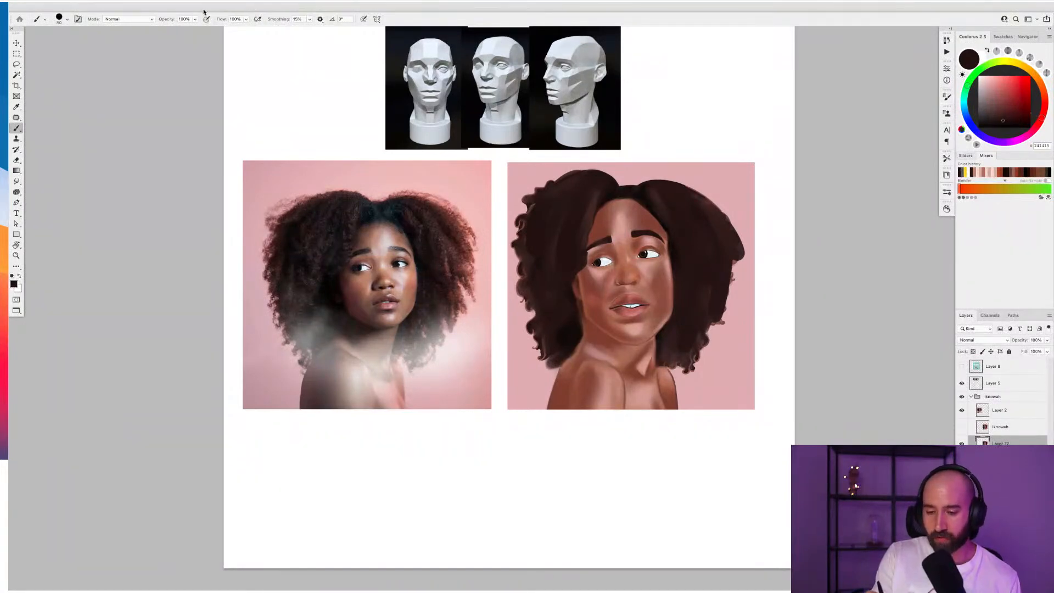
pyautogui.click(204, 9)
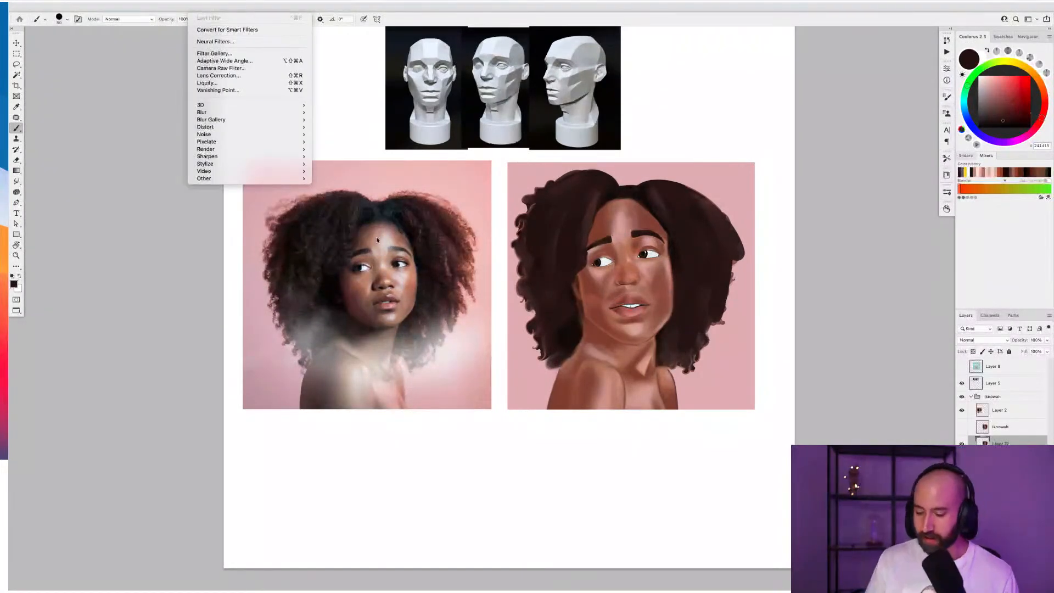
pyautogui.click(488, 270)
pyautogui.press('l')
pyautogui.moveTo(653, 181)
pyautogui.mouseDown()
pyautogui.moveTo(549, 322)
pyautogui.moveTo(602, 367)
pyautogui.moveTo(702, 338)
pyautogui.moveTo(689, 188)
pyautogui.mouseUp()
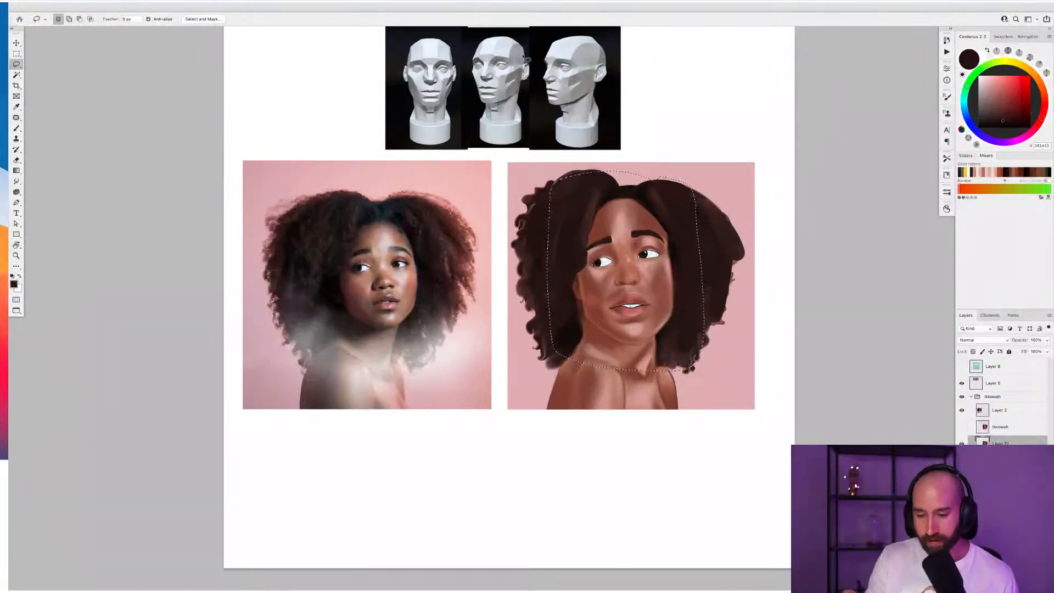
pyautogui.click(209, 8)
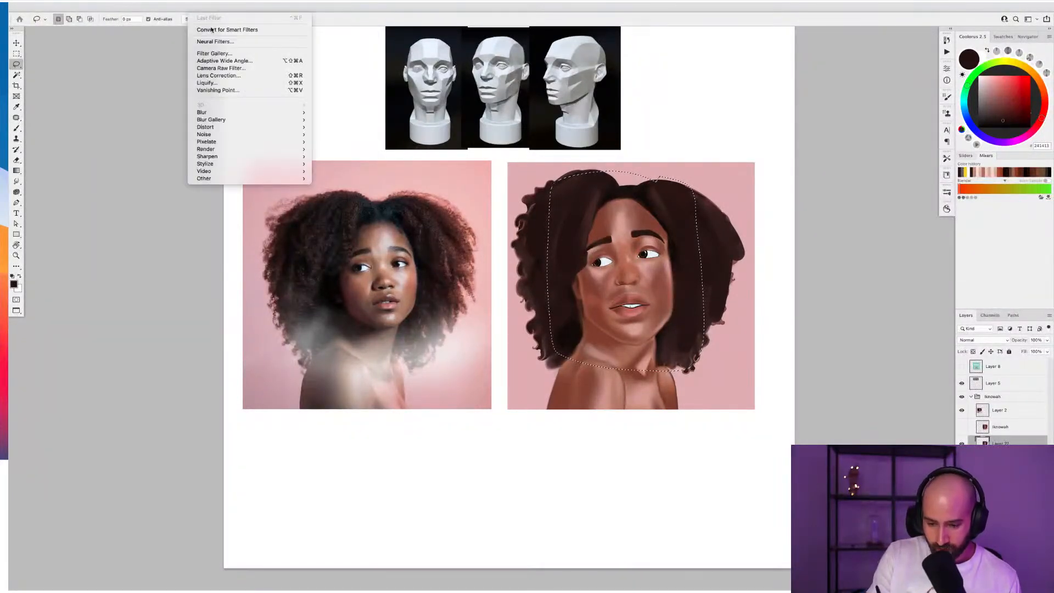
pyautogui.click(219, 83)
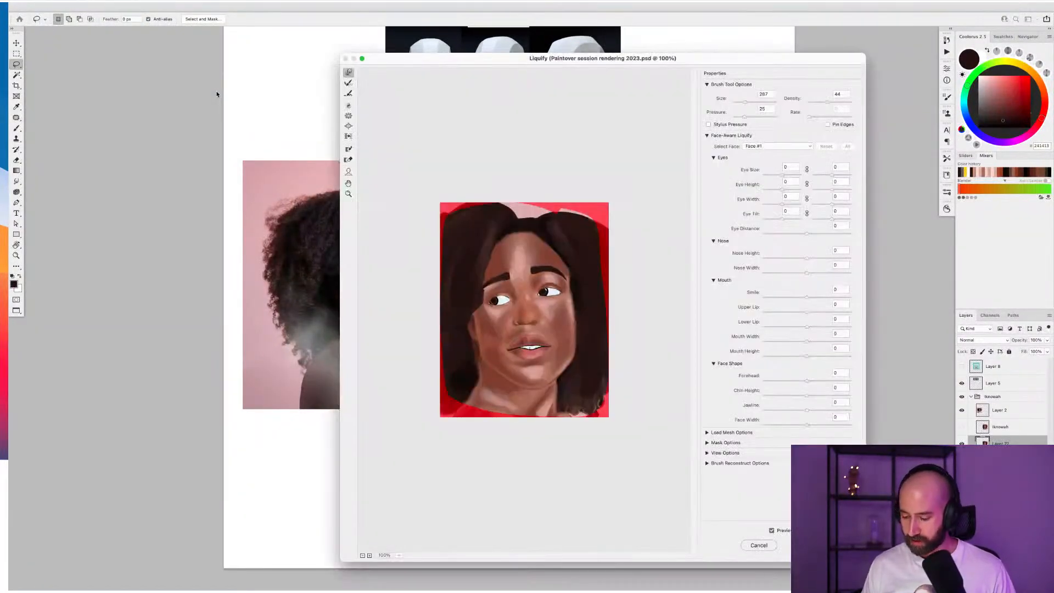
# Move the Liquify window clear of the reference photo and adjust the broad face shapes with a brush size of about 400
pyautogui.press('[')
pyautogui.press('[')
pyautogui.press('[')
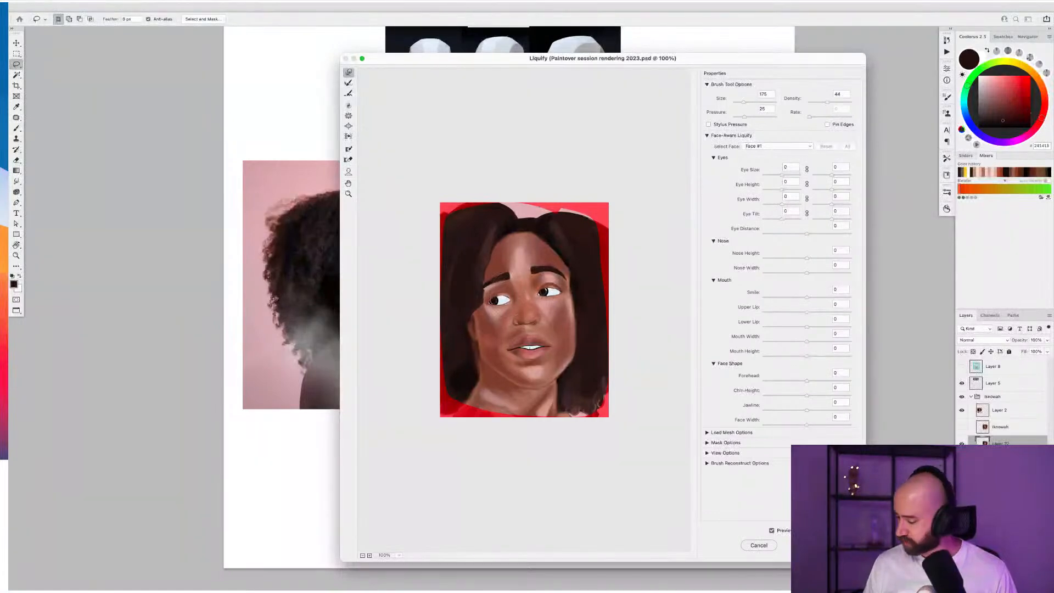
pyautogui.moveTo(464, 59); pyautogui.dragTo(606, 61)
pyautogui.press(']')
pyautogui.press(']')
pyautogui.press(']')
pyautogui.press(']')
pyautogui.press(']')
pyautogui.press(']')
pyautogui.moveTo(632, 299); pyautogui.dragTo(693, 304)
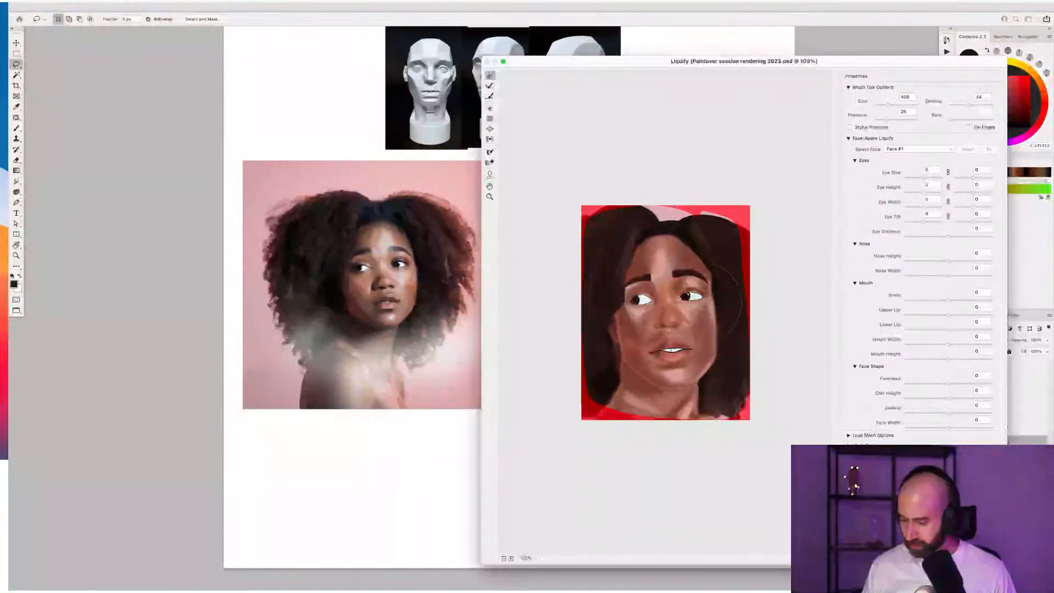
# Refine the eyes, brows and mouth with smaller Liquify brushes and apply the warp to the painting
pyautogui.press('[')
pyautogui.press('[')
pyautogui.press('[')
pyautogui.press('[')
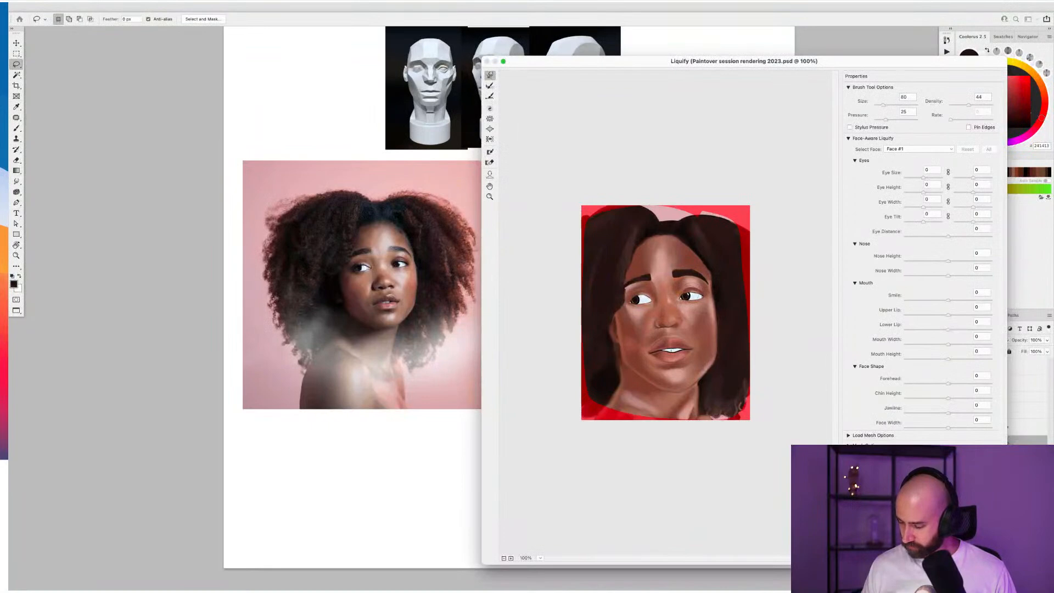
pyautogui.press('[')
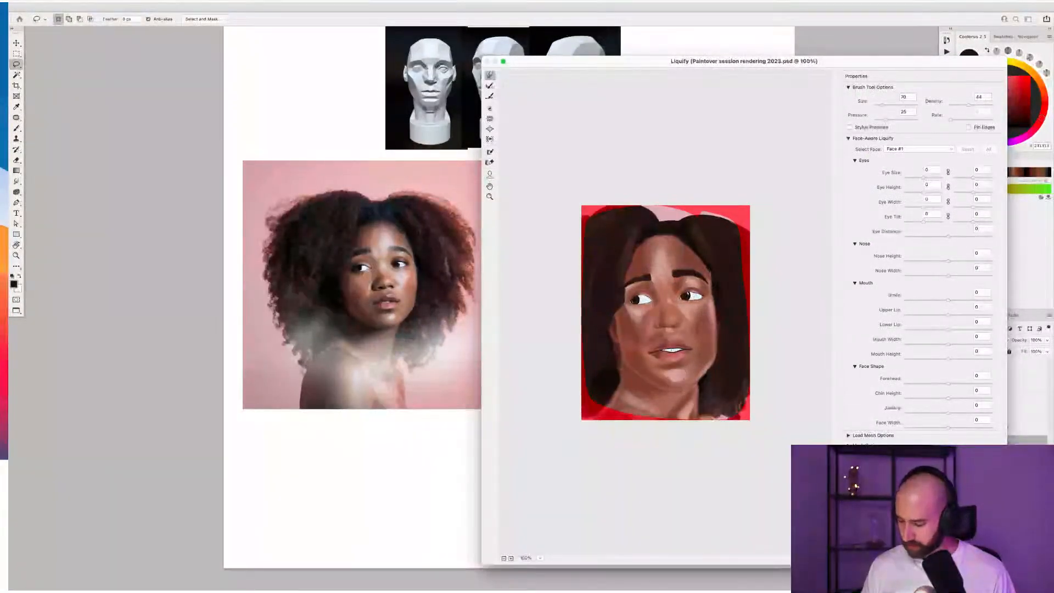
pyautogui.press(']')
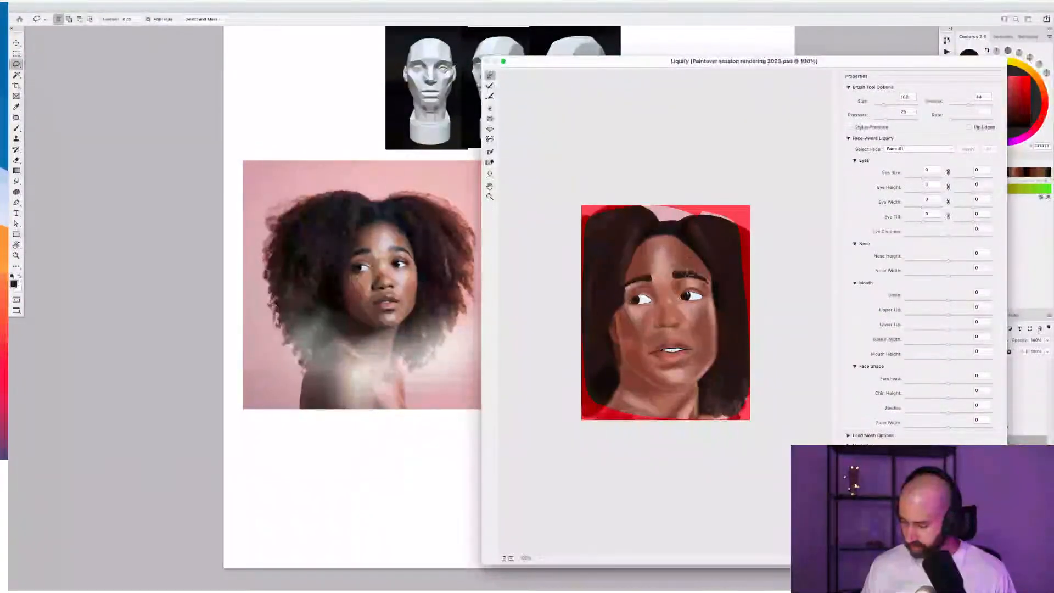
pyautogui.press(']')
pyautogui.press(']')
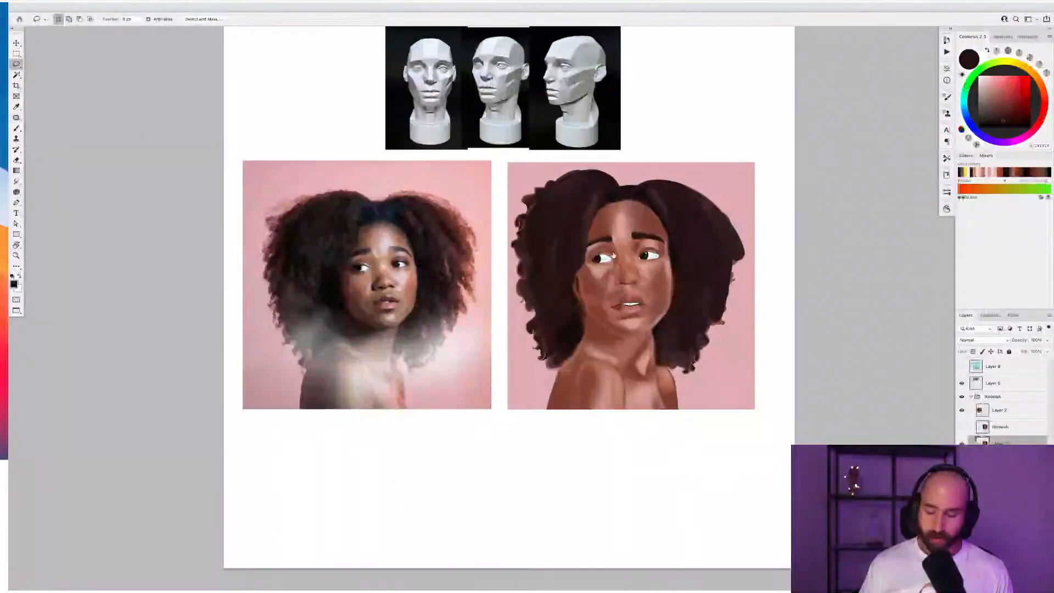
# Darken the shadowed edge of the cheek with a muted reddish brown, using the standard brush tool
pyautogui.press('b')
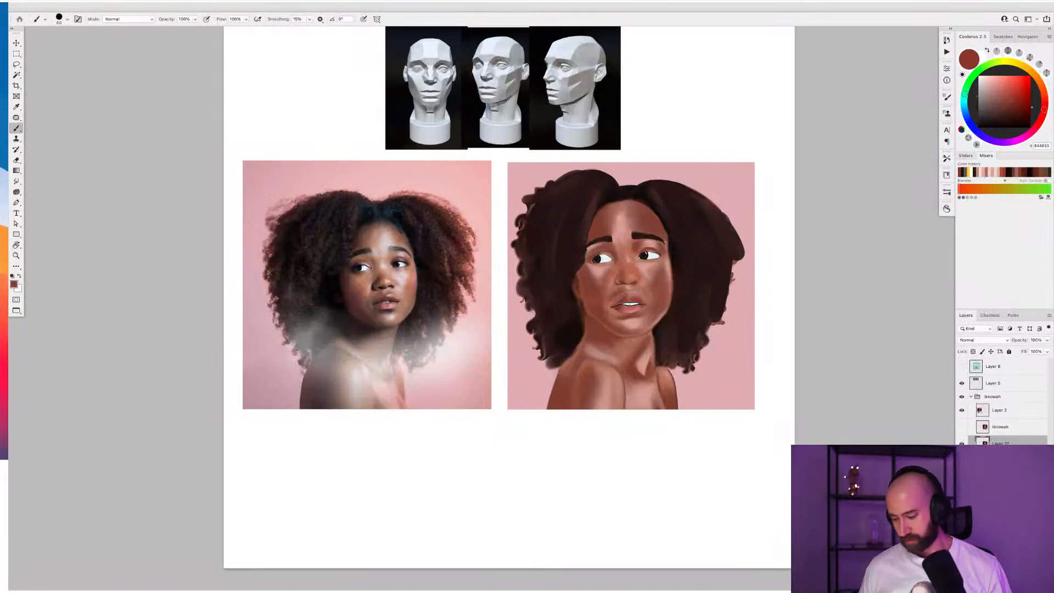
pyautogui.click(1006, 111)
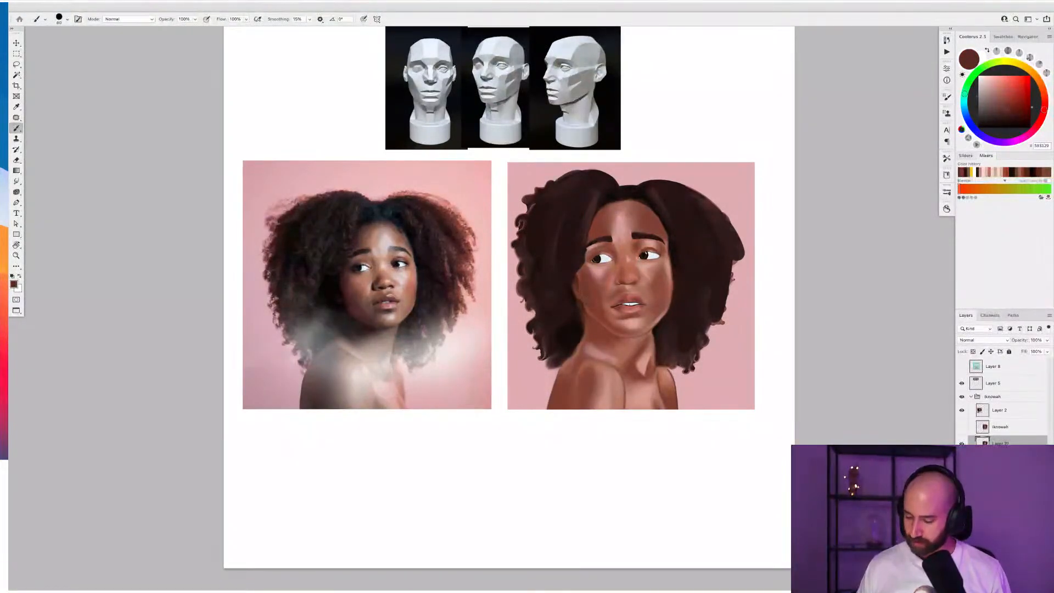
pyautogui.click(1007, 106)
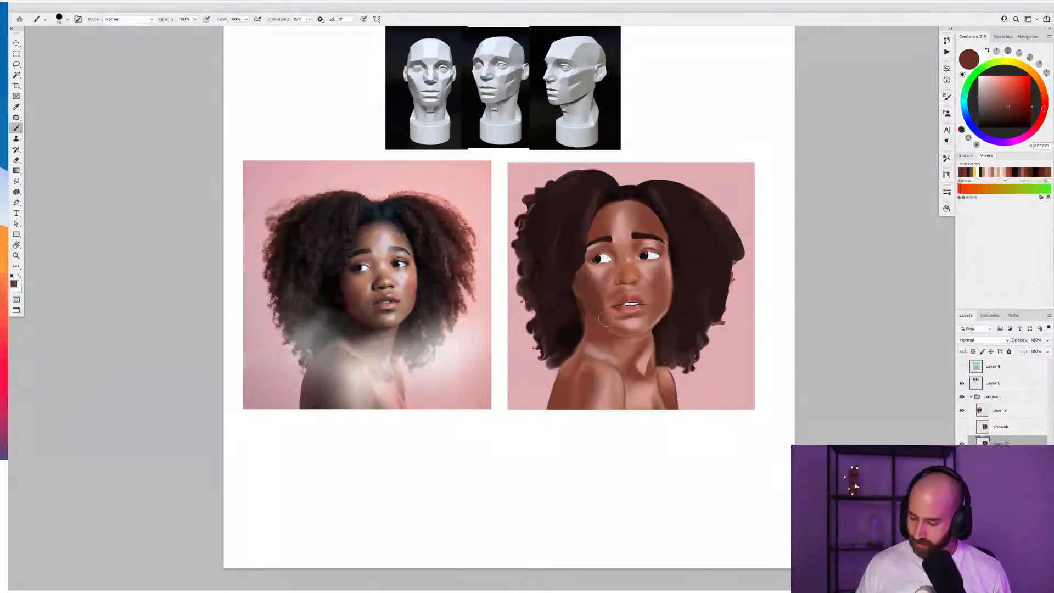
pyautogui.moveTo(589, 294); pyautogui.dragTo(595, 310)
pyautogui.press('[')
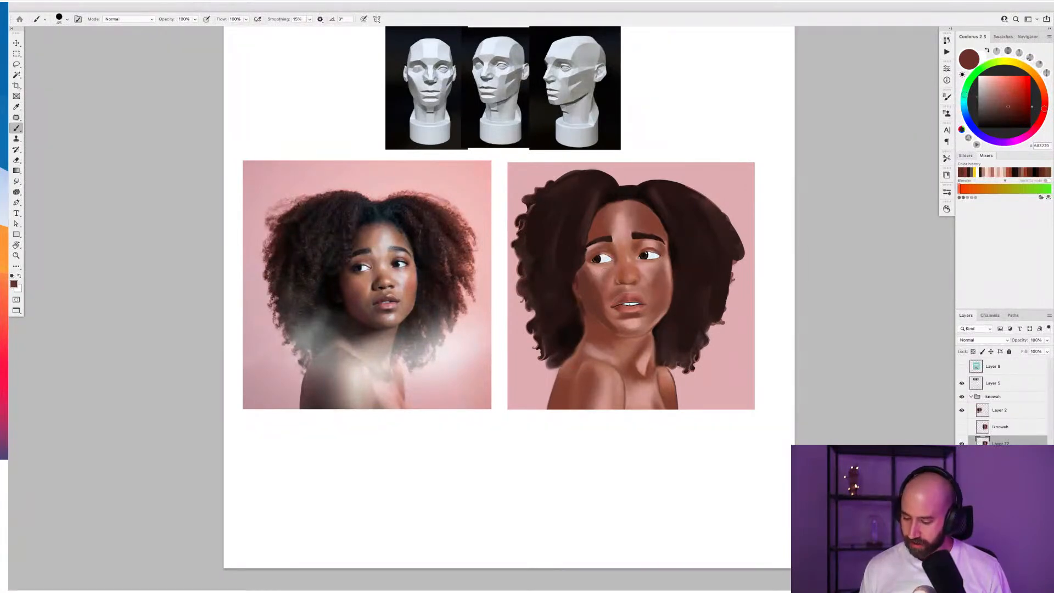
# Soften the cheek shading below the eye with the Soft Round Brush and skin tones sampled from the face
pyautogui.keyDown('alt'); pyautogui.click(610, 280); pyautogui.keyUp('alt')
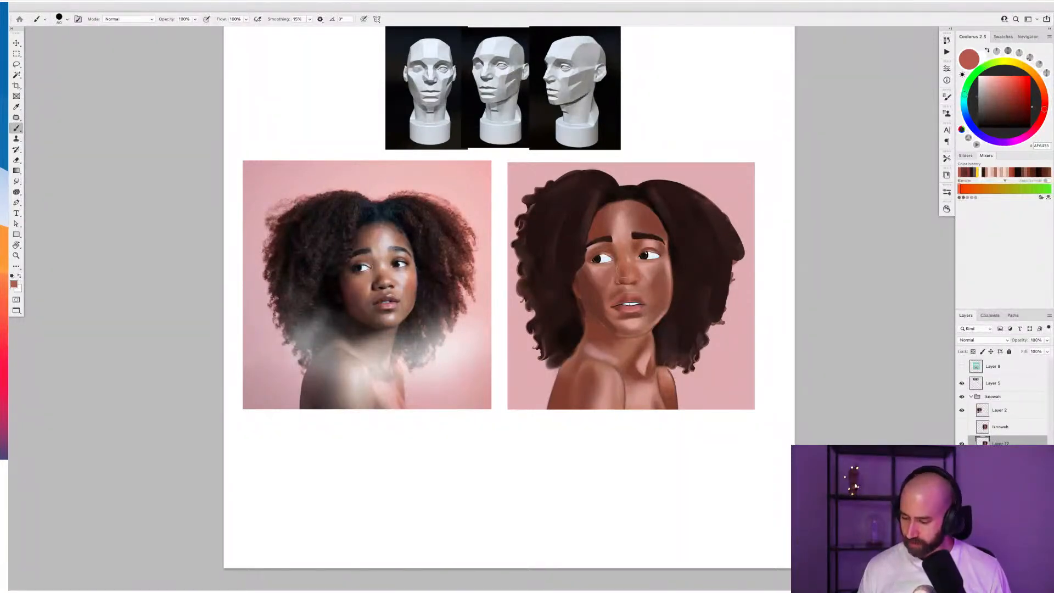
pyautogui.rightClick(631, 250)
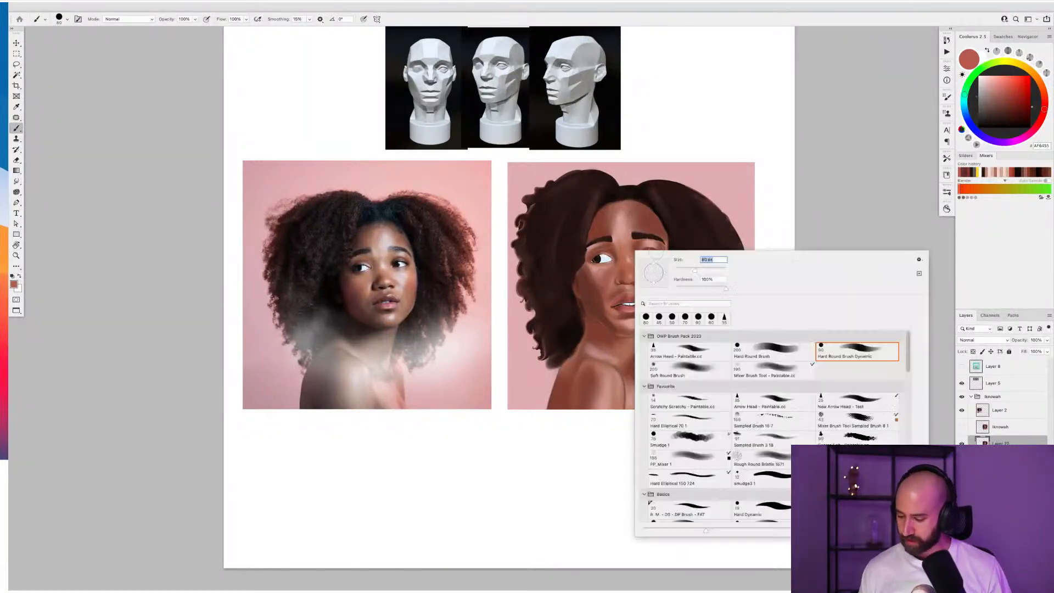
pyautogui.doubleClick(701, 373)
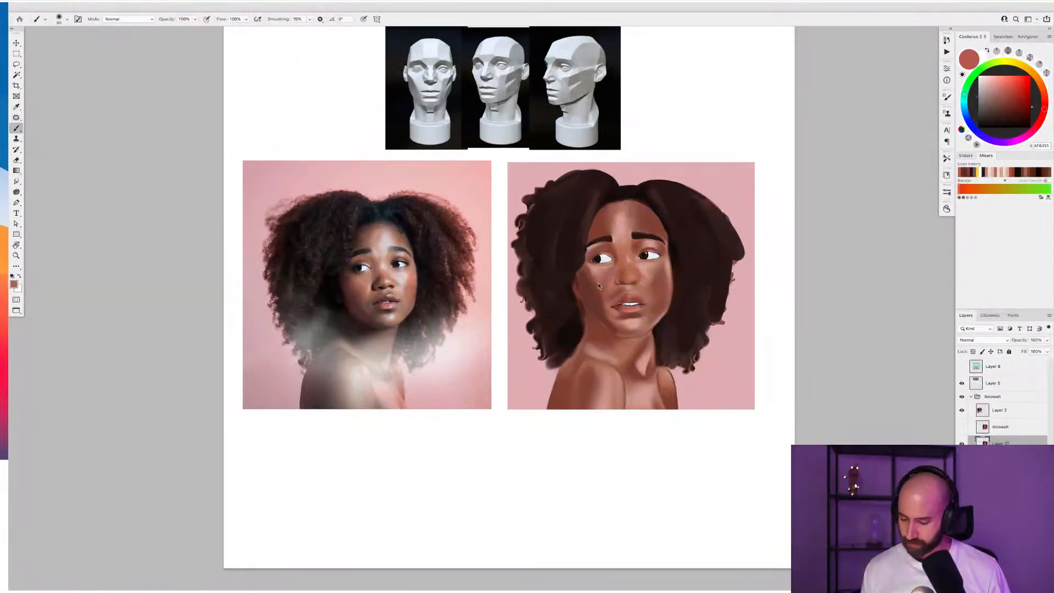
pyautogui.keyDown('alt'); pyautogui.click(598, 285); pyautogui.keyUp('alt')
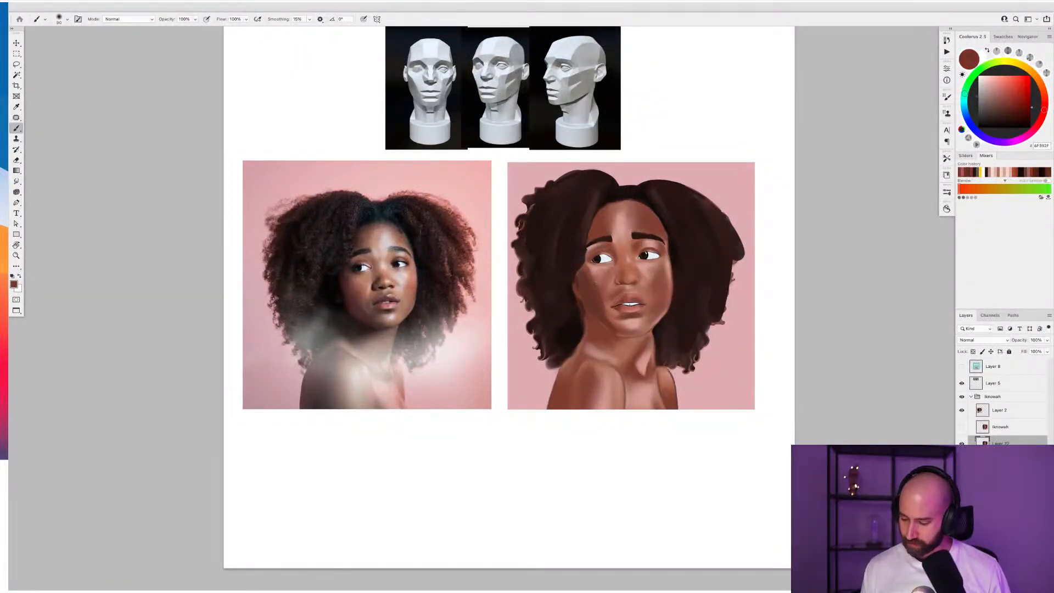
pyautogui.keyDown('alt'); pyautogui.click(604, 275); pyautogui.keyUp('alt')
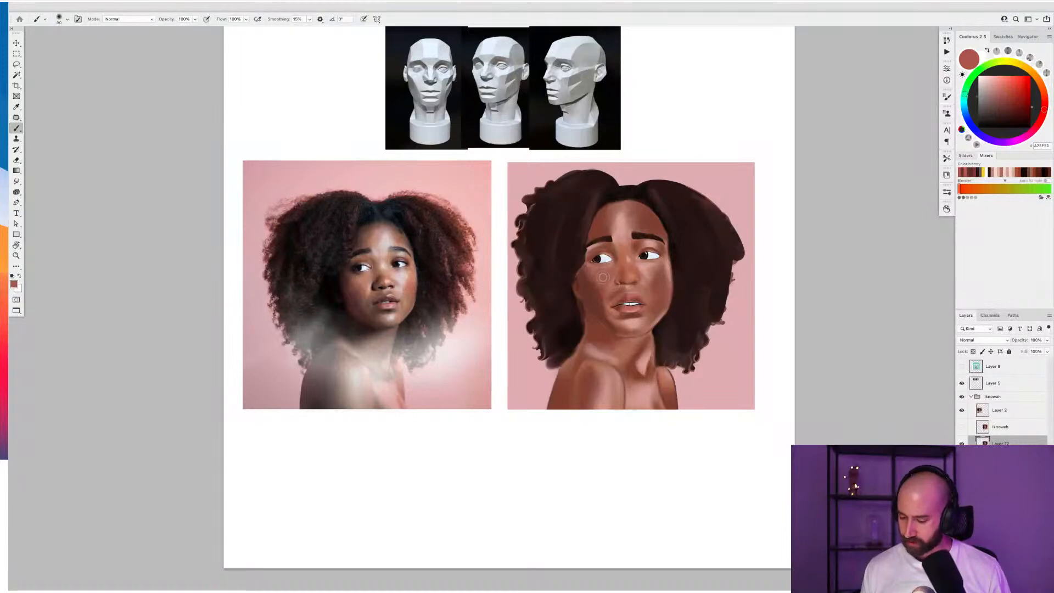
# Return to the Hard Round Brush Dynamic preset and rework the cheek with a darker sampled skin tone
pyautogui.rightClick(604, 277)
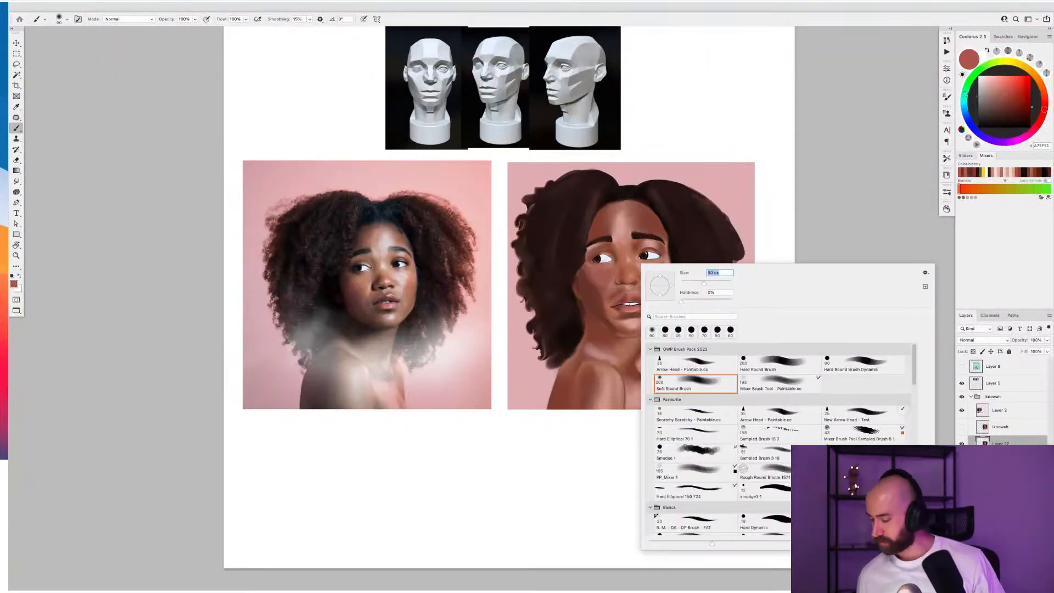
pyautogui.doubleClick(850, 363)
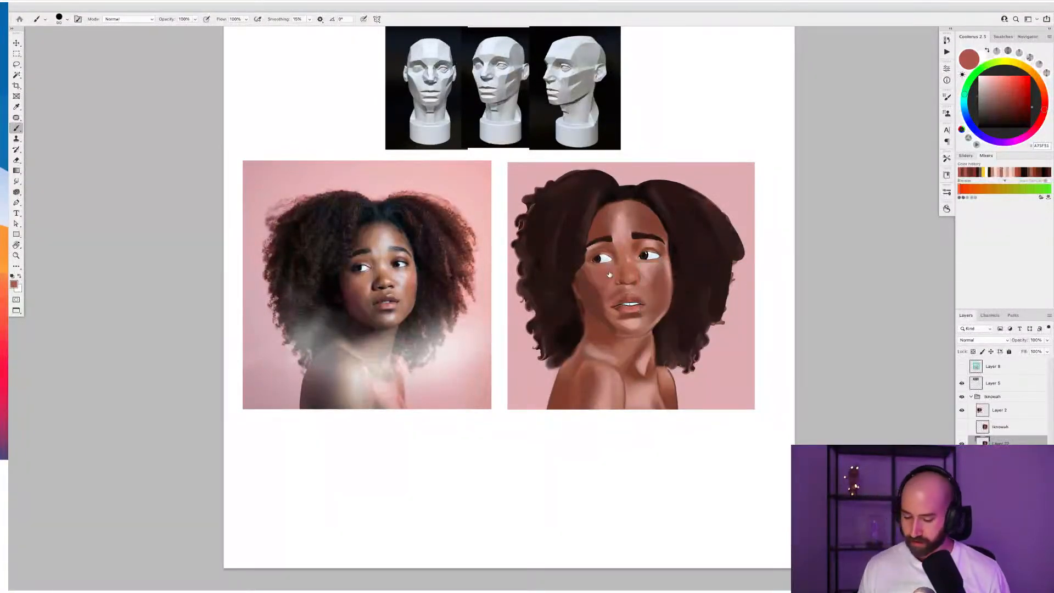
pyautogui.keyDown('alt'); pyautogui.click(596, 292); pyautogui.keyUp('alt')
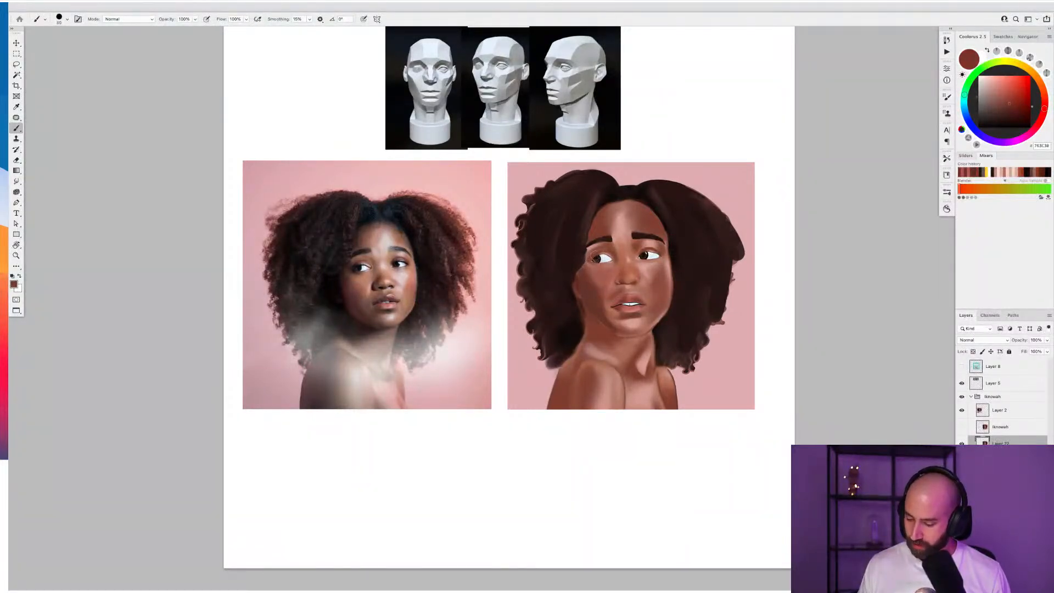
# Darken the upper lash line of the eye above that cheek with a smaller brush, and resample the cheek's reddish brown
pyautogui.keyDown('alt'); pyautogui.click(597, 254); pyautogui.keyUp('alt')
pyautogui.press('[')
pyautogui.click(598, 252)
pyautogui.moveTo(591, 257); pyautogui.dragTo(605, 251)
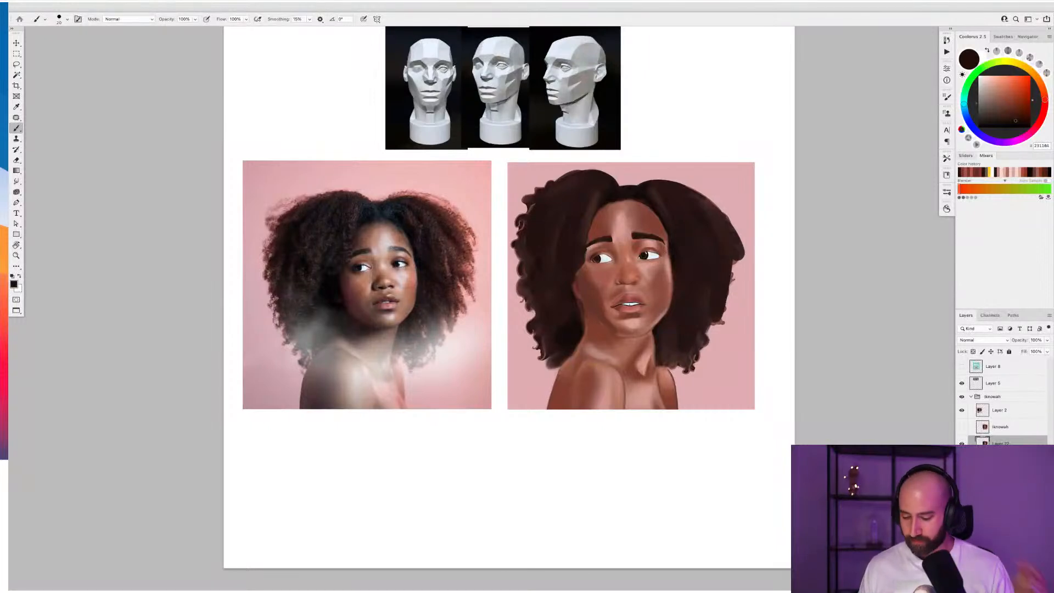
pyautogui.keyDown('alt'); pyautogui.click(591, 293); pyautogui.keyUp('alt')
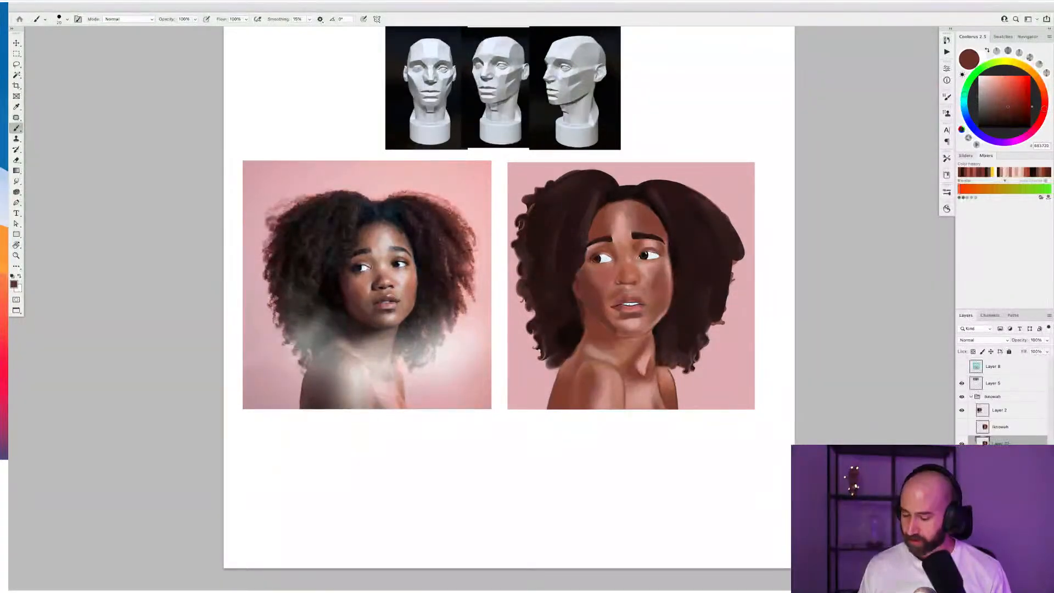
# Darken the lower lash line and pupil of the portrait's left-hand eye with reddish brown and black
pyautogui.scroll(4, 607, 266)
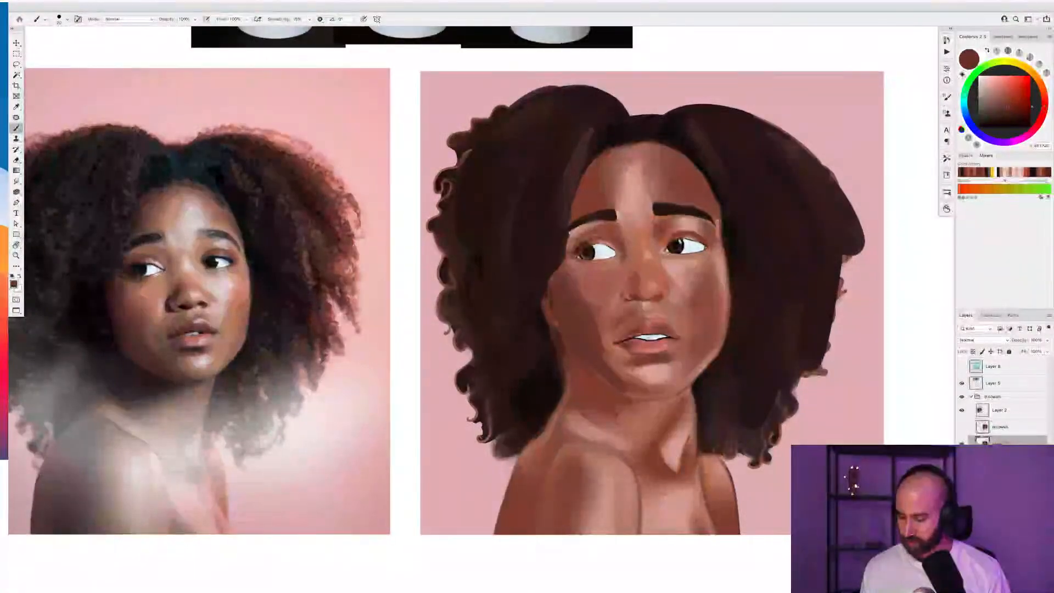
pyautogui.moveTo(577, 259); pyautogui.dragTo(591, 263)
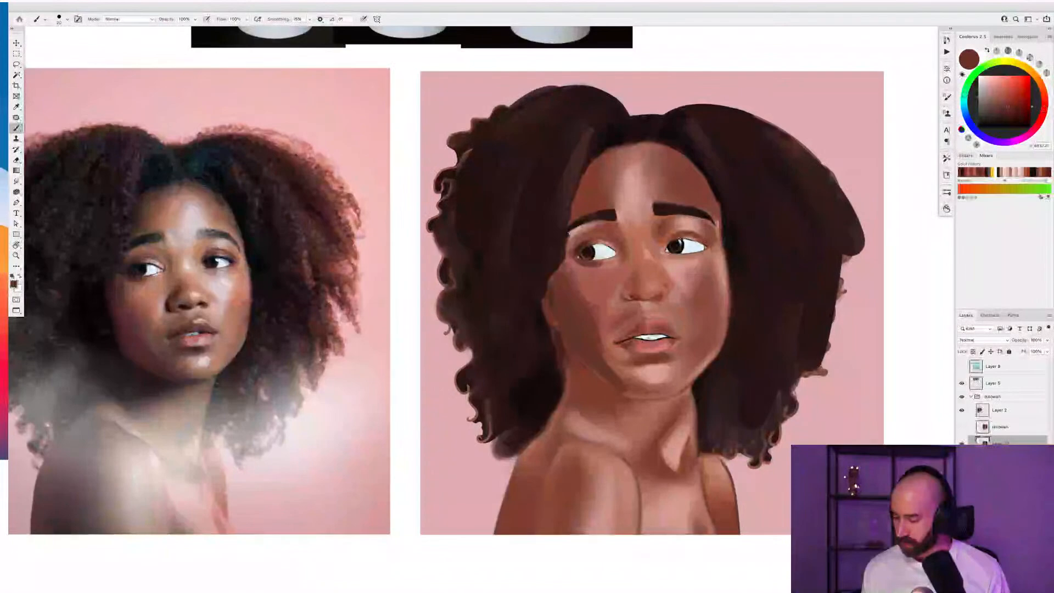
pyautogui.keyDown('alt'); pyautogui.click(589, 250); pyautogui.keyUp('alt')
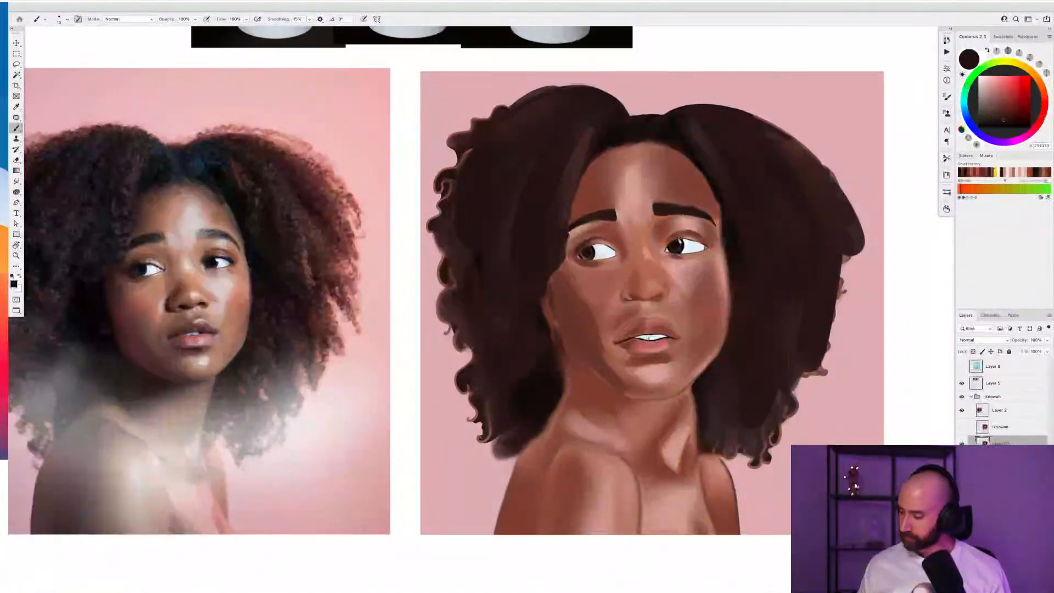
pyautogui.press('d')
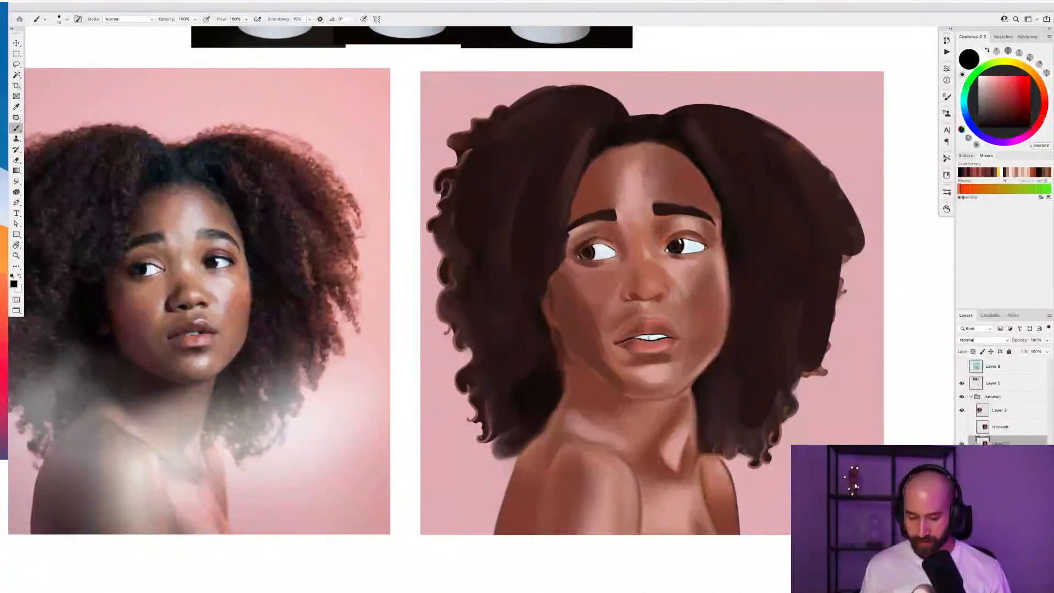
pyautogui.moveTo(589, 249); pyautogui.dragTo(591, 253)
# Refine the irises and lash lines of both eyes with a smaller brush and sampled near-black brown, and choose a muted blue
pyautogui.keyDown('alt'); pyautogui.click(621, 257); pyautogui.keyUp('alt')
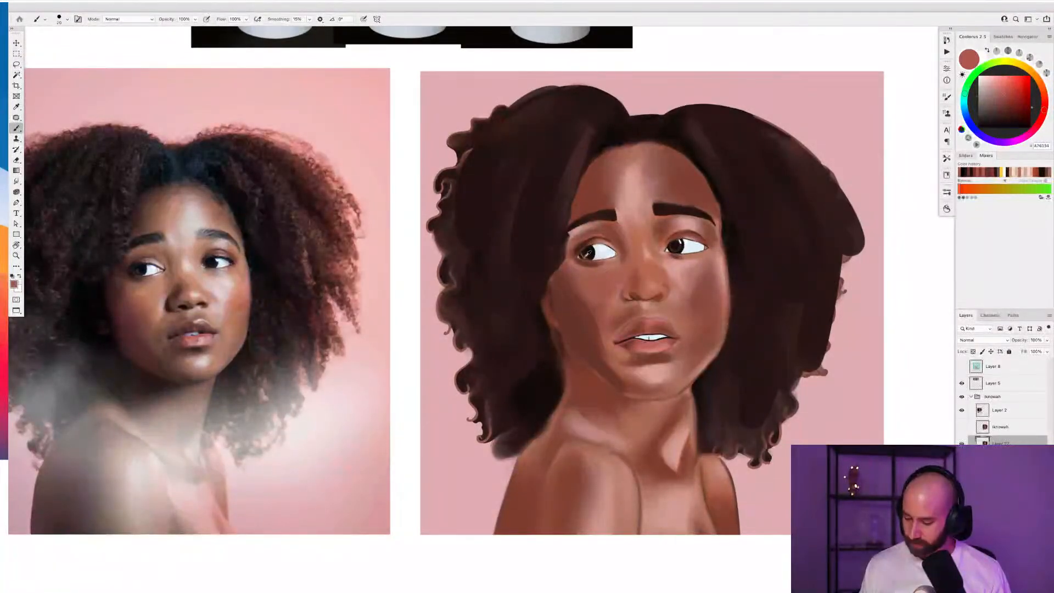
pyautogui.press('[')
pyautogui.press('[')
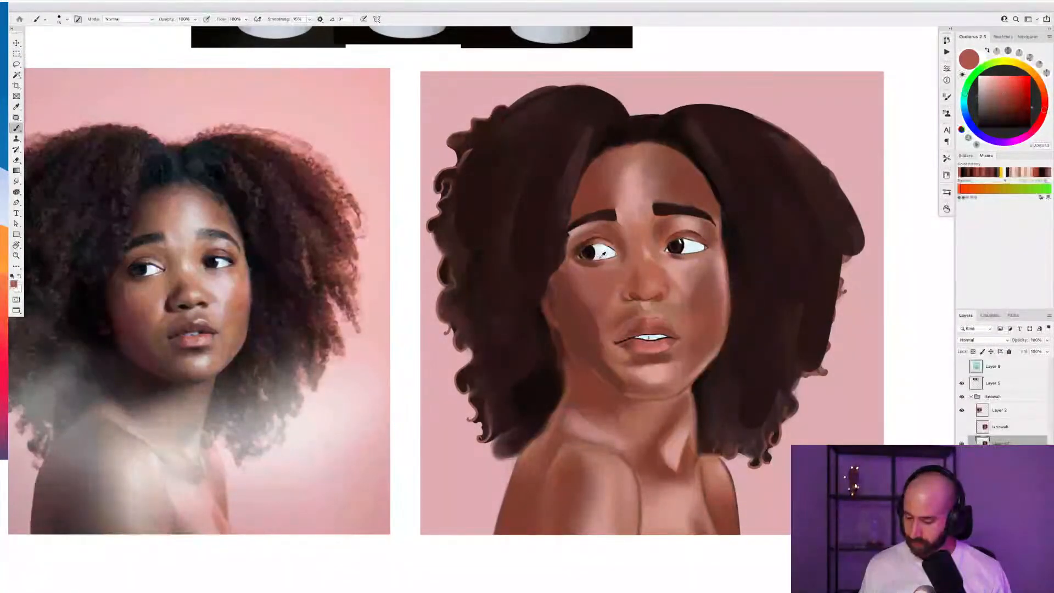
pyautogui.keyDown('alt'); pyautogui.click(583, 254); pyautogui.keyUp('alt')
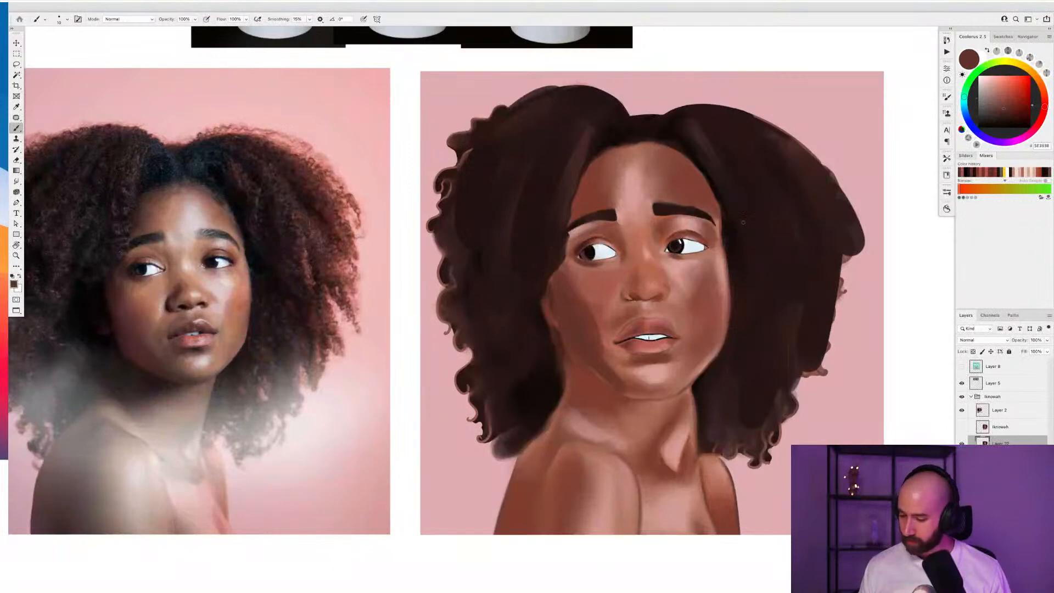
pyautogui.keyDown('alt'); pyautogui.click(680, 247); pyautogui.keyUp('alt')
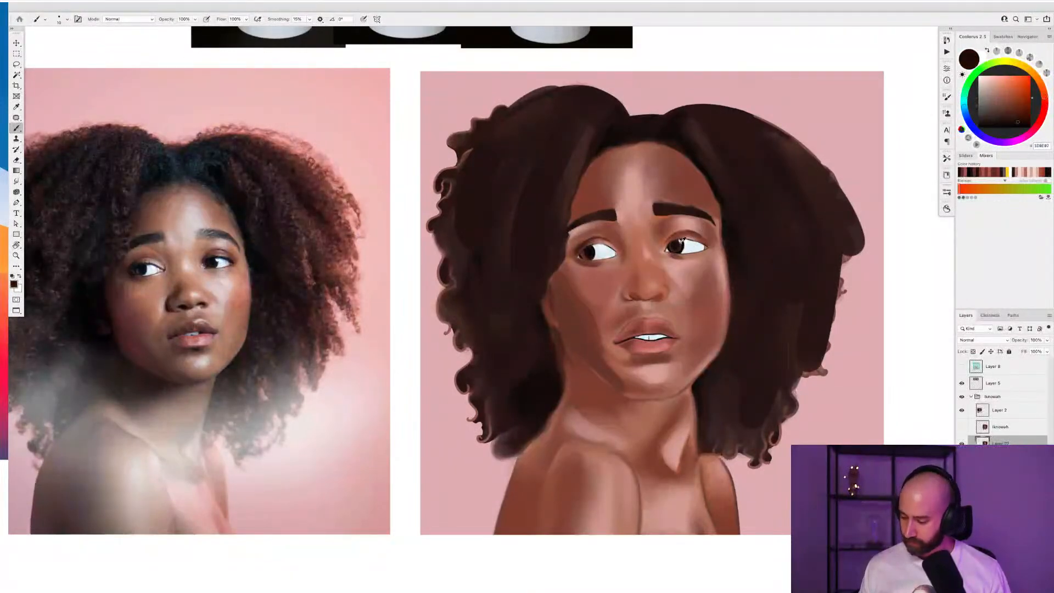
pyautogui.moveTo(681, 248)
pyautogui.mouseDown()
pyautogui.moveTo(687, 240)
pyautogui.moveTo(709, 249)
pyautogui.mouseUp()
pyautogui.moveTo(612, 242)
pyautogui.mouseDown()
pyautogui.moveTo(578, 254)
pyautogui.moveTo(588, 247)
pyautogui.mouseUp()
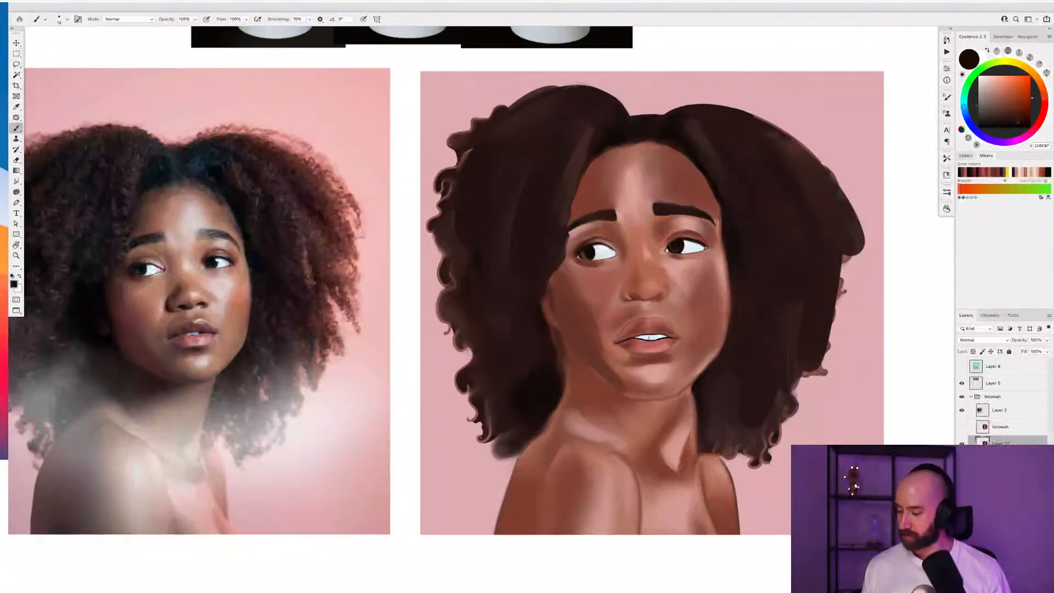
pyautogui.moveTo(616, 252); pyautogui.dragTo(596, 244)
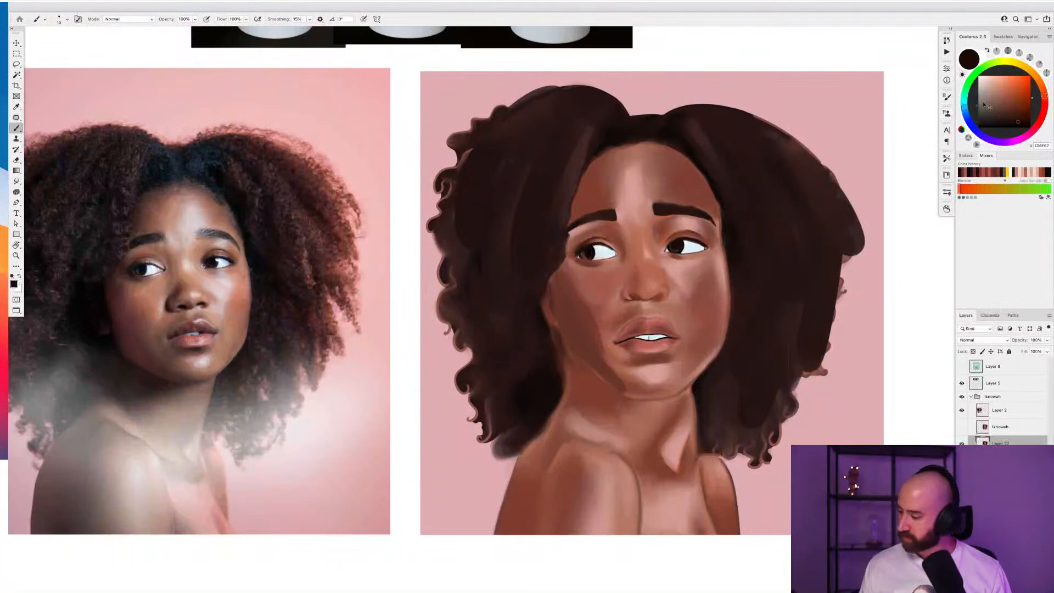
pyautogui.click(968, 116)
pyautogui.moveTo(968, 117); pyautogui.dragTo(1005, 99)
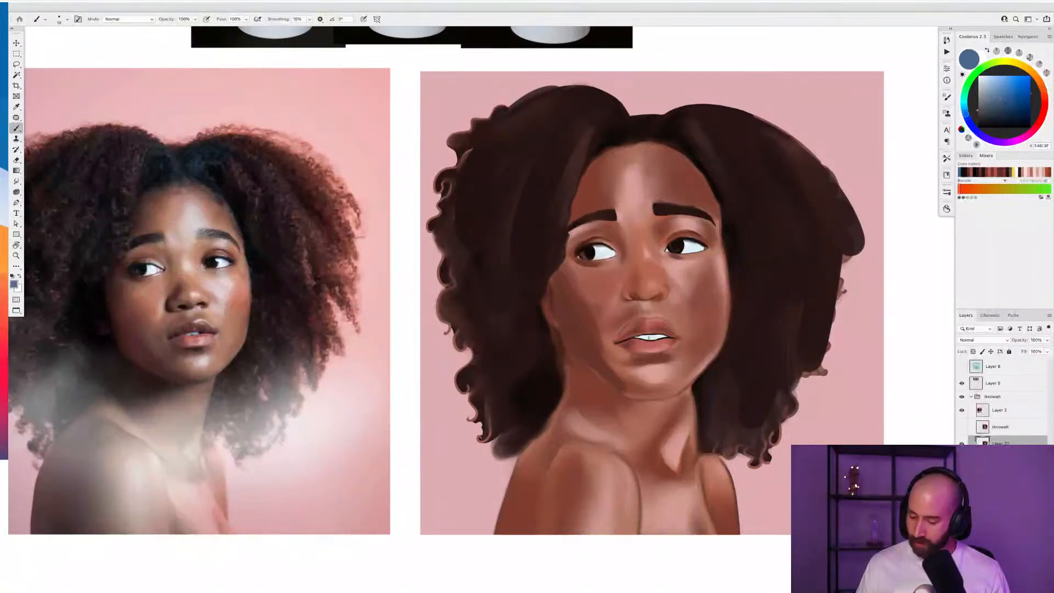
# Rework the shadowed cheek below the left-hand eye with reddish brown tones sampled from the surrounding skin
pyautogui.keyDown('alt'); pyautogui.click(193, 339); pyautogui.keyUp('alt')
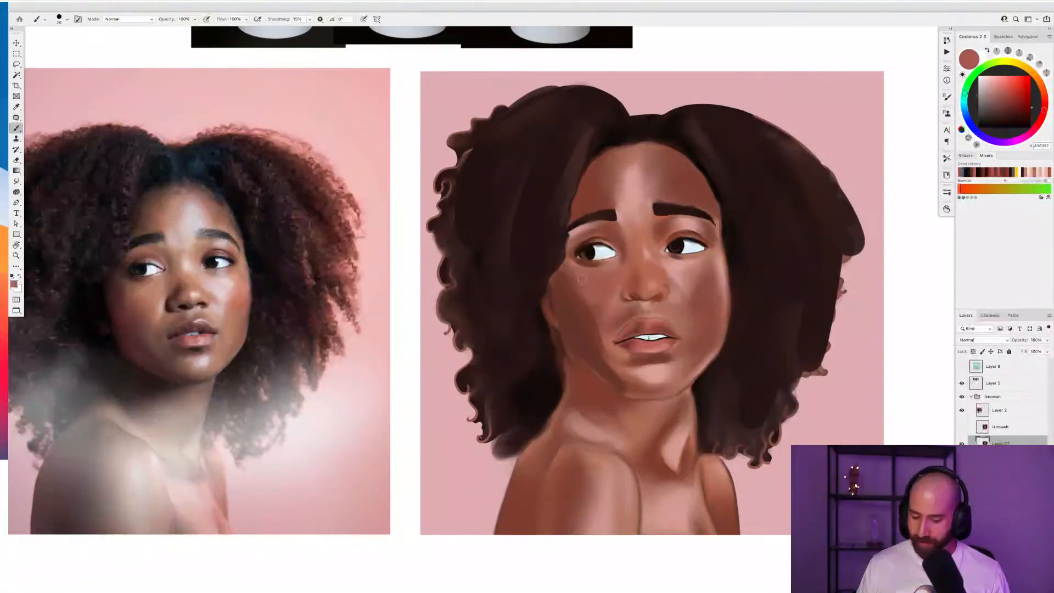
pyautogui.keyDown('alt'); pyautogui.click(582, 285); pyautogui.keyUp('alt')
pyautogui.keyDown('alt'); pyautogui.click(576, 287); pyautogui.keyUp('alt')
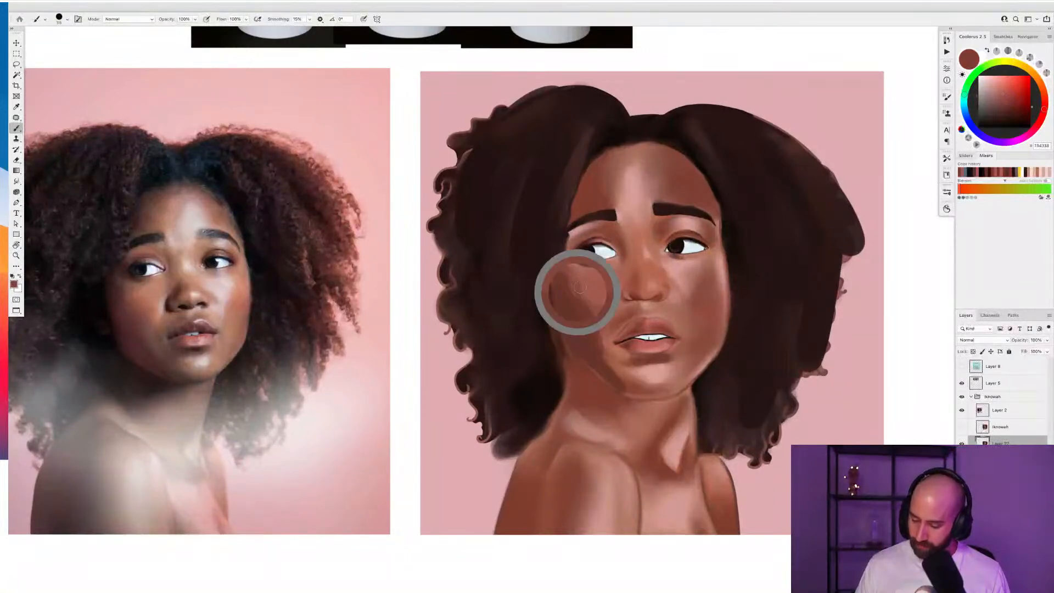
pyautogui.moveTo(587, 295)
pyautogui.mouseDown()
pyautogui.moveTo(572, 272)
pyautogui.moveTo(598, 308)
pyautogui.moveTo(586, 329)
pyautogui.moveTo(568, 312)
pyautogui.mouseUp()
pyautogui.keyDown('alt'); pyautogui.click(586, 328); pyautogui.keyUp('alt')
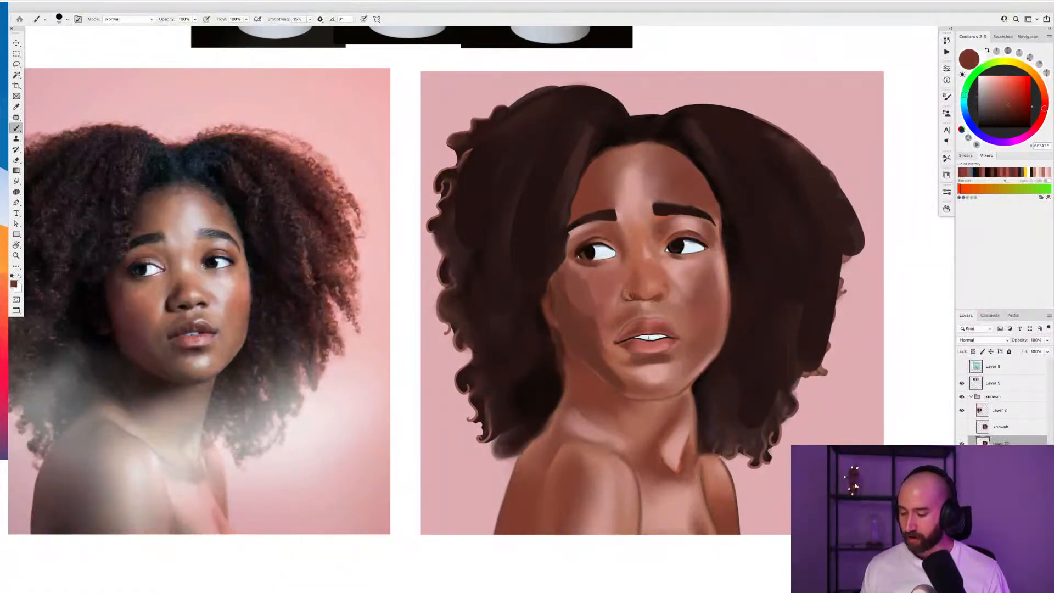
pyautogui.keyDown('alt'); pyautogui.click(574, 291); pyautogui.keyUp('alt')
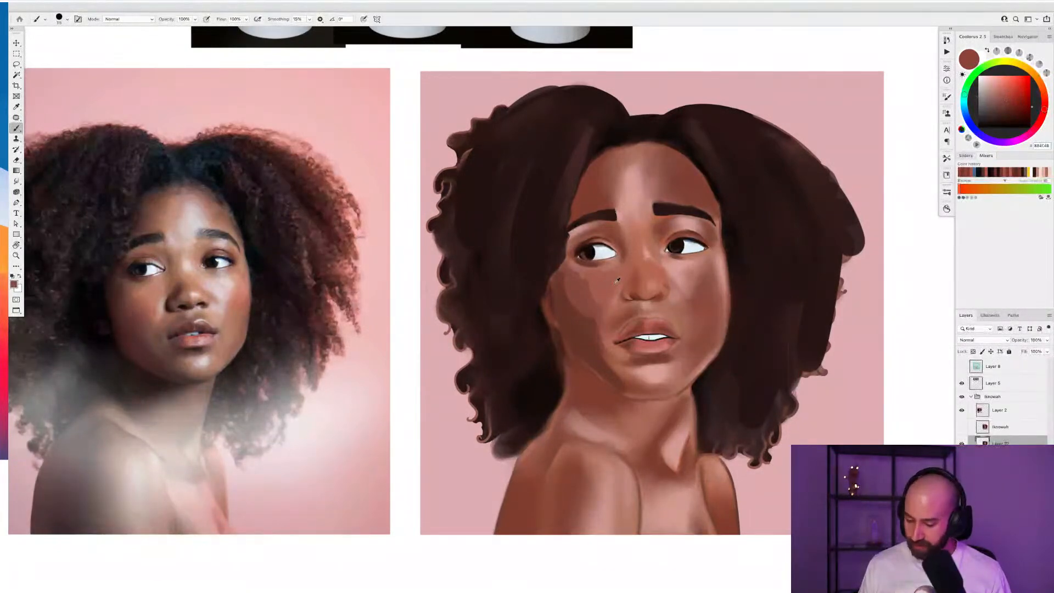
# Paint a lighter, less saturated orange-brown tone under the left-hand eye and reduce the brush size
pyautogui.keyDown('alt'); pyautogui.click(592, 270); pyautogui.keyUp('alt')
pyautogui.click(996, 96)
pyautogui.moveTo(995, 97); pyautogui.dragTo(995, 95)
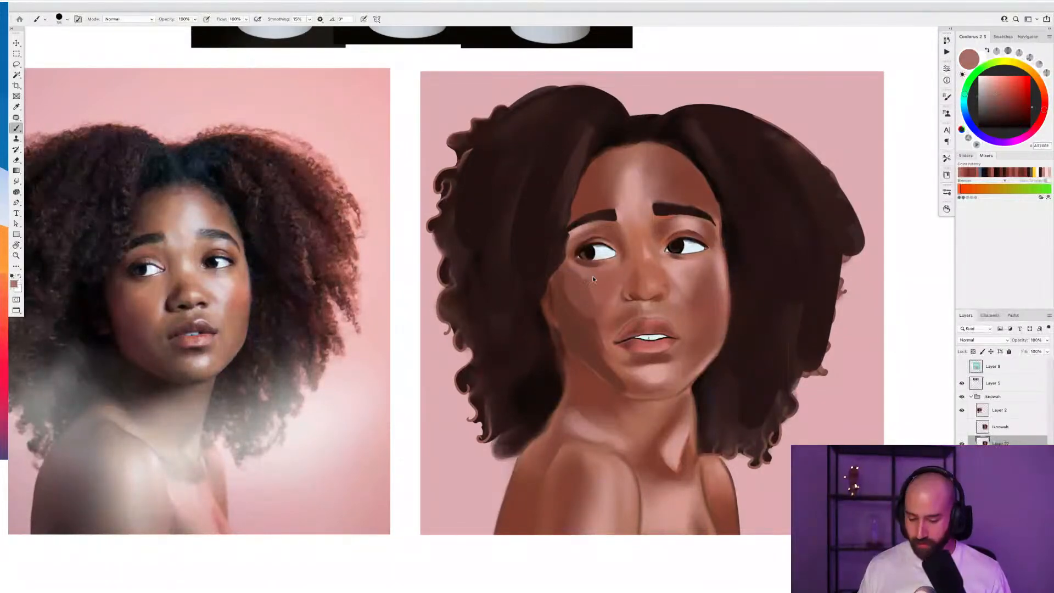
pyautogui.click(1042, 88)
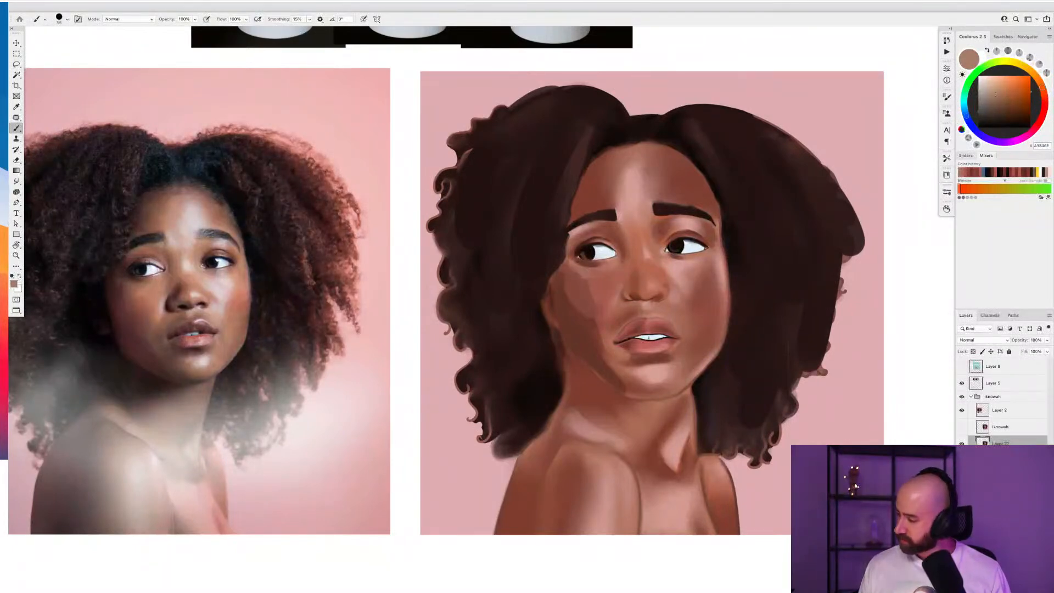
pyautogui.keyDown('alt'); pyautogui.click(595, 273); pyautogui.keyUp('alt')
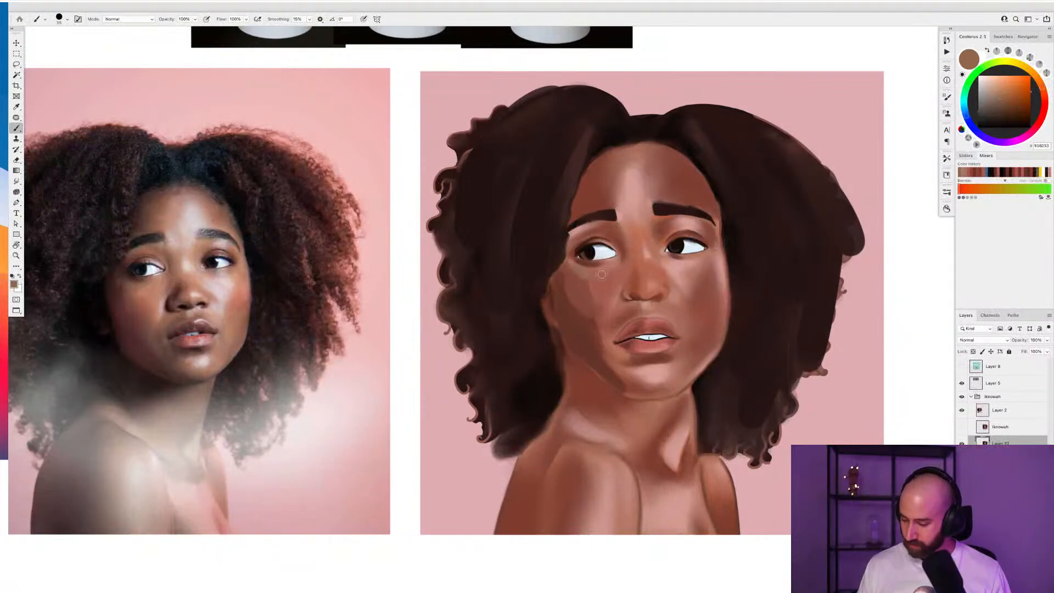
pyautogui.press('[')
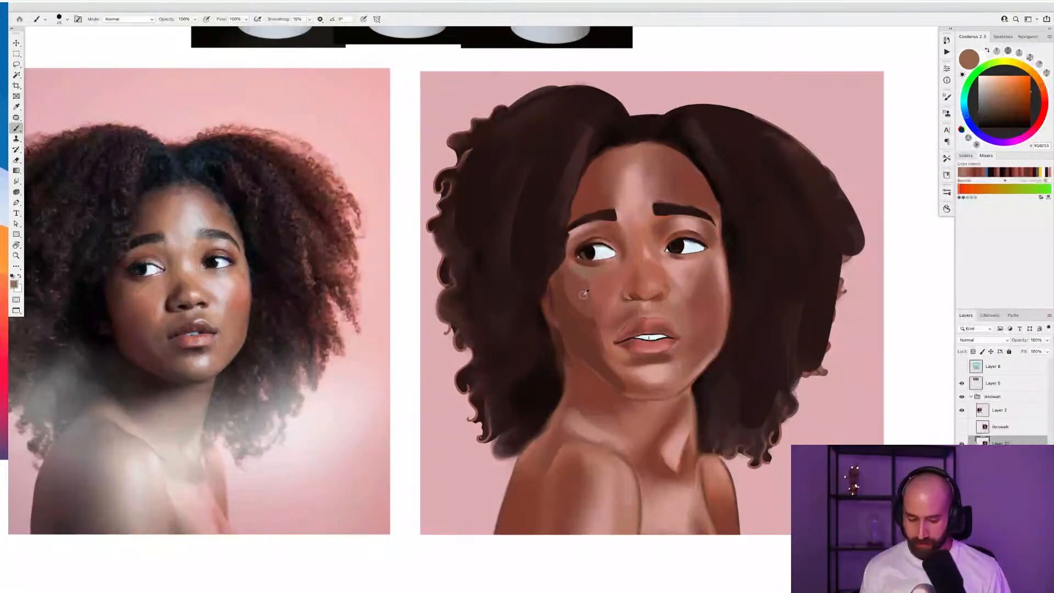
# Blend the cheek beside the nose with sampled mid-tone reddish browns and a larger brush
pyautogui.keyDown('alt'); pyautogui.click(603, 303); pyautogui.keyUp('alt')
pyautogui.press(']')
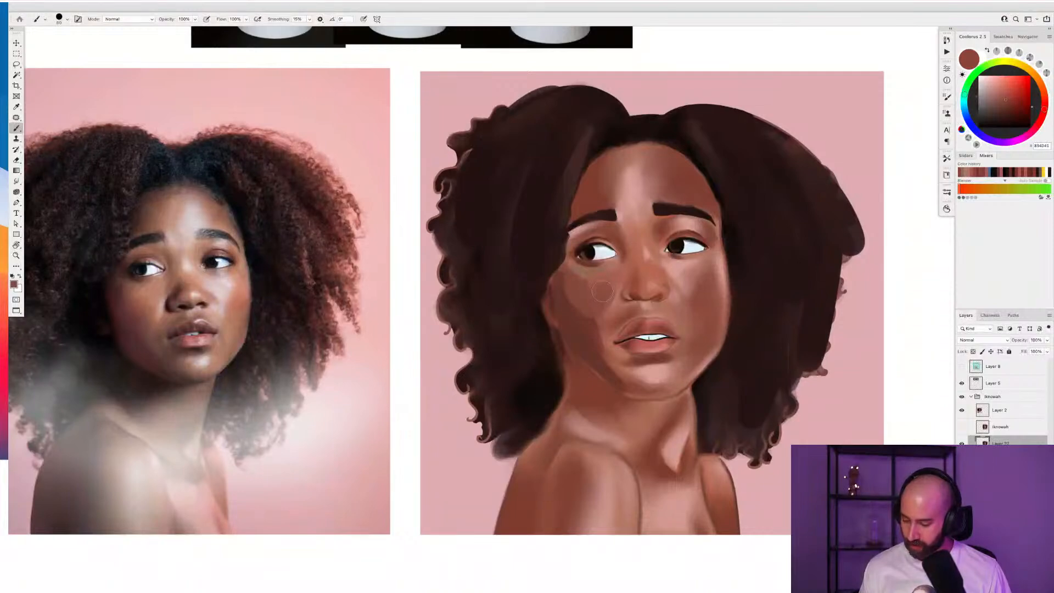
pyautogui.keyDown('alt'); pyautogui.click(603, 293); pyautogui.keyUp('alt')
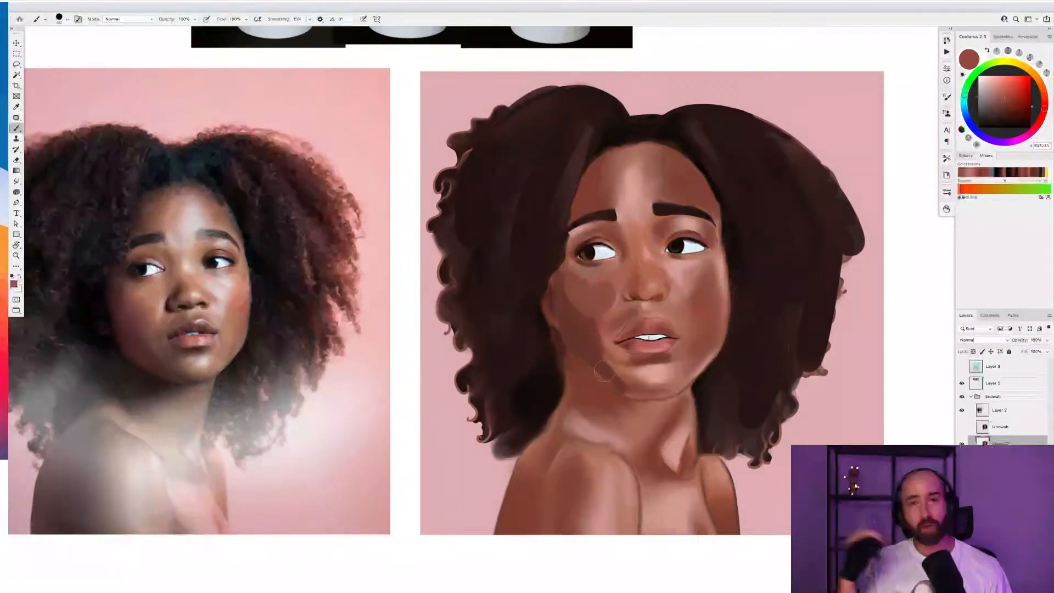
pyautogui.press(']')
pyautogui.press(']')
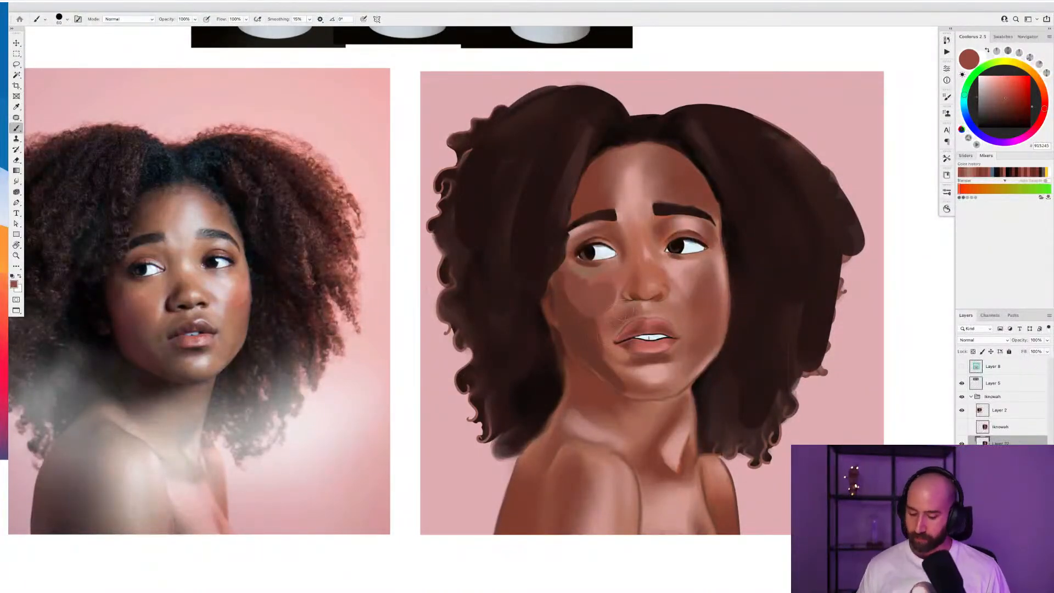
# Add a small light grey highlight to the side of the nostril with a much smaller brush
pyautogui.press('[')
pyautogui.press('[')
pyautogui.press('[')
pyautogui.press('[')
pyautogui.press('[')
pyautogui.press('[')
pyautogui.press('[')
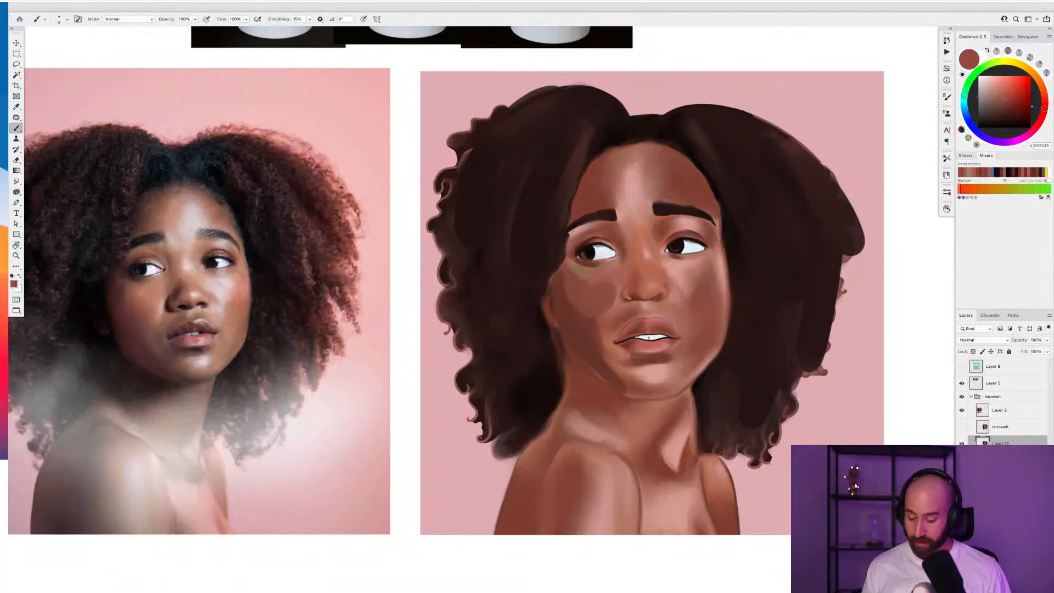
pyautogui.click(981, 98)
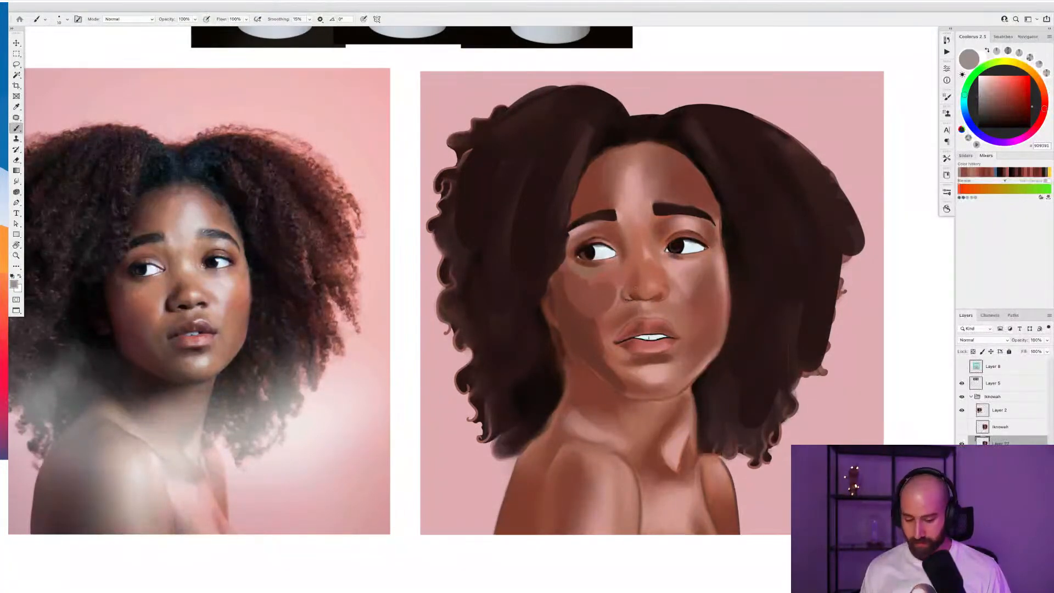
pyautogui.moveTo(982, 96); pyautogui.dragTo(979, 89)
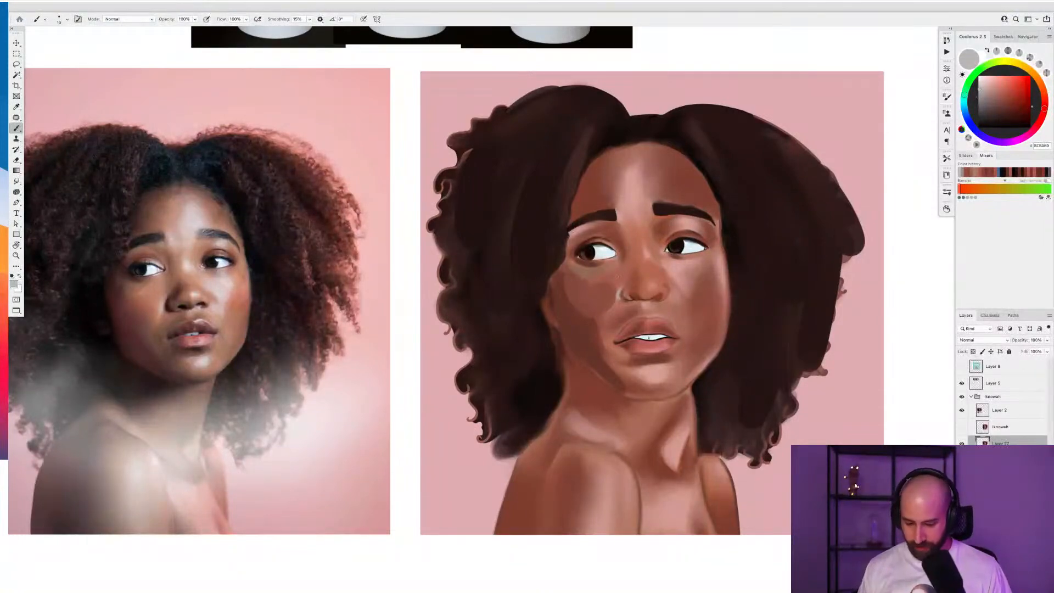
# Lighten the upper cheek with a paler warm brown and a larger brush, and resample the cheek's mid-tone
pyautogui.keyDown('alt'); pyautogui.click(595, 272); pyautogui.keyUp('alt')
pyautogui.moveTo(999, 98); pyautogui.dragTo(994, 92)
pyautogui.press(']')
pyautogui.press(']')
pyautogui.press(']')
pyautogui.press(']')
pyautogui.press(']')
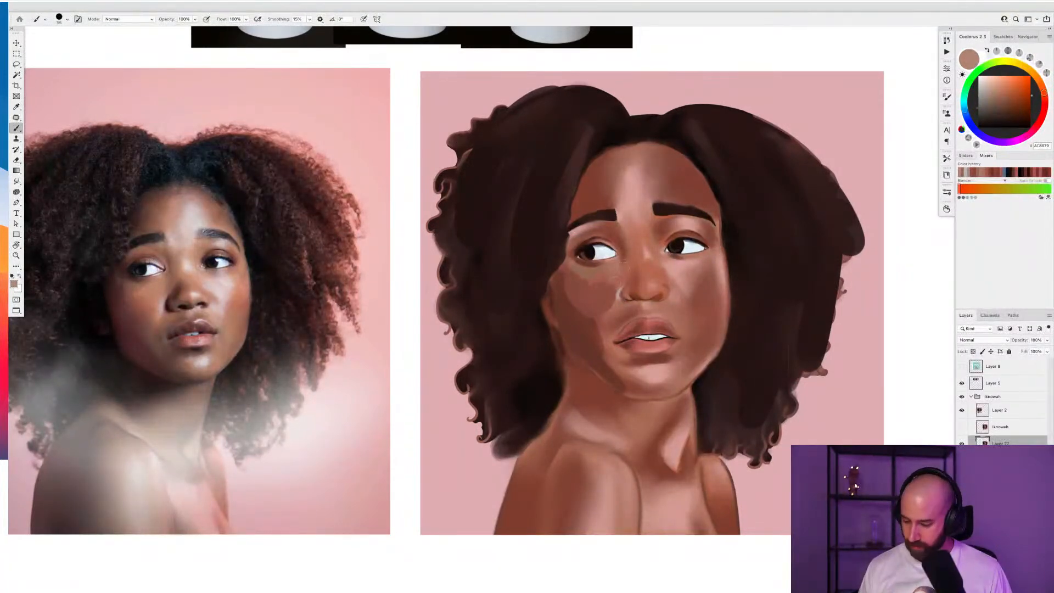
pyautogui.keyDown('alt'); pyautogui.click(602, 288); pyautogui.keyUp('alt')
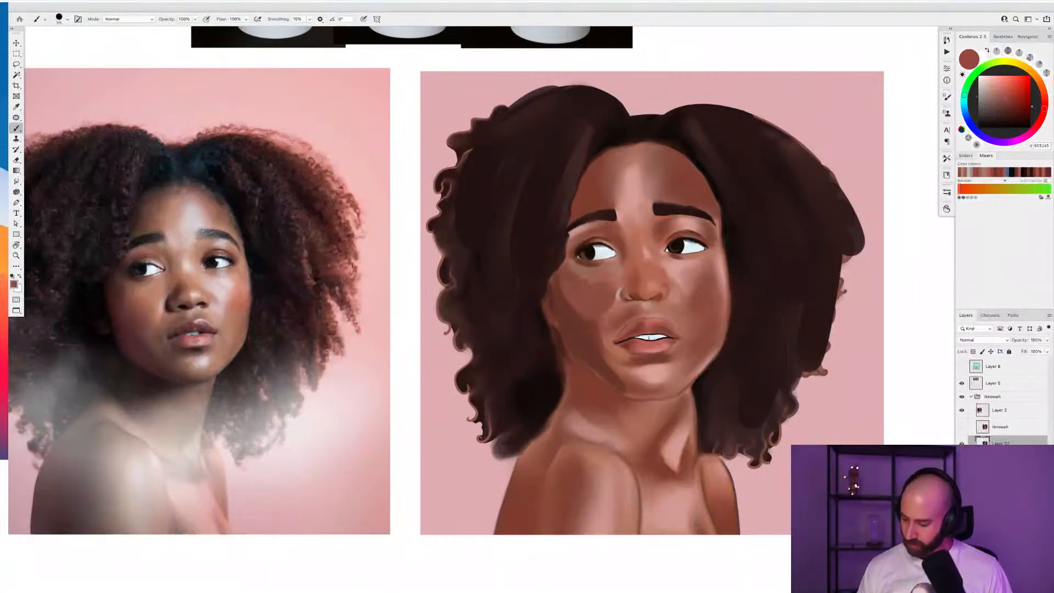
# Shade the skin above the upper lip with desaturated reddish brown, and darken the lip's left-hand corner with dark maroon
pyautogui.keyDown('alt'); pyautogui.click(629, 314); pyautogui.keyUp('alt')
pyautogui.moveTo(1009, 103); pyautogui.dragTo(1000, 103)
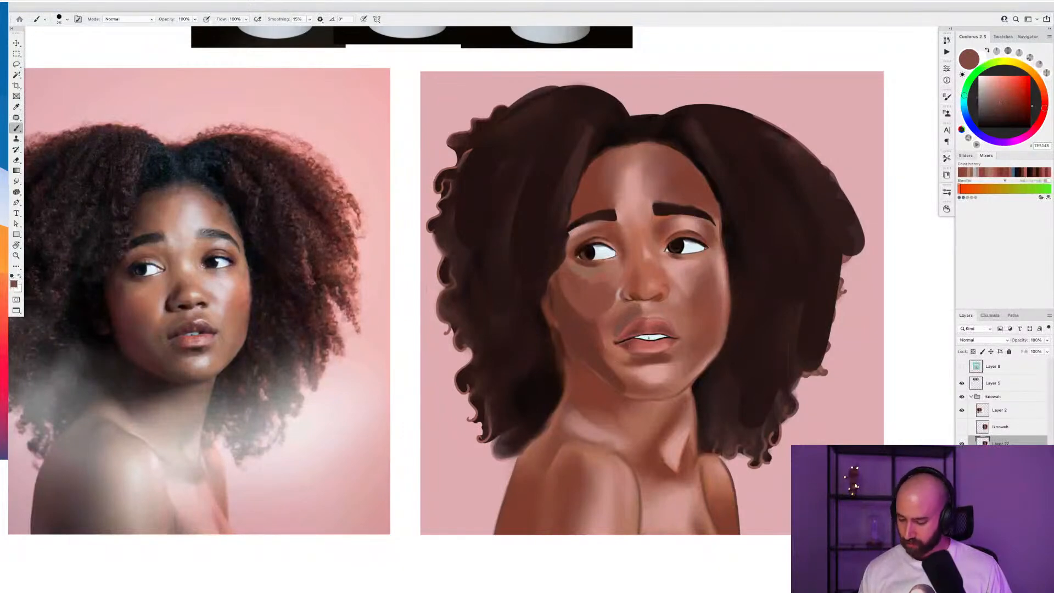
pyautogui.keyDown('alt'); pyautogui.click(630, 334); pyautogui.keyUp('alt')
pyautogui.click(1014, 114)
pyautogui.moveTo(1015, 115); pyautogui.dragTo(1013, 115)
pyautogui.moveTo(618, 339); pyautogui.dragTo(632, 335)
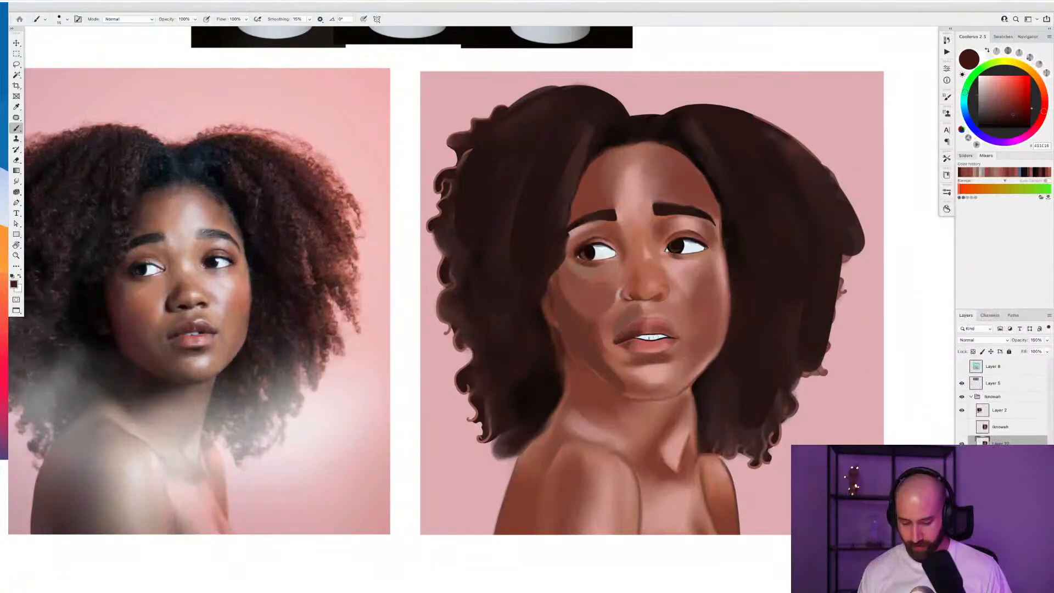
# Rework the lower lip's edge near the left-hand mouth corner with a larger brush and tones sampled around the lips
pyautogui.keyDown('alt'); pyautogui.click(634, 354); pyautogui.keyUp('alt')
pyautogui.keyDown('alt'); pyautogui.click(626, 333); pyautogui.keyUp('alt')
pyautogui.press(']')
pyautogui.press(']')
pyautogui.moveTo(629, 351); pyautogui.dragTo(623, 354)
pyautogui.keyDown('alt'); pyautogui.click(617, 349); pyautogui.keyUp('alt')
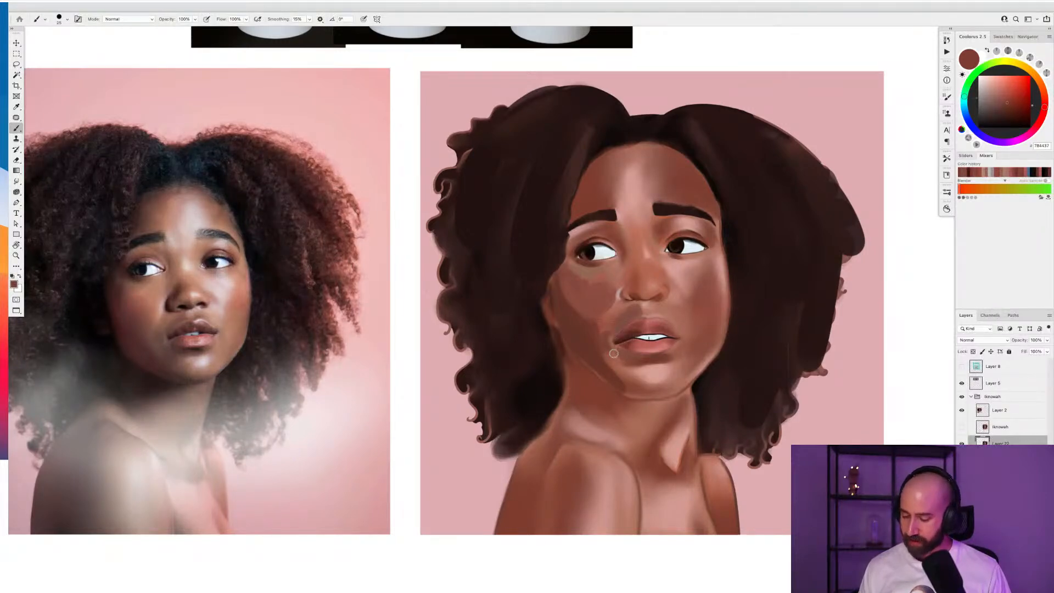
# Blend the skin beside the mouth corner with a sampled cheek tone, and sample the nostril's pinkish highlight for a smaller brush
pyautogui.keyDown('alt'); pyautogui.click(619, 326); pyautogui.keyUp('alt')
pyautogui.keyDown('alt'); pyautogui.click(616, 328); pyautogui.keyUp('alt')
pyautogui.moveTo(608, 329); pyautogui.dragTo(603, 338)
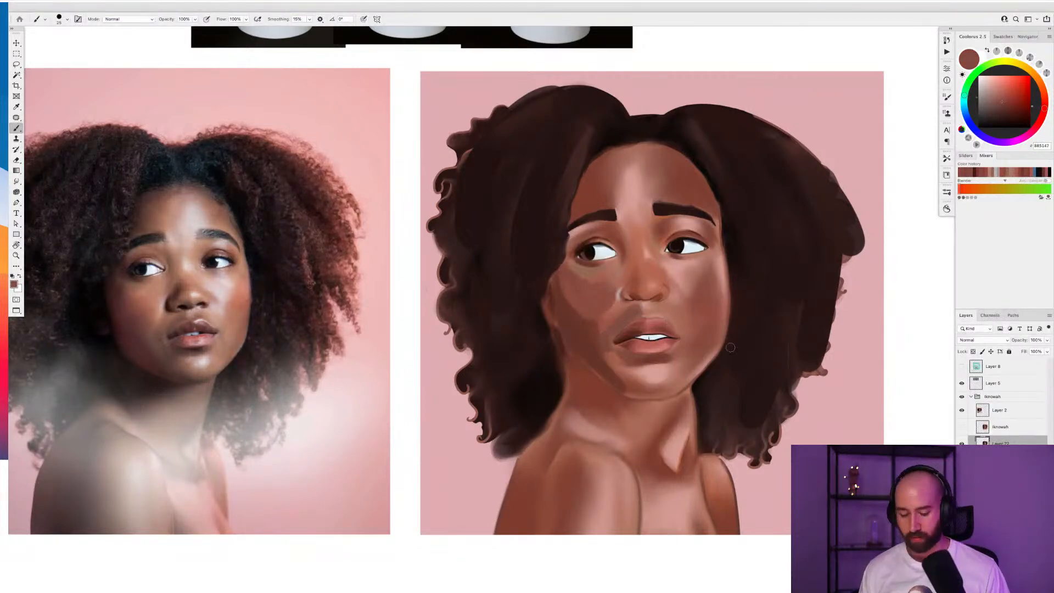
pyautogui.keyDown('alt'); pyautogui.click(622, 290); pyautogui.keyUp('alt')
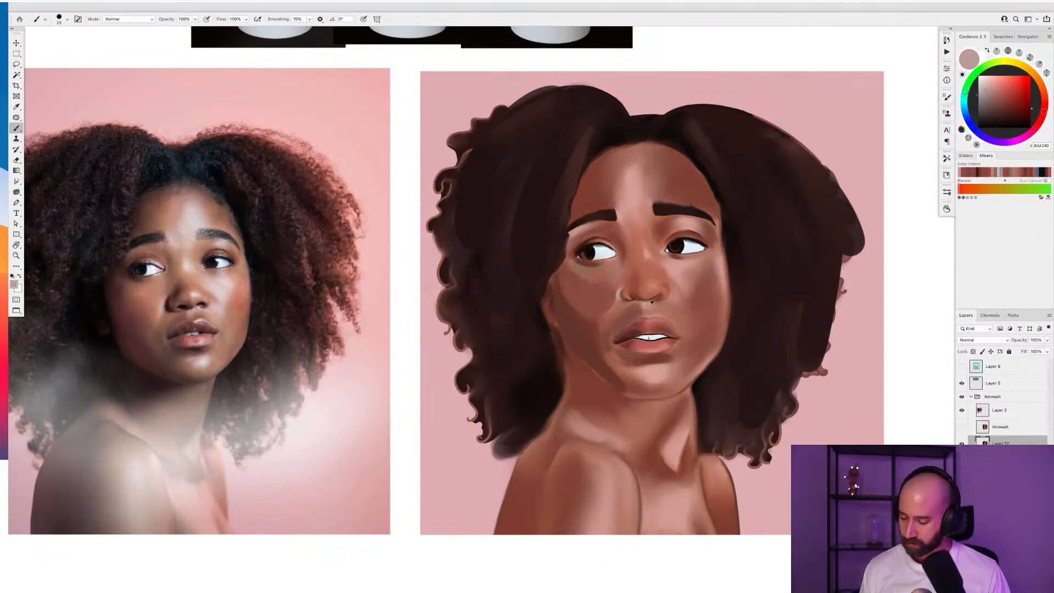
pyautogui.press('[')
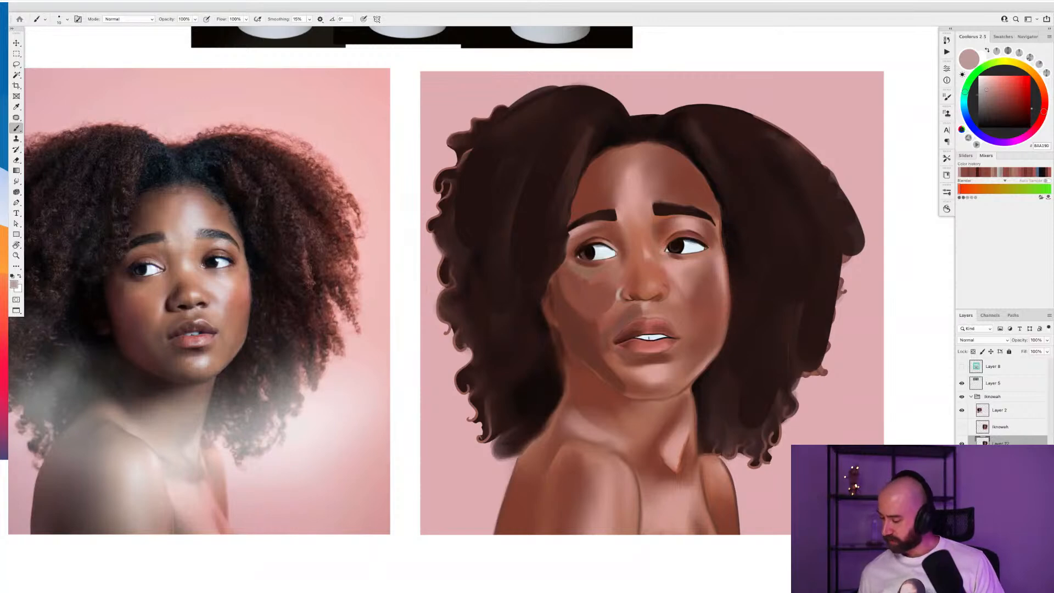
# Toggle the visibility of the paint-over layer to compare the corrections with the student's original portrait
pyautogui.click(961, 442)
pyautogui.click(961, 442)
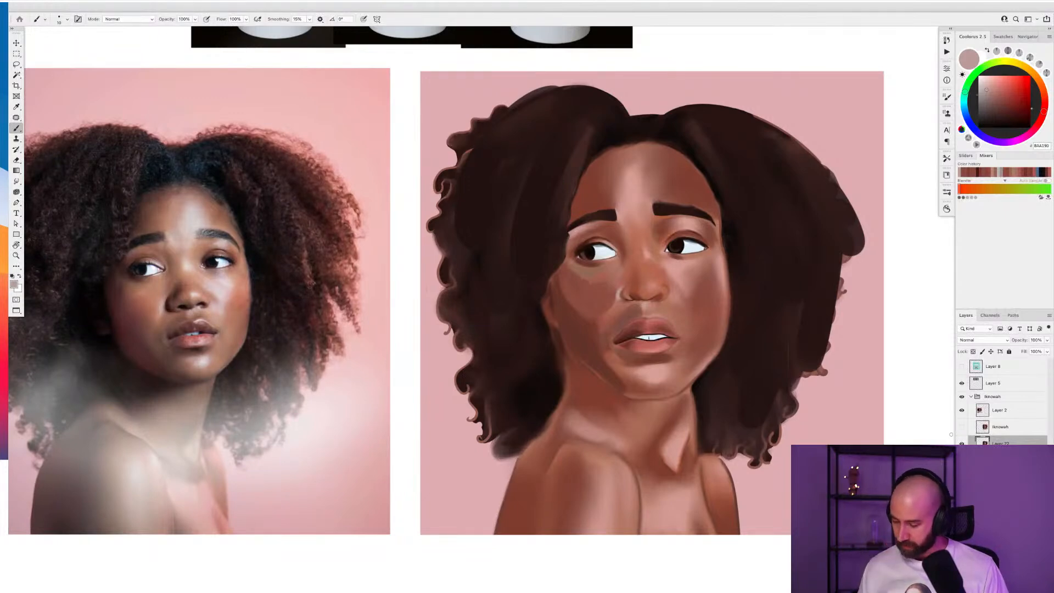
pyautogui.click(1000, 460)
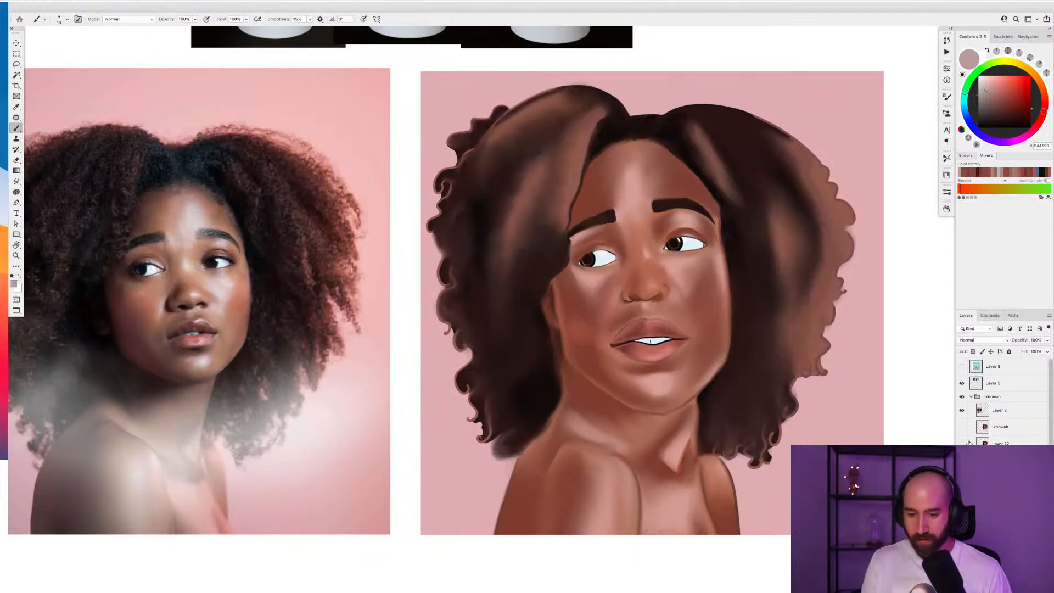
pyautogui.click(209, 7)
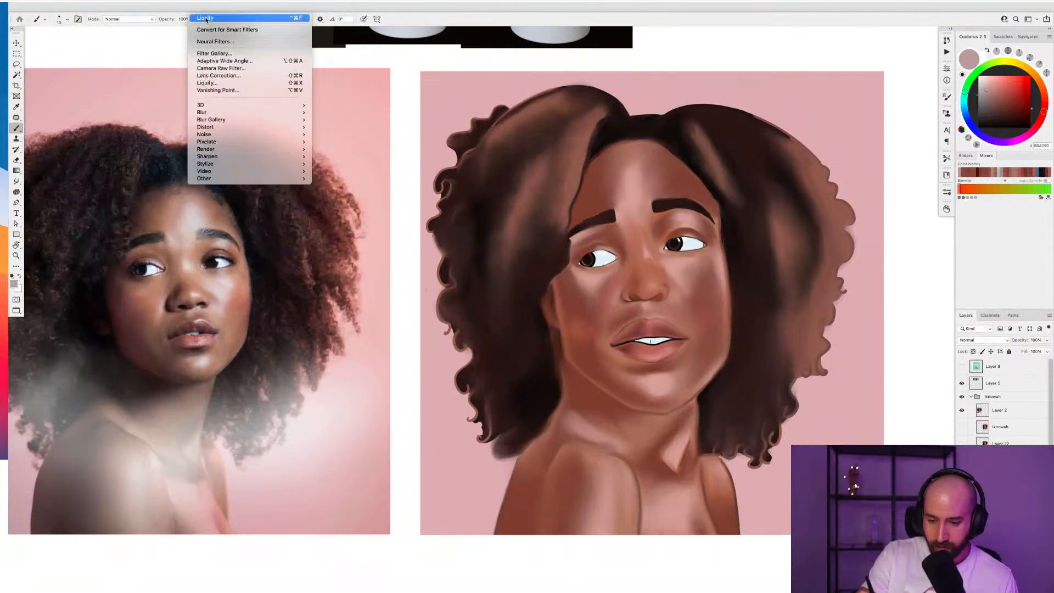
pyautogui.click(206, 20)
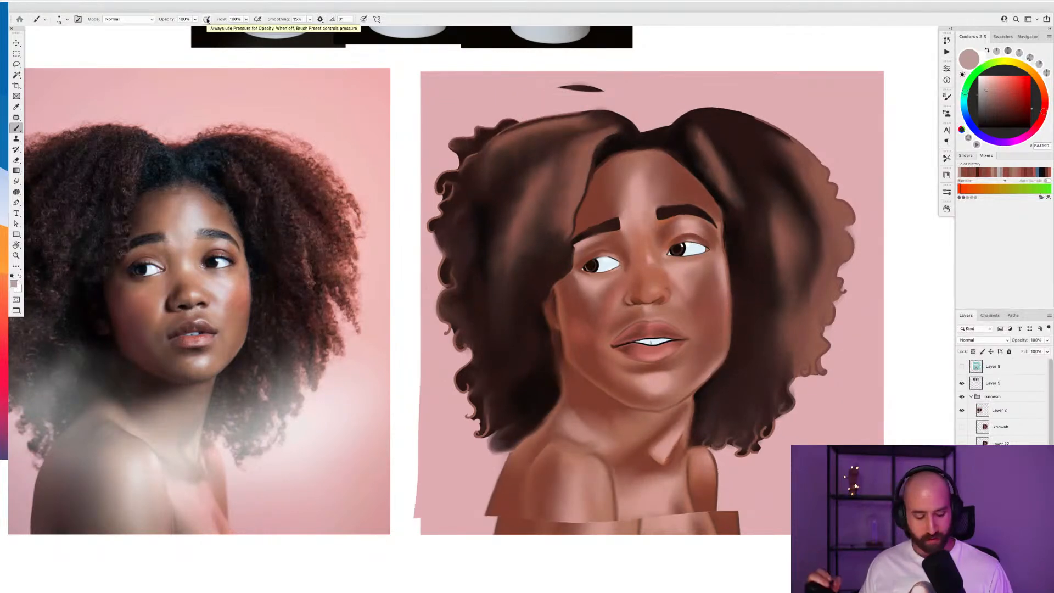
pyautogui.press('super+z')
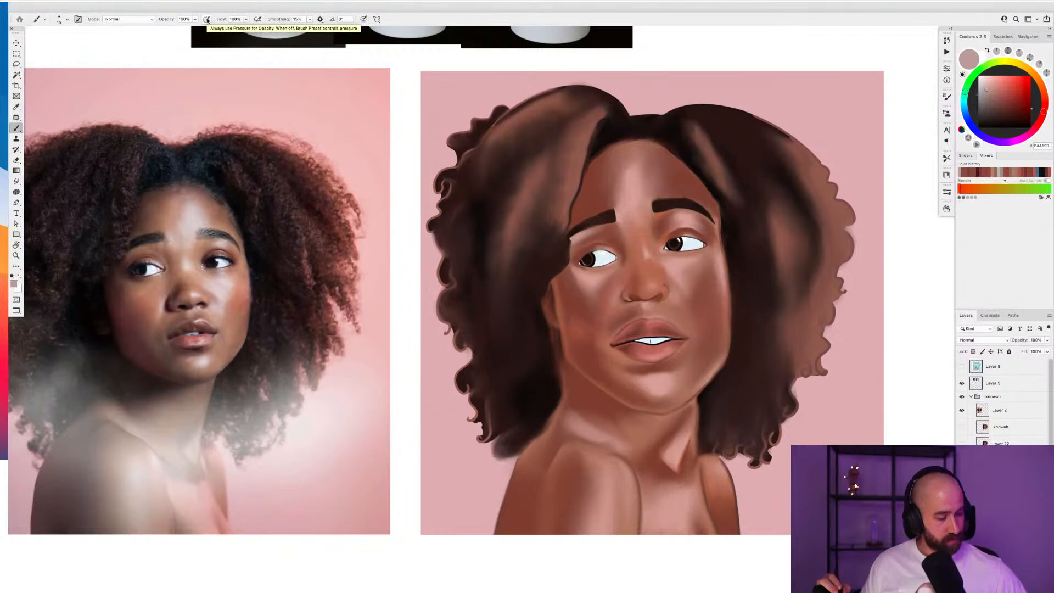
# Restore the selection around the head, reapply the last Liquify filter inside it, and clear the selection
pyautogui.press('super+z')
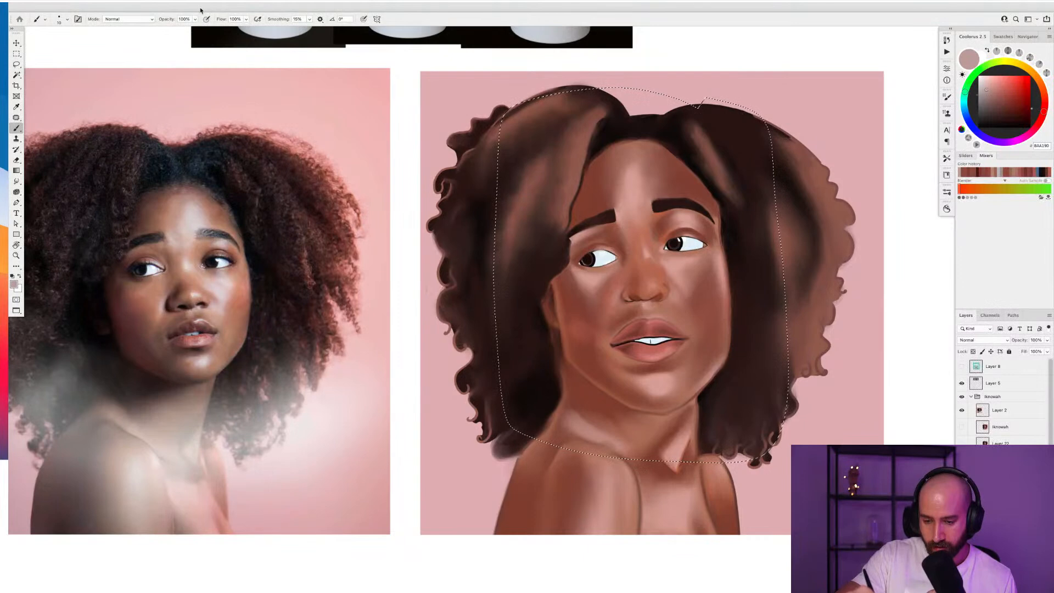
pyautogui.click(204, 8)
pyautogui.click(208, 20)
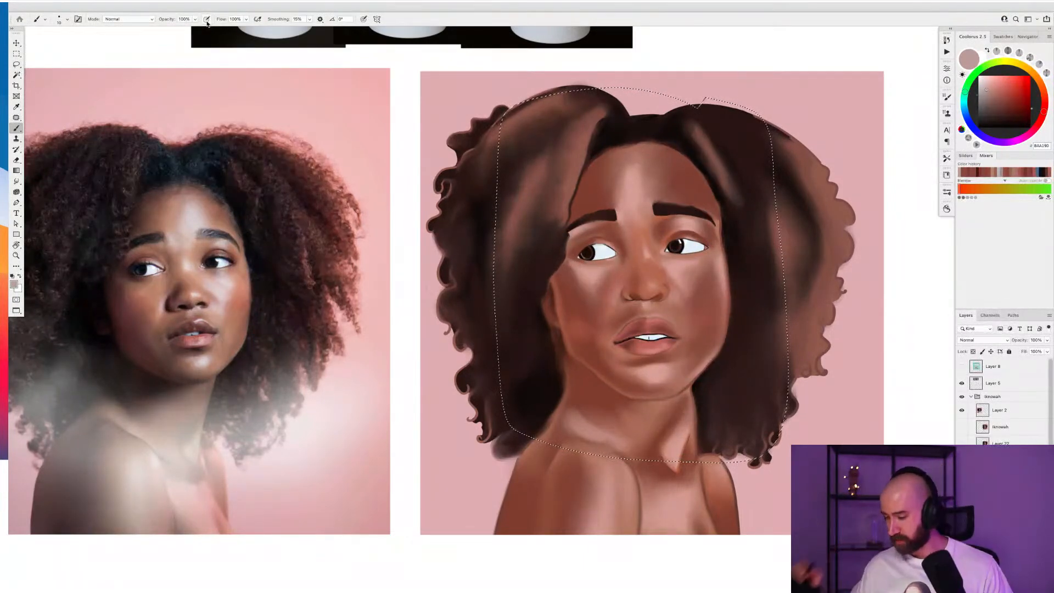
pyautogui.press('super+d')
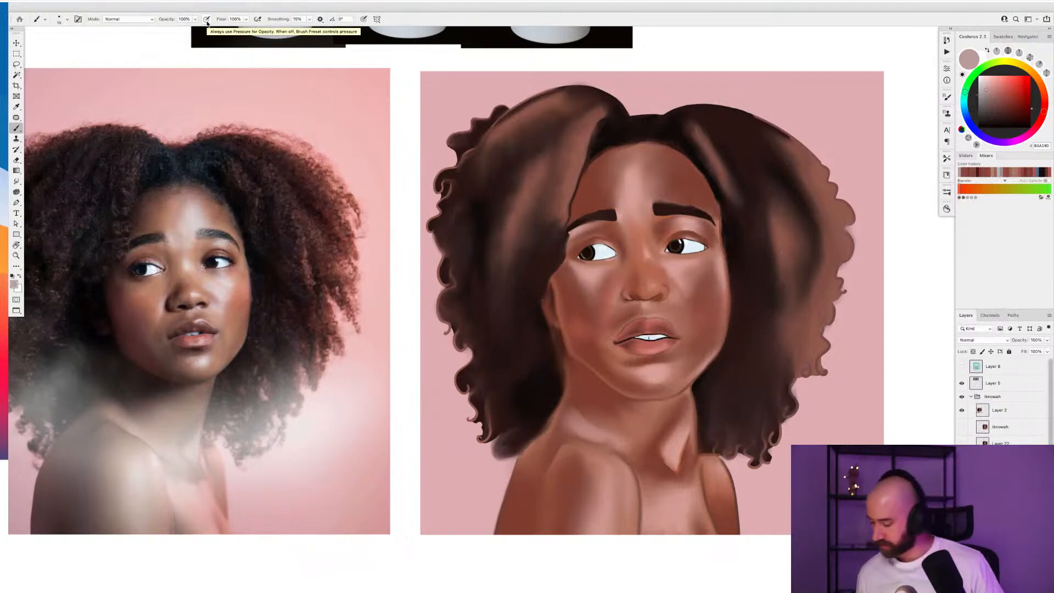
# Compare the portrait before and after the Liquify adjustment by repeatedly undoing and redoing it
pyautogui.press('super+z')
pyautogui.press('super+shift+z')
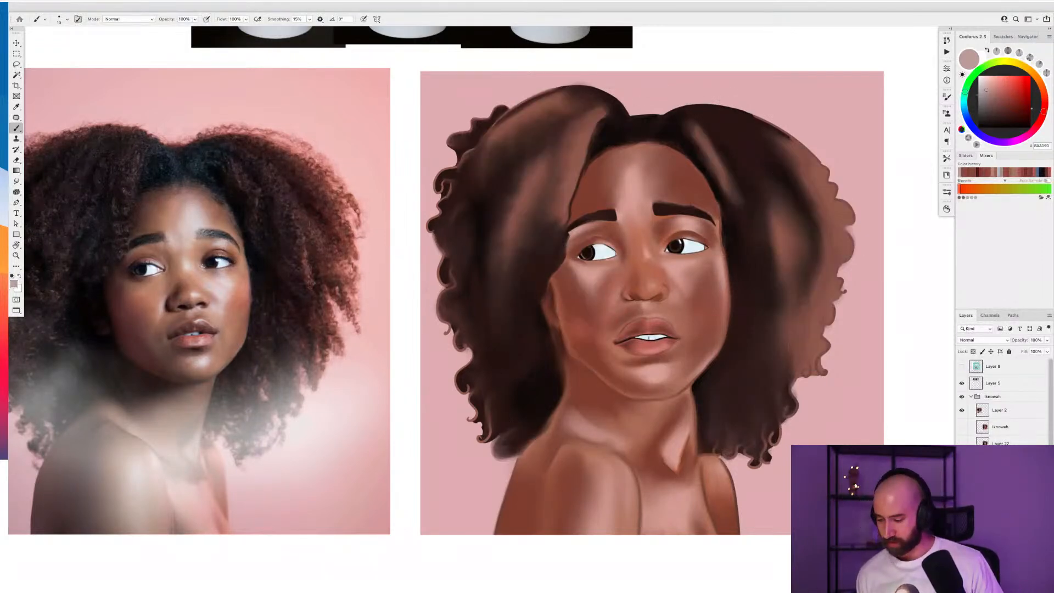
pyautogui.press('super+z')
pyautogui.press('super+shift+z')
pyautogui.press('super+z')
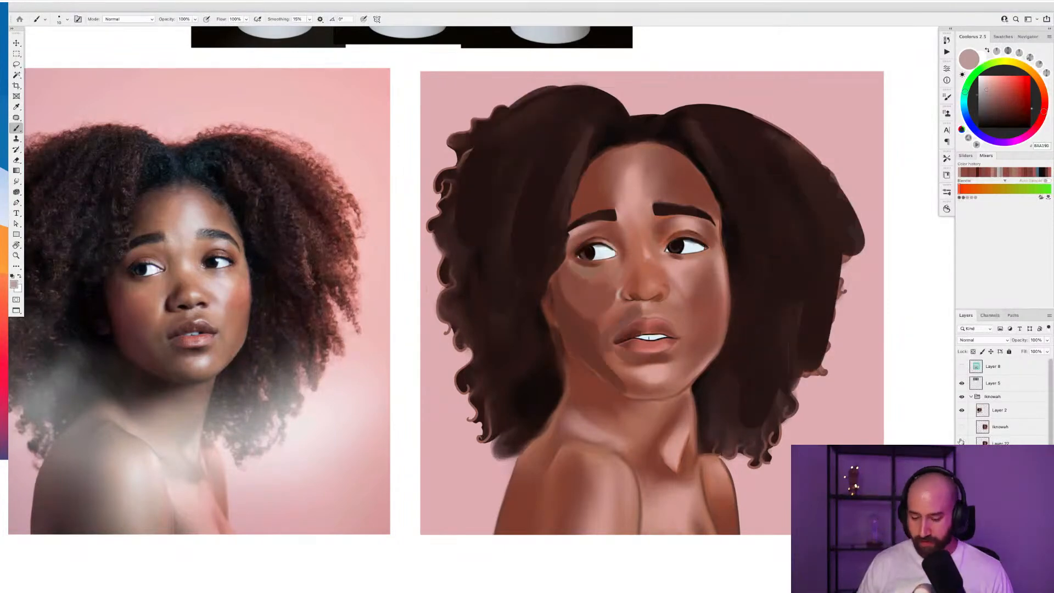
# Blend the cheek beside the left-hand nostril with a larger brush and a sampled skin tone, and sample a darker cheek tone for a smaller brush
pyautogui.keyDown('alt'); pyautogui.click(609, 301); pyautogui.keyUp('alt')
pyautogui.press(']')
pyautogui.press(']')
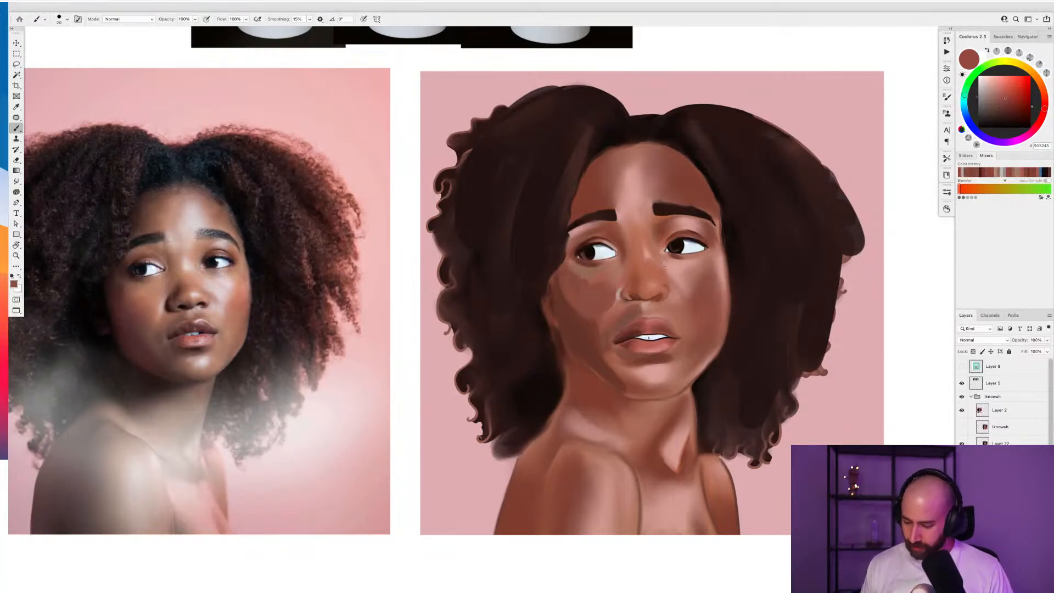
pyautogui.moveTo(601, 318); pyautogui.dragTo(617, 297)
pyautogui.keyDown('alt'); pyautogui.click(590, 340); pyautogui.keyUp('alt')
pyautogui.press('[')
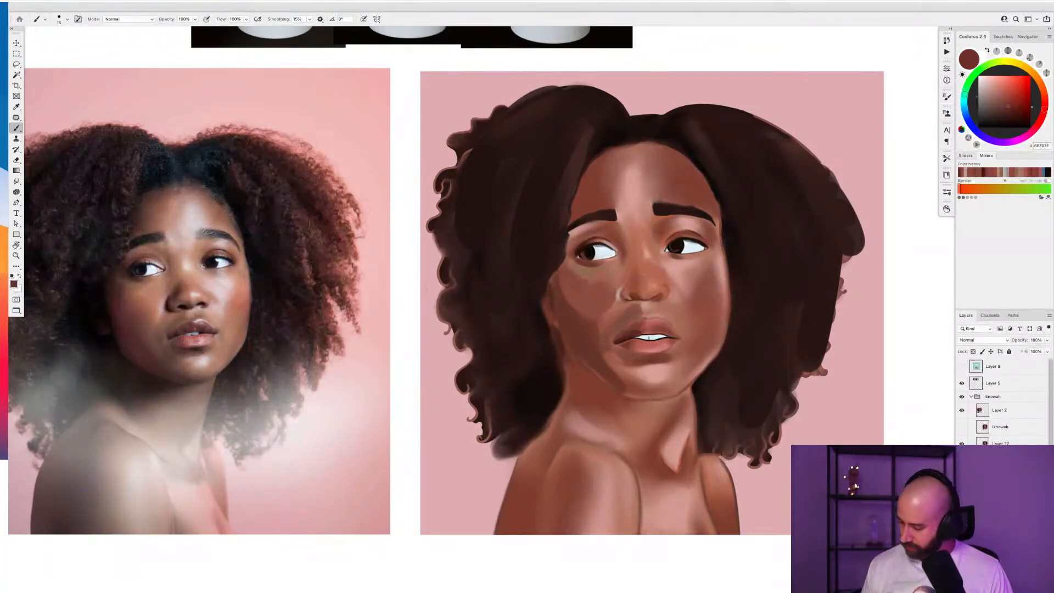
# Refine the nostrils on the paint-over layer with near-black sampled from the hair and lighter tones sampled around the nose
pyautogui.click(1010, 442)
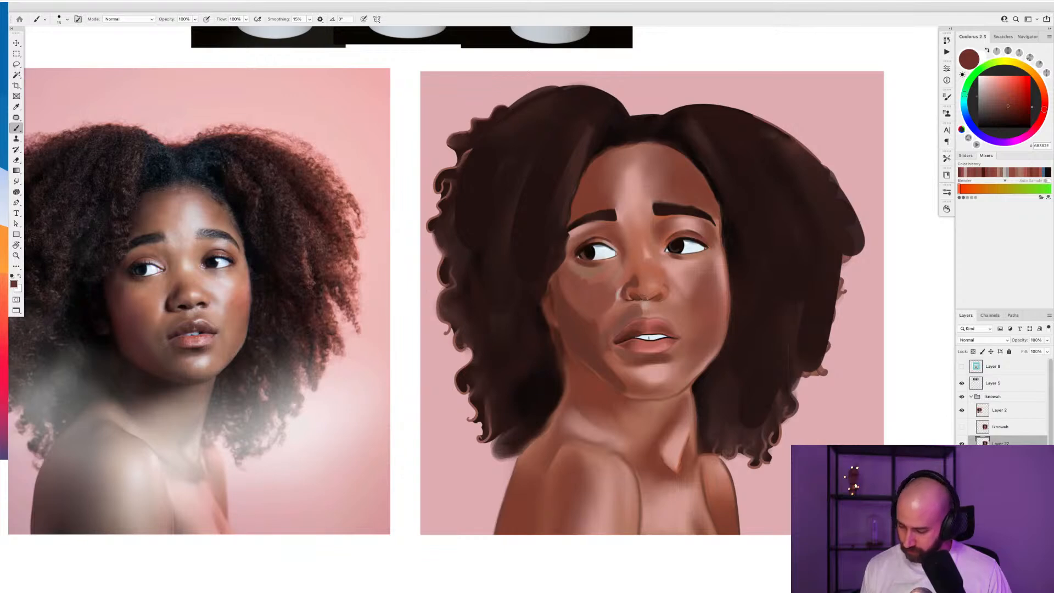
pyautogui.keyDown('alt'); pyautogui.click(730, 246); pyautogui.keyUp('alt')
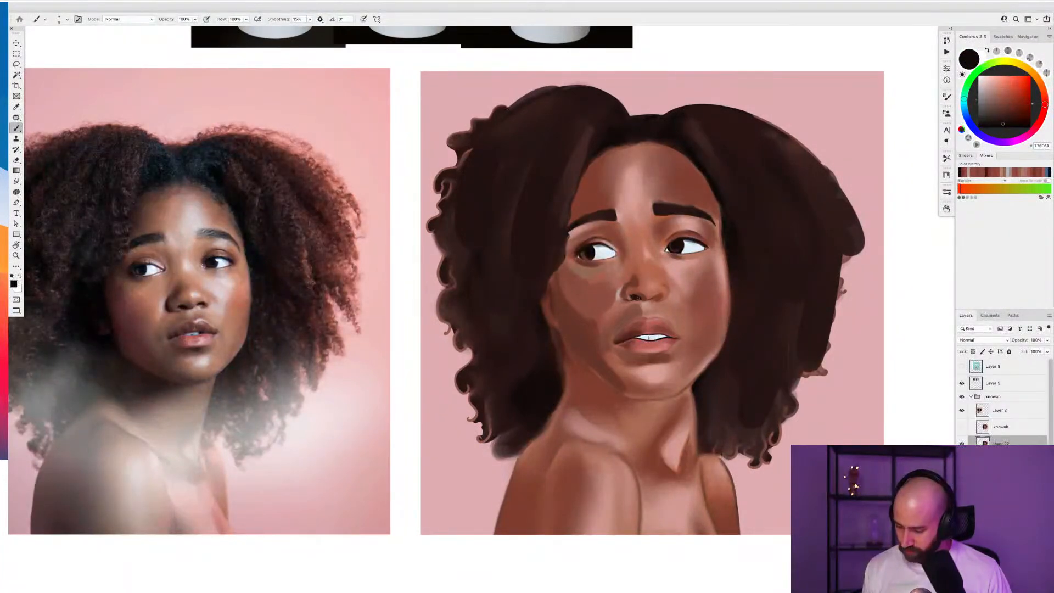
pyautogui.keyDown('alt'); pyautogui.click(619, 296); pyautogui.keyUp('alt')
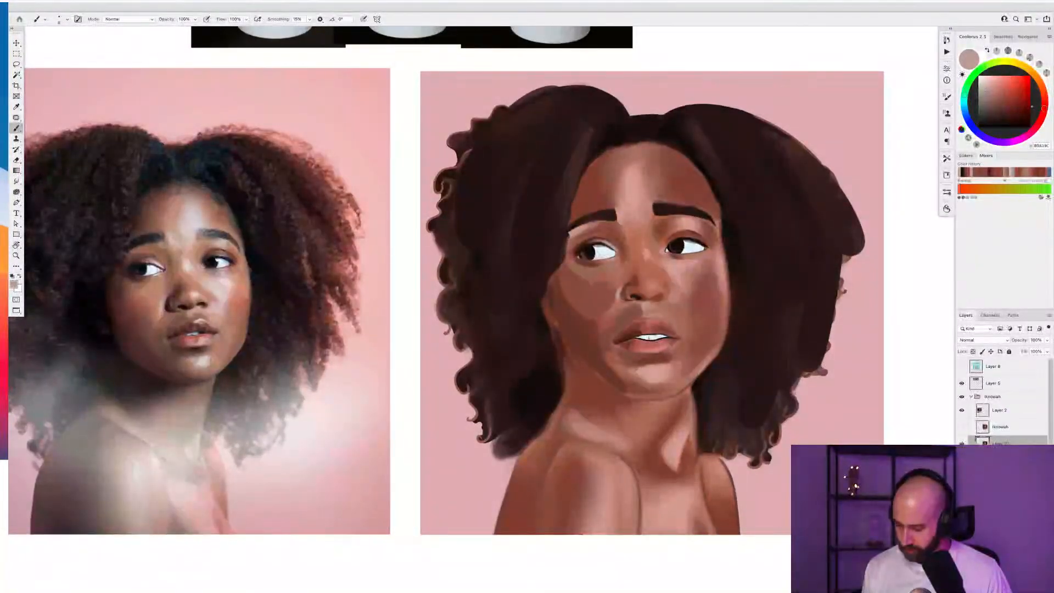
pyautogui.keyDown('alt'); pyautogui.click(629, 294); pyautogui.keyUp('alt')
pyautogui.keyDown('alt'); pyautogui.click(639, 296); pyautogui.keyUp('alt')
pyautogui.moveTo(662, 294); pyautogui.dragTo(656, 297)
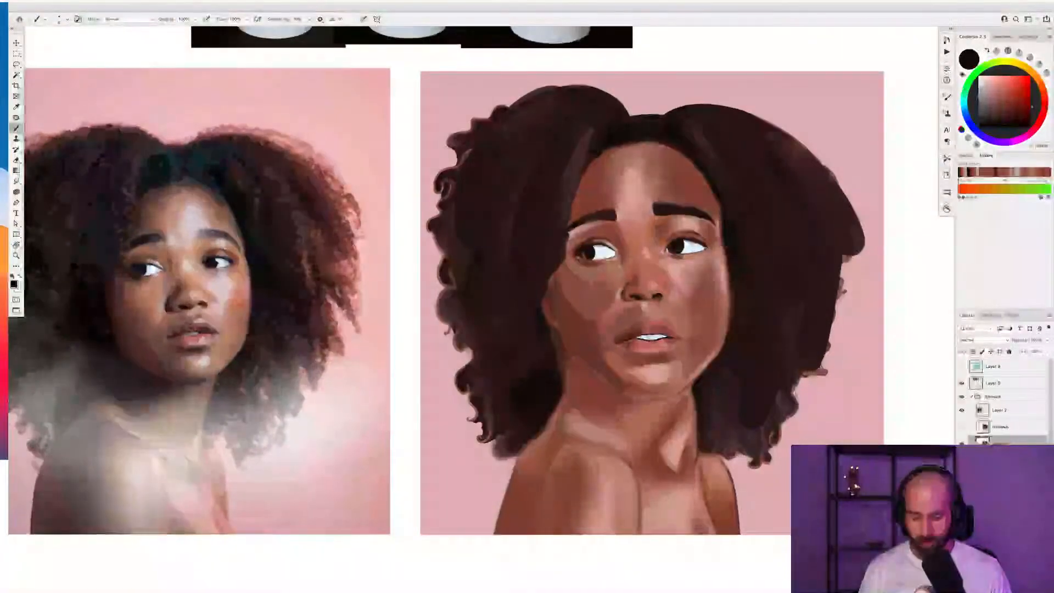
# Shade the side of the nose and the inner corner under the left-hand brow with sampled reddish brown and a darker orange-brown
pyautogui.keyDown('alt'); pyautogui.click(634, 278); pyautogui.keyUp('alt')
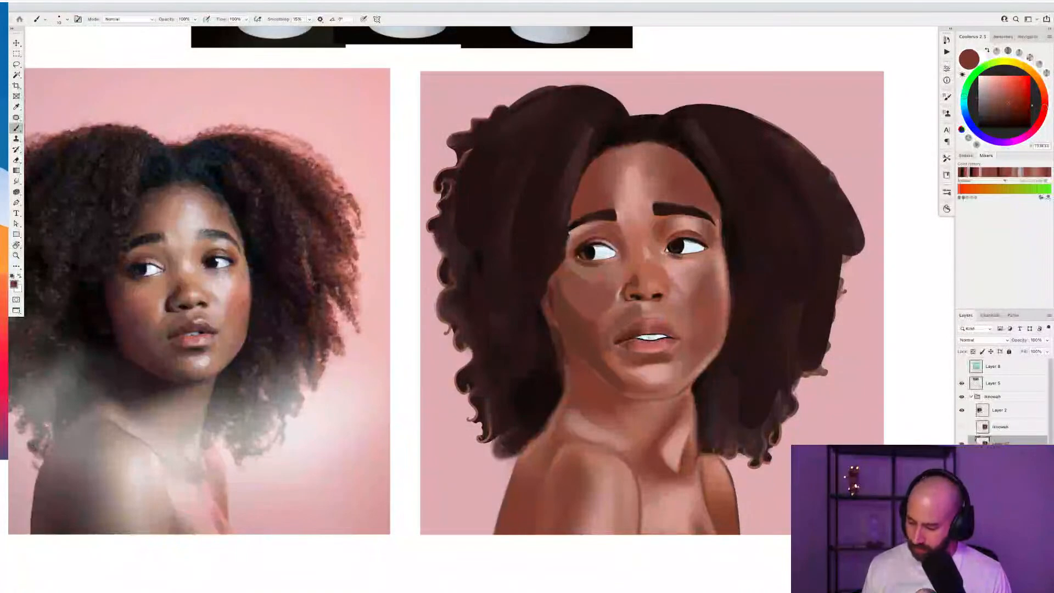
pyautogui.keyDown('alt'); pyautogui.click(657, 273); pyautogui.keyUp('alt')
pyautogui.moveTo(1000, 105); pyautogui.dragTo(1004, 108)
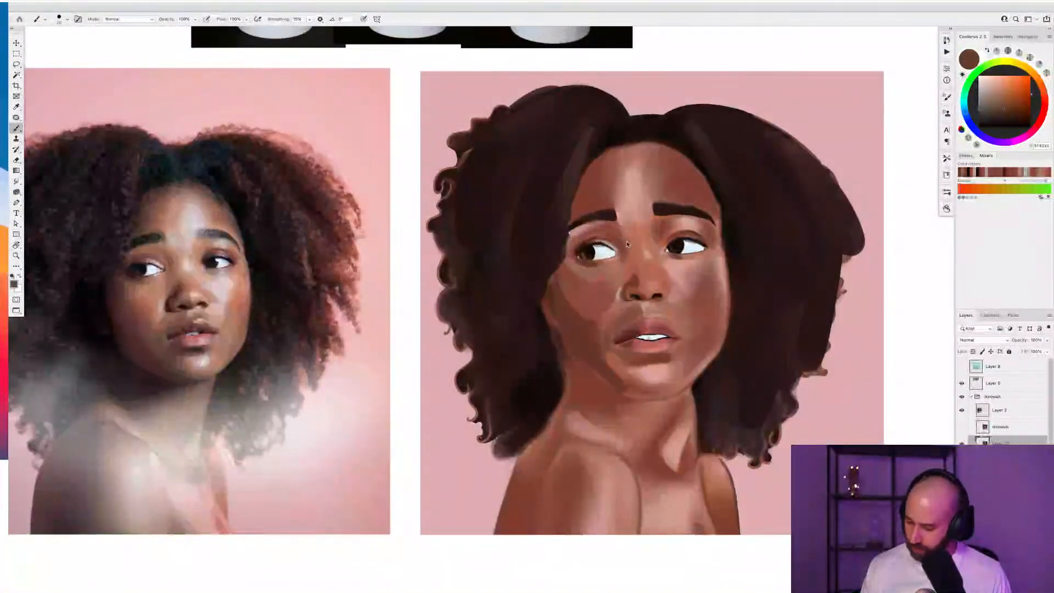
pyautogui.press('[')
pyautogui.press('[')
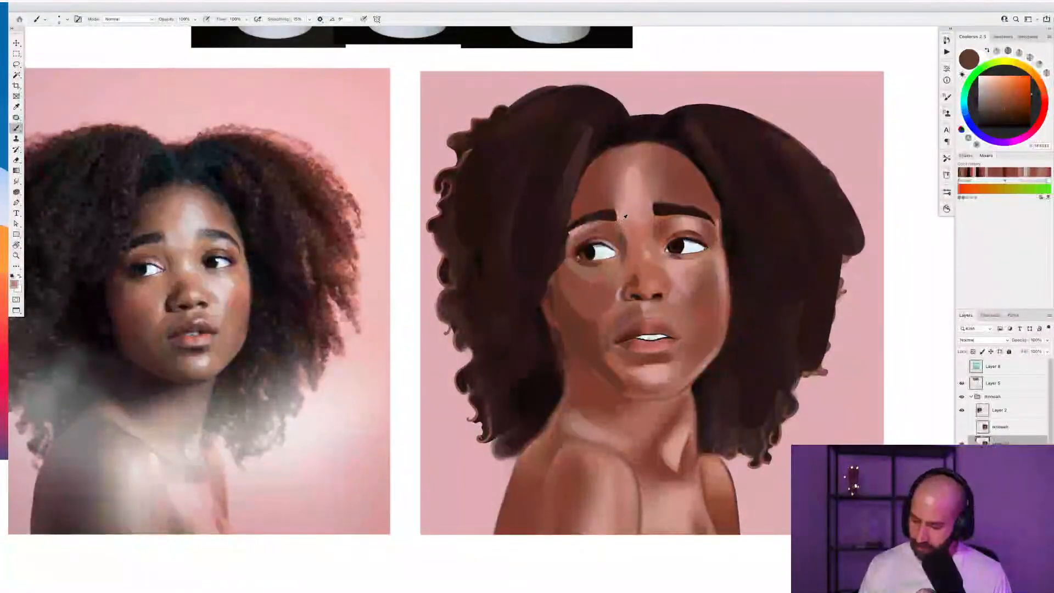
pyautogui.keyDown('alt'); pyautogui.click(620, 238); pyautogui.keyUp('alt')
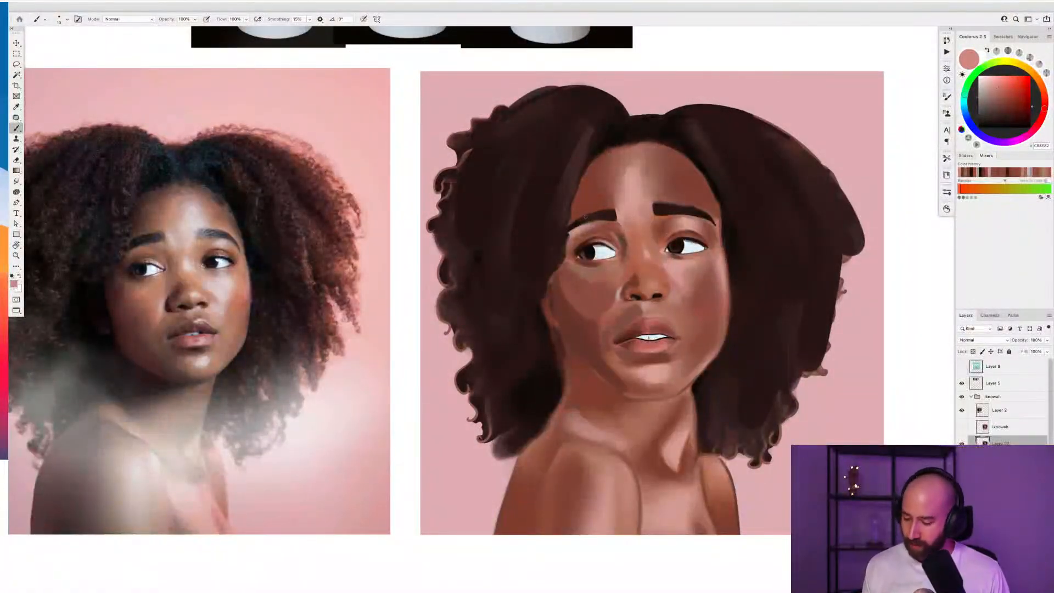
# Paint the skin beneath the outer half of the left-hand eyebrow with a much larger brush and a sampled skin tone
pyautogui.keyDown('alt'); pyautogui.click(598, 229); pyautogui.keyUp('alt')
pyautogui.press(']')
pyautogui.press(']')
pyautogui.press(']')
pyautogui.press(']')
pyautogui.press(']')
pyautogui.press(']')
pyautogui.press(']')
pyautogui.moveTo(594, 224); pyautogui.dragTo(570, 239)
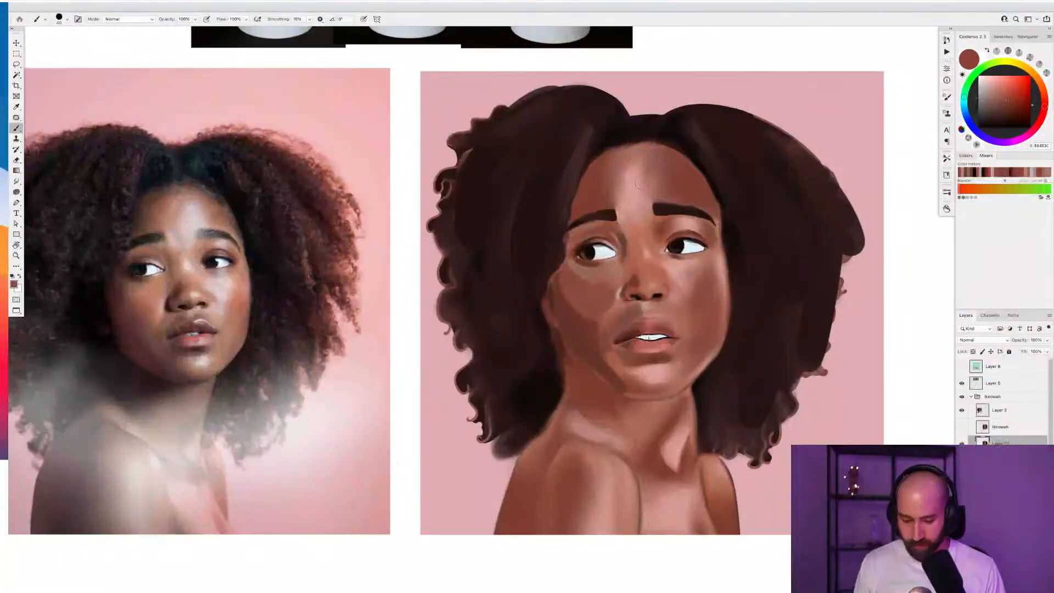
# Rework the forehead highlight down toward the brows with lighter and sampled pinkish tones, and sample the skin between the brows
pyautogui.keyDown('alt'); pyautogui.click(647, 181); pyautogui.keyUp('alt')
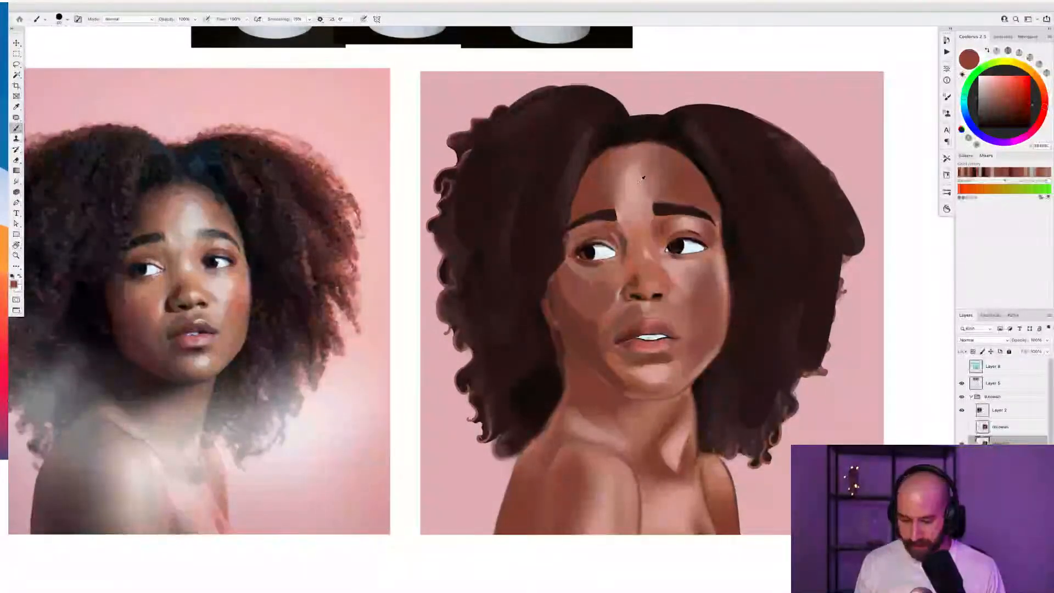
pyautogui.click(988, 92)
pyautogui.moveTo(994, 86); pyautogui.dragTo(984, 88)
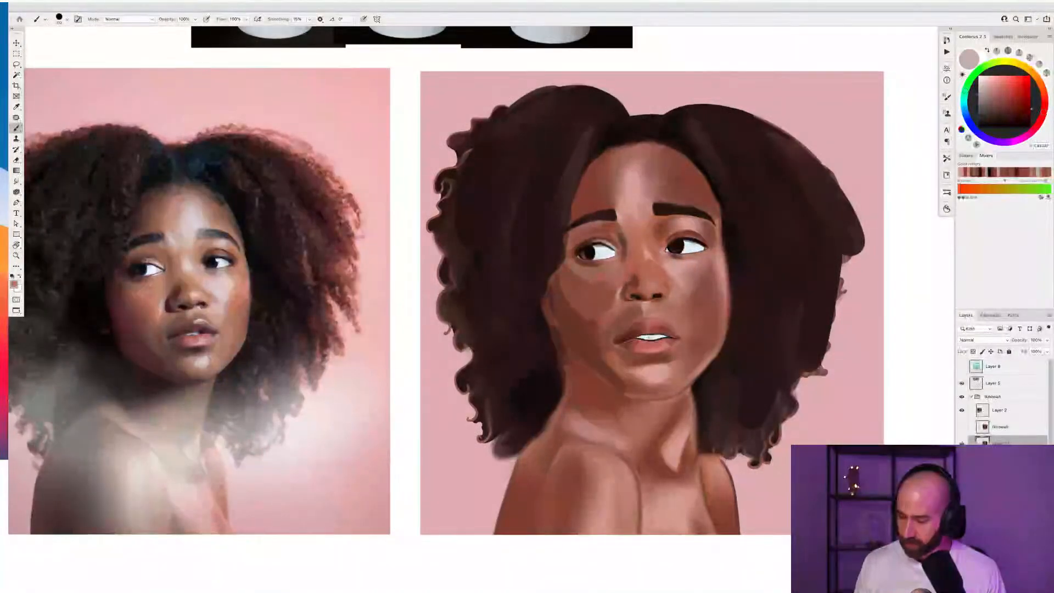
pyautogui.keyDown('alt'); pyautogui.click(632, 173); pyautogui.keyUp('alt')
pyautogui.moveTo(628, 172); pyautogui.dragTo(630, 211)
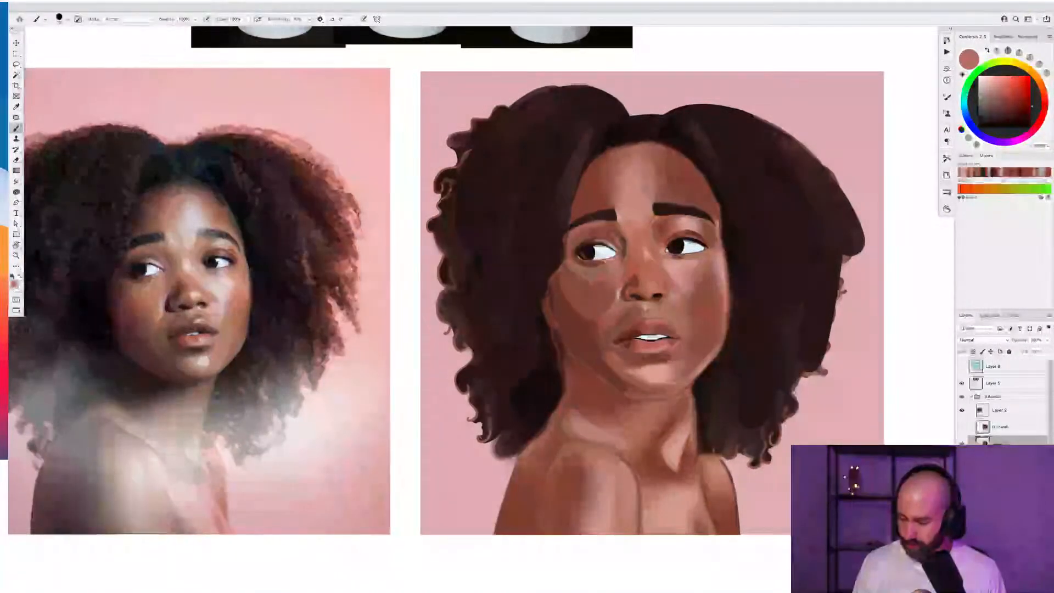
pyautogui.keyDown('alt'); pyautogui.click(632, 224); pyautogui.keyUp('alt')
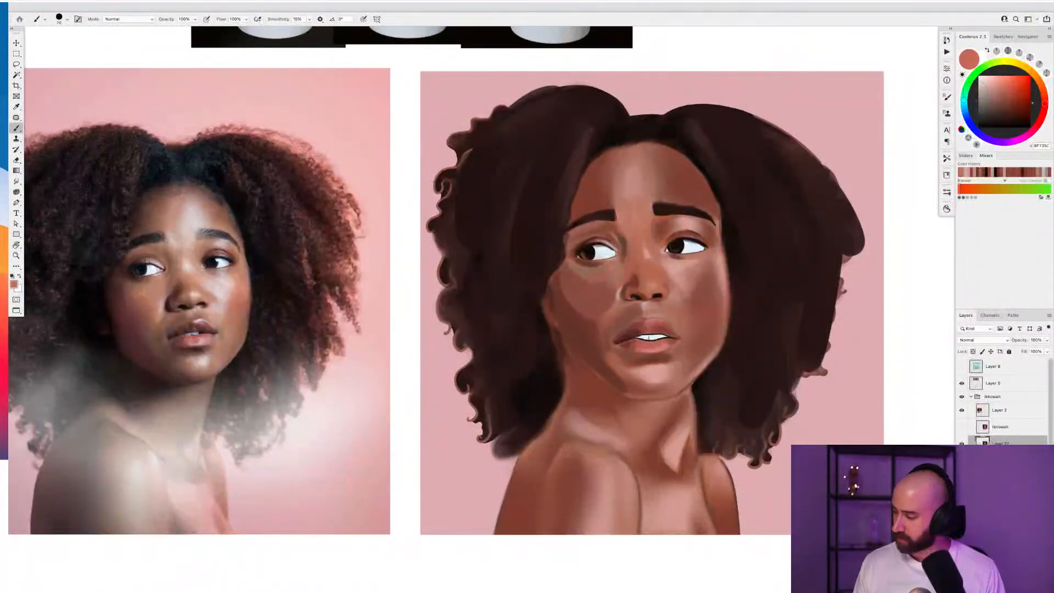
# Lay a pale greyish-pink highlight on the right-hand half of the forehead's centre
pyautogui.click(988, 82)
pyautogui.moveTo(990, 91); pyautogui.dragTo(988, 90)
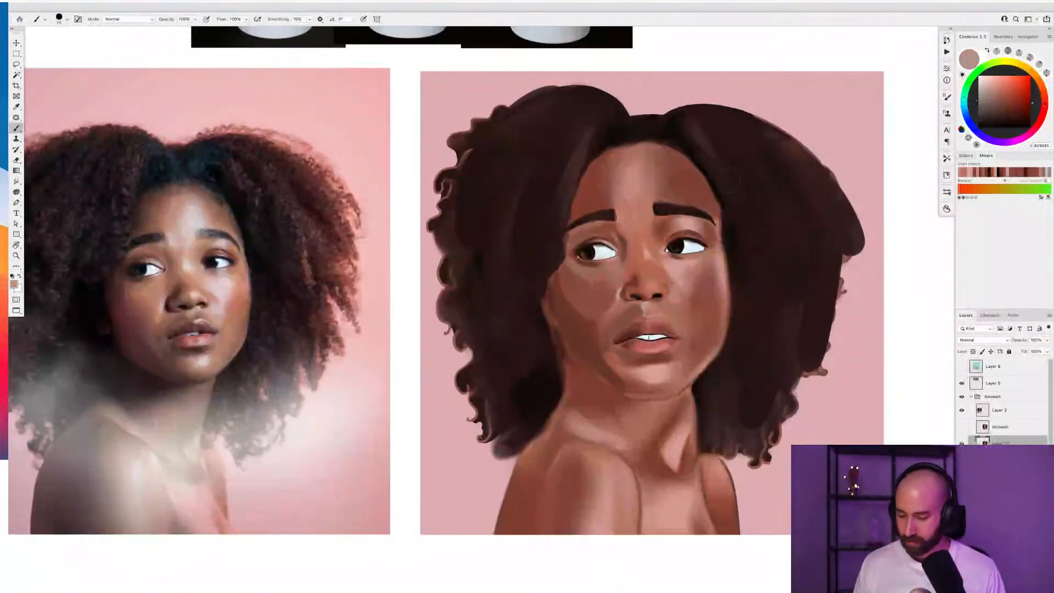
pyautogui.moveTo(655, 166)
pyautogui.mouseDown()
pyautogui.moveTo(665, 208)
pyautogui.moveTo(665, 176)
pyautogui.moveTo(678, 166)
pyautogui.moveTo(654, 188)
pyautogui.moveTo(651, 168)
pyautogui.moveTo(657, 188)
pyautogui.mouseUp()
pyautogui.click(982, 90)
pyautogui.press('super+z')
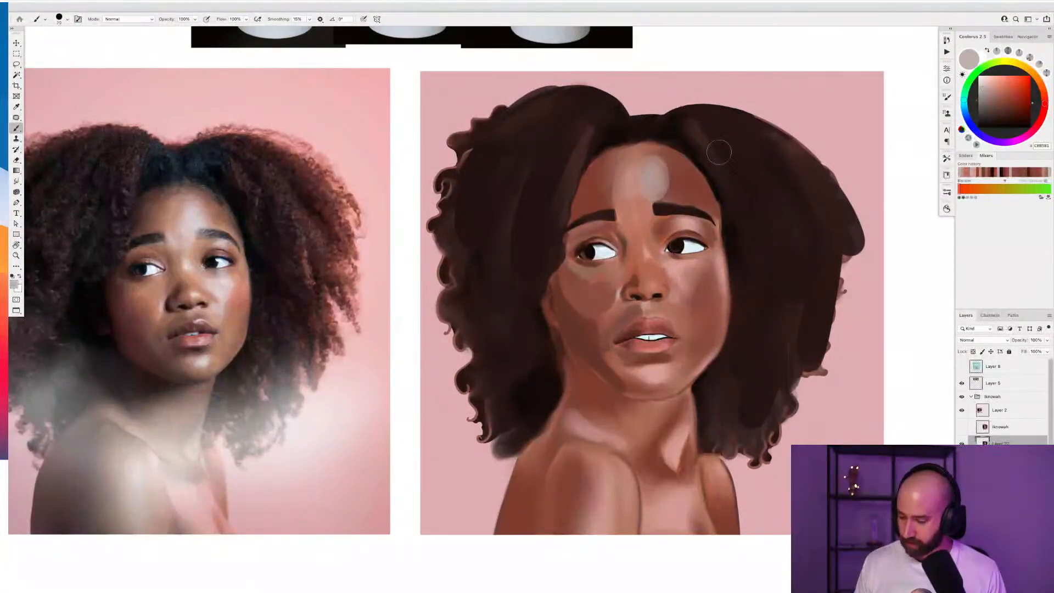
# Add a pale highlight at the inner end of the left-hand eyebrow, and extend the forehead highlight down toward the right-hand eyebrow
pyautogui.moveTo(619, 209); pyautogui.dragTo(625, 211)
pyautogui.keyDown('alt'); pyautogui.click(626, 212); pyautogui.keyUp('alt')
pyautogui.moveTo(637, 208); pyautogui.dragTo(641, 204)
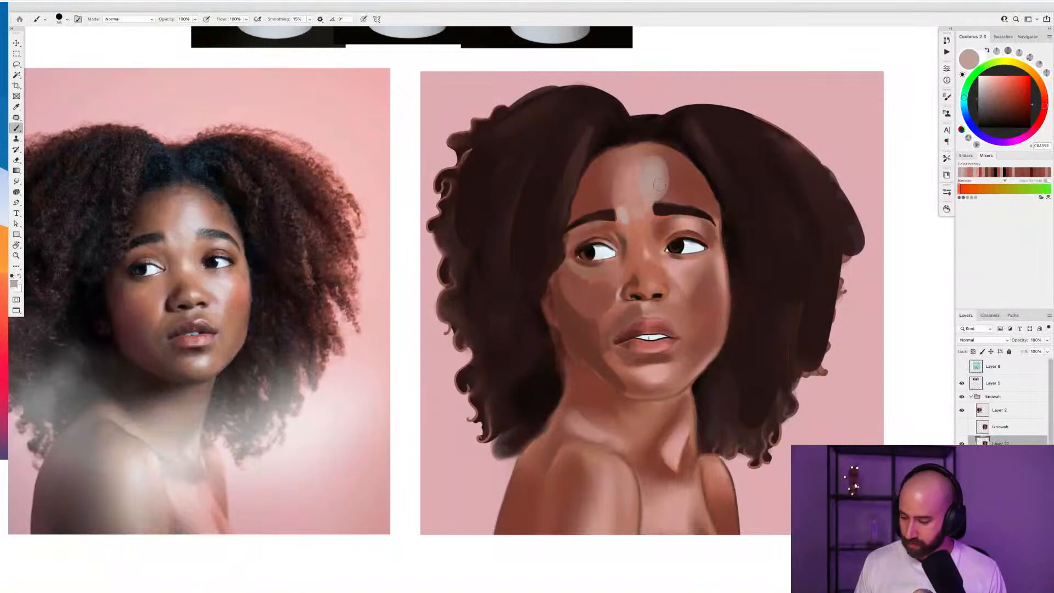
pyautogui.moveTo(659, 184)
pyautogui.mouseDown()
pyautogui.moveTo(665, 201)
pyautogui.moveTo(674, 194)
pyautogui.moveTo(661, 201)
pyautogui.mouseUp()
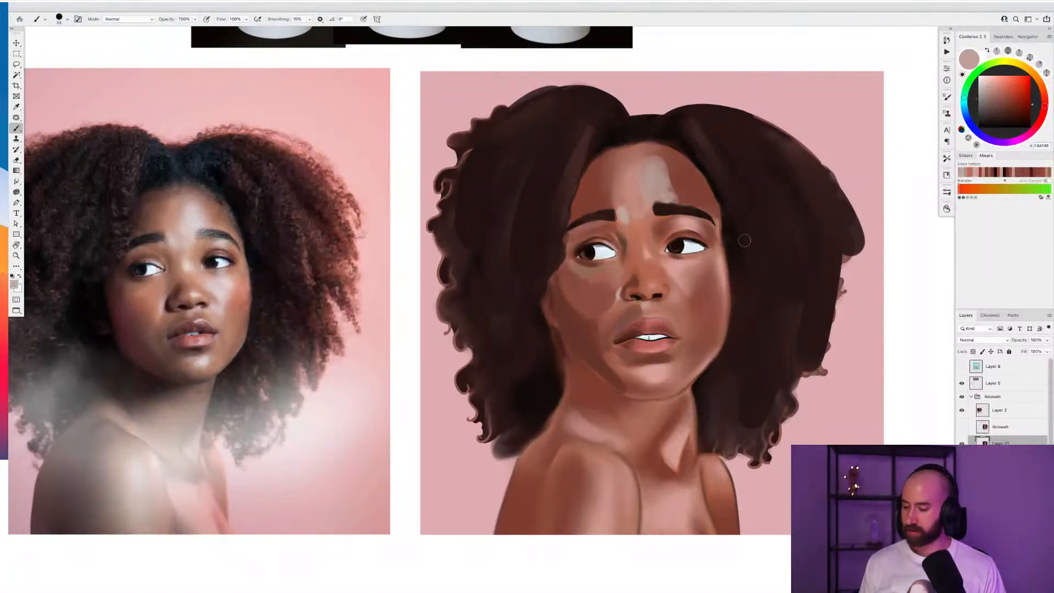
# Lighten the inner end of the right-hand eyebrow with the pale highlight tone, and sample its greyish brown and the reddish under-eye tone
pyautogui.press(']')
pyautogui.moveTo(659, 208)
pyautogui.mouseDown()
pyautogui.moveTo(676, 210)
pyautogui.moveTo(666, 207)
pyautogui.mouseUp()
pyautogui.press('super+z')
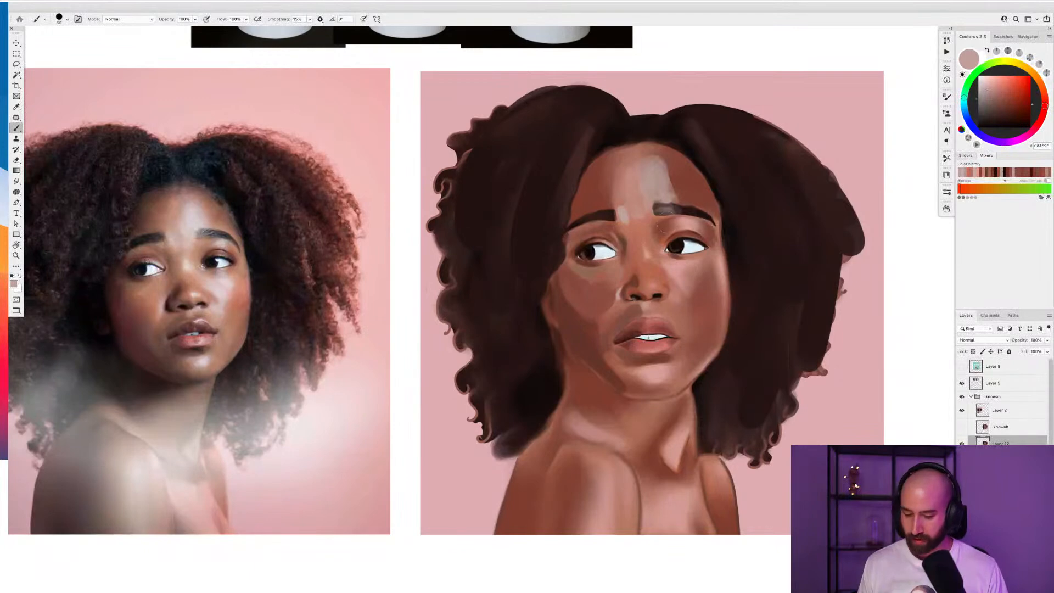
pyautogui.keyDown('alt'); pyautogui.click(671, 207); pyautogui.keyUp('alt')
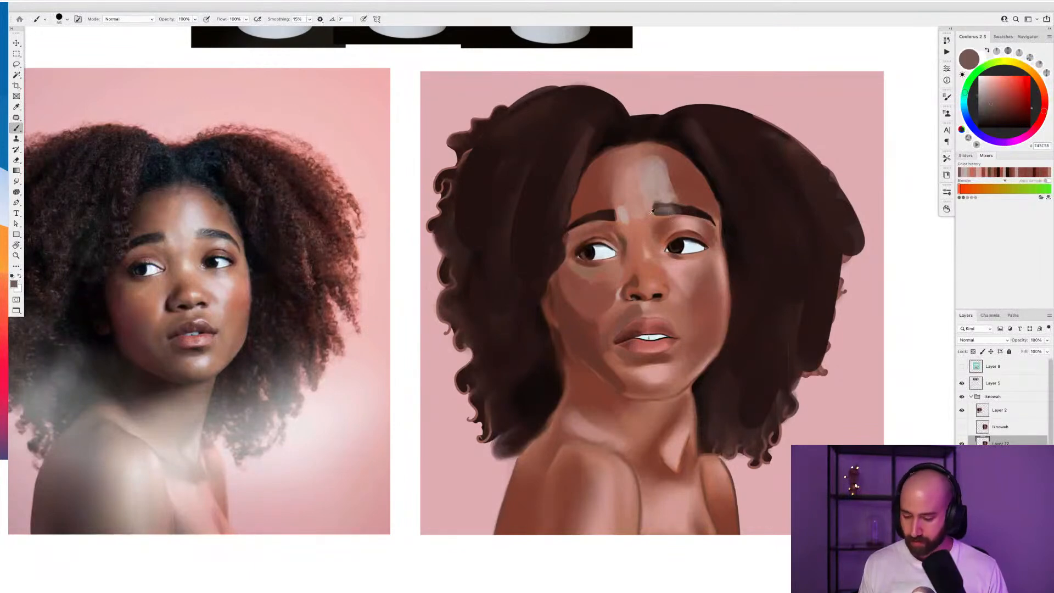
pyautogui.keyDown('alt'); pyautogui.click(599, 273); pyautogui.keyUp('alt')
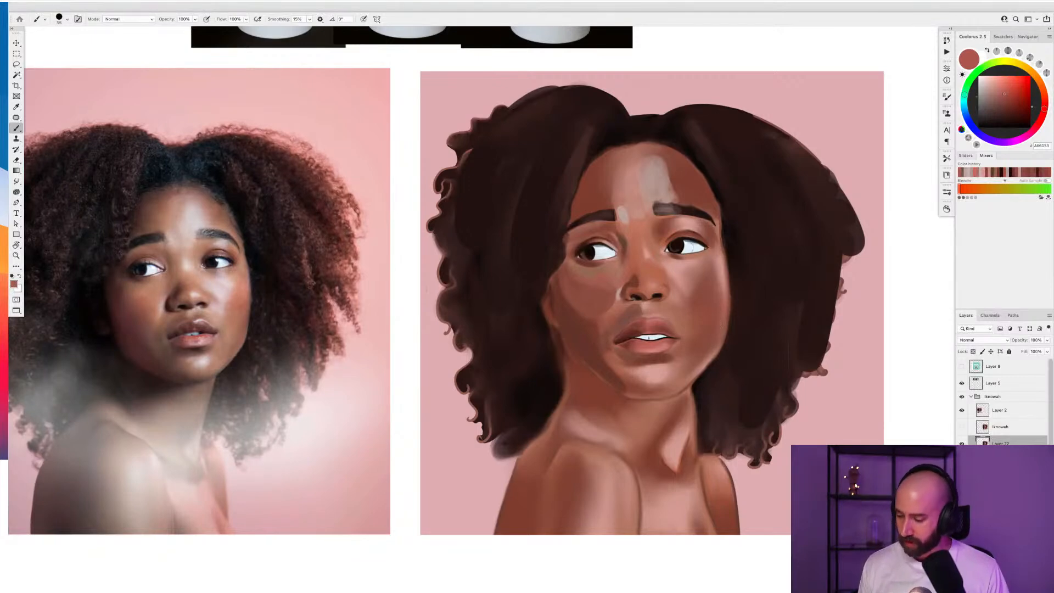
# Add small highlights to the nose with near-white and a slightly darker grey, and sample white from the teeth
pyautogui.keyDown('alt'); pyautogui.click(627, 216); pyautogui.keyUp('alt')
pyautogui.press('[')
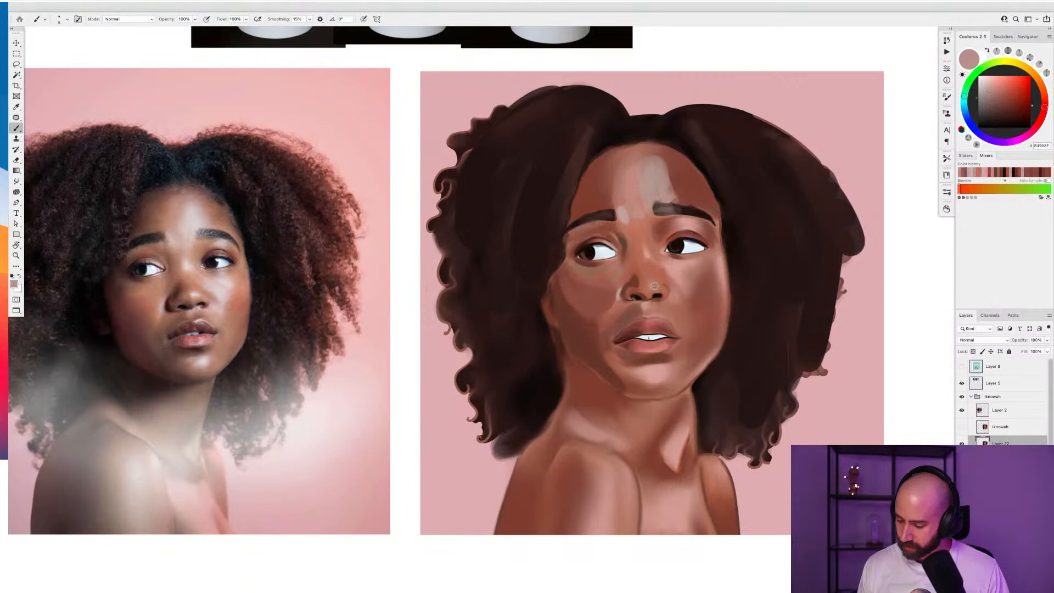
pyautogui.click(981, 80)
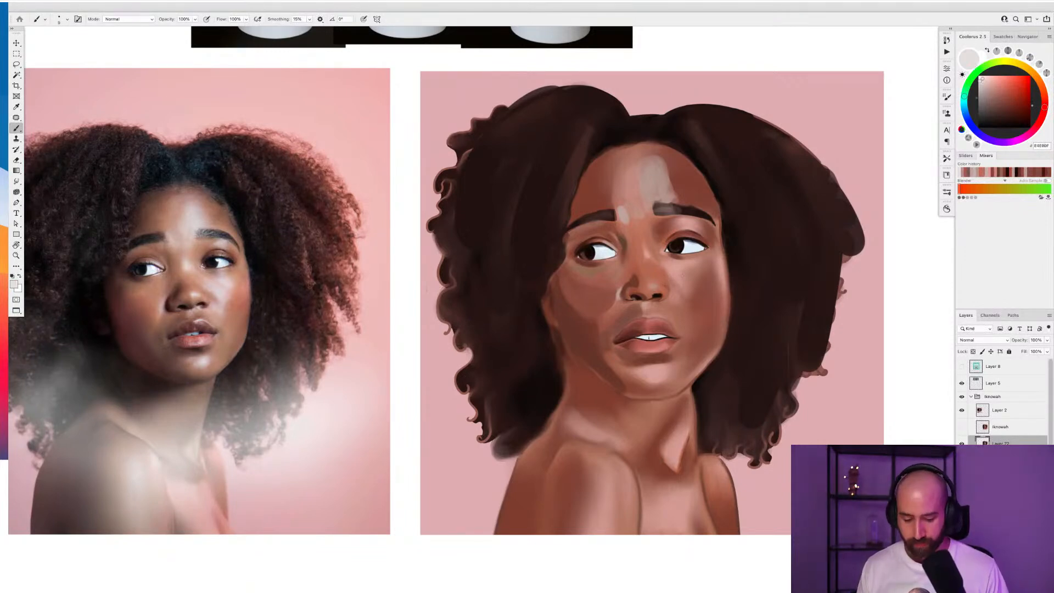
pyautogui.moveTo(647, 285); pyautogui.dragTo(651, 283)
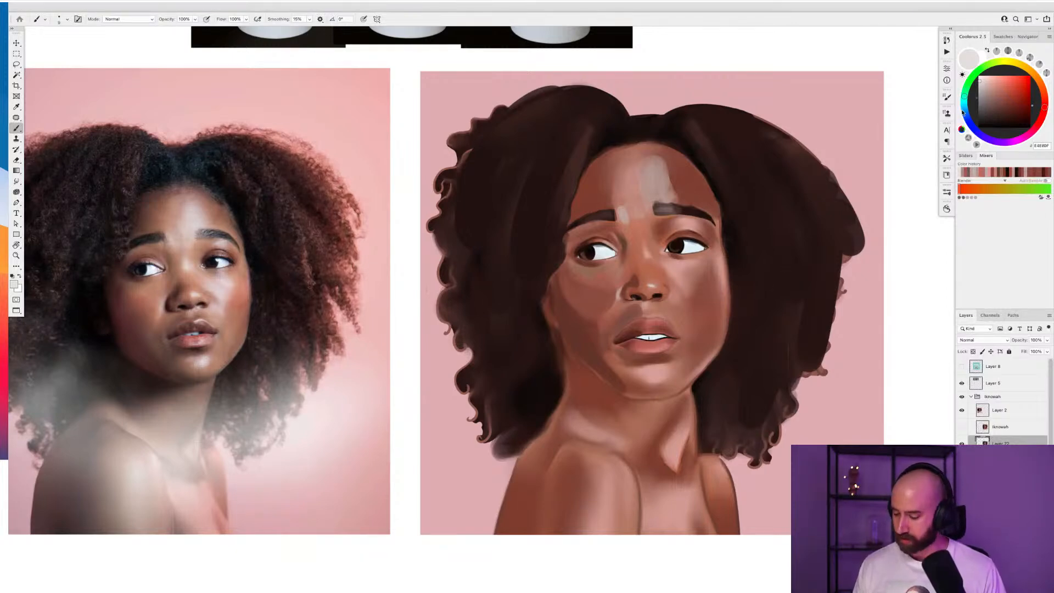
pyautogui.moveTo(984, 85); pyautogui.dragTo(976, 94)
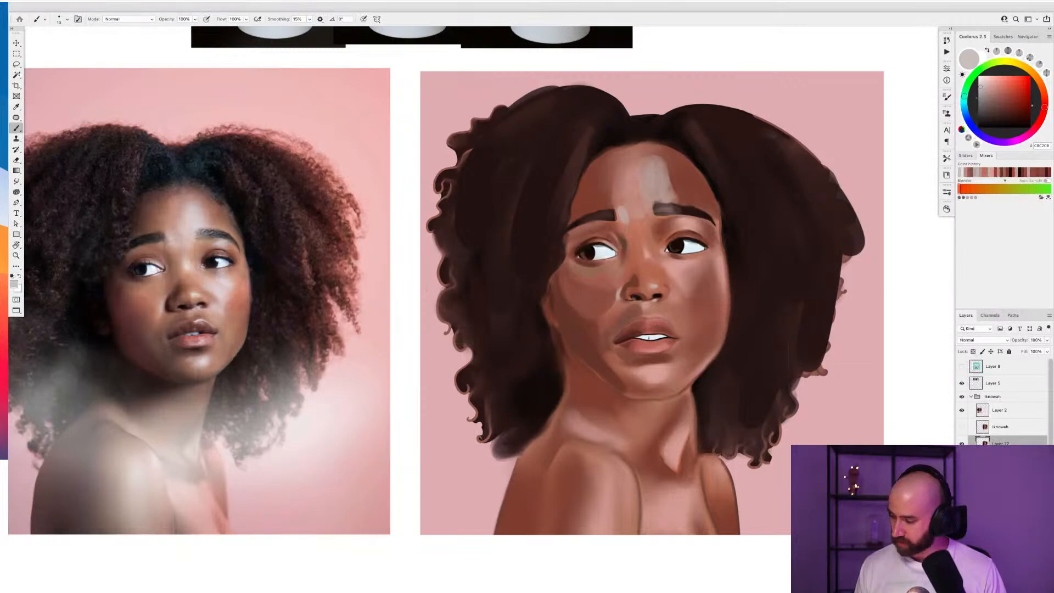
pyautogui.keyDown('alt'); pyautogui.click(648, 338); pyautogui.keyUp('alt')
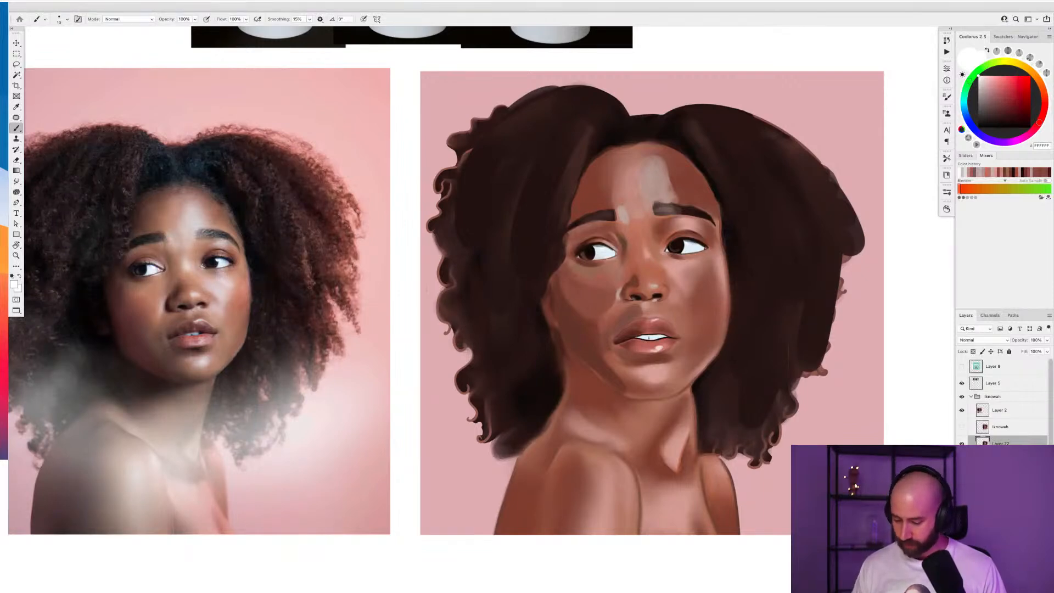
# Compare the portrait with and without the paint-over layer, and blend the left-hand cheek tones beside the nose with the Mixer Brush
pyautogui.hotkey('shift', 'b')
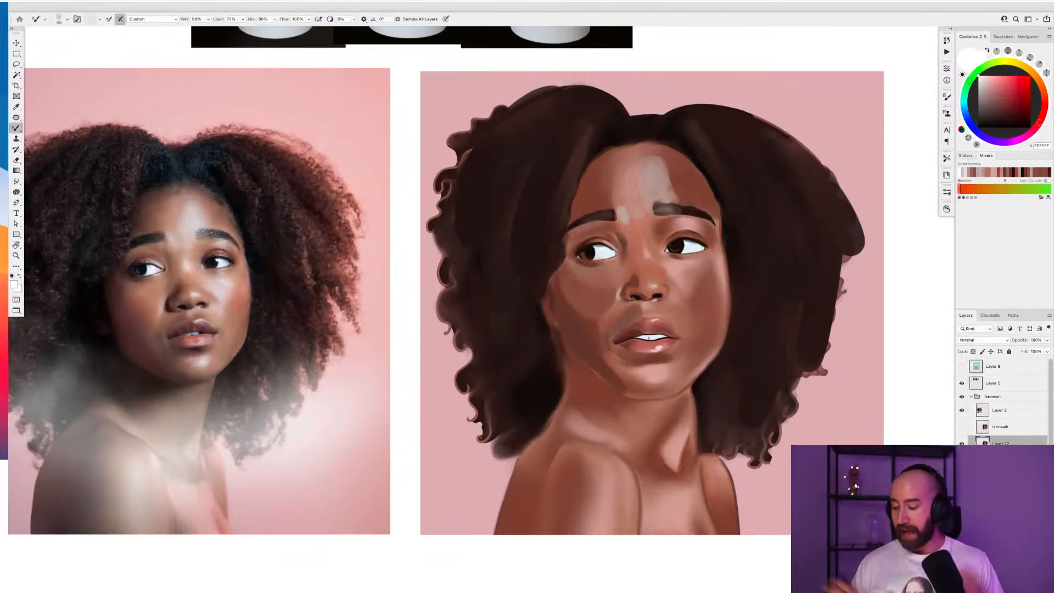
pyautogui.click(961, 443)
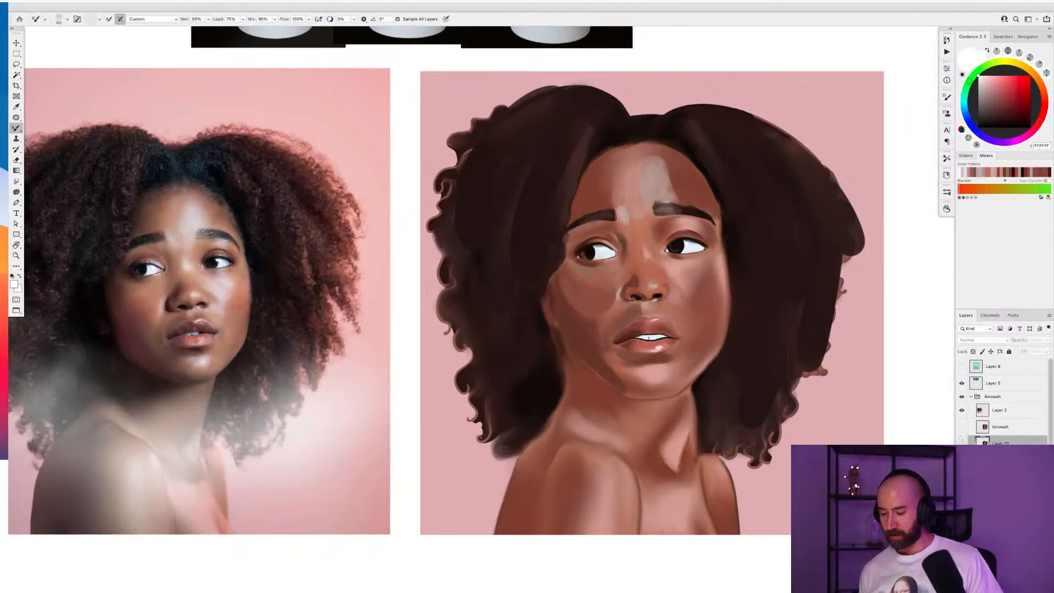
pyautogui.click(961, 442)
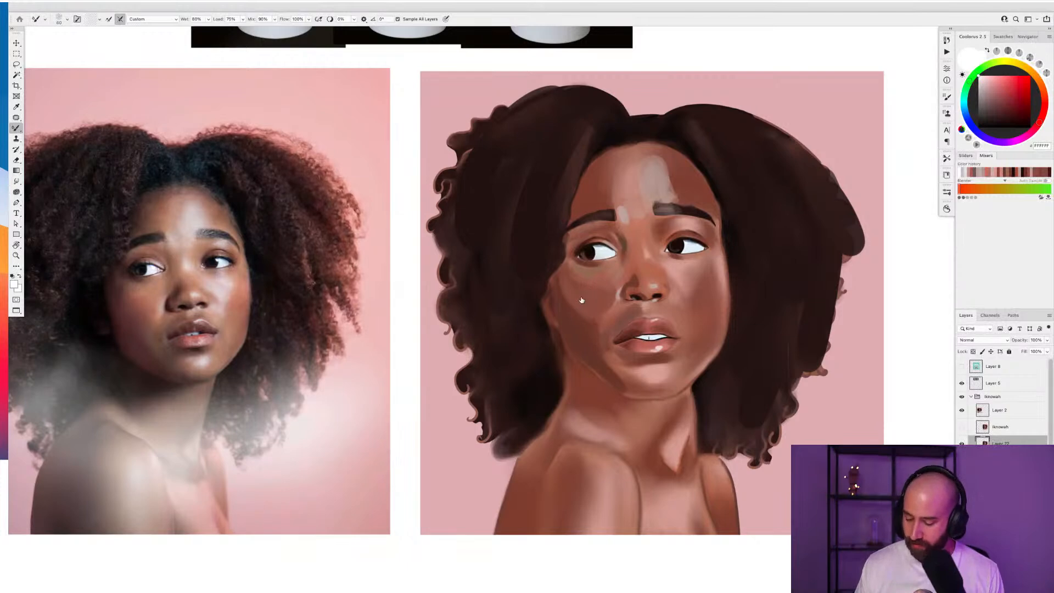
pyautogui.scroll(3, 580, 299)
pyautogui.press('[')
pyautogui.press('[')
pyautogui.press('[')
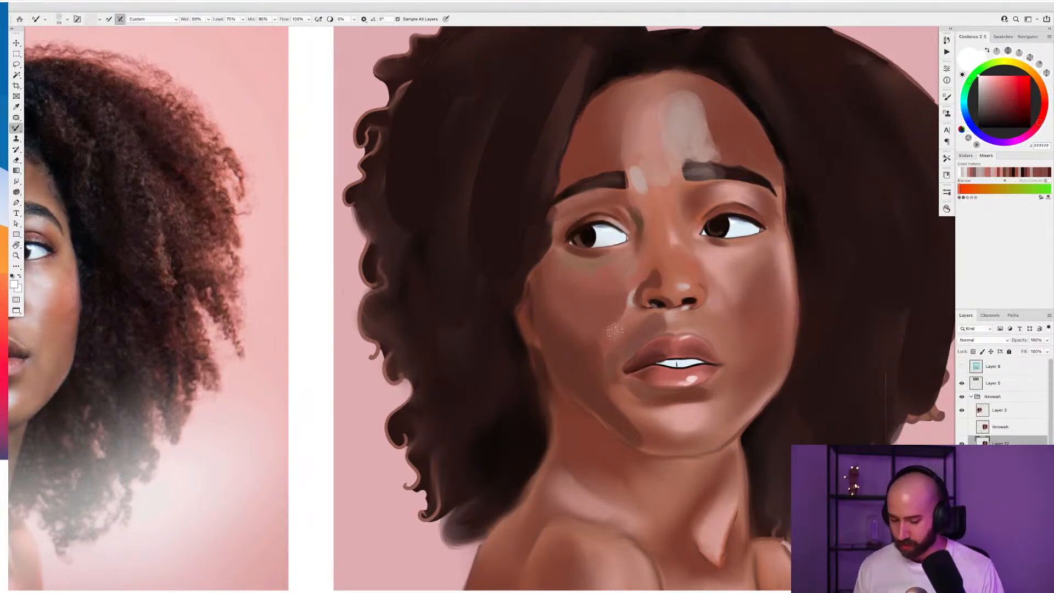
pyautogui.scroll(-2, 644, 308)
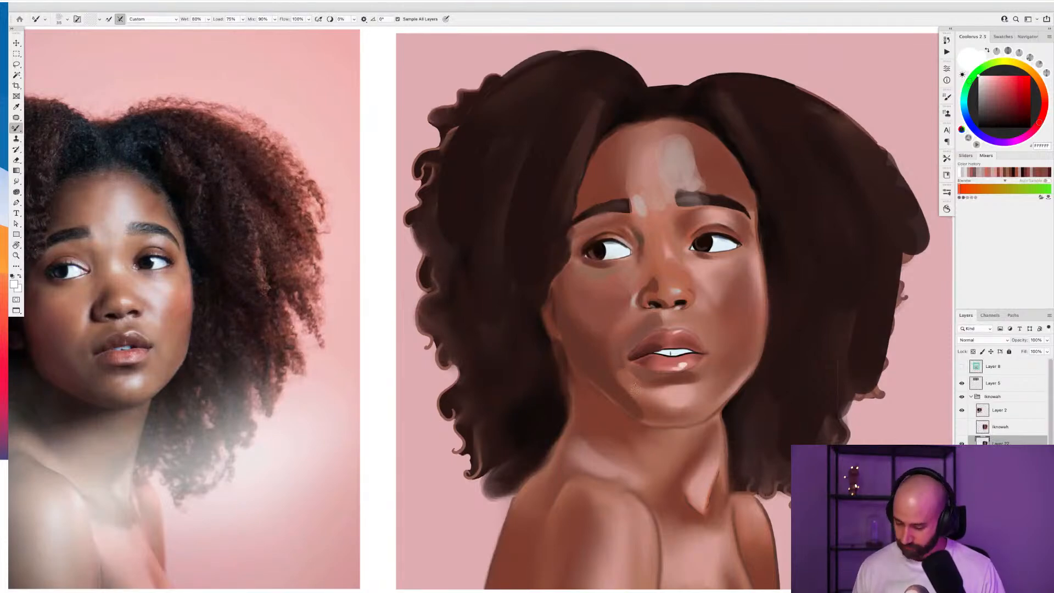
# Darken the skin between the left-hand mouth corner and chin with sampled reddish browns, and blend it down the jaw with the Mixer Brush
pyautogui.hotkey('shift', 'b')
pyautogui.keyDown('alt'); pyautogui.click(625, 395); pyautogui.keyUp('alt')
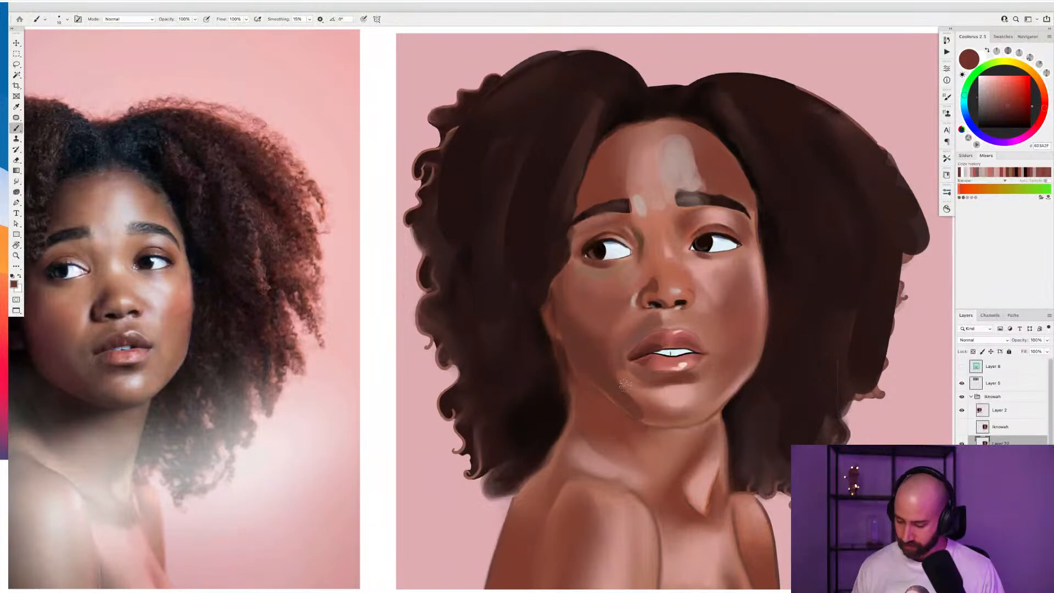
pyautogui.keyDown('alt'); pyautogui.click(643, 336); pyautogui.keyUp('alt')
pyautogui.press(']')
pyautogui.press(']')
pyautogui.press(']')
pyautogui.press(']')
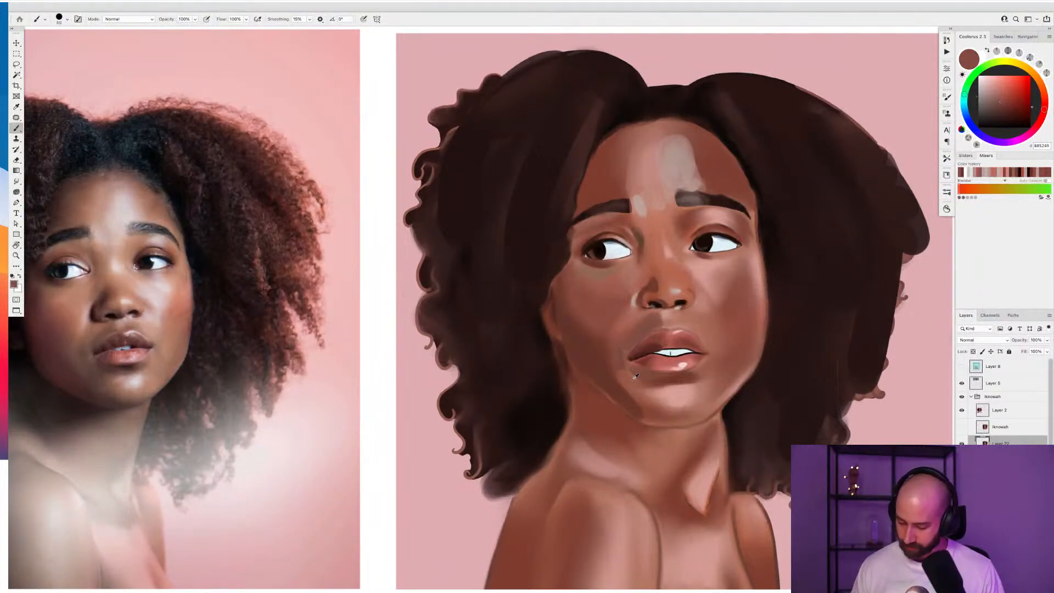
pyautogui.keyDown('alt'); pyautogui.click(625, 357); pyautogui.keyUp('alt')
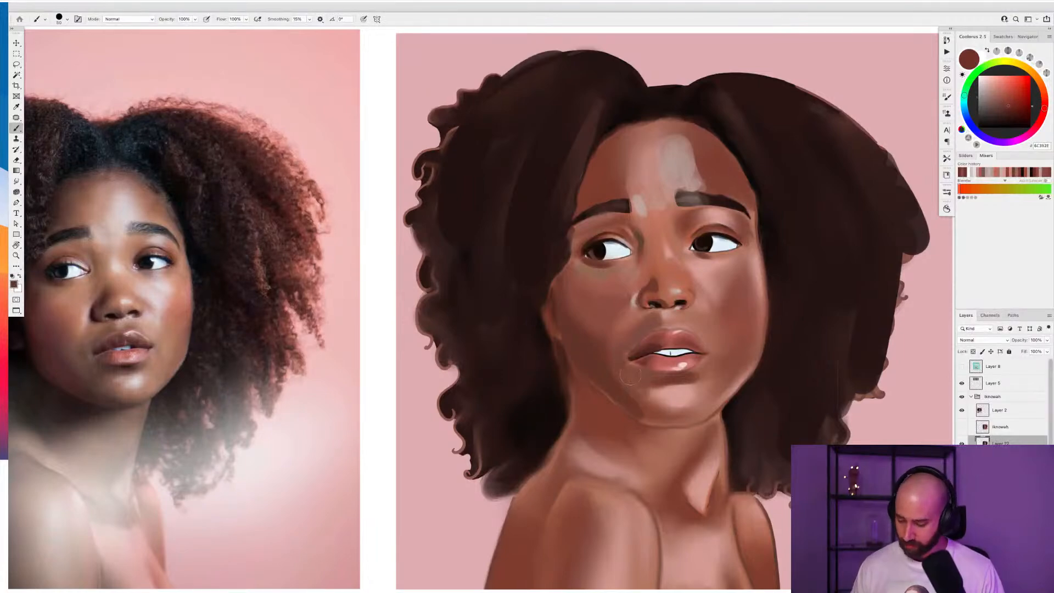
pyautogui.hotkey('shift', 'b')
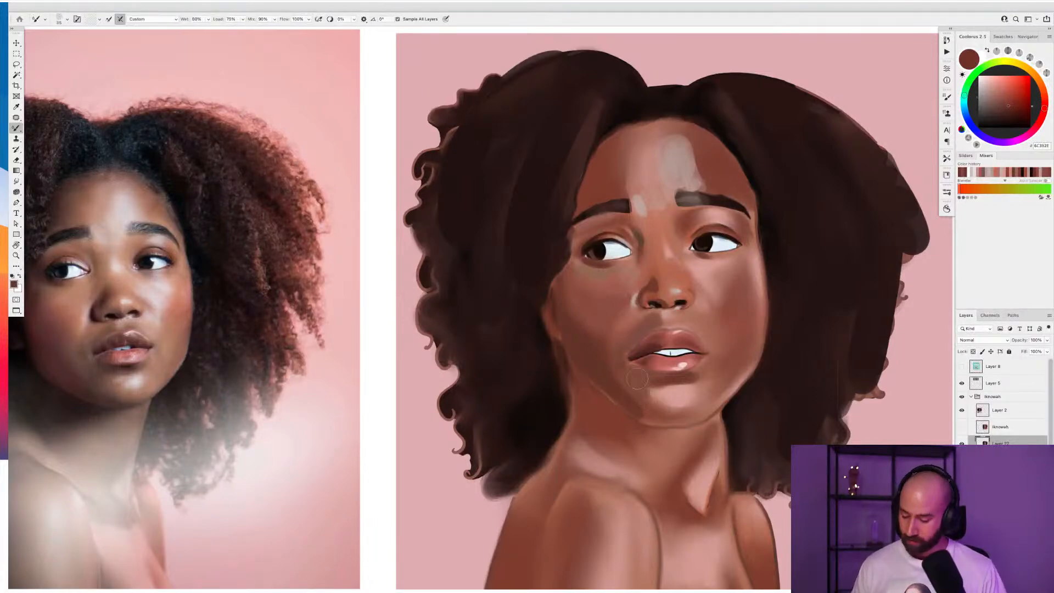
pyautogui.moveTo(623, 378); pyautogui.dragTo(652, 414)
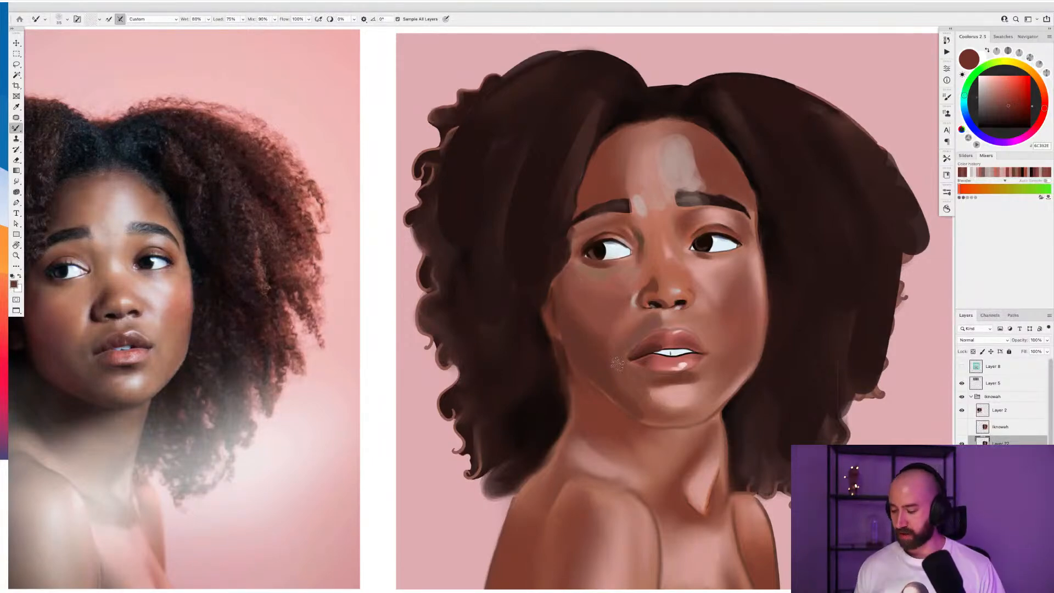
# Choose the Soft Round Brush preset for the Brush tool and reduce its size to suit the cheek
pyautogui.scroll(-6, 617, 364)
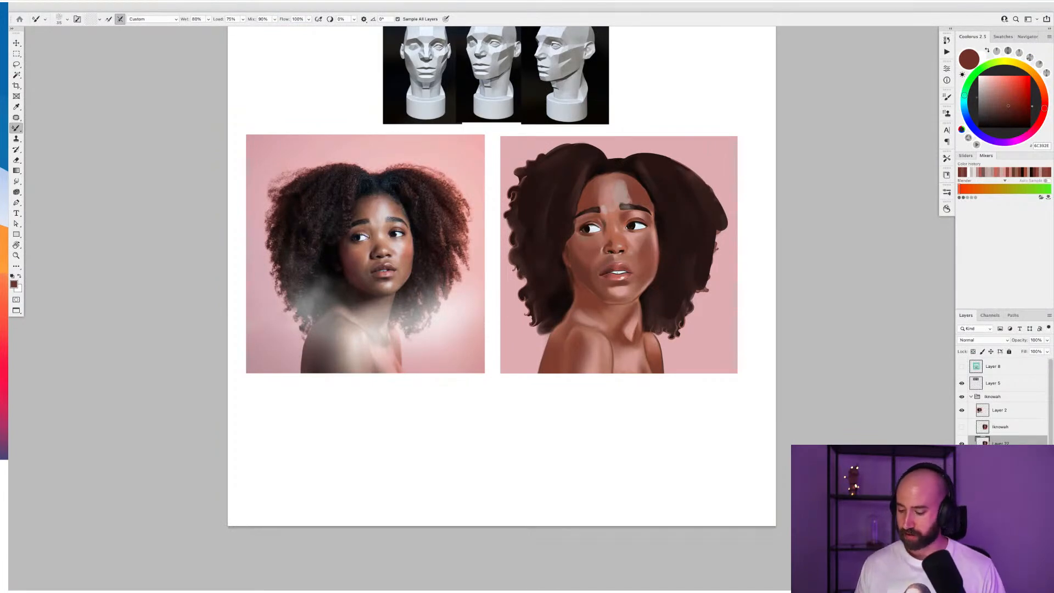
pyautogui.scroll(3, 618, 288)
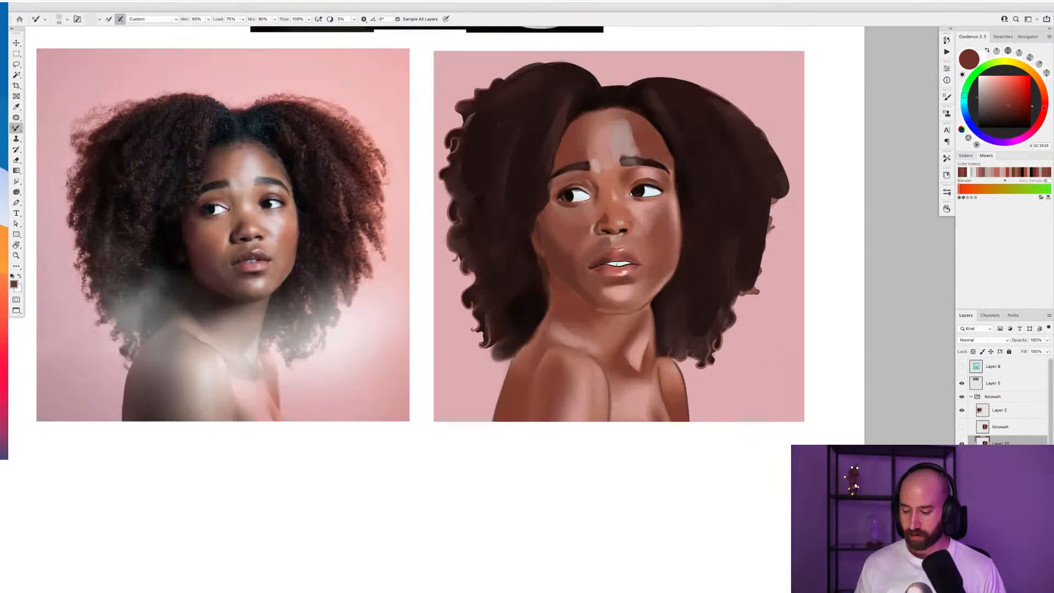
pyautogui.moveTo(591, 222); pyautogui.dragTo(645, 276)
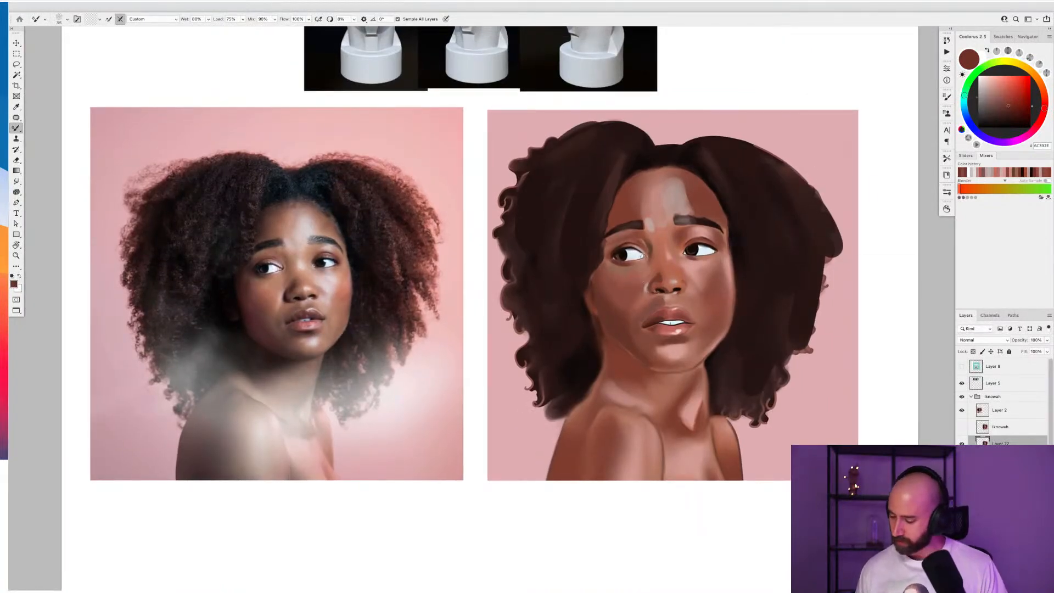
pyautogui.rightClick(645, 256)
pyautogui.doubleClick(713, 377)
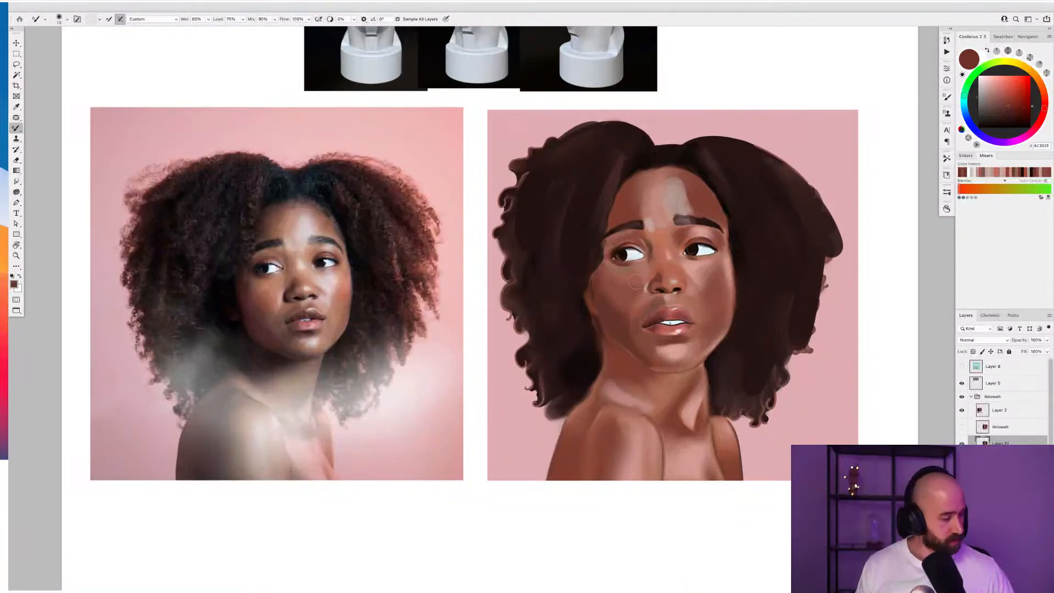
pyautogui.hotkey('shift', 'b')
pyautogui.rightClick(636, 282)
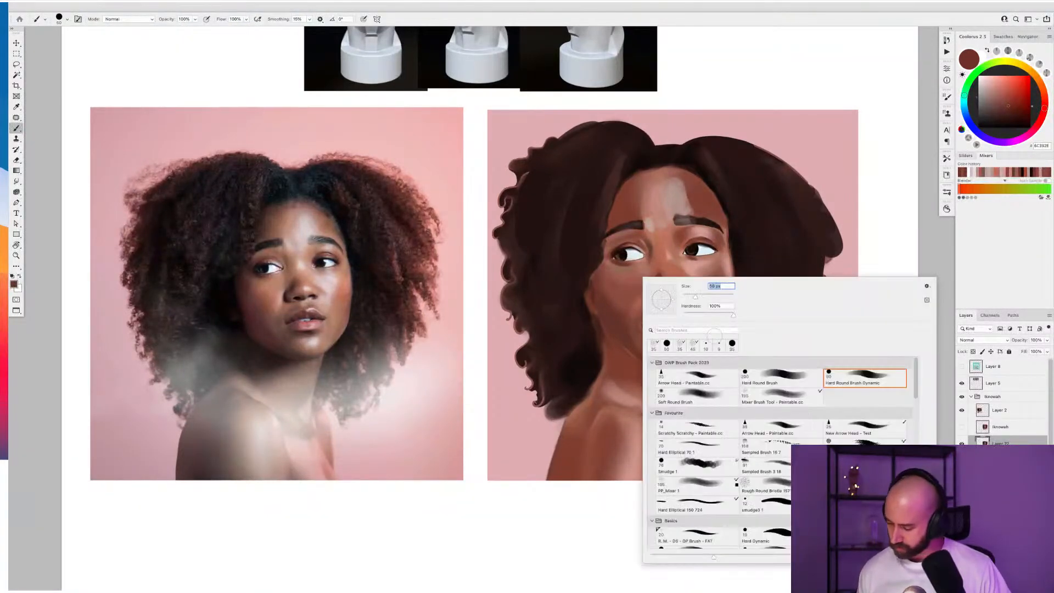
pyautogui.doubleClick(716, 394)
pyautogui.press('[')
pyautogui.press('[')
pyautogui.press('[')
pyautogui.press('[')
pyautogui.press('[')
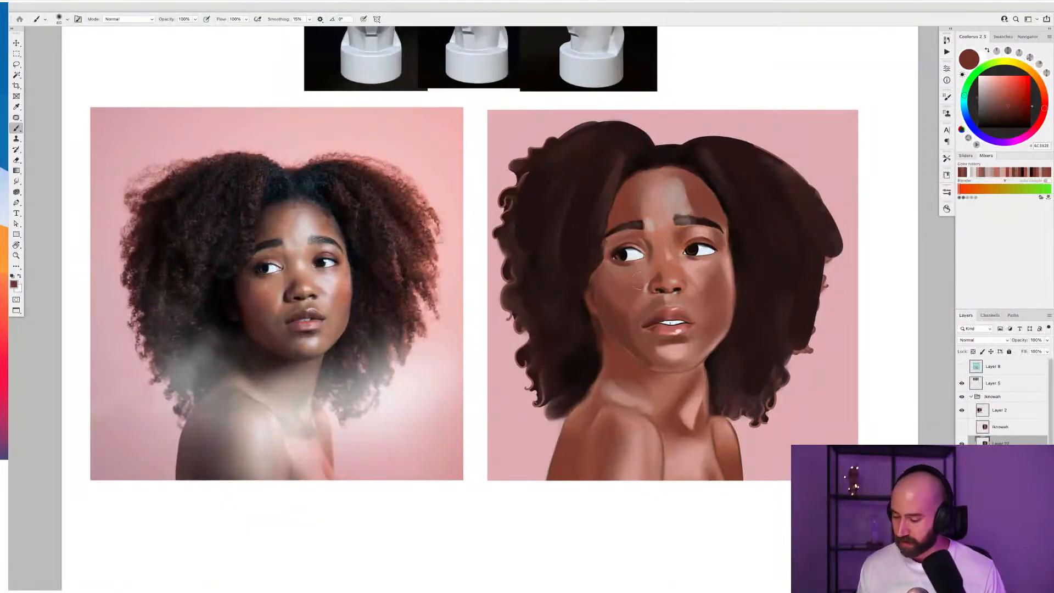
# Warm the left-hand cheek with its sampled skin tone shifted to a more saturated red
pyautogui.keyDown('alt'); pyautogui.click(636, 280); pyautogui.keyUp('alt')
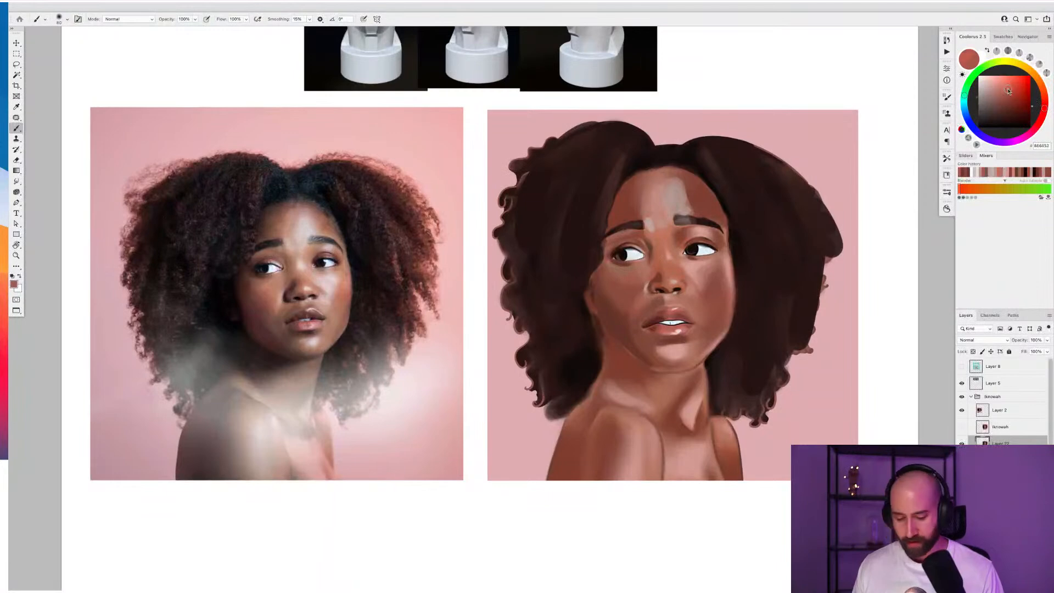
pyautogui.moveTo(1008, 91); pyautogui.dragTo(1012, 91)
pyautogui.moveTo(635, 299)
pyautogui.mouseDown()
pyautogui.moveTo(621, 322)
pyautogui.moveTo(628, 281)
pyautogui.mouseUp()
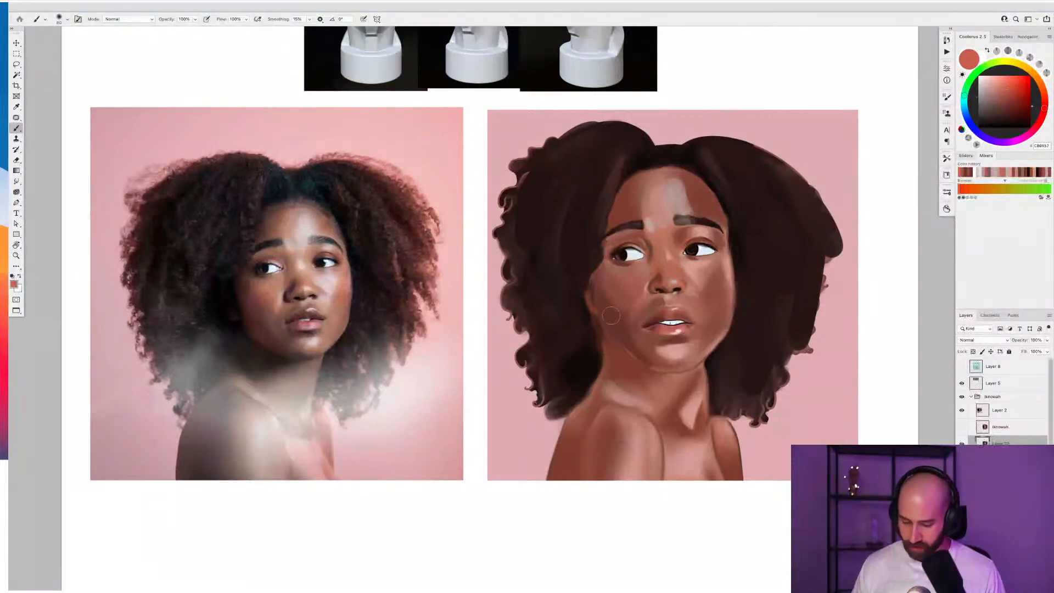
# Deepen the soft shadows near the left-hand mouth corner and along the left-hand hairline with dark brown sampled from the hair
pyautogui.keyDown('alt'); pyautogui.click(576, 254); pyautogui.keyUp('alt')
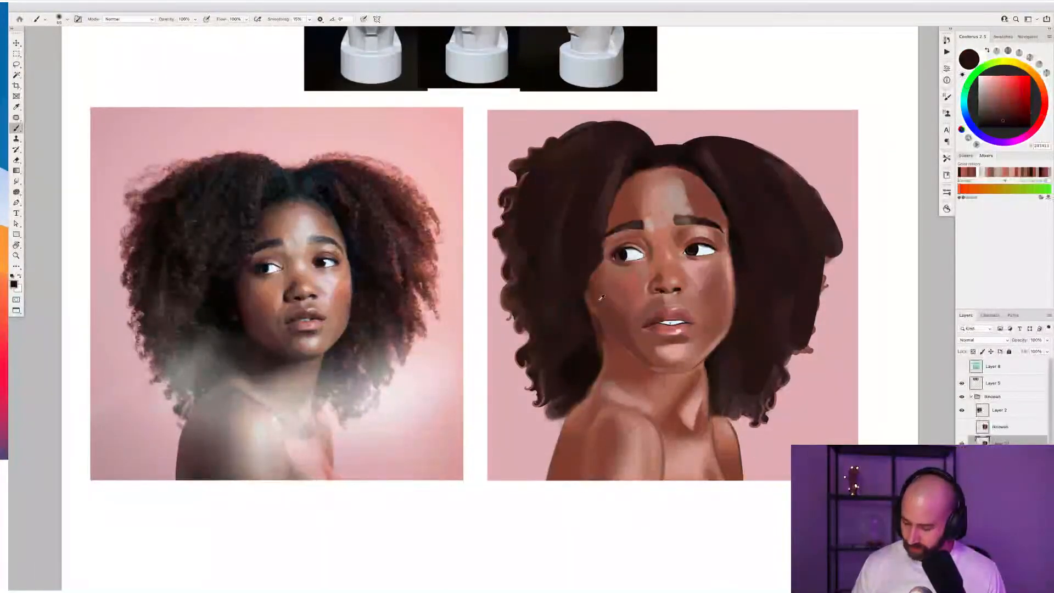
pyautogui.press('[')
pyautogui.press('[')
pyautogui.press('[')
pyautogui.press('[')
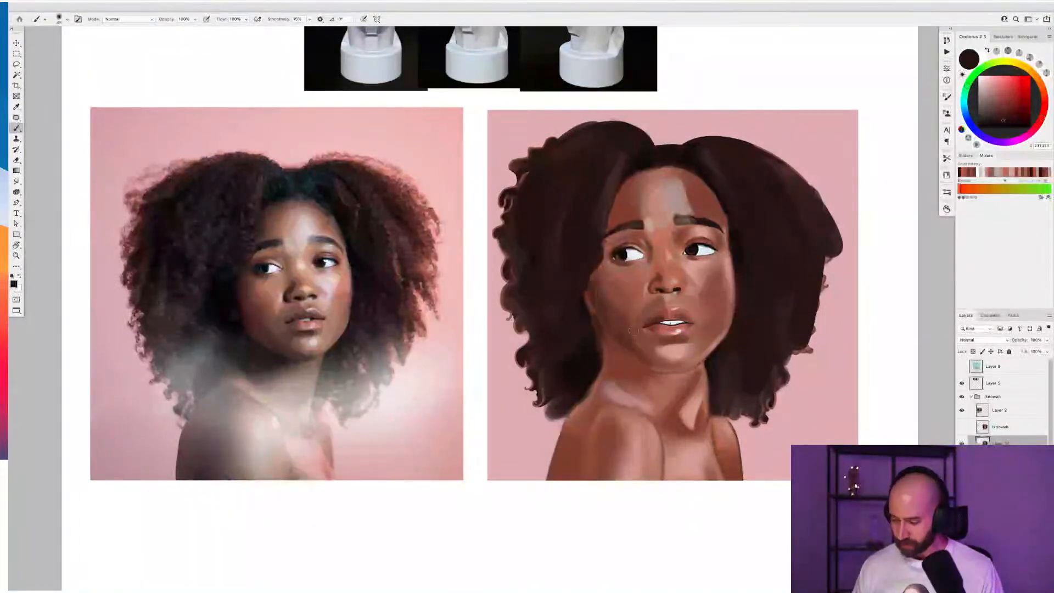
pyautogui.press('[')
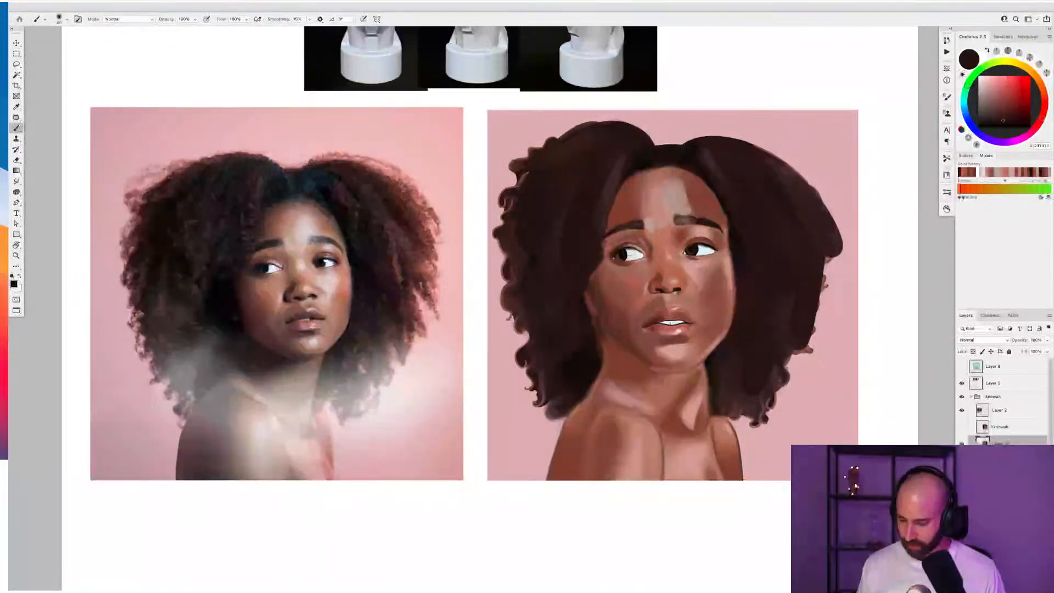
pyautogui.press(']')
pyautogui.press(']')
pyautogui.press(']')
pyautogui.press(']')
pyautogui.press(']')
pyautogui.press(']')
pyautogui.press(']')
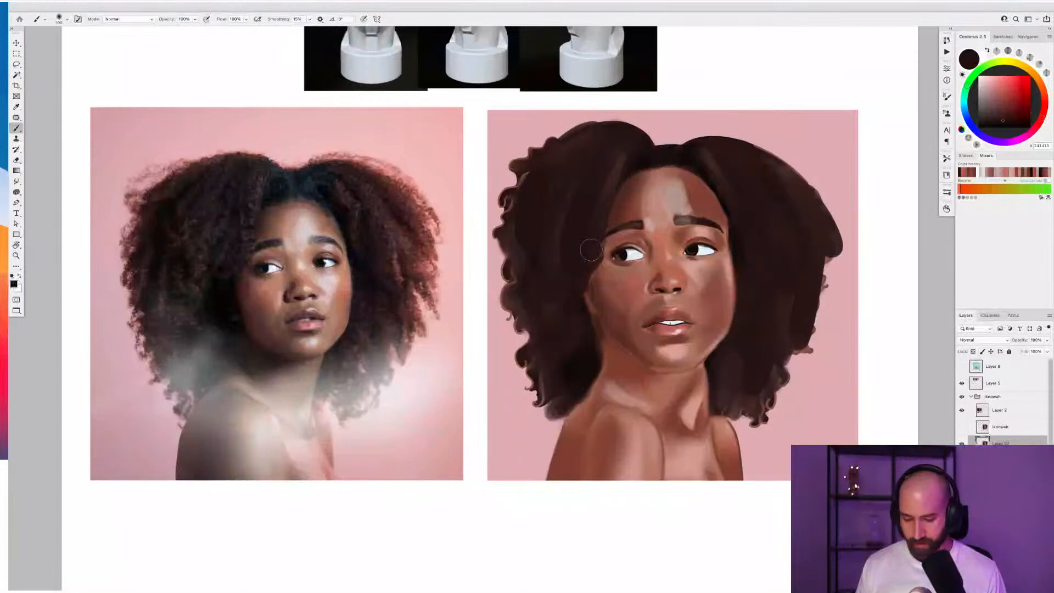
# Set the Mixer Brush to the Mixer Brush Tool - Paintable.cc preset, soften the forehead highlight, and view the portrait without the interface
pyautogui.hotkey('shift', 'b')
pyautogui.rightClick(653, 192)
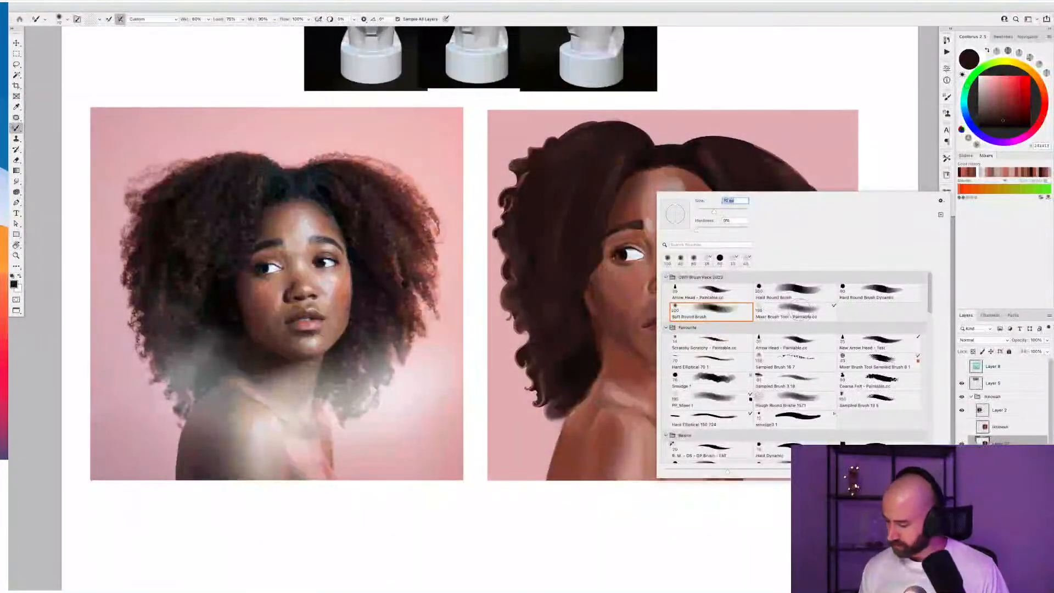
pyautogui.doubleClick(799, 311)
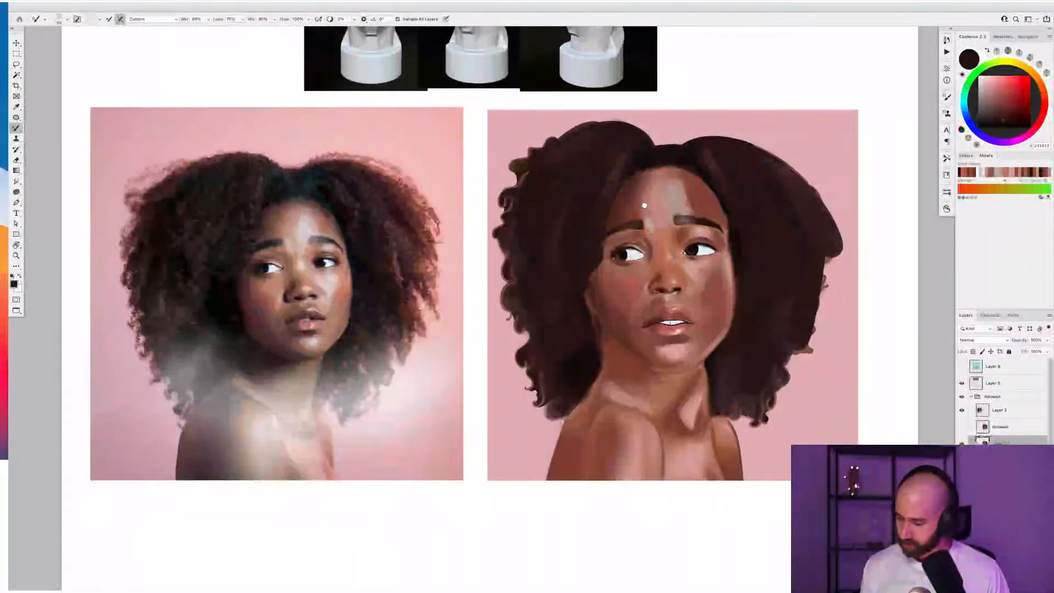
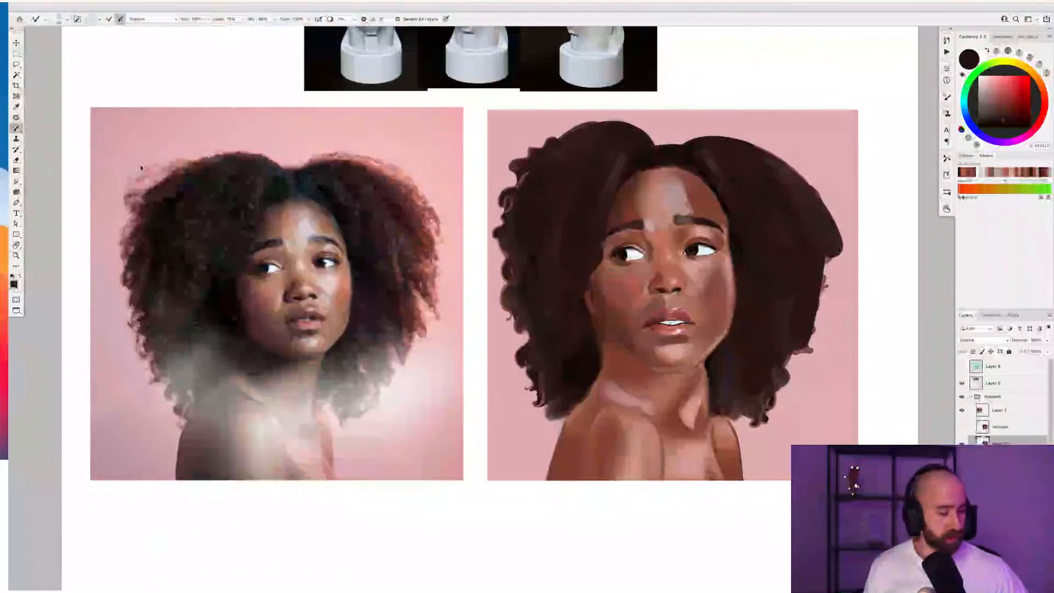
pyautogui.press('Tab')
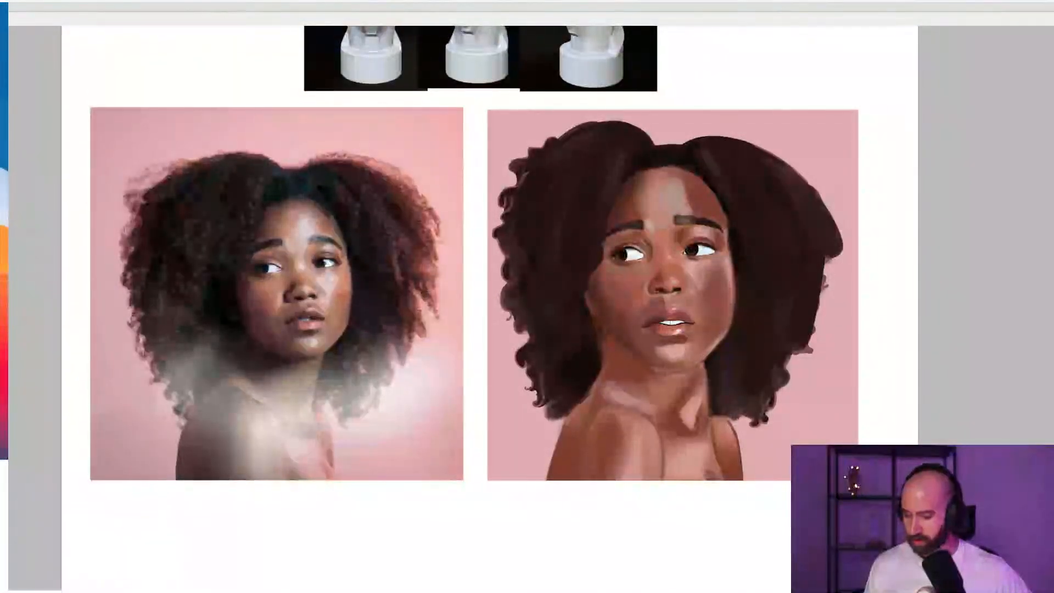
pyautogui.press('Tab')
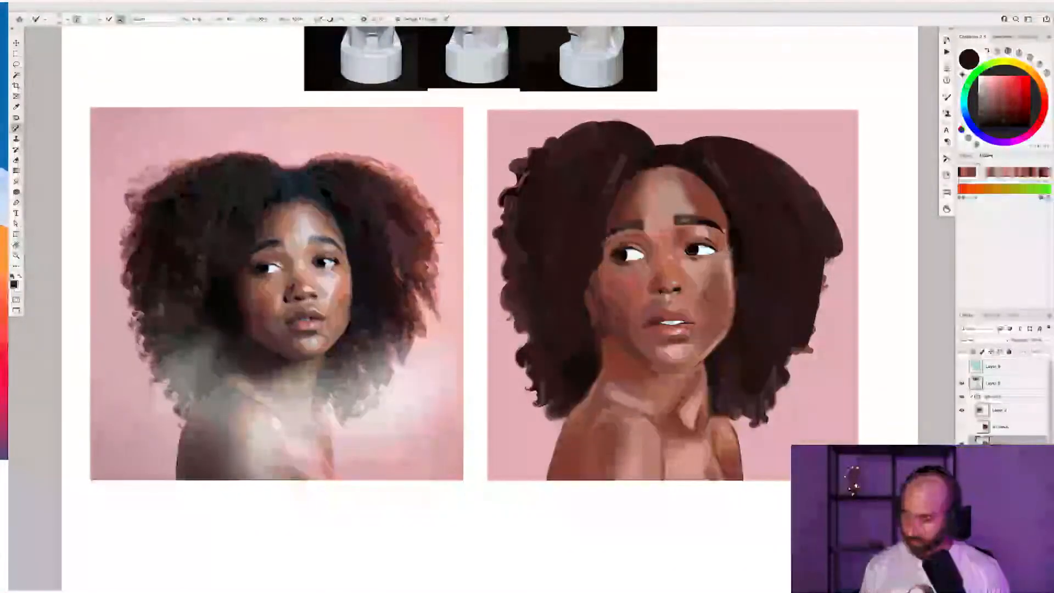
# Activate the layer above the current one and try a thin dark line across the right-hand eyebrow of the reference photo
pyautogui.hotkey('shift', 'b')
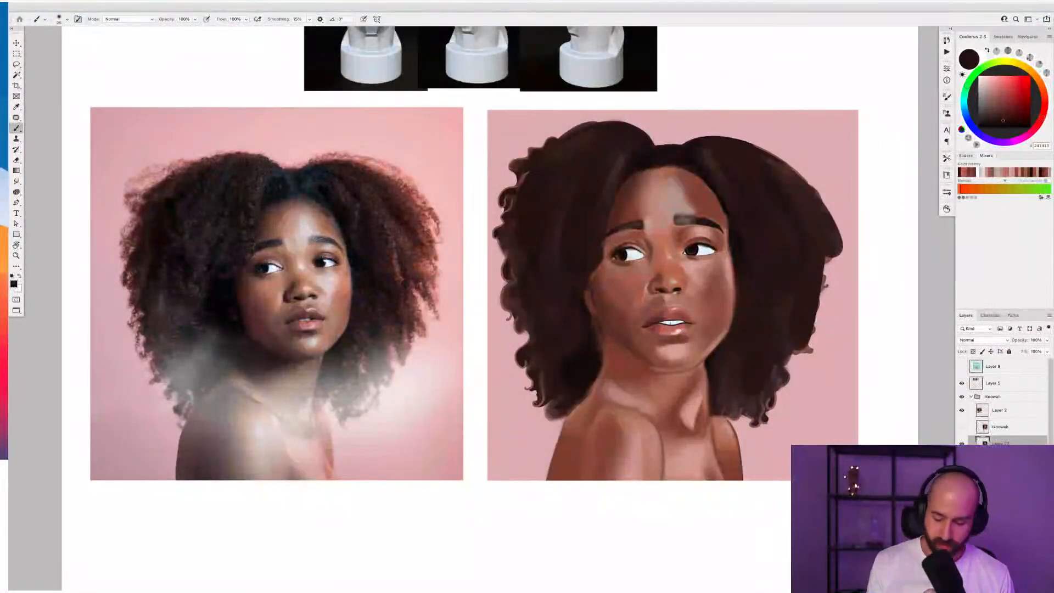
pyautogui.scroll(5, 323, 250)
pyautogui.press('[')
pyautogui.press('[')
pyautogui.press('[')
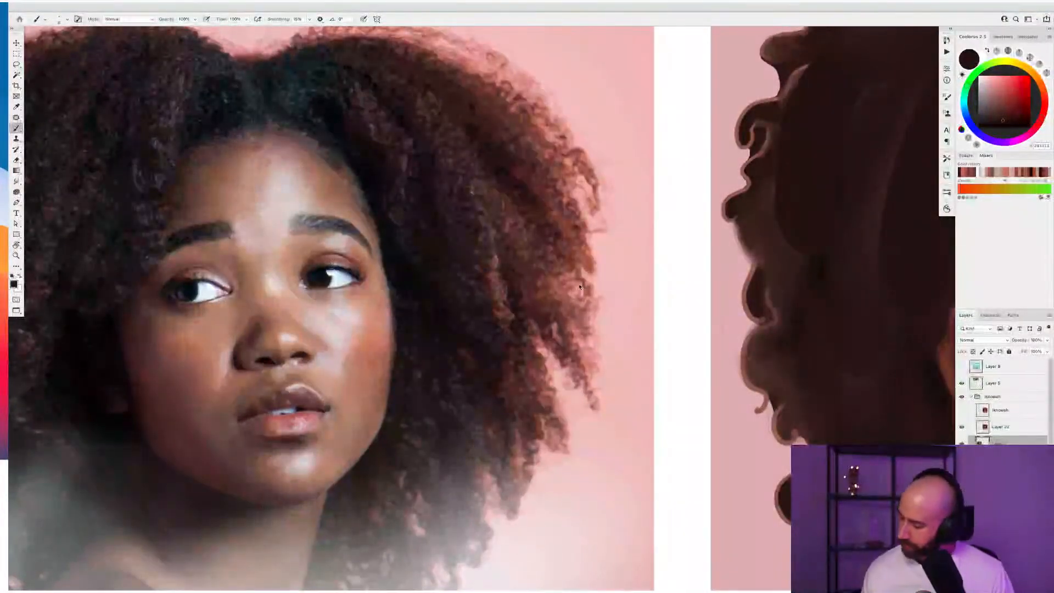
pyautogui.click(1006, 428)
pyautogui.moveTo(311, 249); pyautogui.dragTo(346, 225)
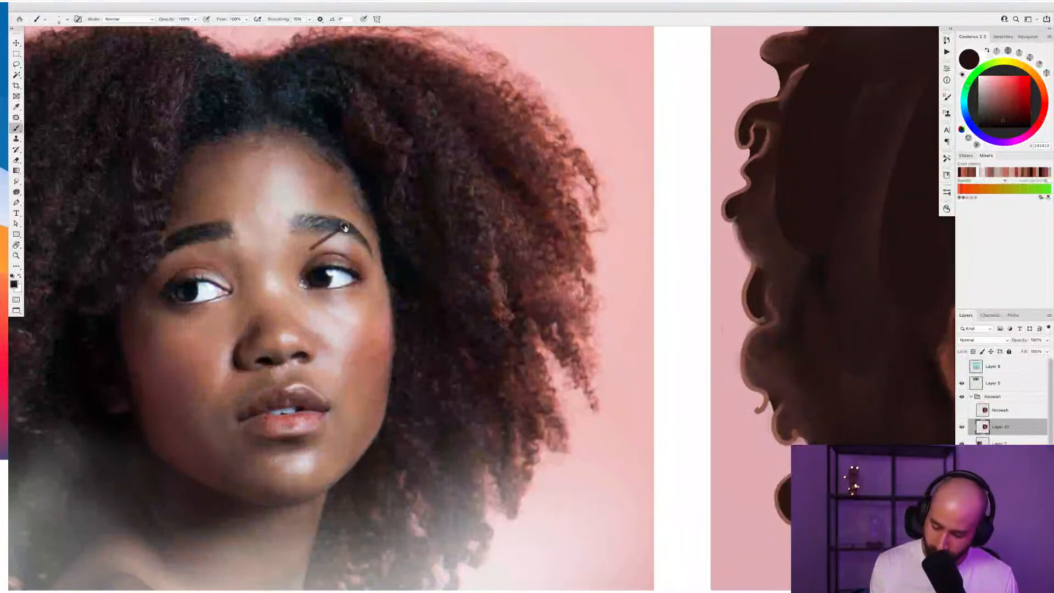
pyautogui.hotkey('ctrl', 'z')
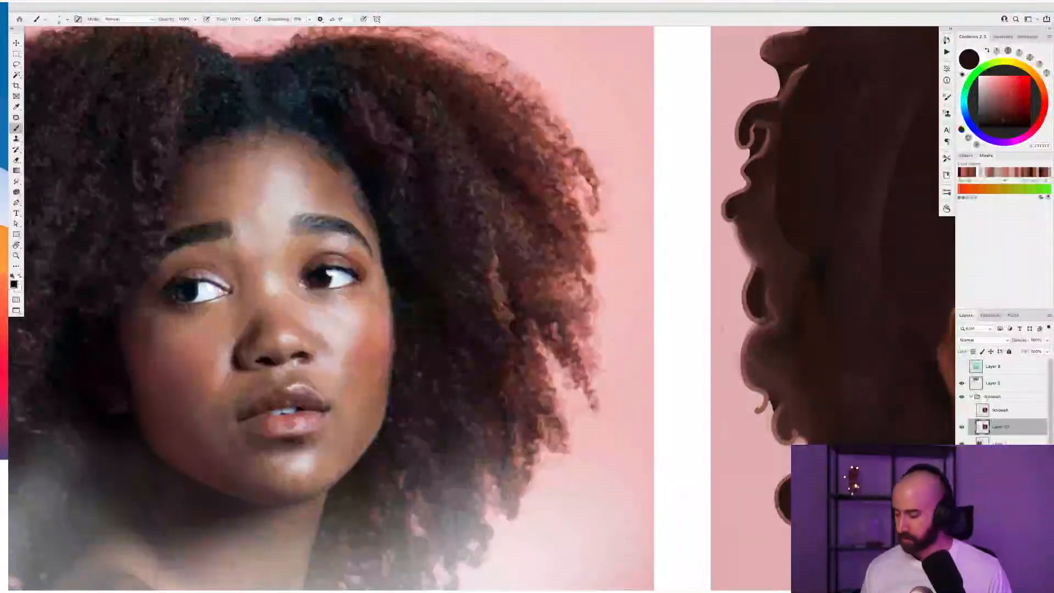
# Touch up the painted portrait's right-hand eye area using reddish brown and near-black sampled around the eye
pyautogui.moveTo(816, 274); pyautogui.dragTo(640, 264)
pyautogui.keyDown('alt'); pyautogui.click(639, 263); pyautogui.keyUp('alt')
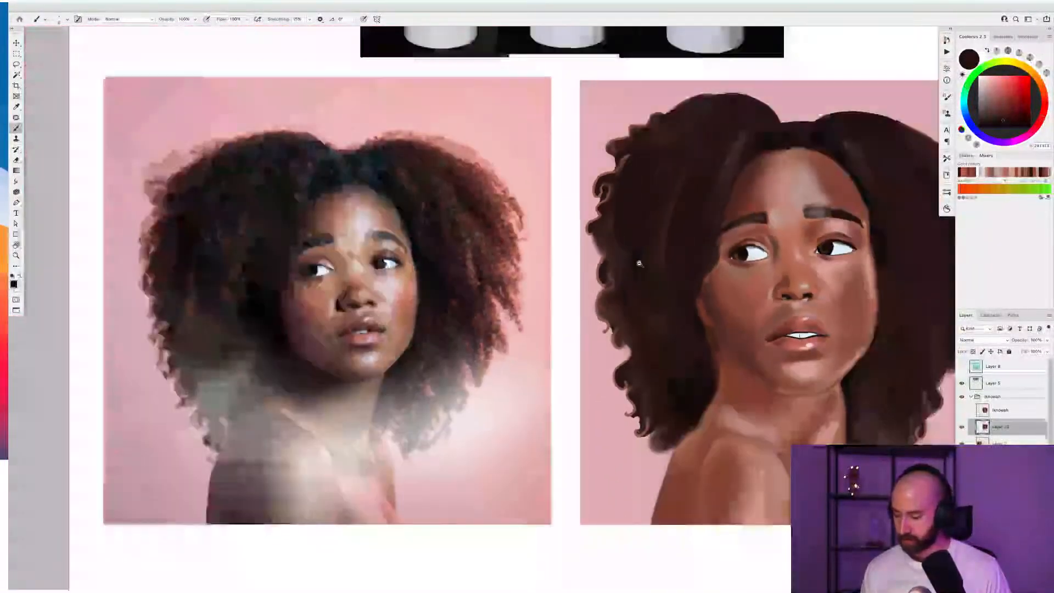
pyautogui.moveTo(851, 254); pyautogui.dragTo(789, 282)
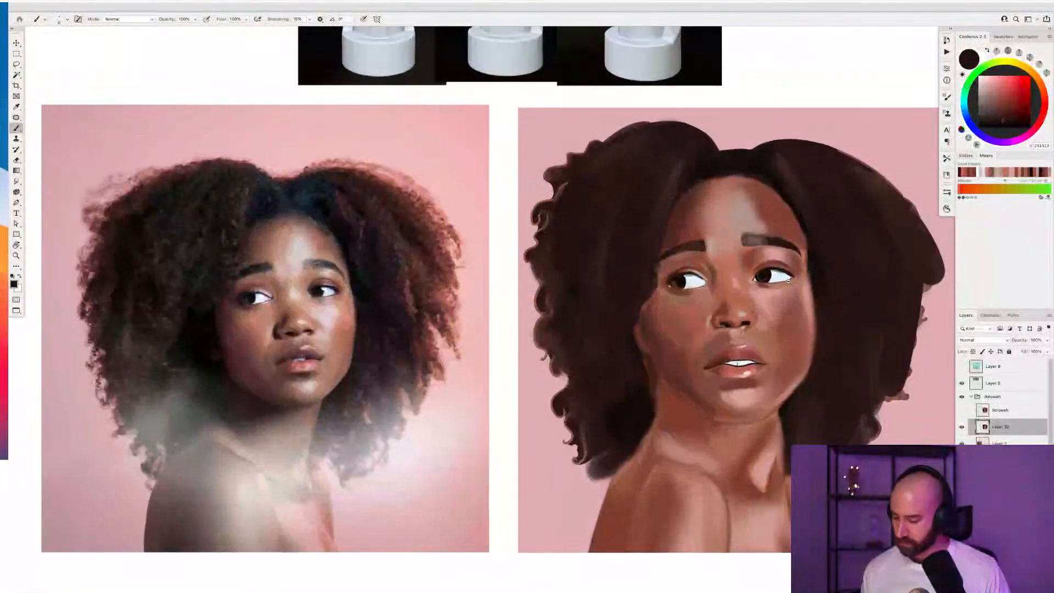
pyautogui.keyDown('alt'); pyautogui.click(769, 250); pyautogui.keyUp('alt')
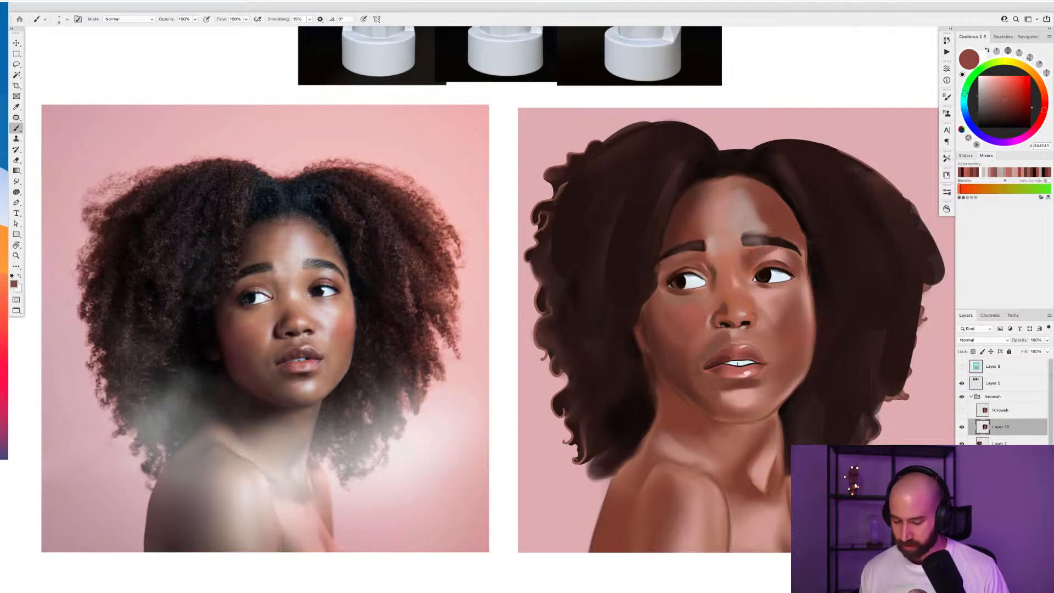
pyautogui.keyDown('alt'); pyautogui.click(765, 274); pyautogui.keyUp('alt')
pyautogui.press(']')
pyautogui.press(']')
pyautogui.press(']')
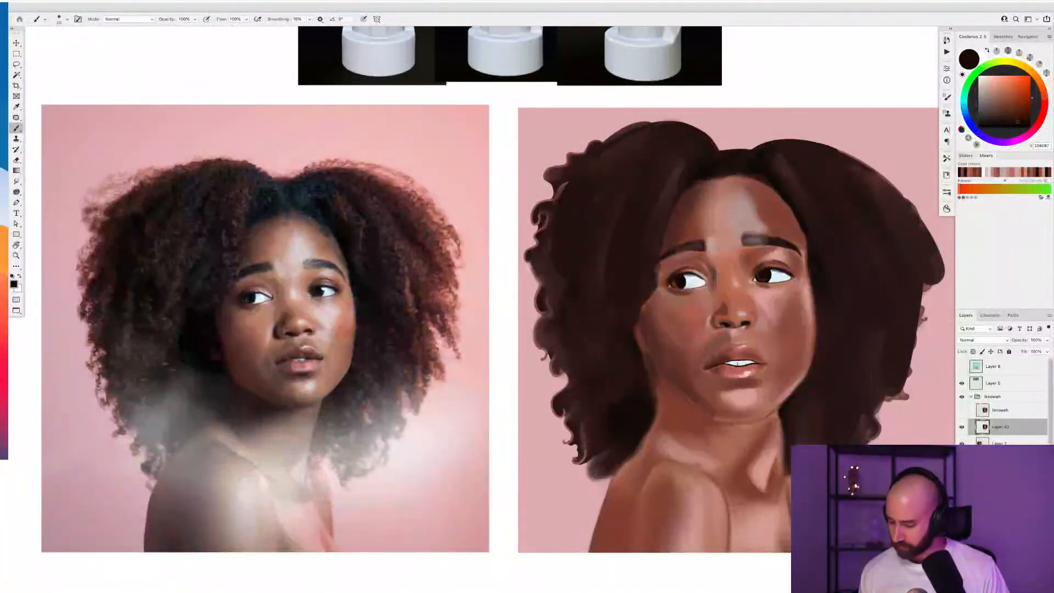
# Sample the painting's forehead highlight, lighten it to a pale greyish pink, and choose the Hard Round Brush Dynamic preset
pyautogui.keyDown('alt'); pyautogui.click(752, 219); pyautogui.keyUp('alt')
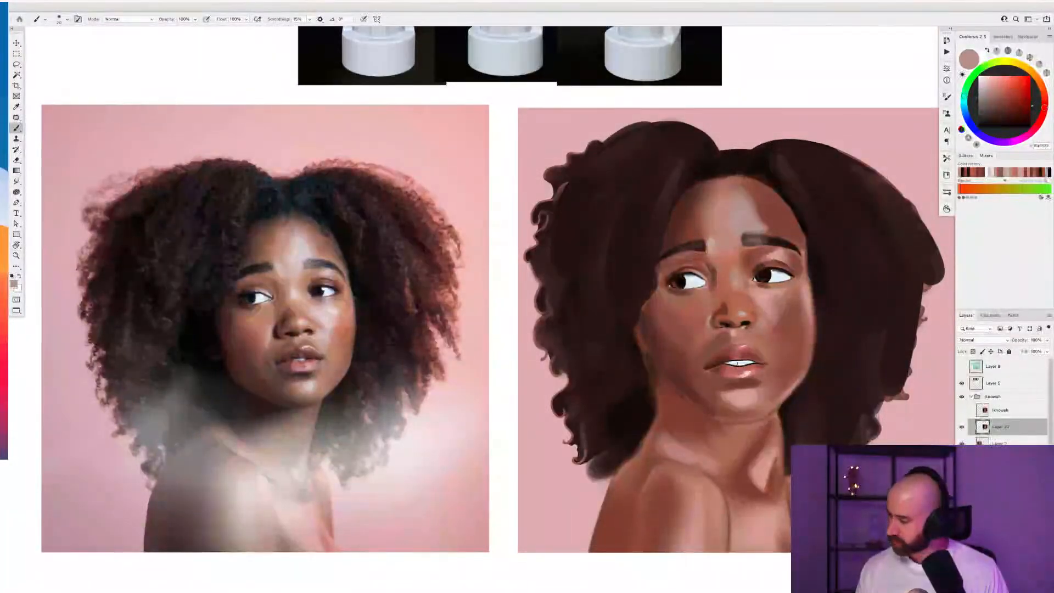
pyautogui.click(982, 89)
pyautogui.press(']')
pyautogui.press(']')
pyautogui.press(']')
pyautogui.press(']')
pyautogui.press(']')
pyautogui.press(']')
pyautogui.press(']')
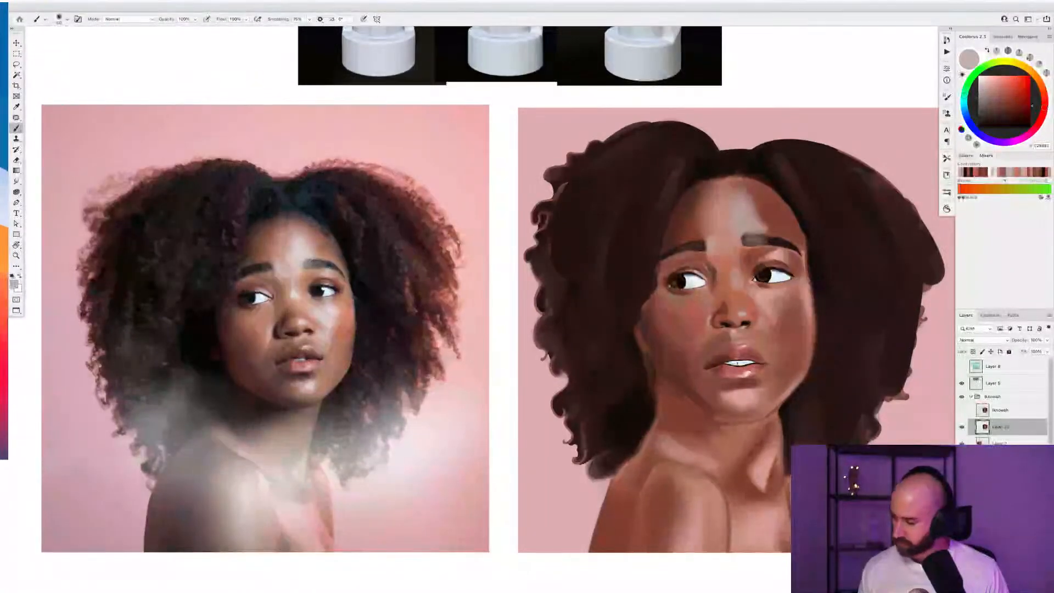
pyautogui.rightClick(644, 236)
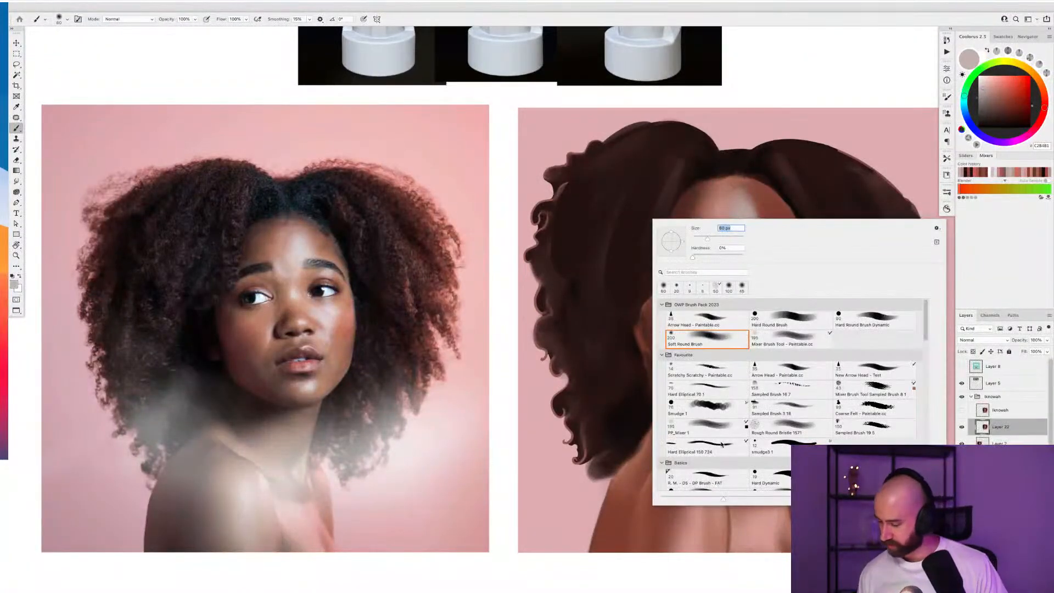
pyautogui.click(879, 320)
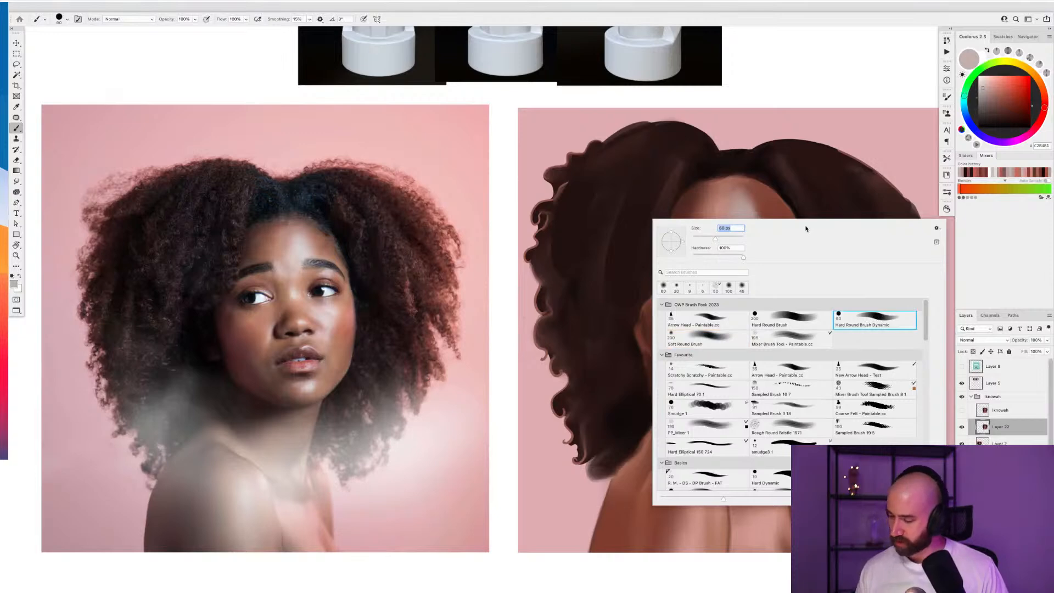
# Brighten the forehead highlight above the right-hand eyebrow with a lighter greyish pink, undoing the first trial stroke
pyautogui.moveTo(753, 190); pyautogui.dragTo(767, 235)
pyautogui.press('super+z')
pyautogui.click(980, 83)
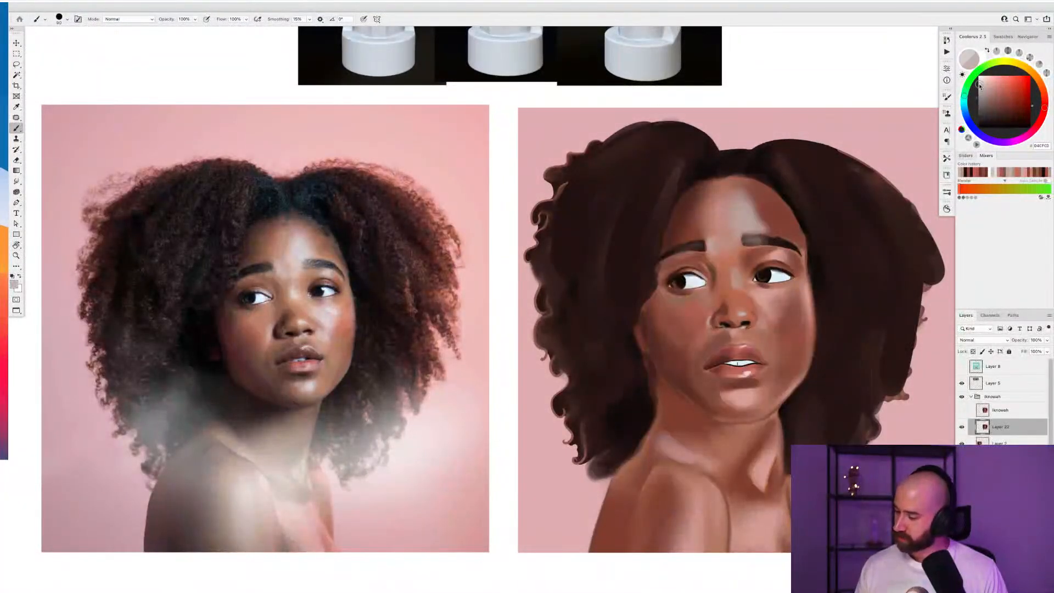
pyautogui.moveTo(742, 213)
pyautogui.mouseDown()
pyautogui.moveTo(754, 226)
pyautogui.moveTo(743, 200)
pyautogui.mouseUp()
# Strengthen the chin highlight with the sampled forehead highlight tone and the reddish skin colour beside it, using a smaller brush
pyautogui.keyDown('alt'); pyautogui.click(751, 213); pyautogui.keyUp('alt')
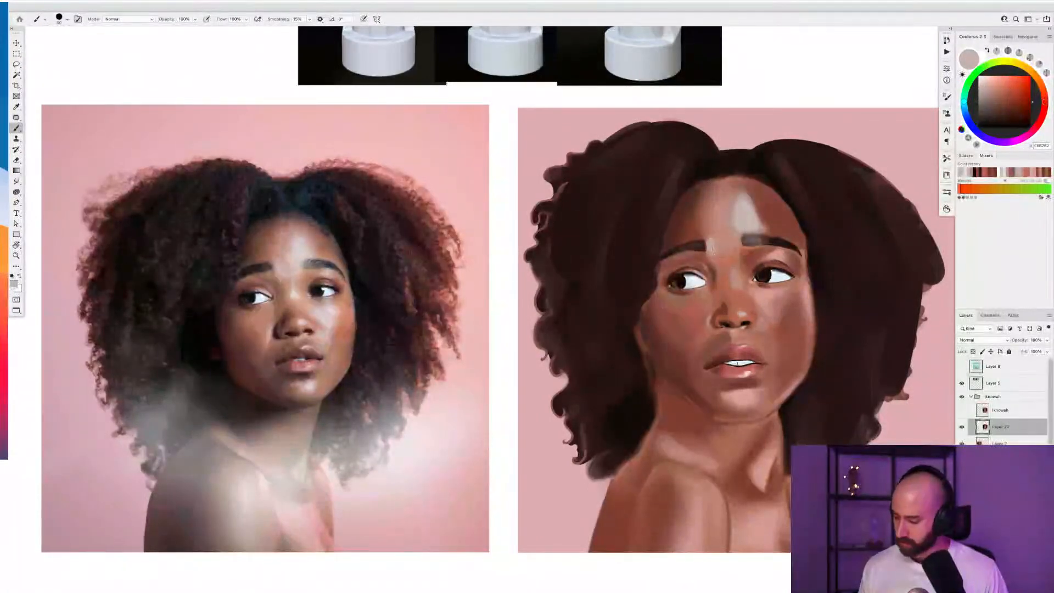
pyautogui.press('[')
pyautogui.press('[')
pyautogui.press('[')
pyautogui.press('[')
pyautogui.press('[')
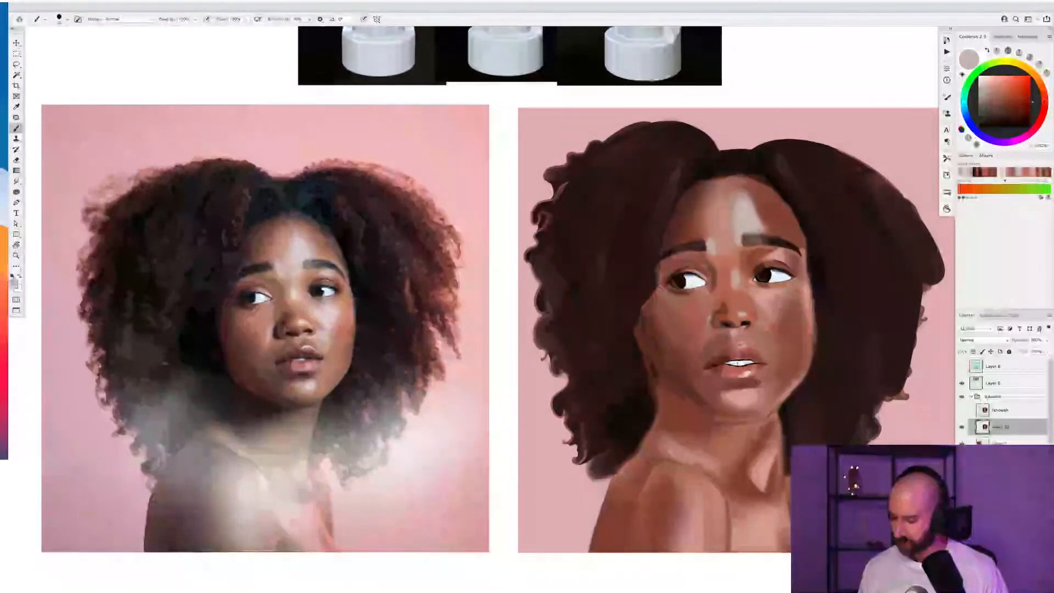
pyautogui.press(']')
pyautogui.keyDown('alt'); pyautogui.click(729, 405); pyautogui.keyUp('alt')
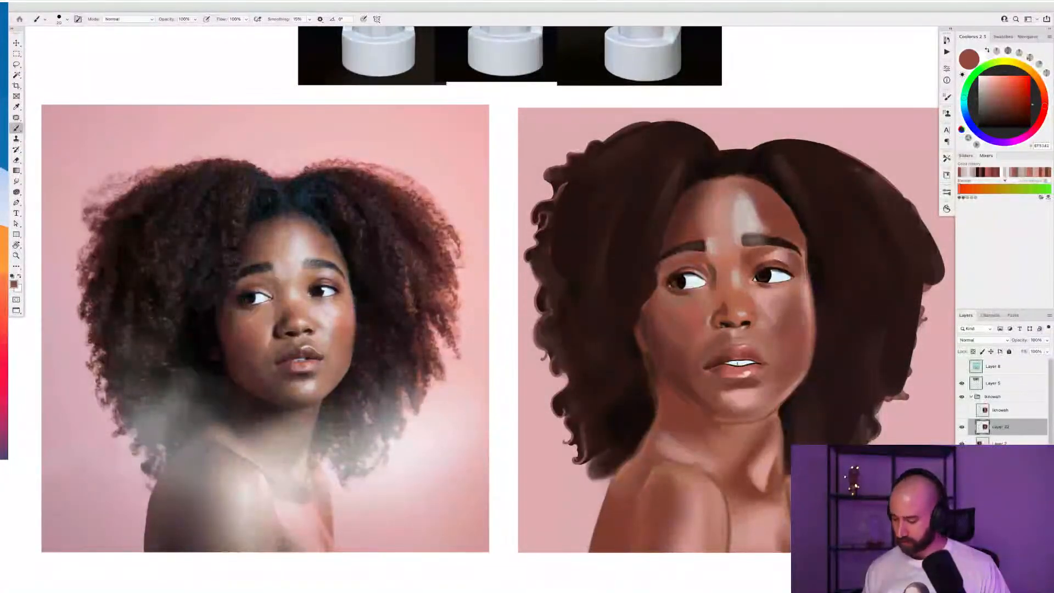
pyautogui.keyDown('alt'); pyautogui.click(750, 216); pyautogui.keyUp('alt')
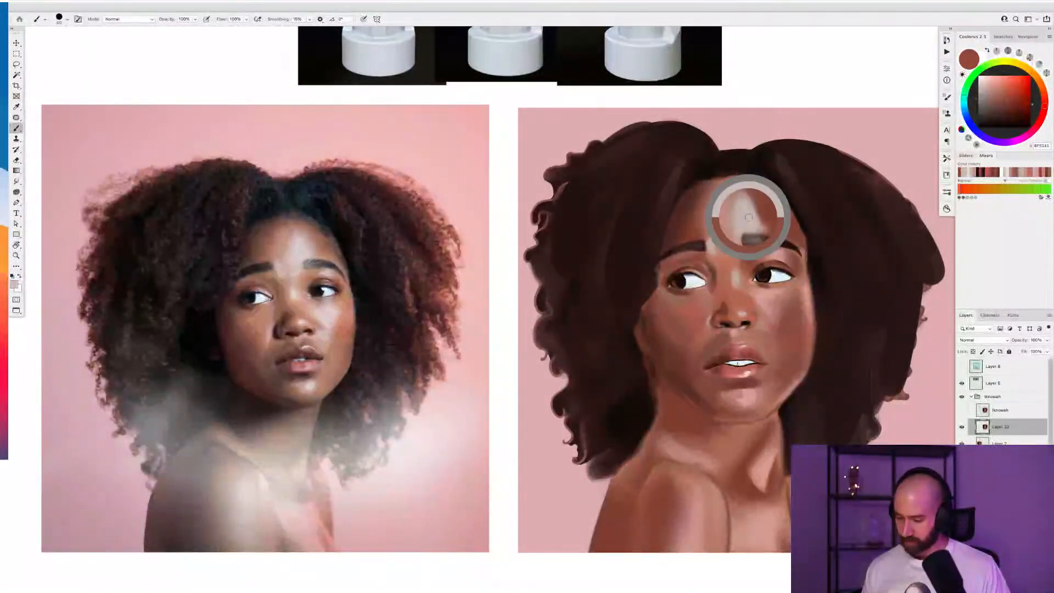
pyautogui.click(744, 397)
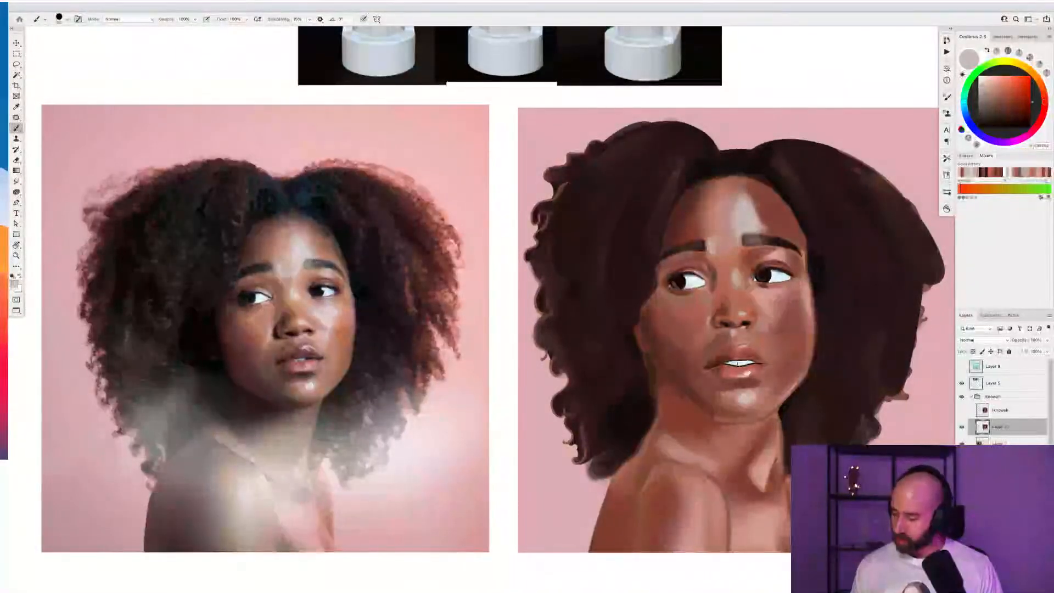
# Add a small pale highlight beside the left-hand nostril and sample the warm skin tone of the nose bridge
pyautogui.keyDown('alt'); pyautogui.click(752, 215); pyautogui.keyUp('alt')
pyautogui.press('[')
pyautogui.press('[')
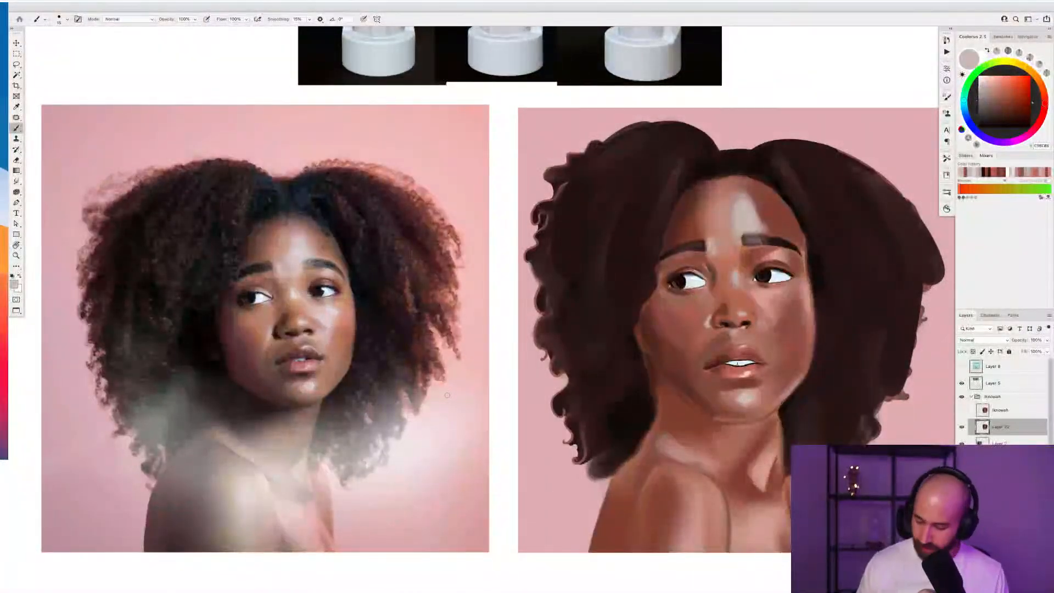
pyautogui.keyDown('alt'); pyautogui.click(731, 262); pyautogui.keyUp('alt')
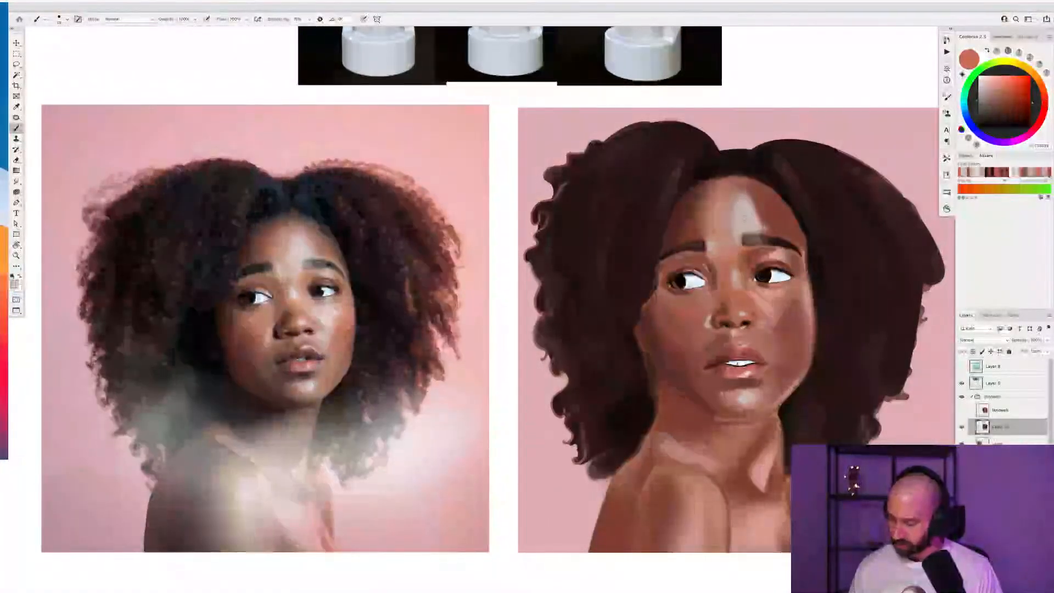
# Block in a pale highlight on the cheek below the right-hand eye, matching the cheek tone of the reference photo
pyautogui.keyDown('alt'); pyautogui.click(331, 312); pyautogui.keyUp('alt')
pyautogui.press(']')
pyautogui.press(']')
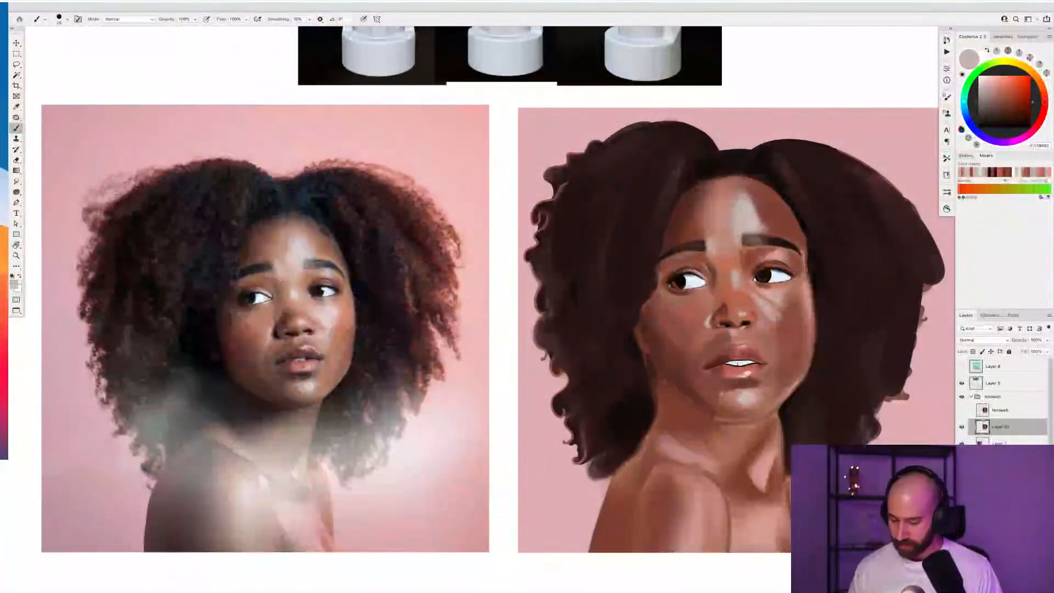
pyautogui.keyDown('alt'); pyautogui.click(772, 312); pyautogui.keyUp('alt')
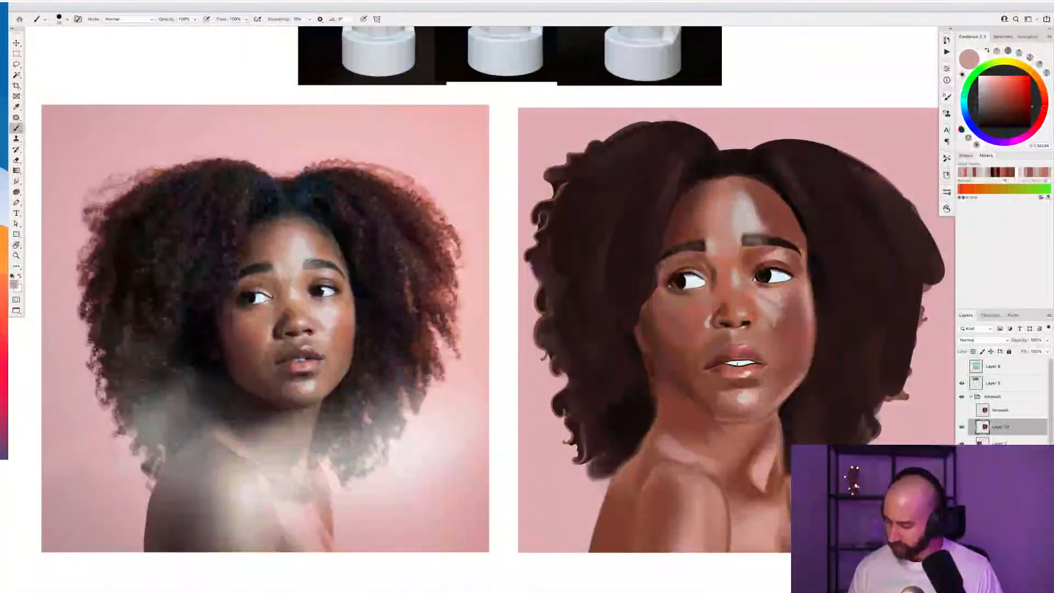
pyautogui.keyDown('alt'); pyautogui.click(772, 308); pyautogui.keyUp('alt')
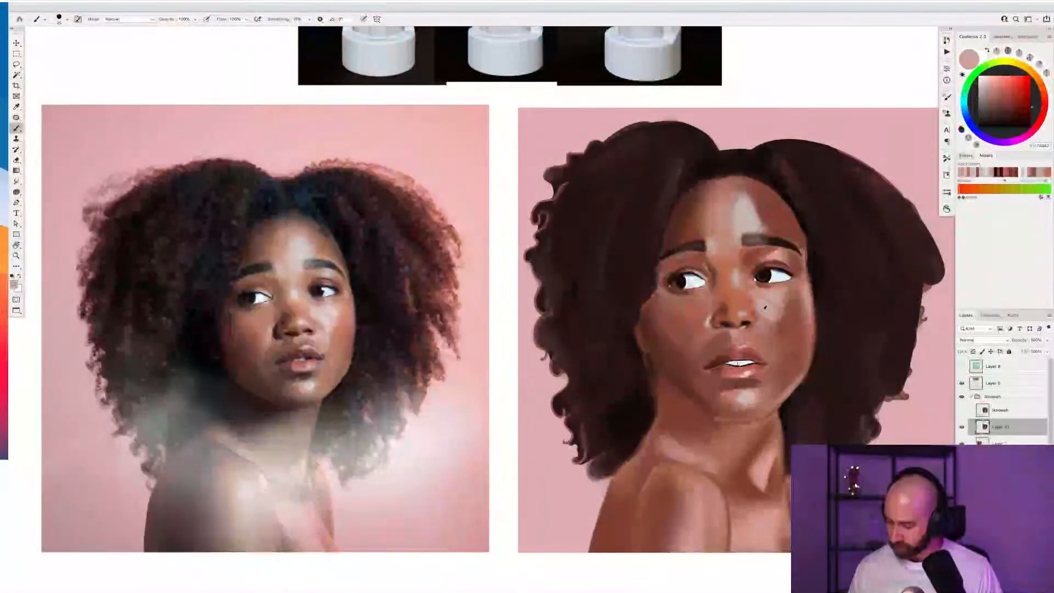
pyautogui.press('[')
pyautogui.press('[')
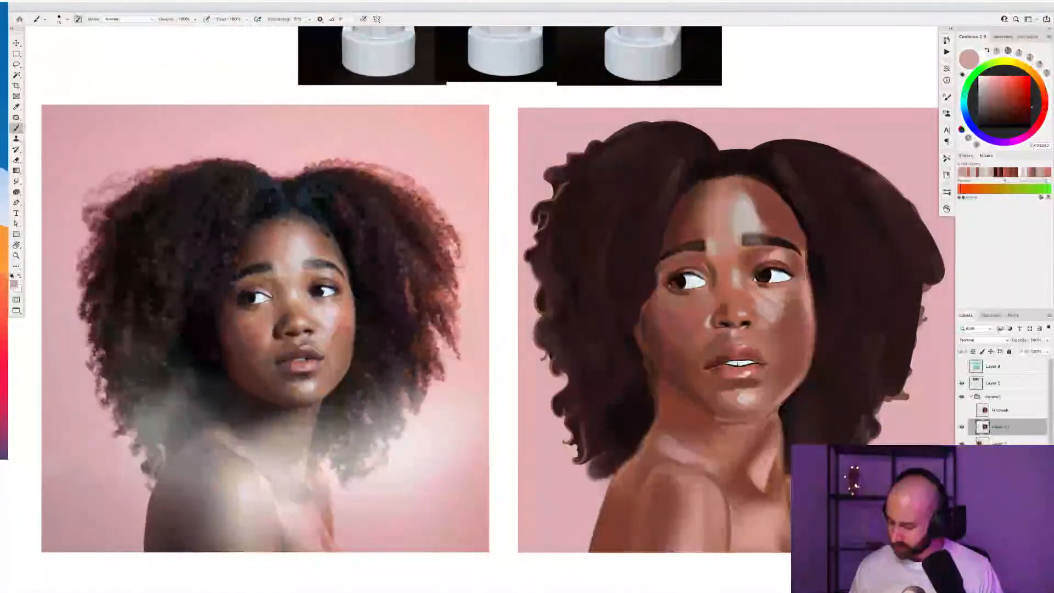
# Refine the right-hand cheek highlight's shape and edges with warm skin and pale pink tones sampled from around it
pyautogui.keyDown('alt'); pyautogui.click(761, 307); pyautogui.keyUp('alt')
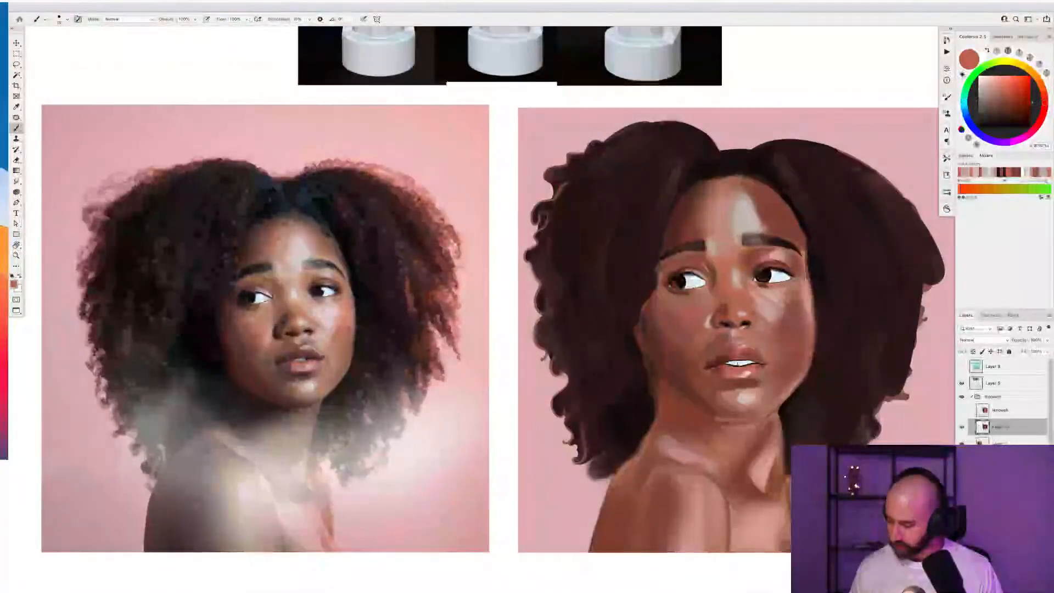
pyautogui.keyDown('alt'); pyautogui.click(771, 308); pyautogui.keyUp('alt')
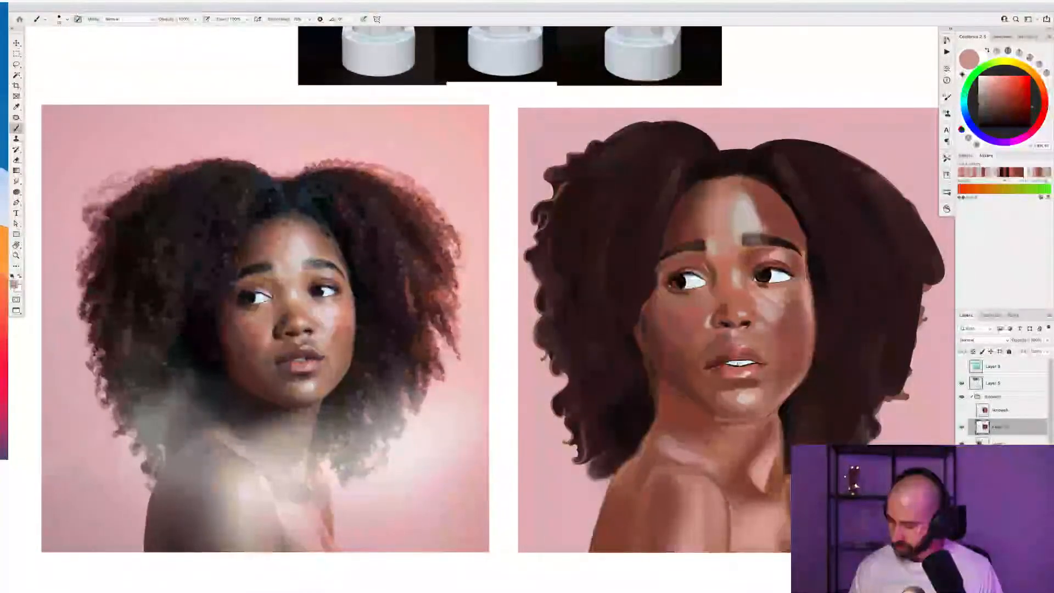
pyautogui.press(']')
pyautogui.press(']')
pyautogui.press(']')
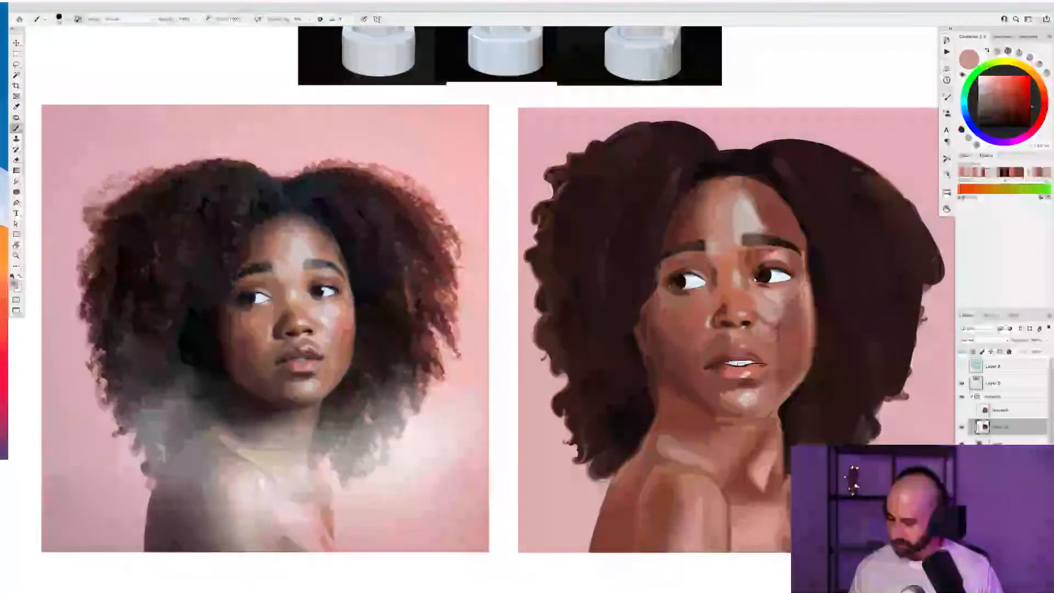
pyautogui.press('[')
pyautogui.press('[')
pyautogui.press('[')
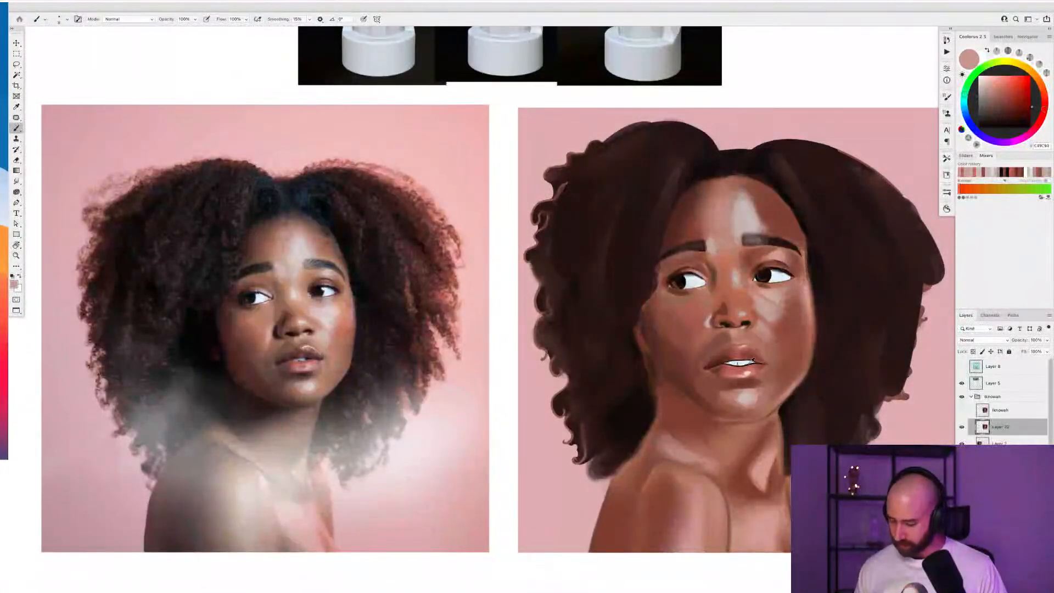
# Darken the white teeth between the lips with near-black and grey tones sampled from the mouth
pyautogui.keyDown('alt'); pyautogui.click(748, 364); pyautogui.keyUp('alt')
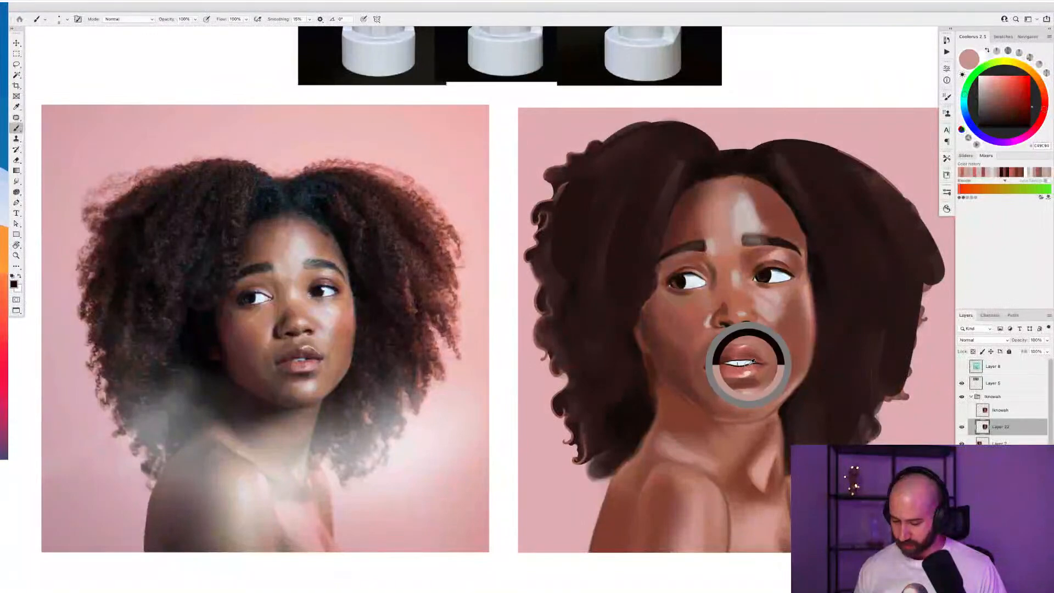
pyautogui.moveTo(726, 364); pyautogui.dragTo(737, 365)
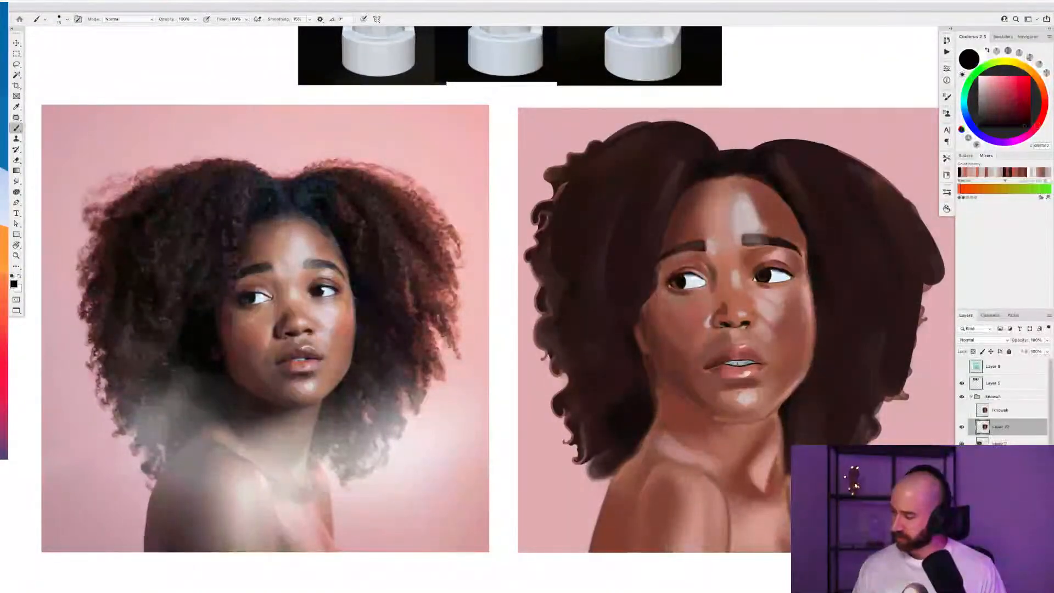
pyautogui.keyDown('alt'); pyautogui.click(737, 363); pyautogui.keyUp('alt')
pyautogui.press('[')
pyautogui.press('[')
pyautogui.press('[')
pyautogui.moveTo(740, 364)
pyautogui.mouseDown()
pyautogui.moveTo(748, 362)
pyautogui.moveTo(729, 364)
pyautogui.mouseUp()
# Add fine dark detail over the teeth with the dark brown sampled from the mouth's left-hand corner
pyautogui.keyDown('alt'); pyautogui.click(721, 364); pyautogui.keyUp('alt')
pyautogui.press('[')
pyautogui.press('[')
pyautogui.press('[')
pyautogui.press('[')
pyautogui.press('[')
pyautogui.press('[')
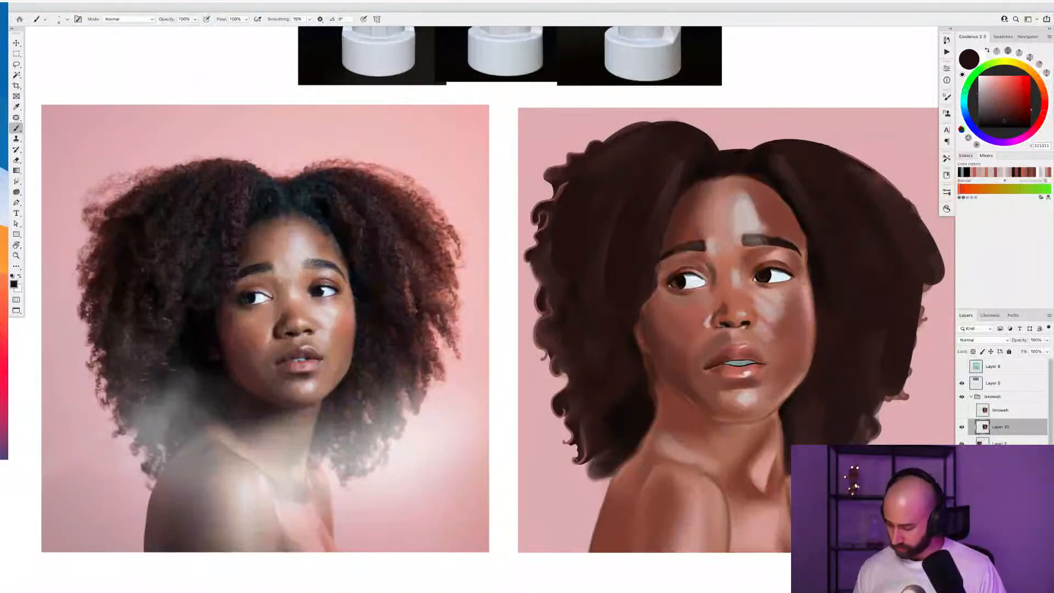
pyautogui.moveTo(739, 366); pyautogui.dragTo(739, 363)
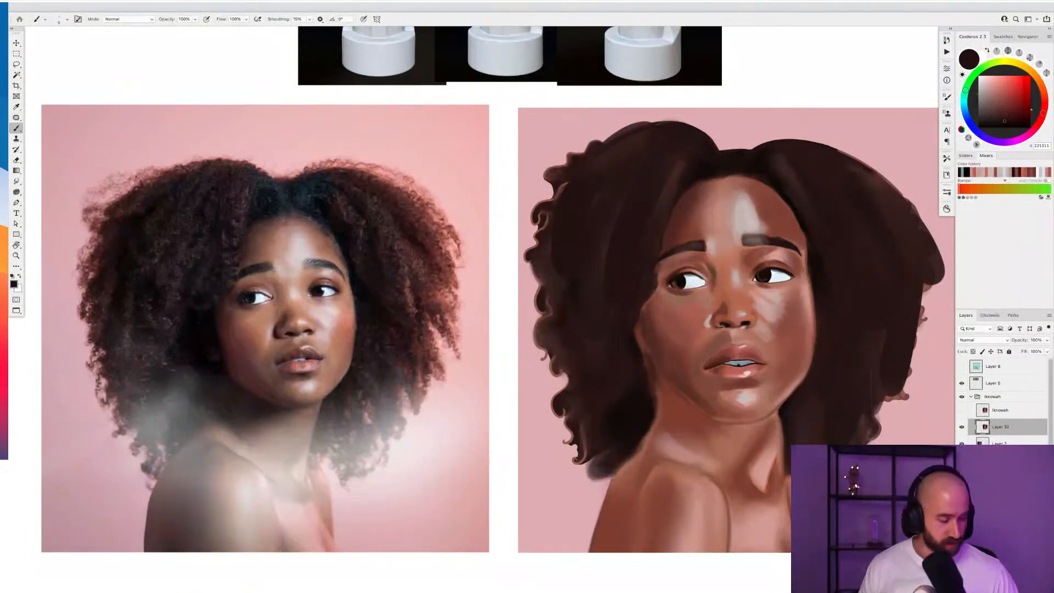
# Blend the highlight strokes on the cheek below the right-hand eye with a smaller Mixer Brush
pyautogui.hotkey('shift', 'b')
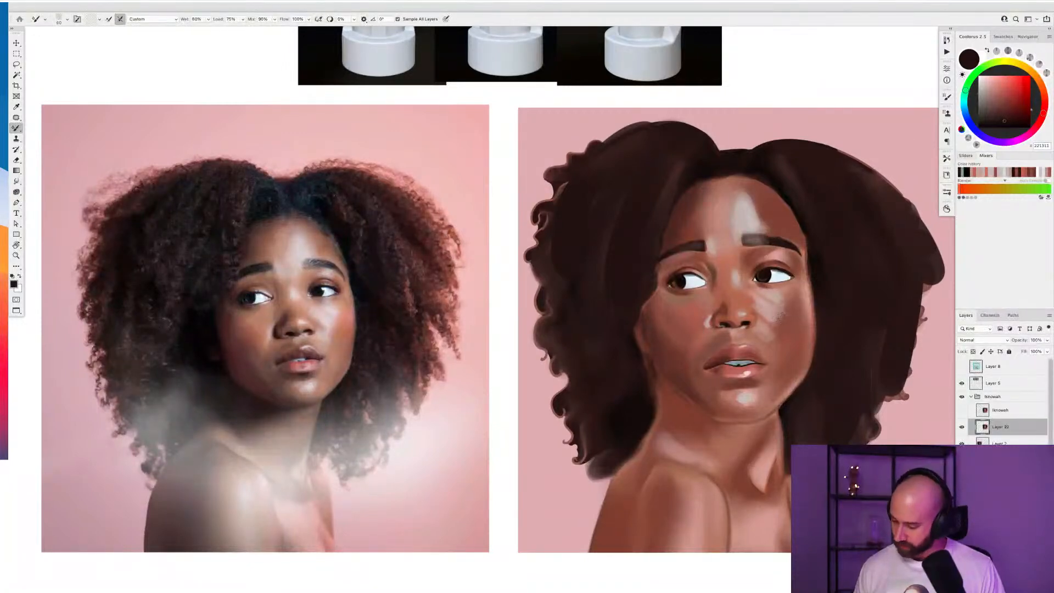
pyautogui.press('[')
pyautogui.press('[')
pyautogui.press('[')
pyautogui.press('[')
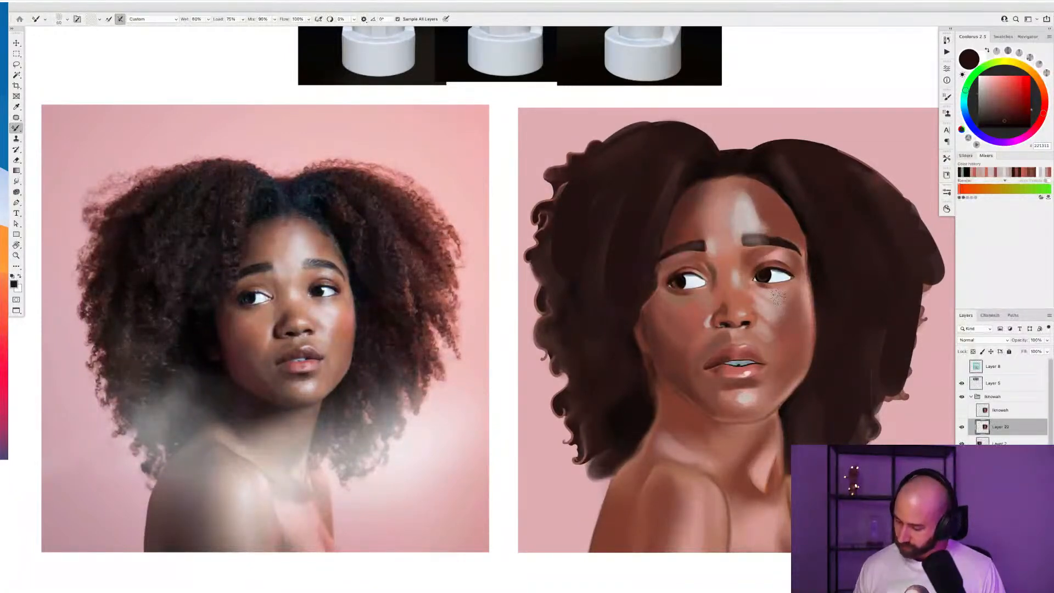
pyautogui.moveTo(761, 298); pyautogui.dragTo(756, 301)
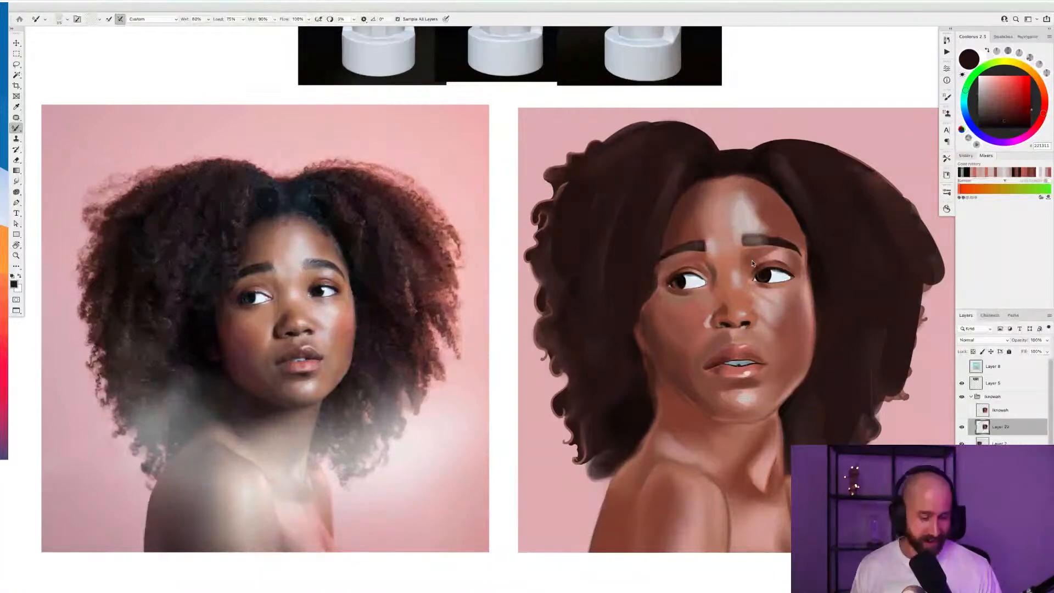
# Sample the brown skin tone below the left-hand eye and a near-black from the hair beside the forehead for the Brush tool
pyautogui.hotkey('shift', 'b')
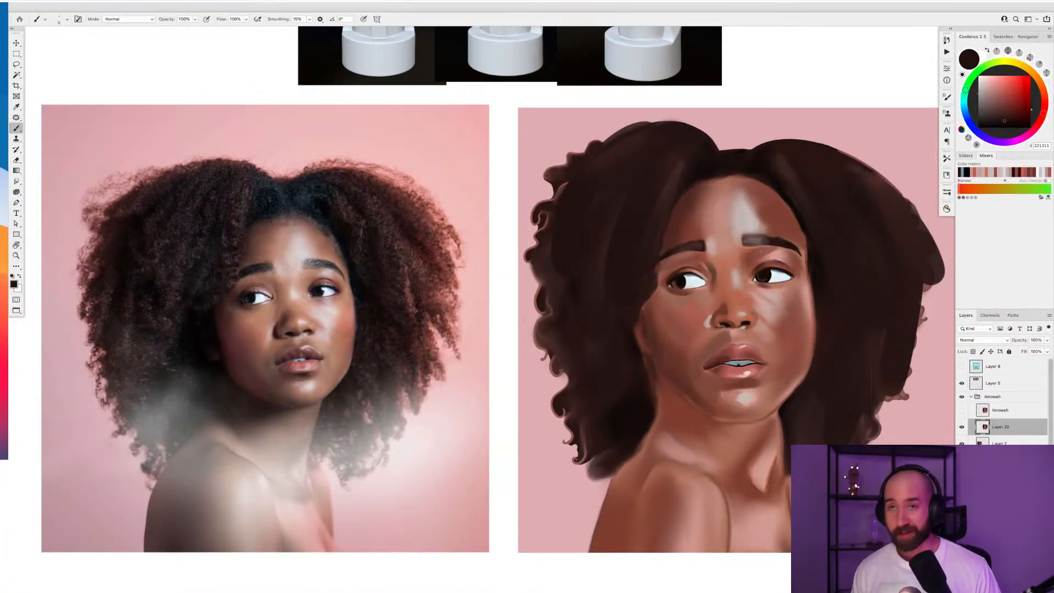
pyautogui.scroll(-4, 784, 340)
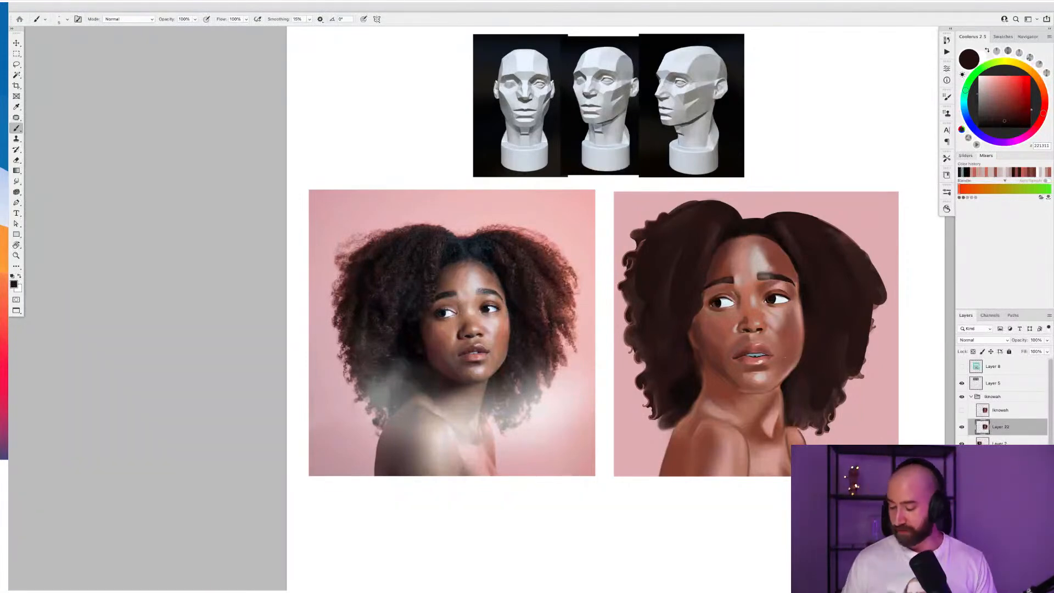
pyautogui.scroll(3, 753, 285)
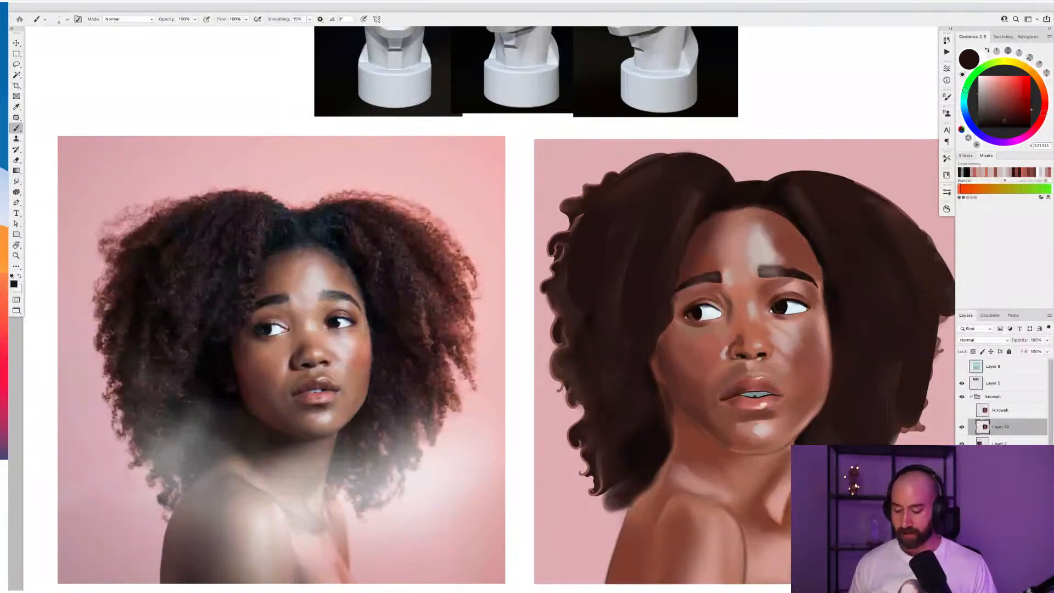
pyautogui.keyDown('alt'); pyautogui.click(700, 329); pyautogui.keyUp('alt')
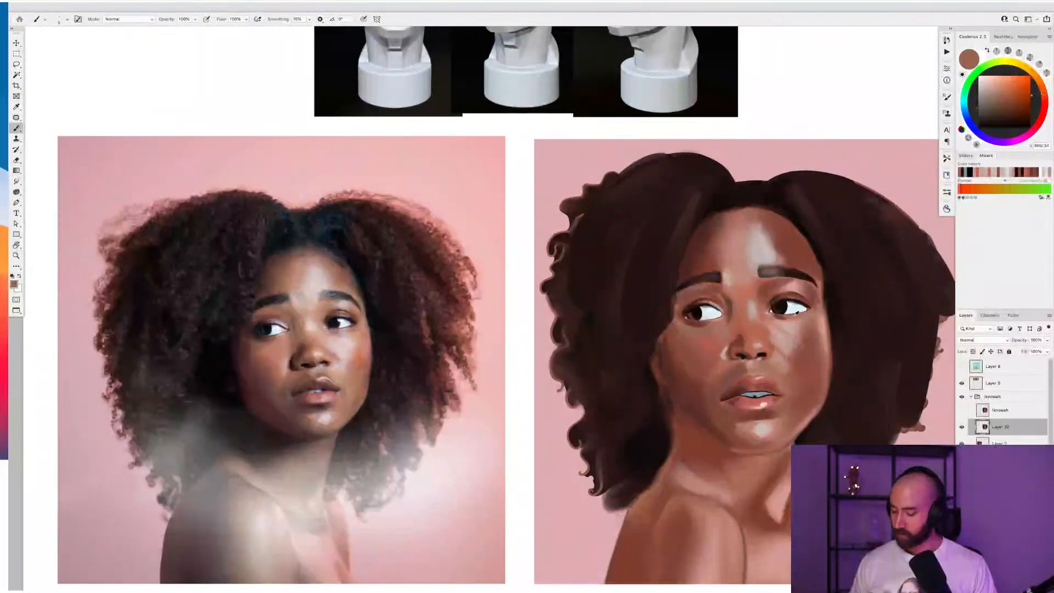
pyautogui.scroll(-2, 817, 317)
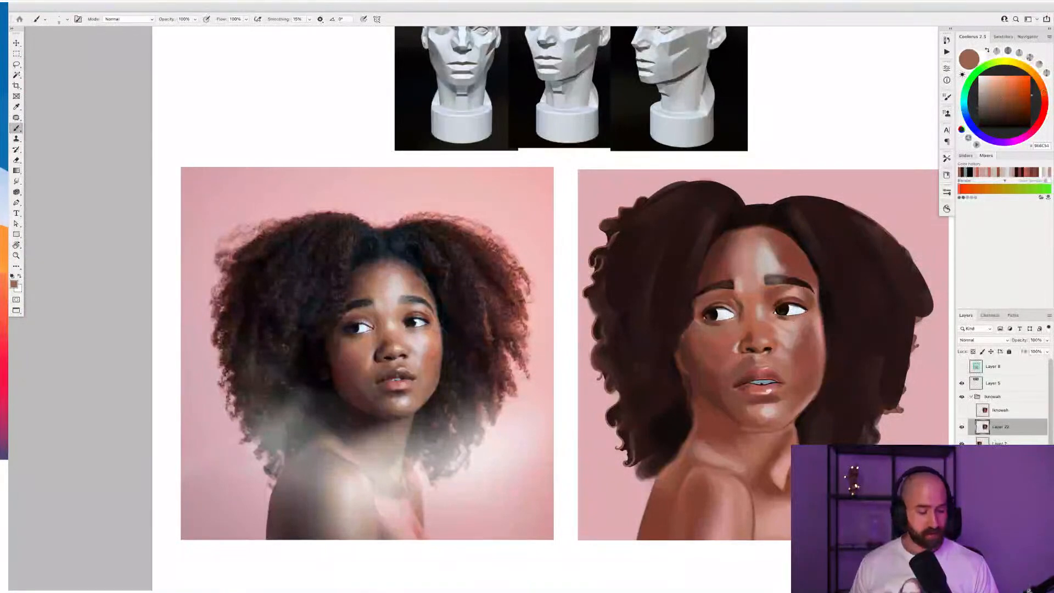
pyautogui.scroll(2, 793, 318)
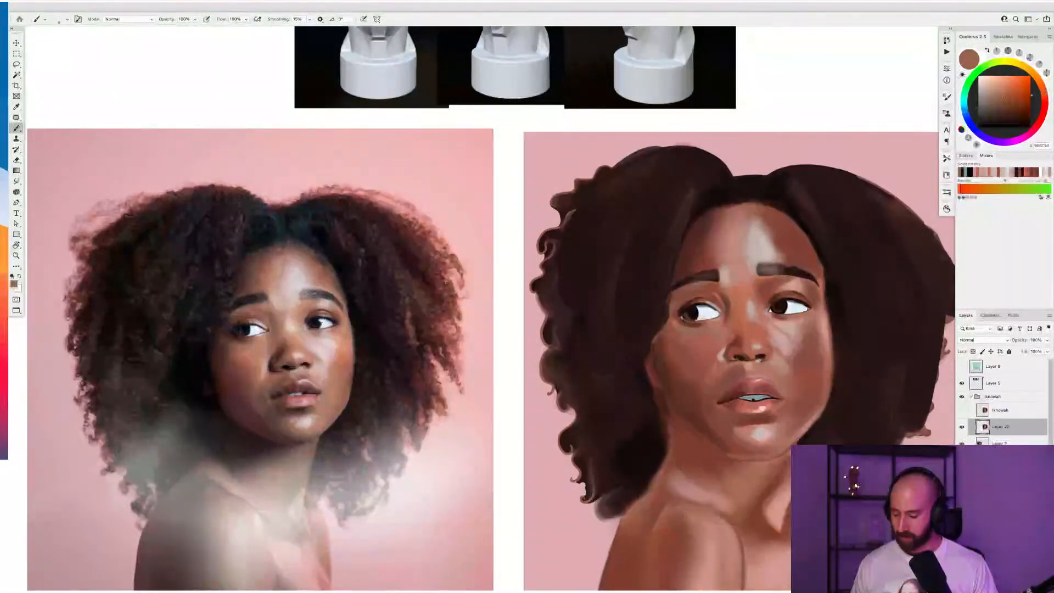
pyautogui.keyDown('alt'); pyautogui.click(824, 251); pyautogui.keyUp('alt')
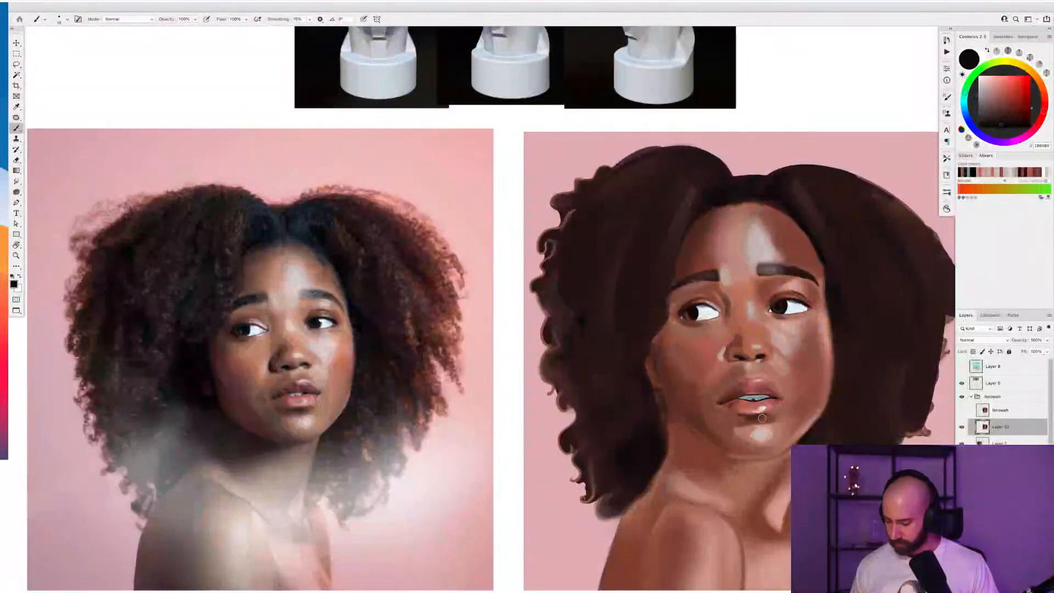
# Compare the portrait before and after by toggling the paint-over layer's visibility, and view the canvas briefly without the interface panels
pyautogui.scroll(-3, 761, 421)
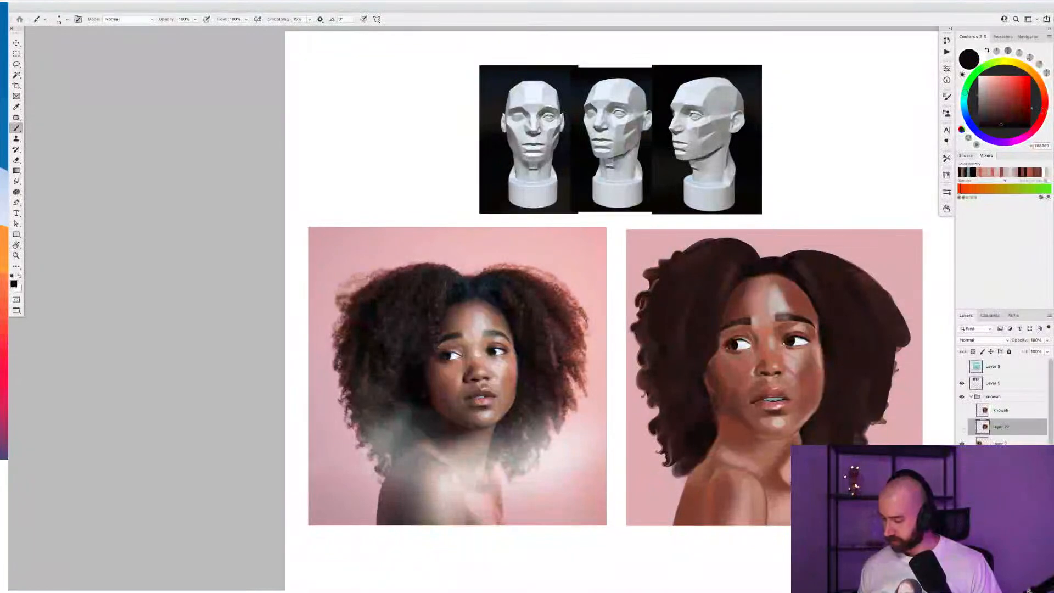
pyautogui.click(963, 428)
pyautogui.click(962, 443)
pyautogui.click(962, 443)
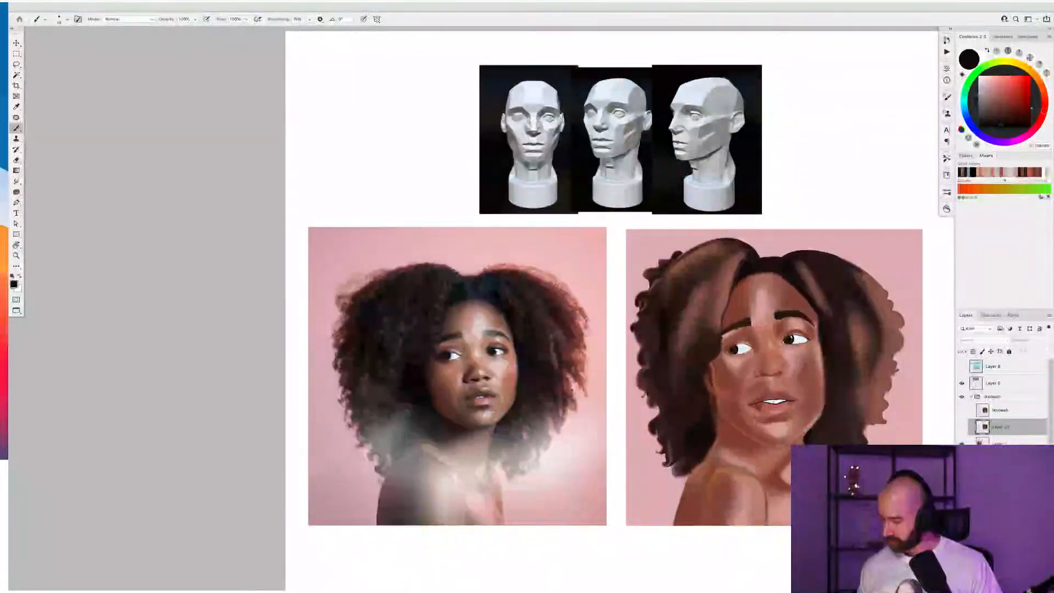
pyautogui.click(963, 428)
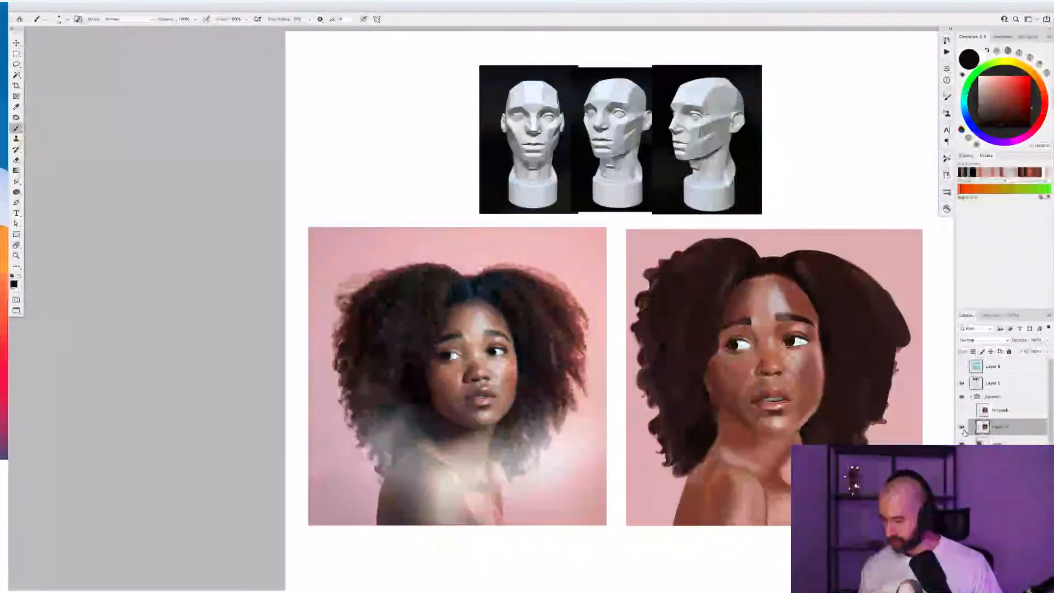
pyautogui.click(963, 429)
pyautogui.click(962, 429)
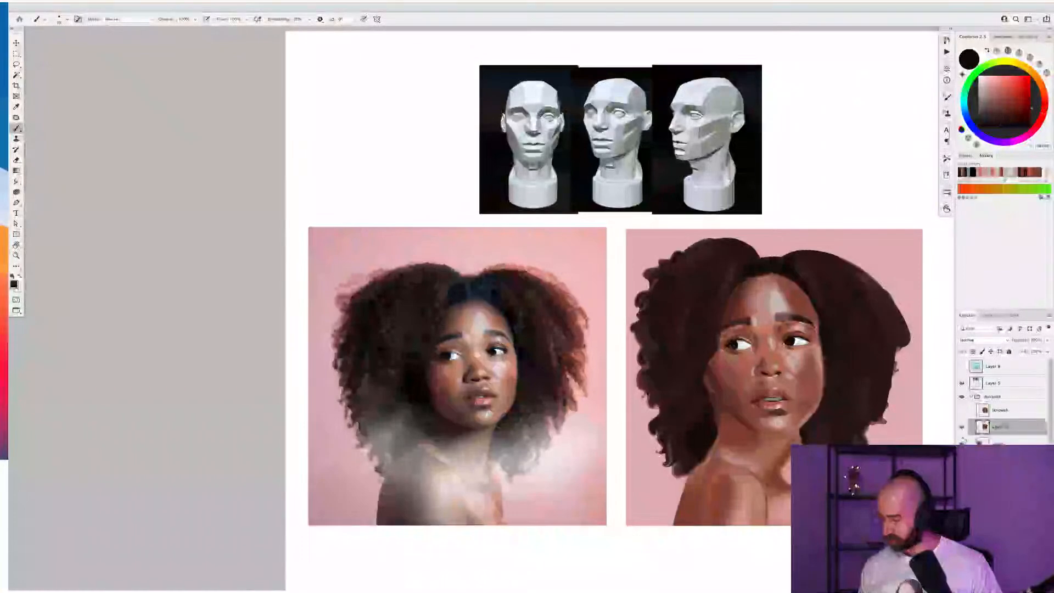
pyautogui.click(964, 433)
pyautogui.click(964, 434)
pyautogui.click(964, 434)
pyautogui.click(964, 434)
pyautogui.click(964, 433)
pyautogui.click(964, 434)
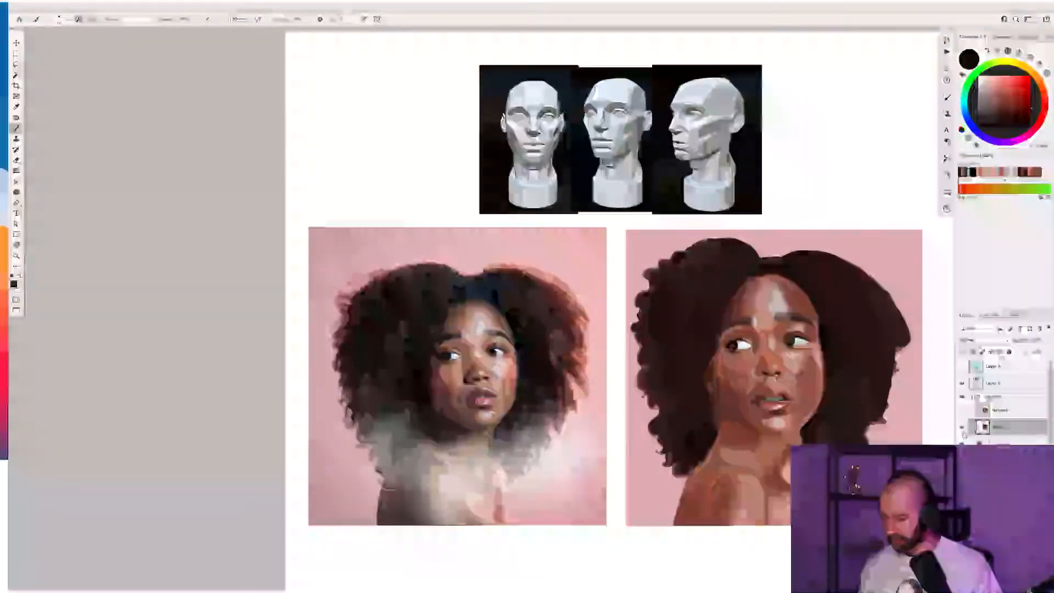
pyautogui.click(963, 433)
pyautogui.click(963, 430)
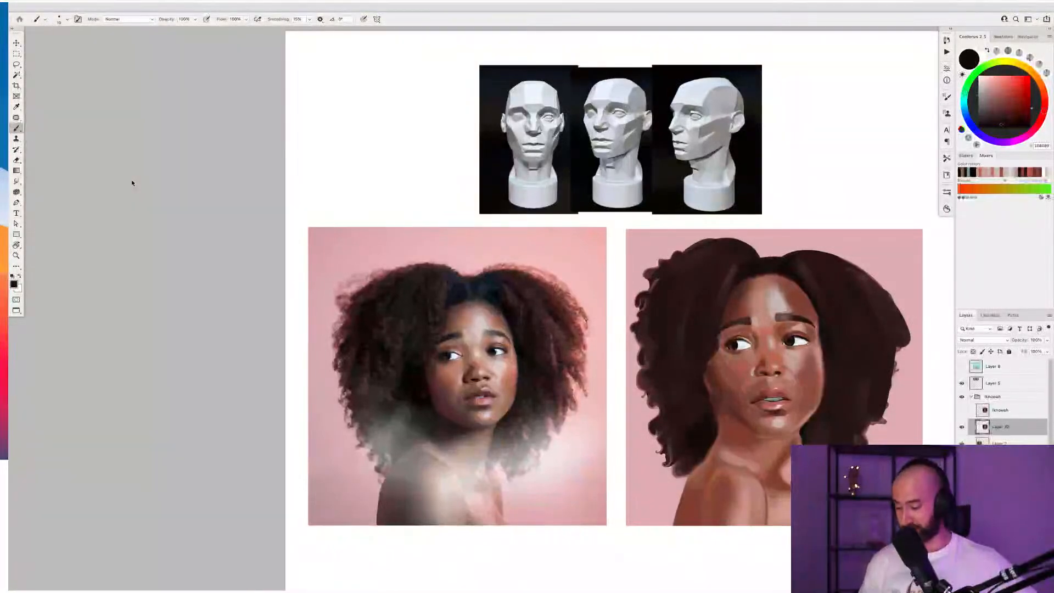
pyautogui.press('Tab')
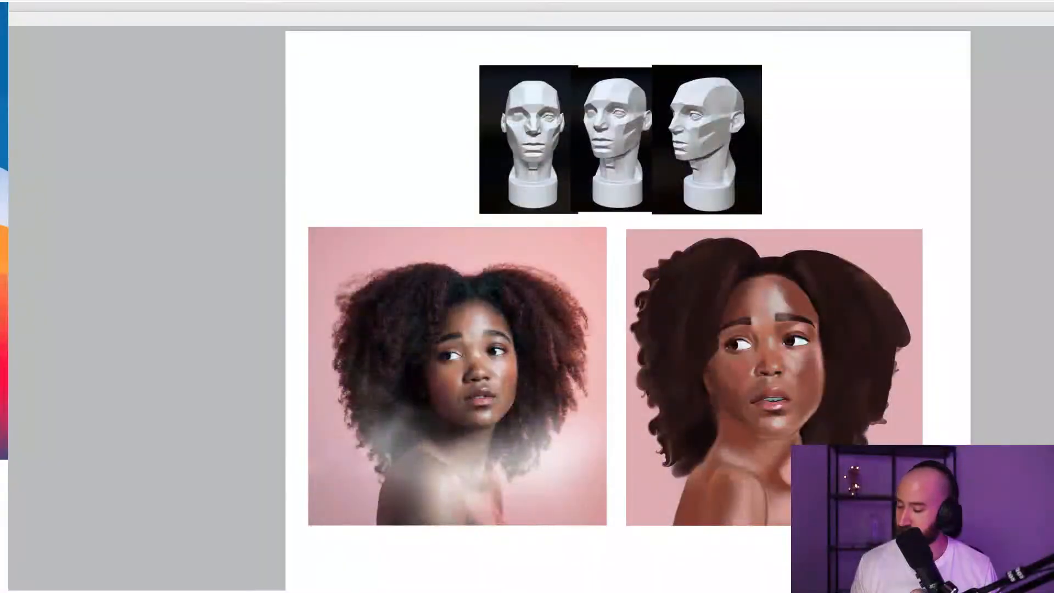
pyautogui.press('Tab')
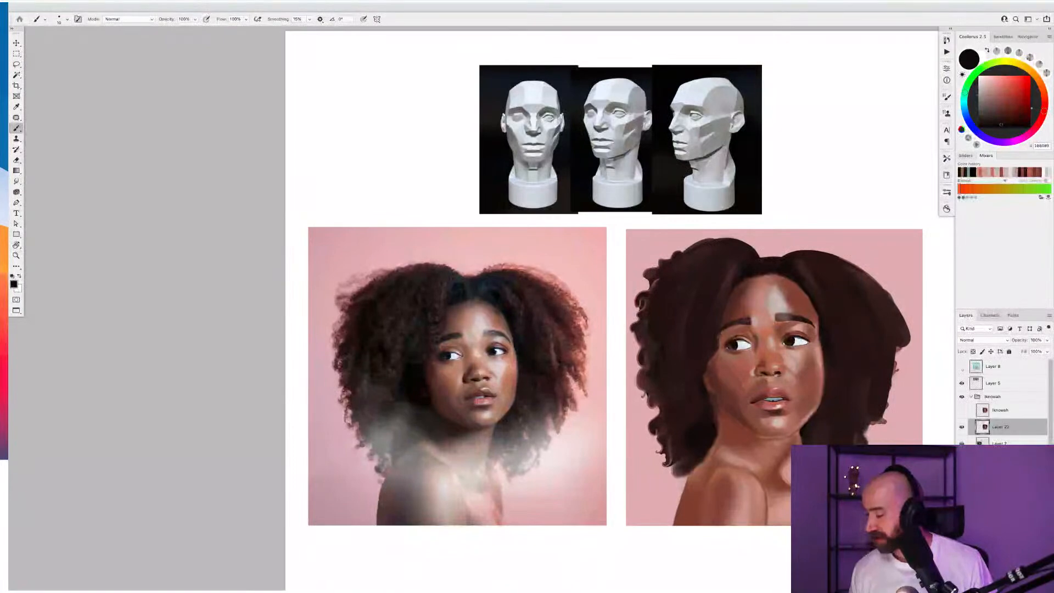
# Show the turquoise live workshop poster layer over the portraits and present it with the interface panels hidden
pyautogui.moveTo(676, 313); pyautogui.dragTo(643, 243)
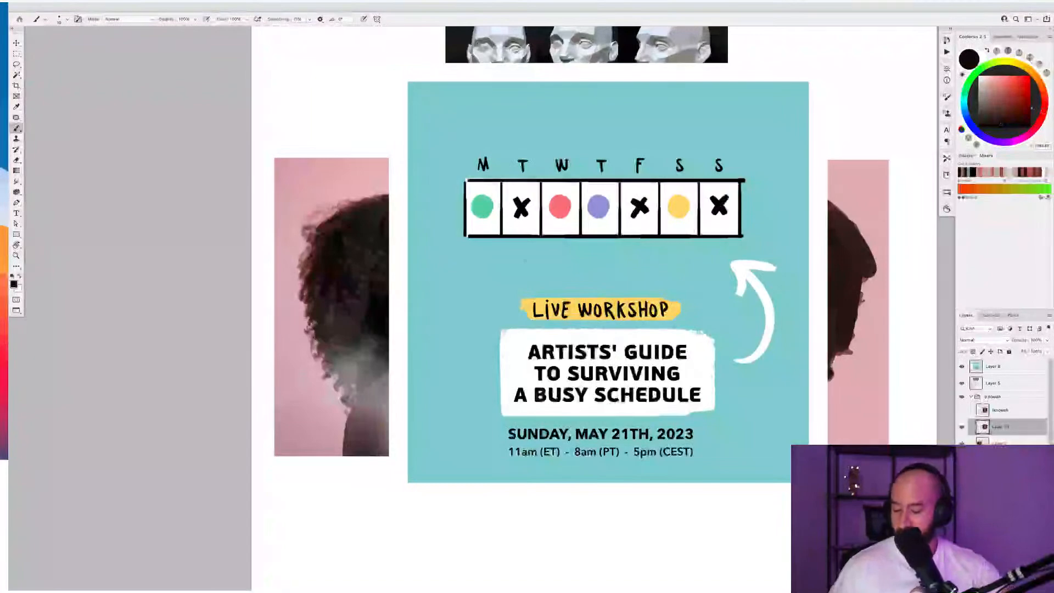
pyautogui.press('Tab')
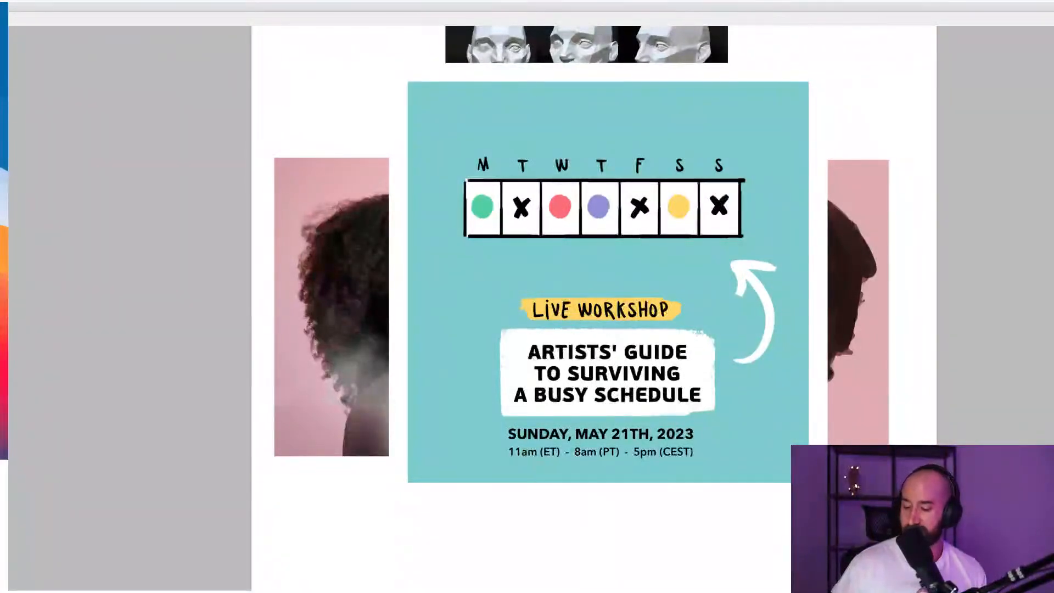